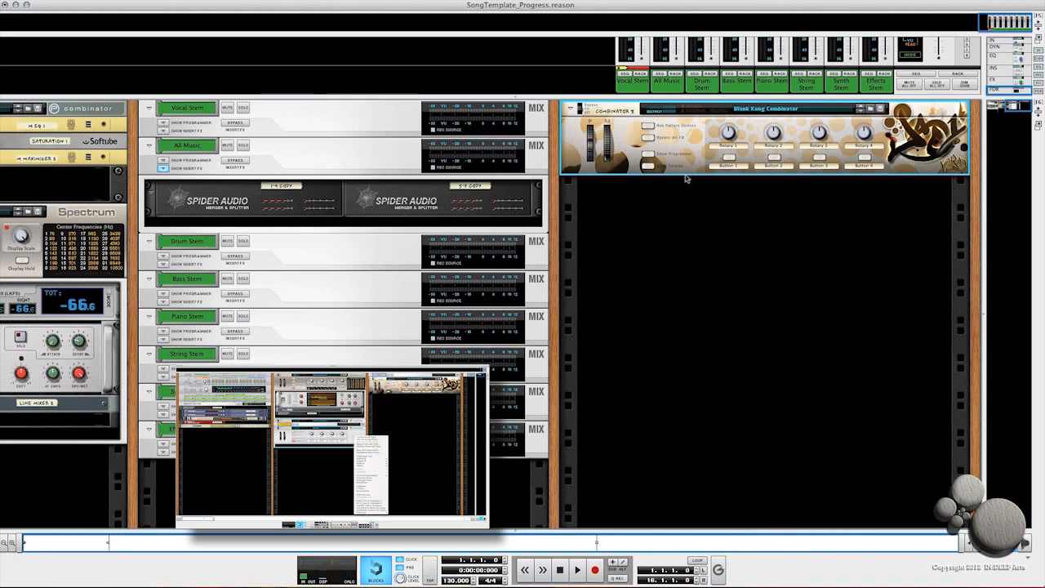
# Step: Add a Mix Channel inside the Blank Kong Combinator
pyautogui.press('Tab')
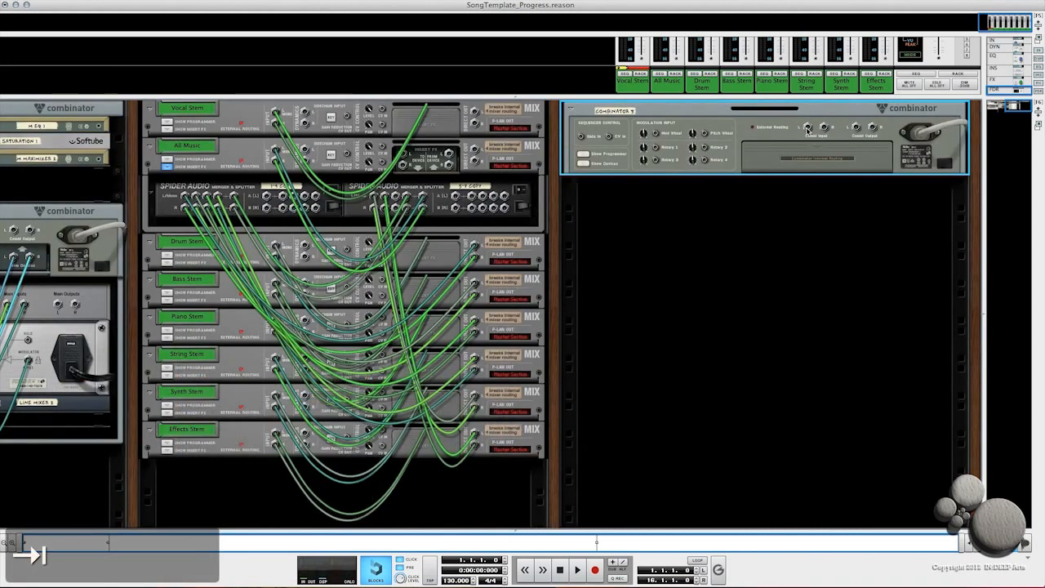
pyautogui.press('Tab')
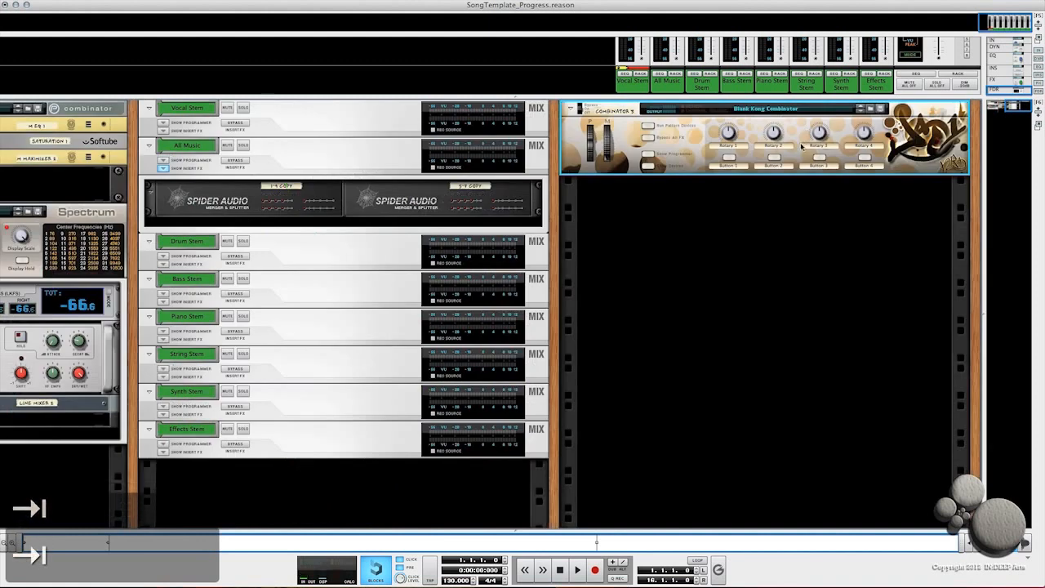
pyautogui.rightClick(662, 198)
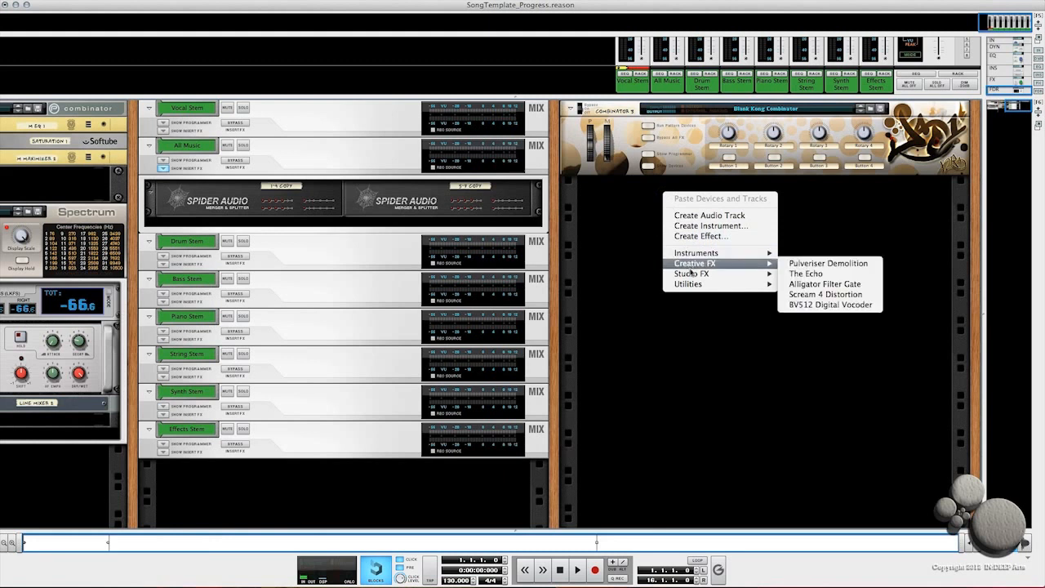
pyautogui.moveTo(694, 283)
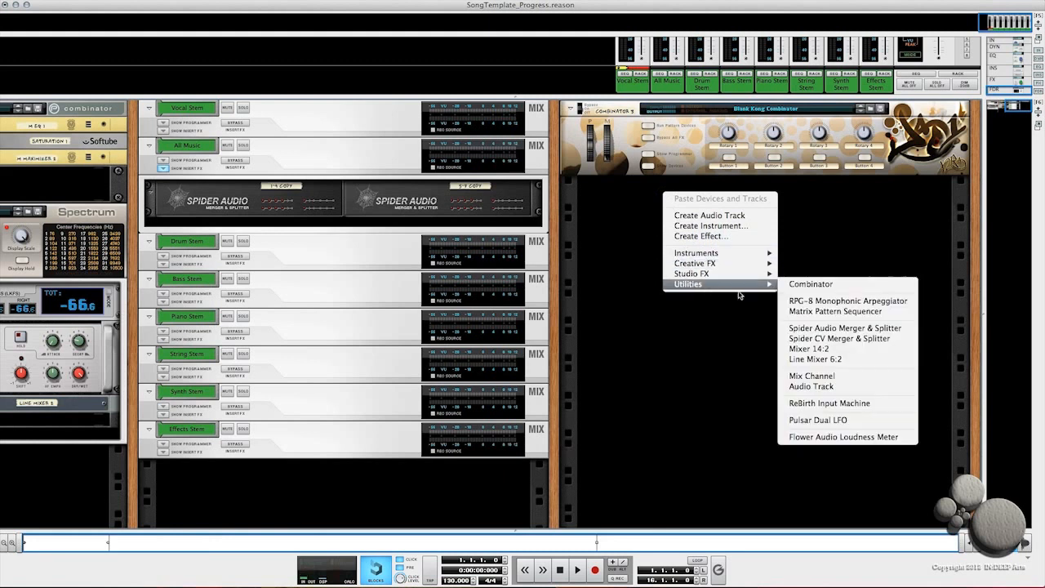
pyautogui.click(804, 375)
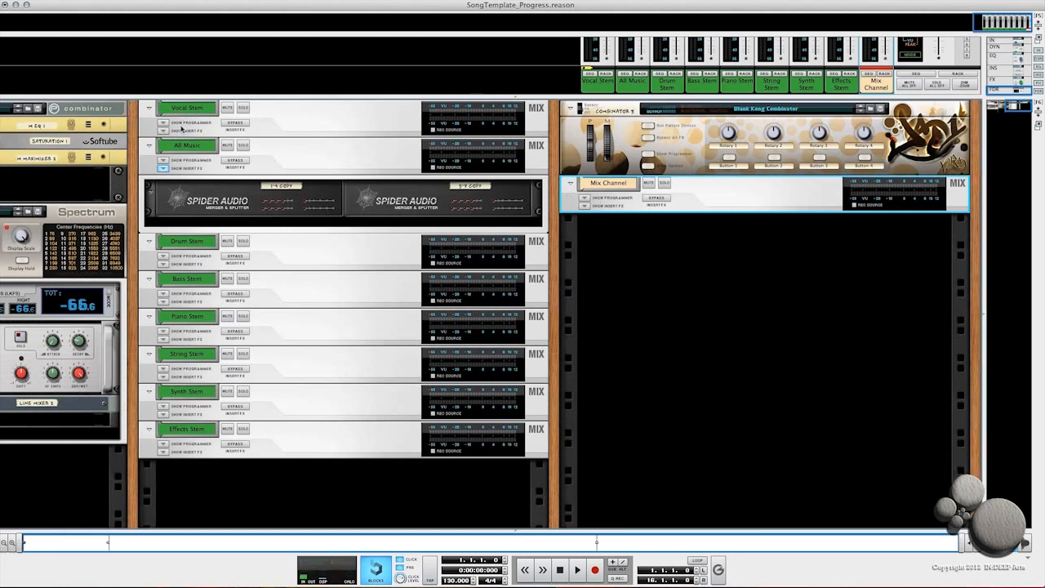
# Step: Show the Mix Channel's insert FX section and add a Spider Audio Merger & Splitter to it
pyautogui.click(585, 206)
pyautogui.rightClick(621, 226)
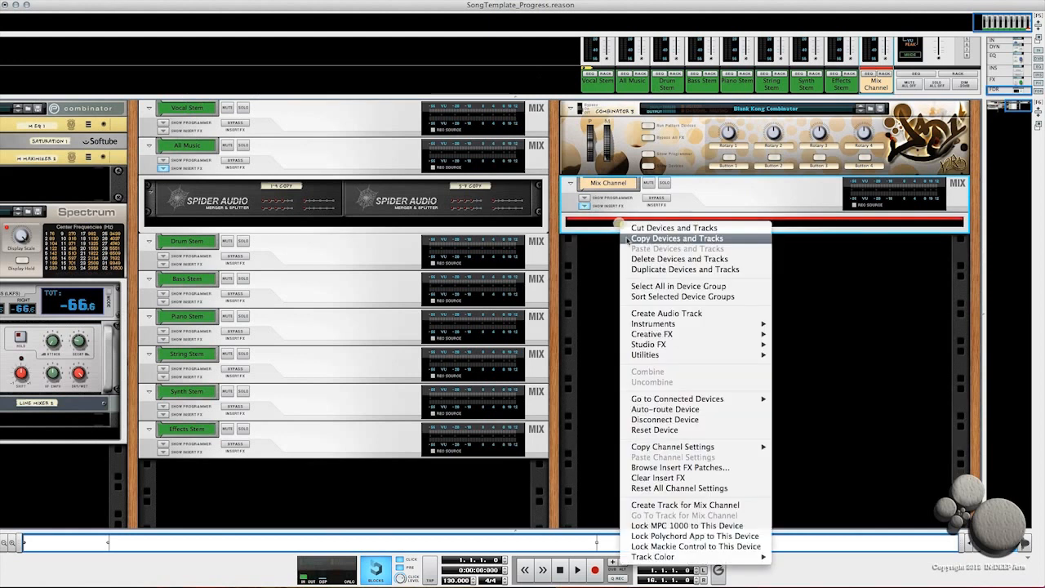
pyautogui.moveTo(653, 350)
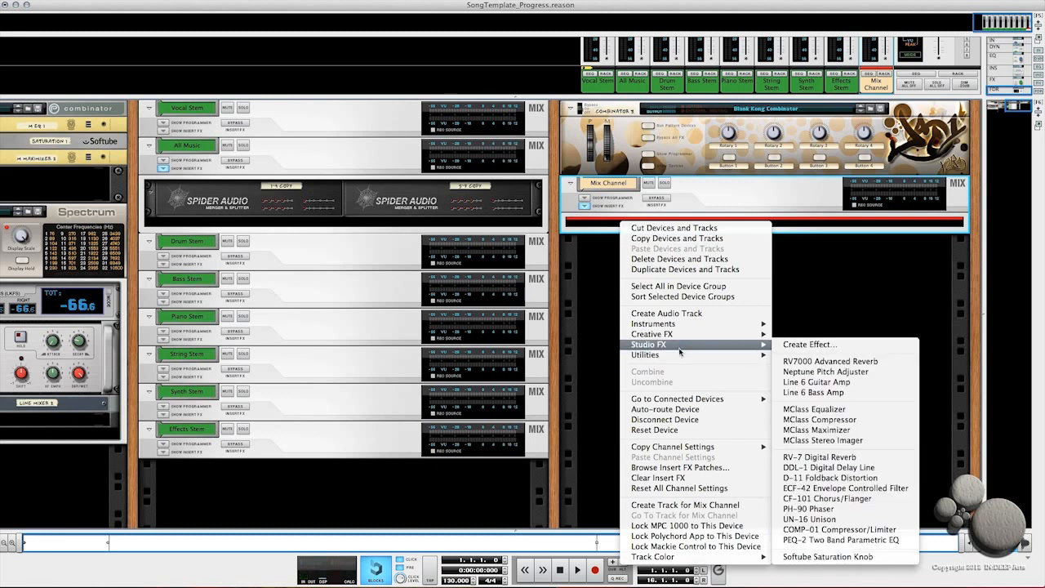
pyautogui.moveTo(692, 359)
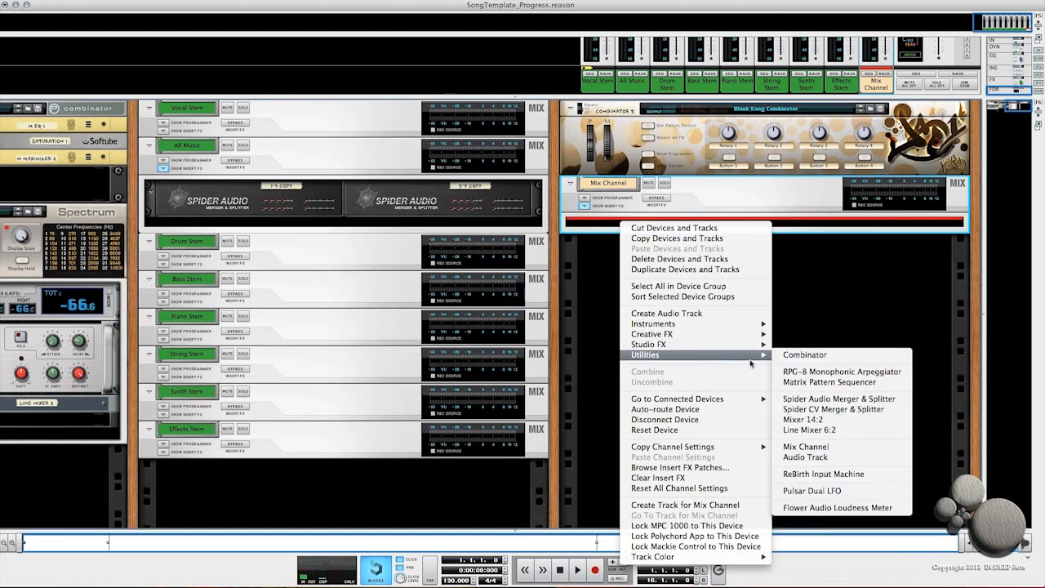
pyautogui.click(802, 400)
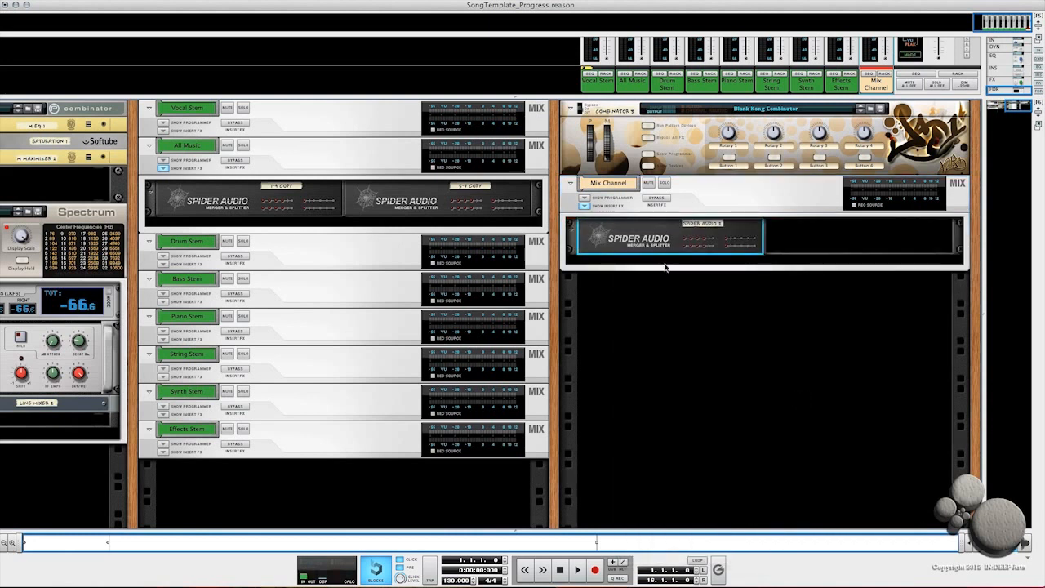
# Step: Duplicate the Merger & Splitter and rename the first one 1-4
pyautogui.press('super+d')
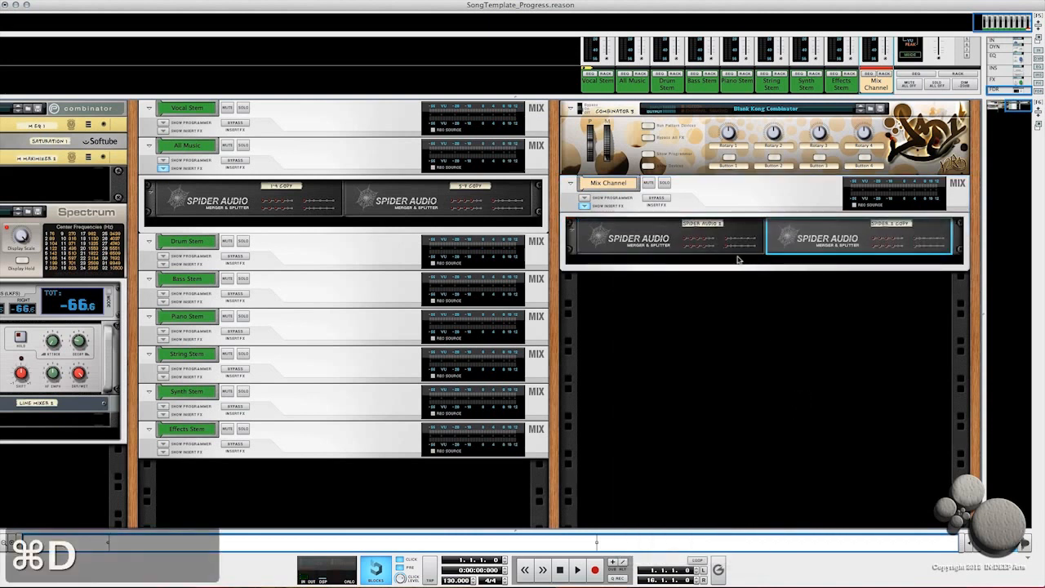
pyautogui.doubleClick(698, 227)
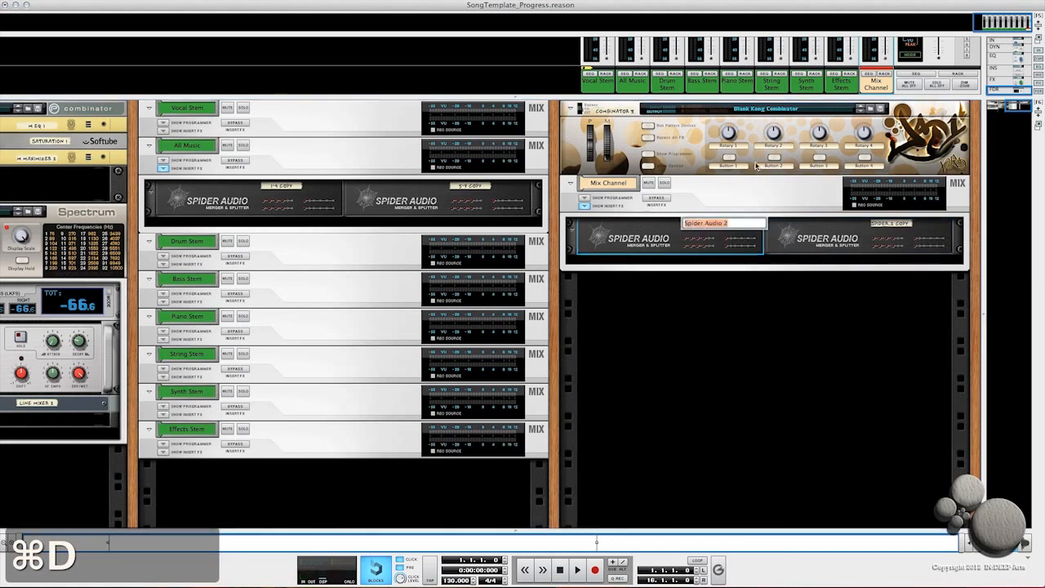
pyautogui.write('1-4')
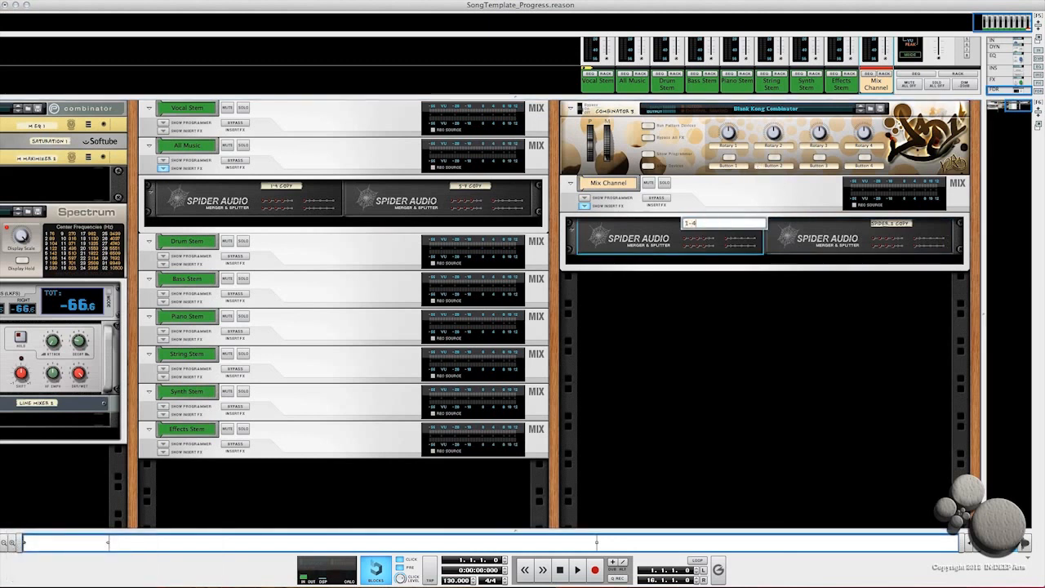
# Step: Rename the duplicated Merger & Splitter 5-7
pyautogui.doubleClick(889, 223)
pyautogui.write('5-')
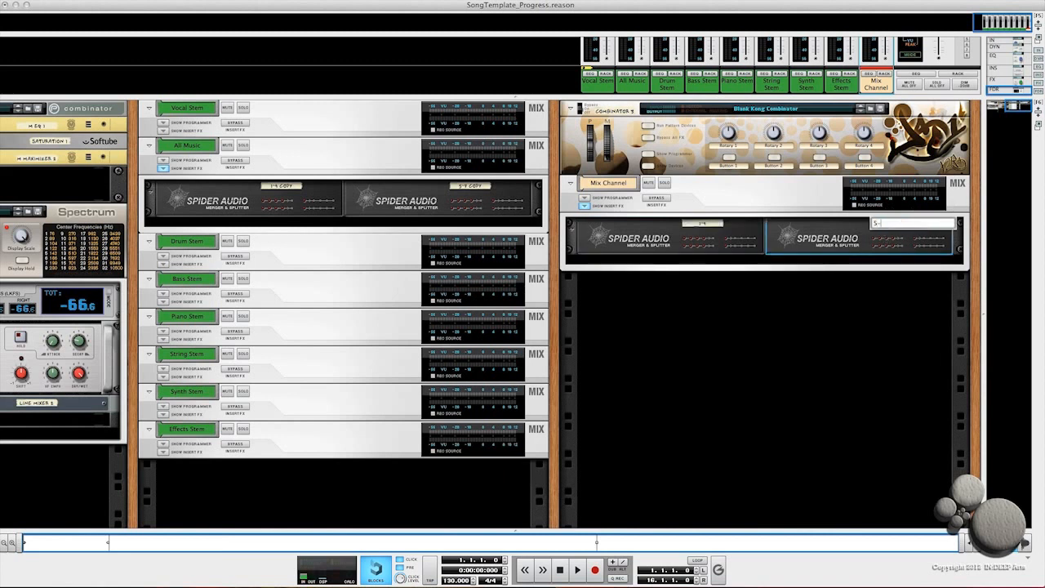
pyautogui.write('7')
pyautogui.press('Return')
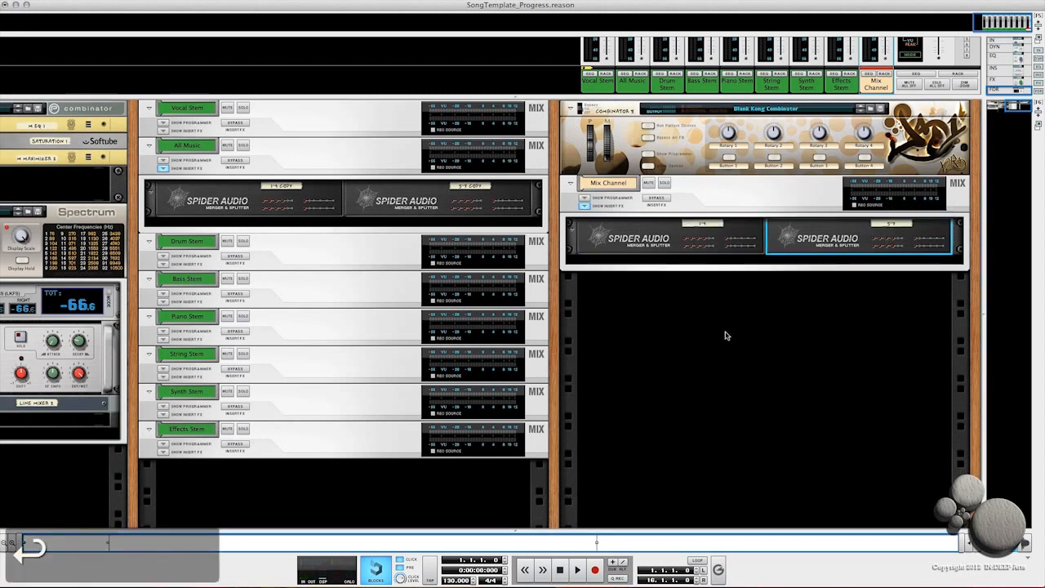
# Step: On the rack's back, cable the 1-4 splitter's outputs into the 5-7 splitter's inputs
pyautogui.press('Tab')
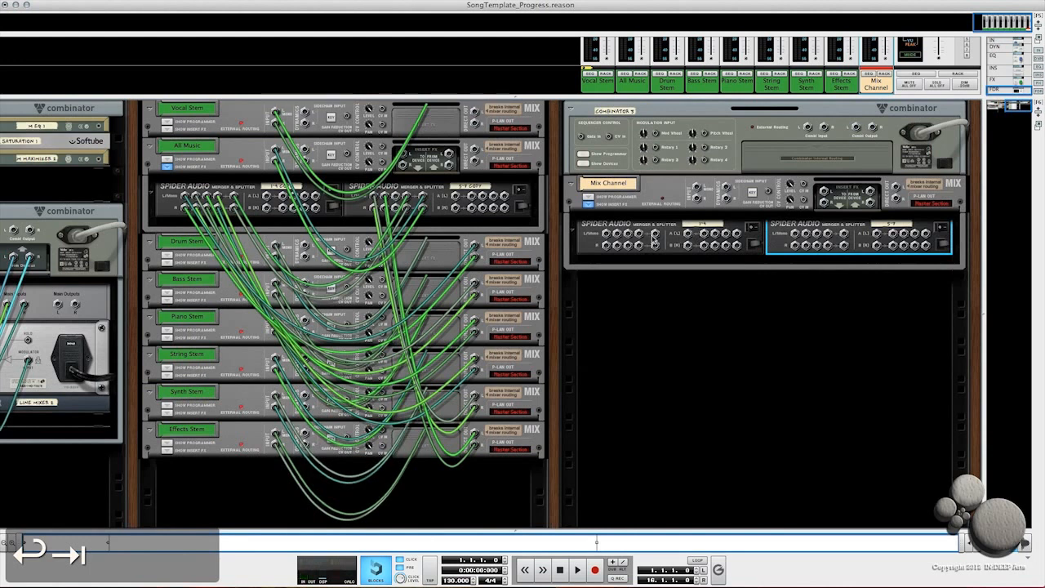
pyautogui.moveTo(656, 234)
pyautogui.mouseDown()
pyautogui.moveTo(823, 261)
pyautogui.moveTo(829, 246)
pyautogui.moveTo(724, 272)
pyautogui.moveTo(739, 239)
pyautogui.moveTo(655, 245)
pyautogui.mouseUp()
pyautogui.click(829, 248)
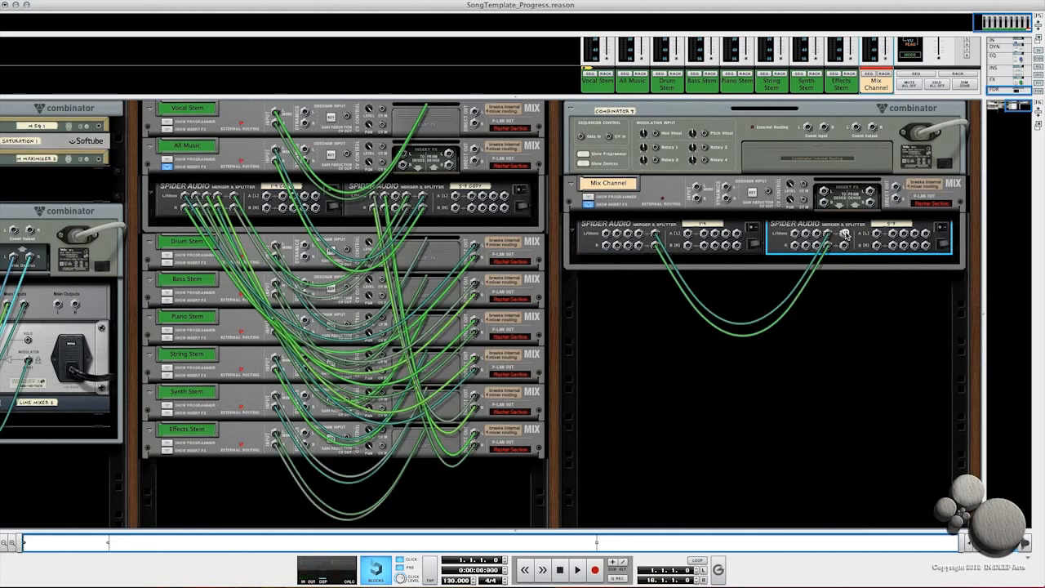
pyautogui.moveTo(845, 234)
pyautogui.mouseDown()
pyautogui.moveTo(695, 184)
pyautogui.moveTo(845, 245)
pyautogui.mouseUp()
pyautogui.press('Tab')
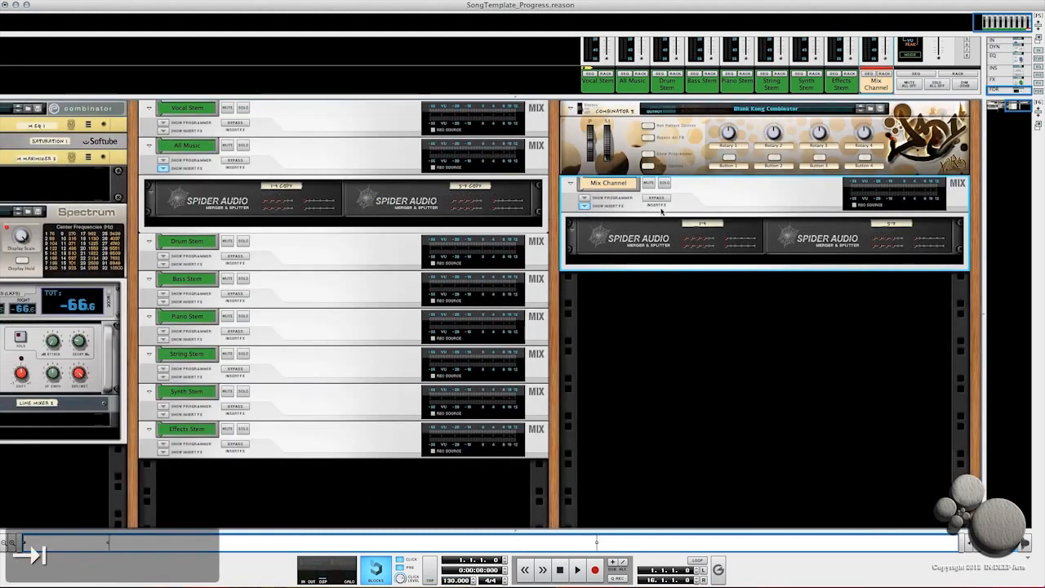
# Step: Hide the Mix Channel's insert FX section and duplicate the channel six times
pyautogui.click(584, 206)
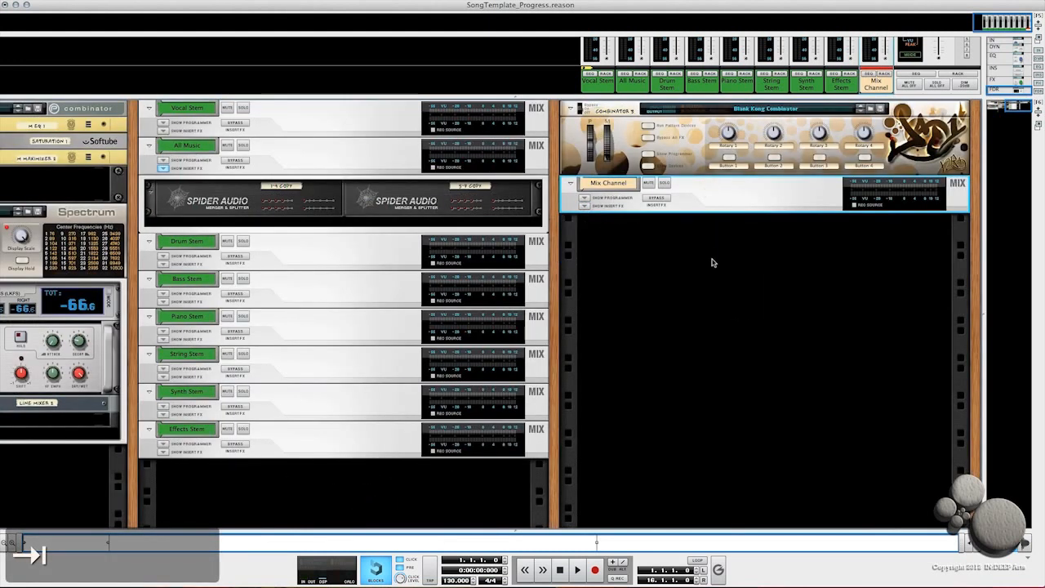
pyautogui.press('super+d')
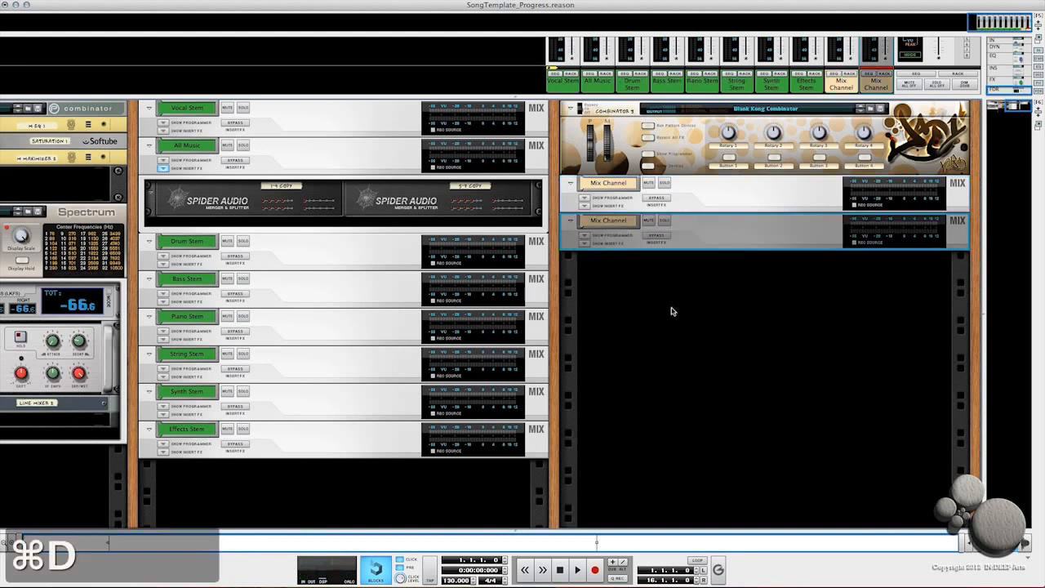
pyautogui.press('super+d')
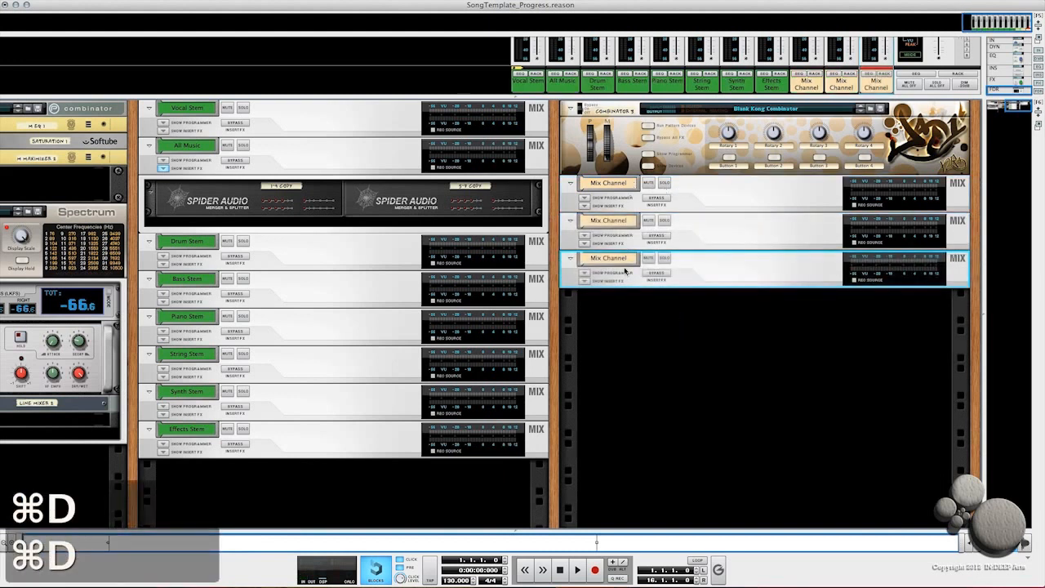
pyautogui.press('super+d')
pyautogui.press('super+d')
pyautogui.press('super+d')
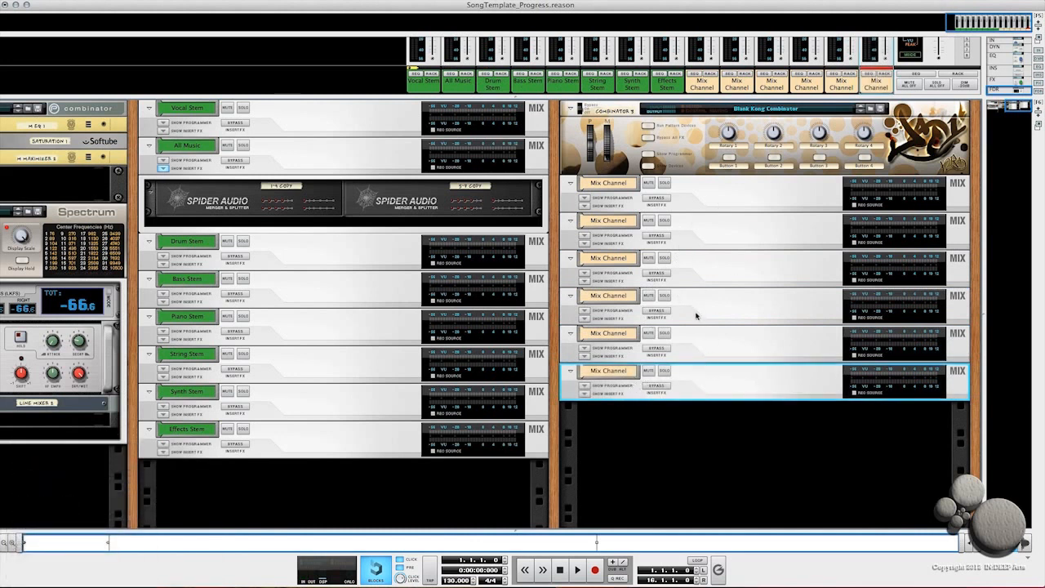
pyautogui.press('super+d')
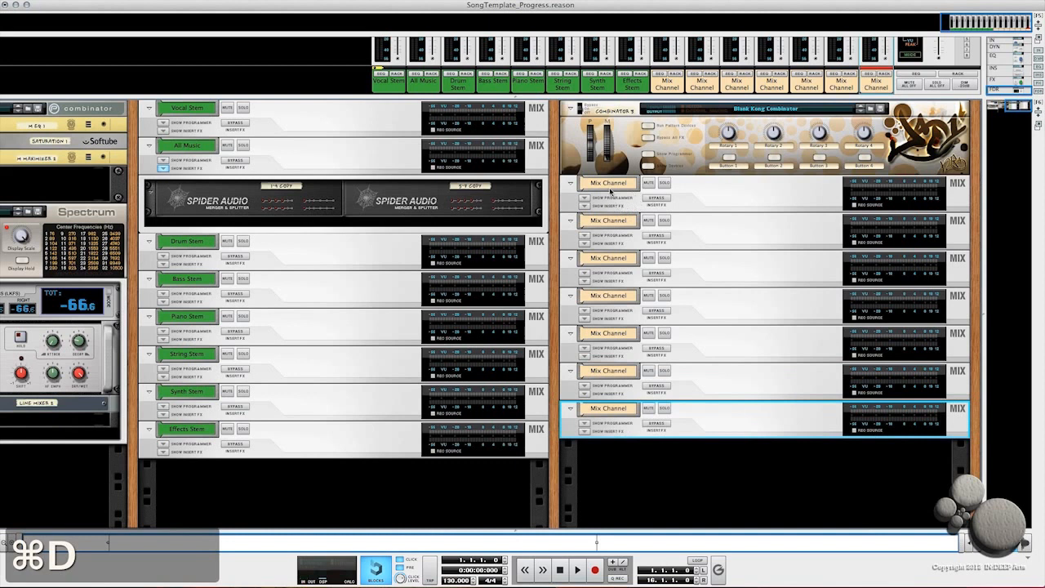
# Step: Rename the first Mix Channel in the Combinator Kicks
pyautogui.doubleClick(608, 183)
pyautogui.write('Kicks')
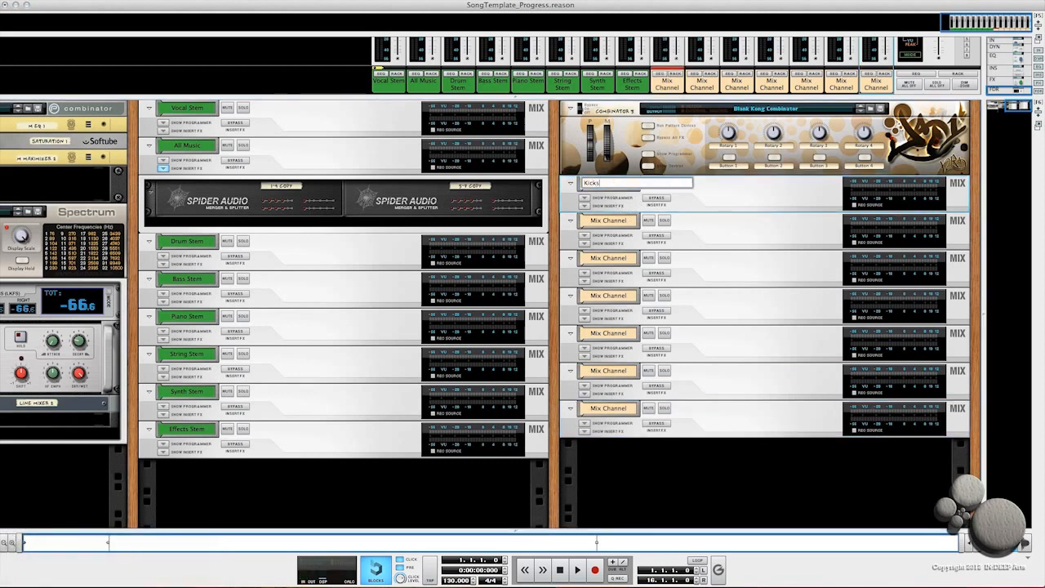
pyautogui.press('Return')
# Step: Rename the second Mix Channel Snares
pyautogui.doubleClick(604, 220)
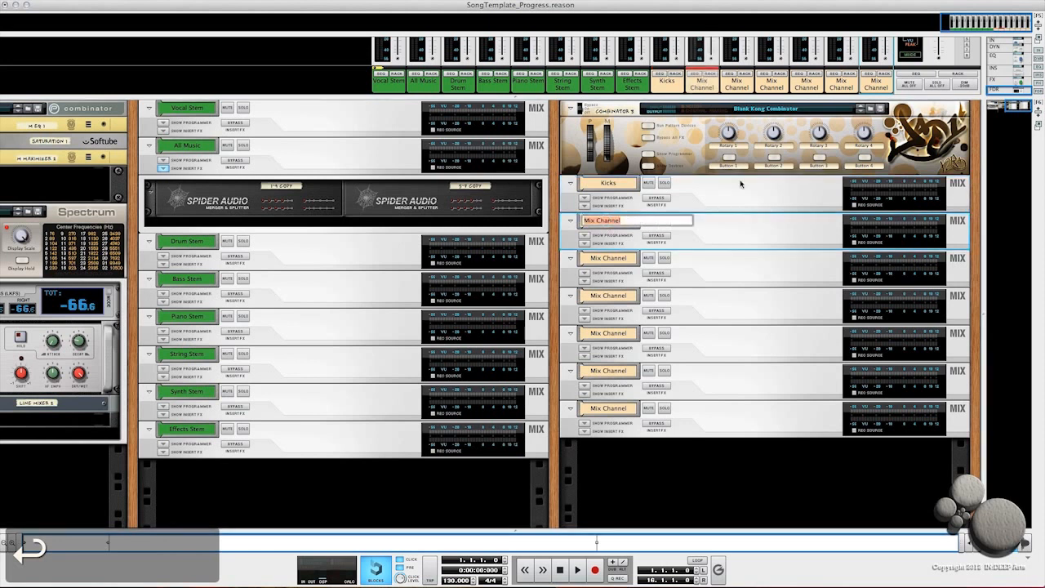
pyautogui.write('Snares')
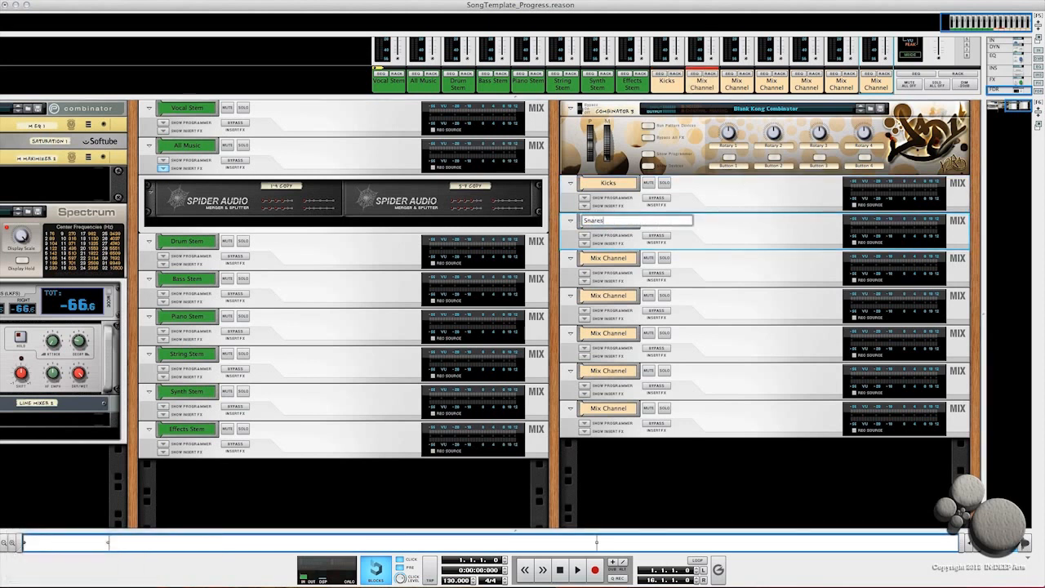
pyautogui.press('Return')
# Step: Rename the third Mix Channel Claps
pyautogui.doubleClick(613, 258)
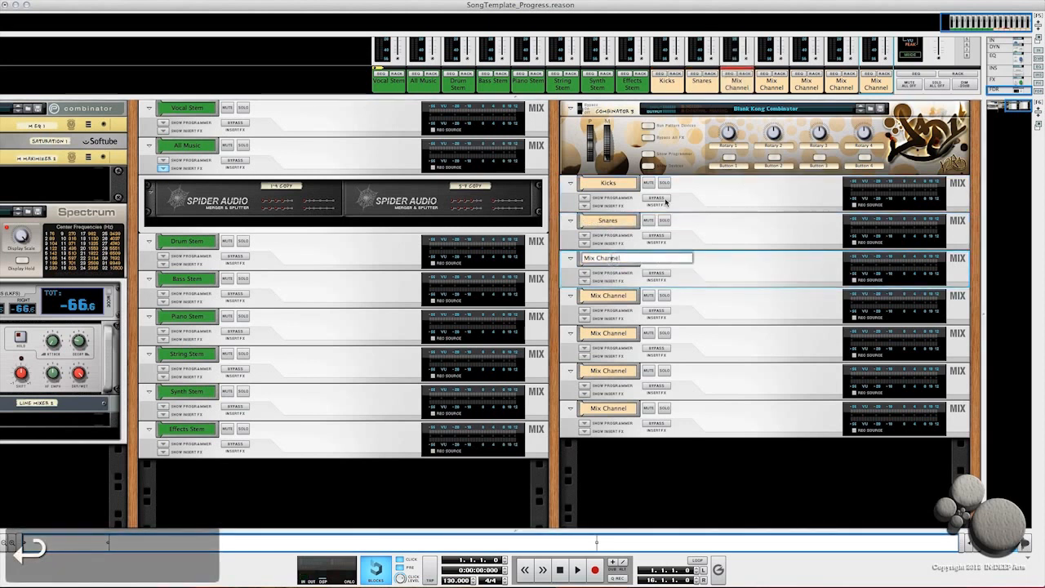
pyautogui.moveTo(626, 257); pyautogui.dragTo(559, 242)
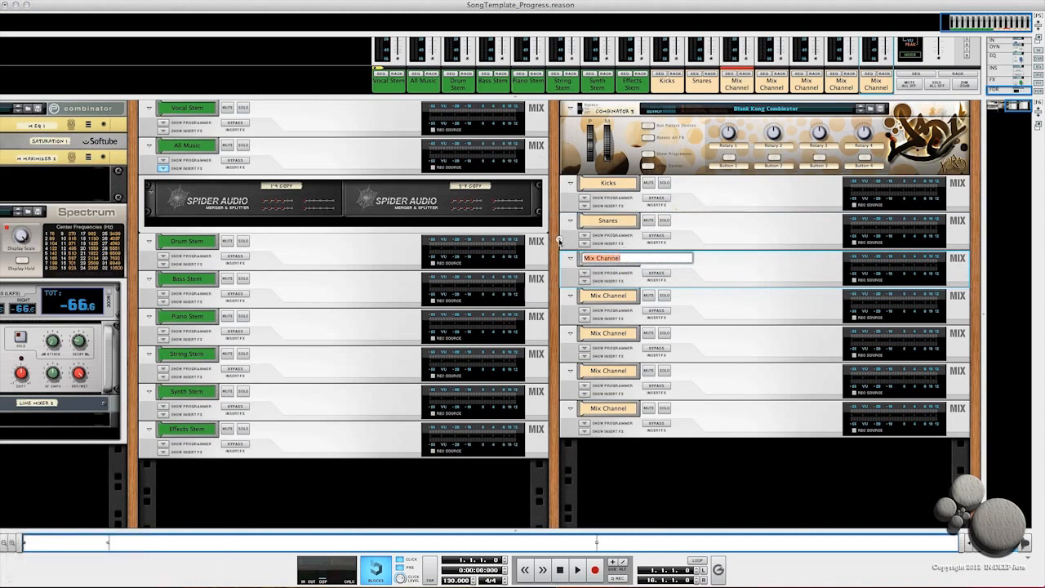
pyautogui.write('Claps')
pyautogui.press('Return')
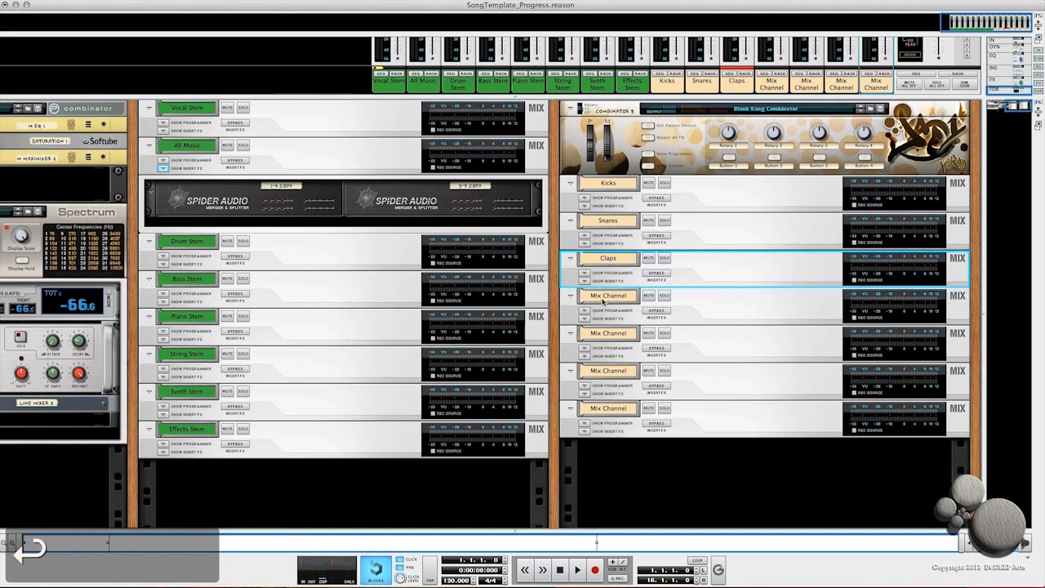
# Step: Rename the fourth Mix Channel Hi Hats
pyautogui.doubleClick(602, 297)
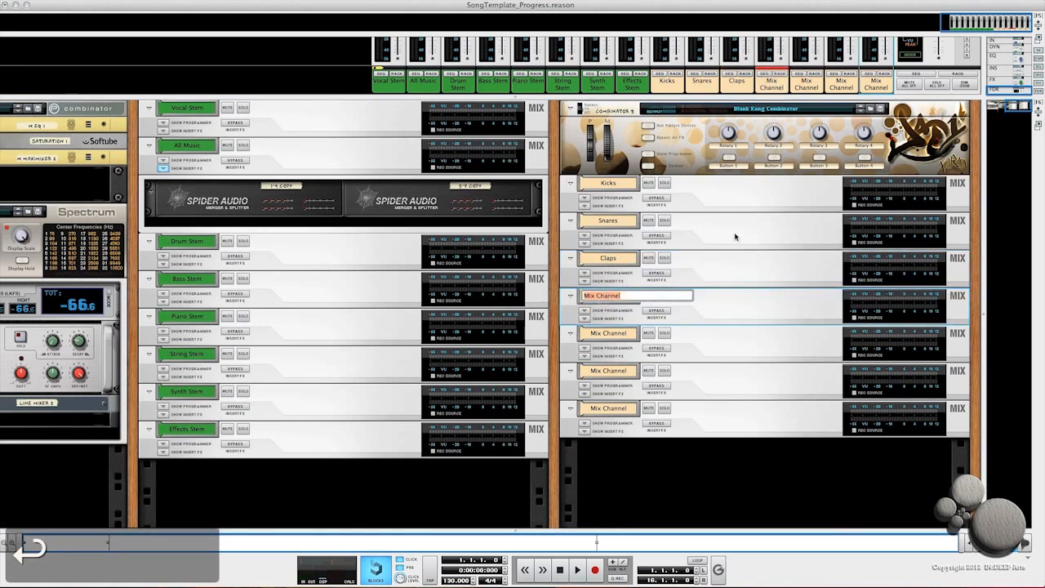
pyautogui.write('Hi')
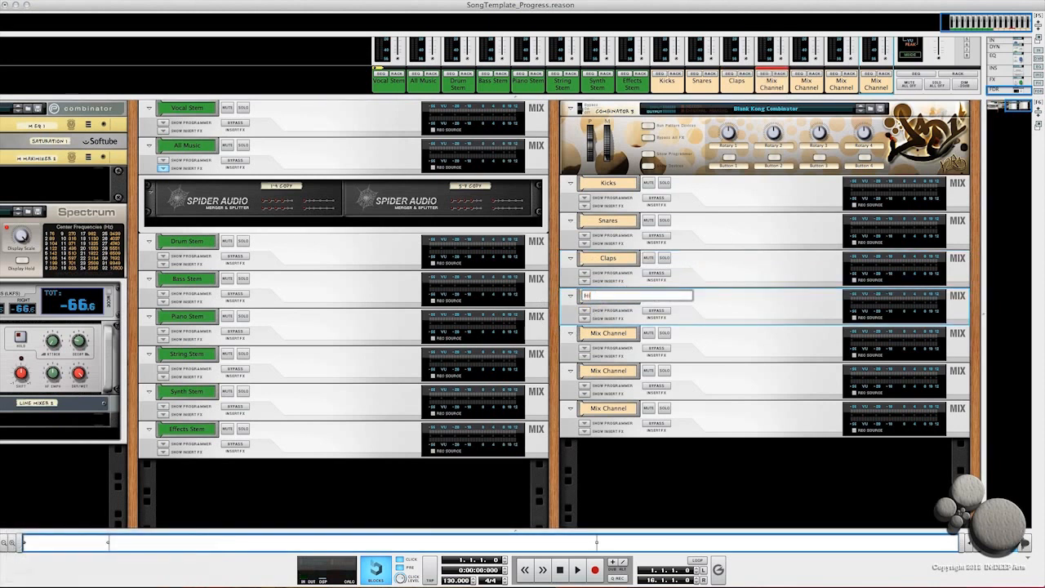
pyautogui.write(' Hats')
pyautogui.press('Return')
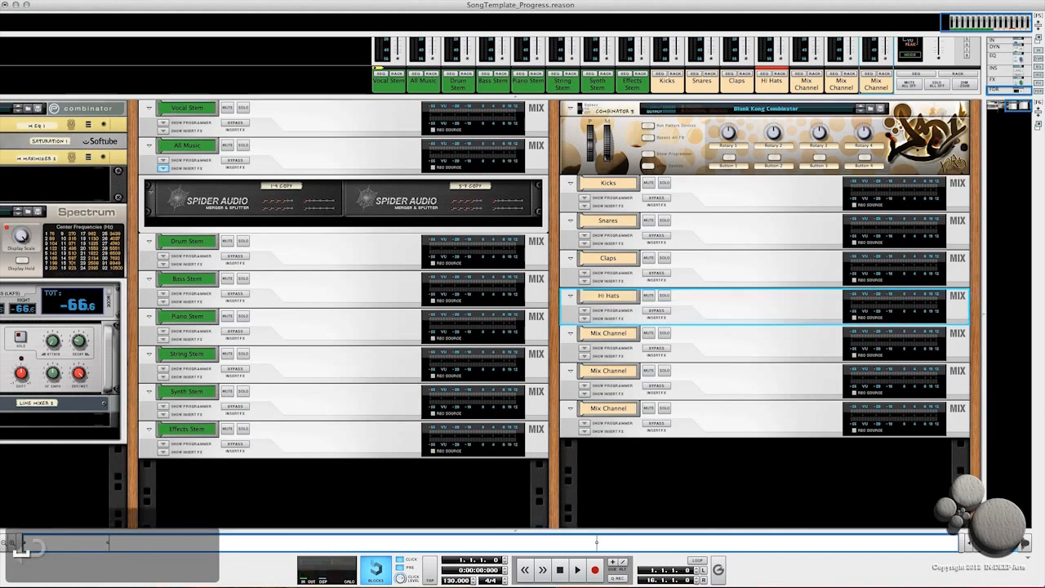
# Step: Rename the fifth Mix Channel Cymbals
pyautogui.doubleClick(608, 333)
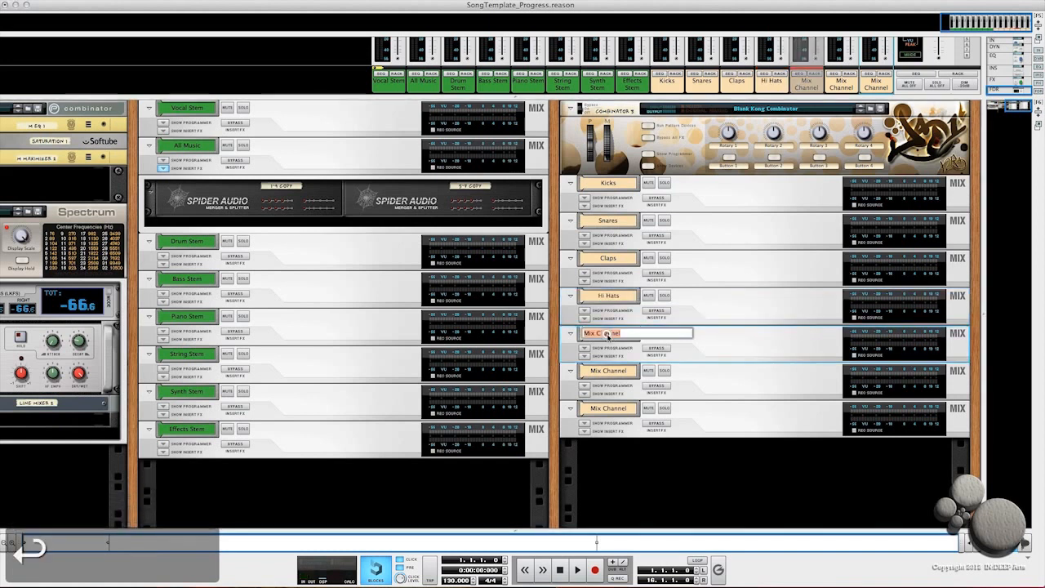
pyautogui.write('Cy')
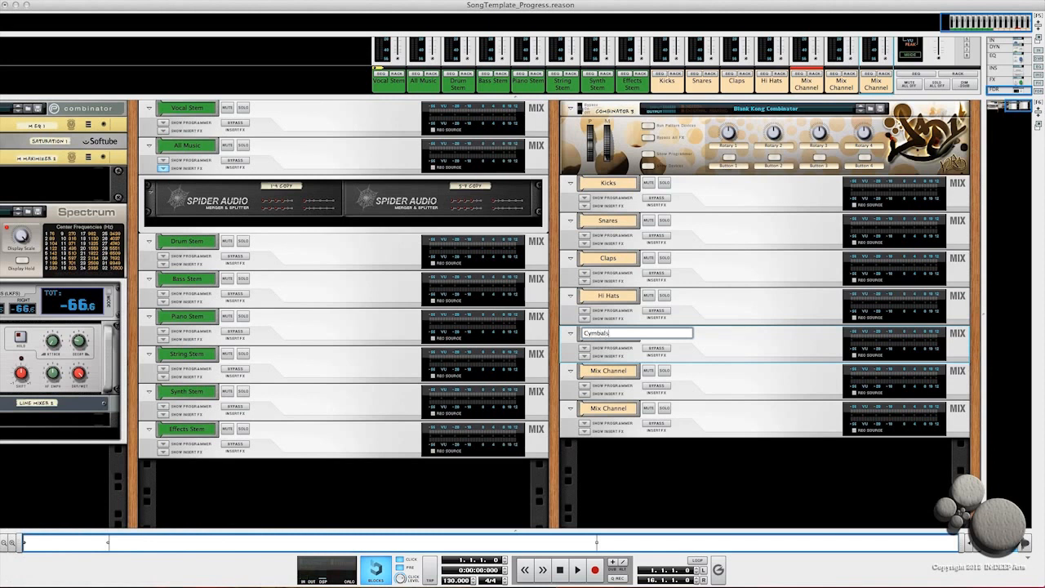
pyautogui.write('mbals')
pyautogui.press('Return')
# Step: Rename the sixth Mix Channel Toms
pyautogui.doubleClick(607, 372)
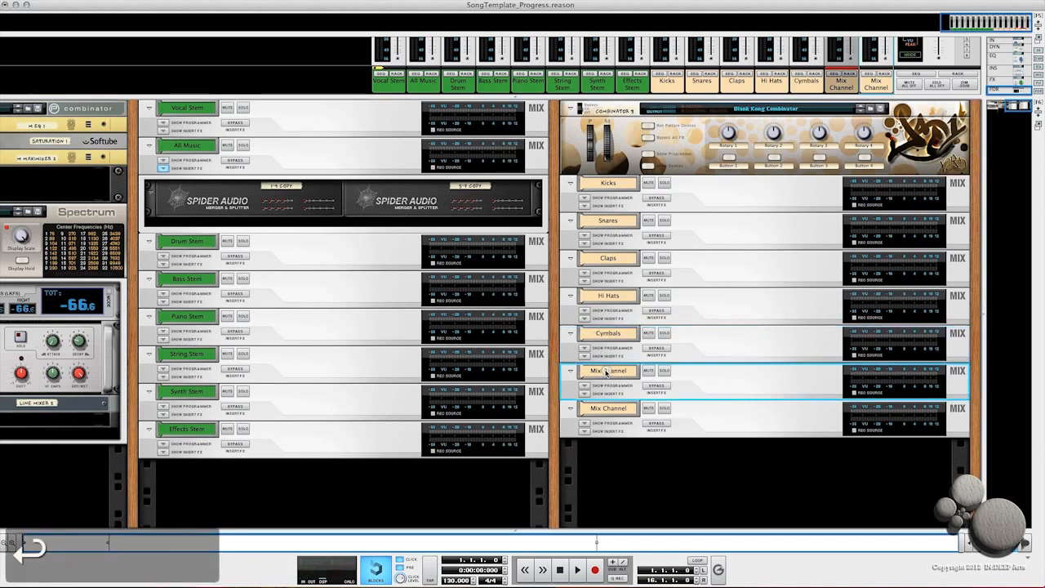
pyautogui.write('Toms')
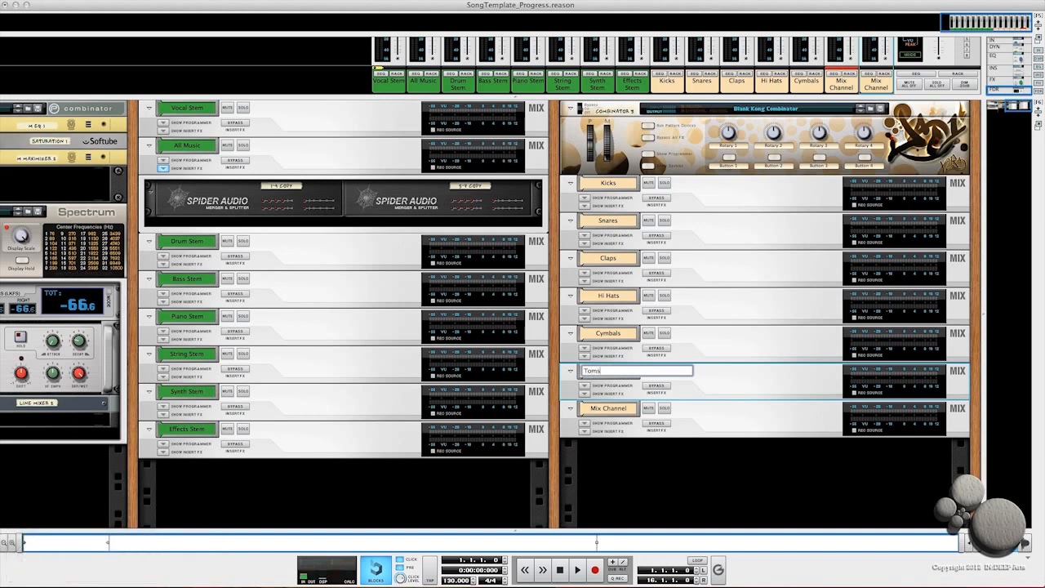
pyautogui.press('Return')
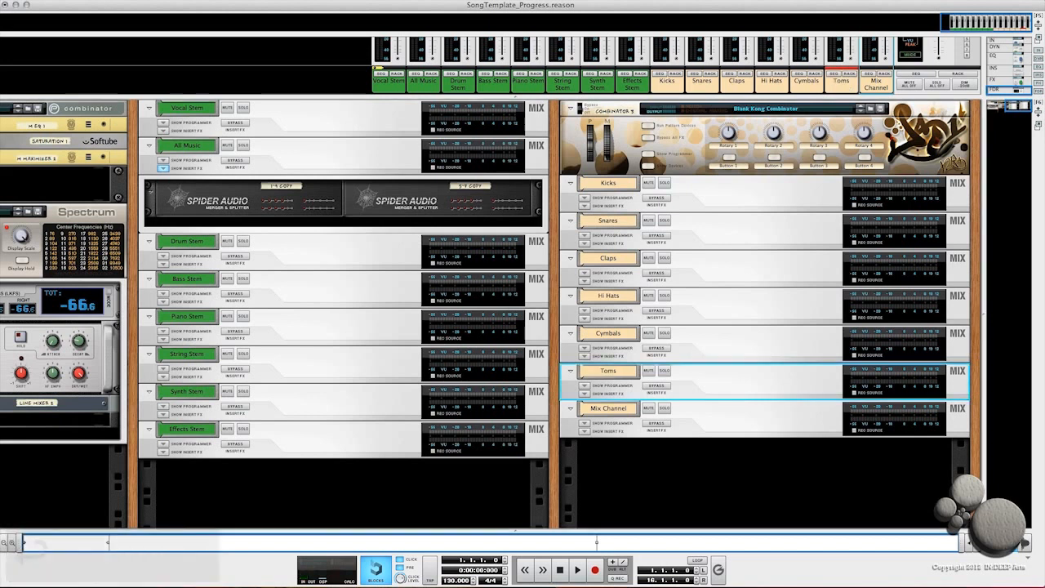
# Step: Rename the seventh Mix Channel Percussion
pyautogui.doubleClick(606, 408)
pyautogui.write('Per')
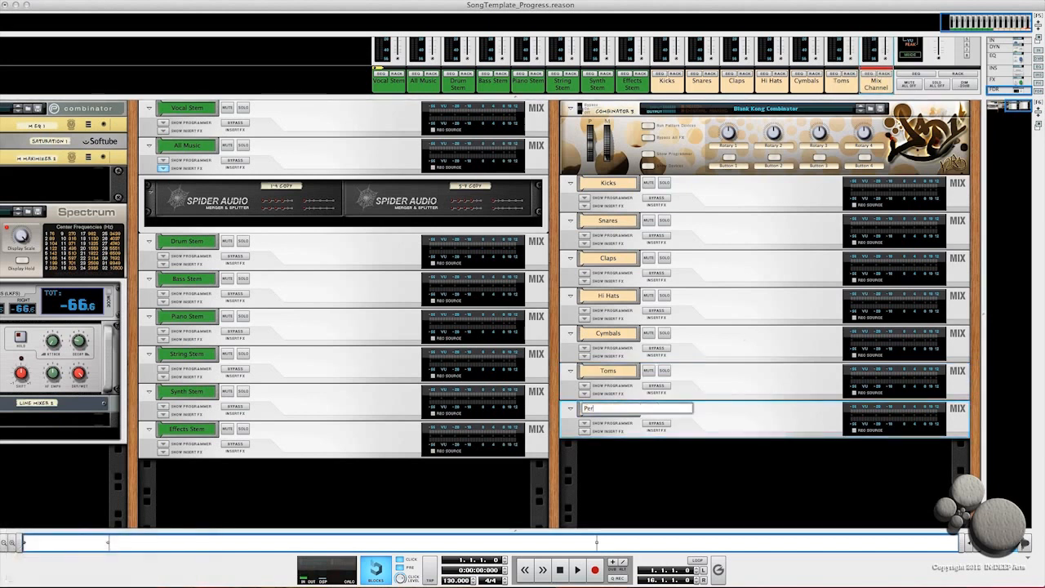
pyautogui.write('cussion')
pyautogui.press('Return')
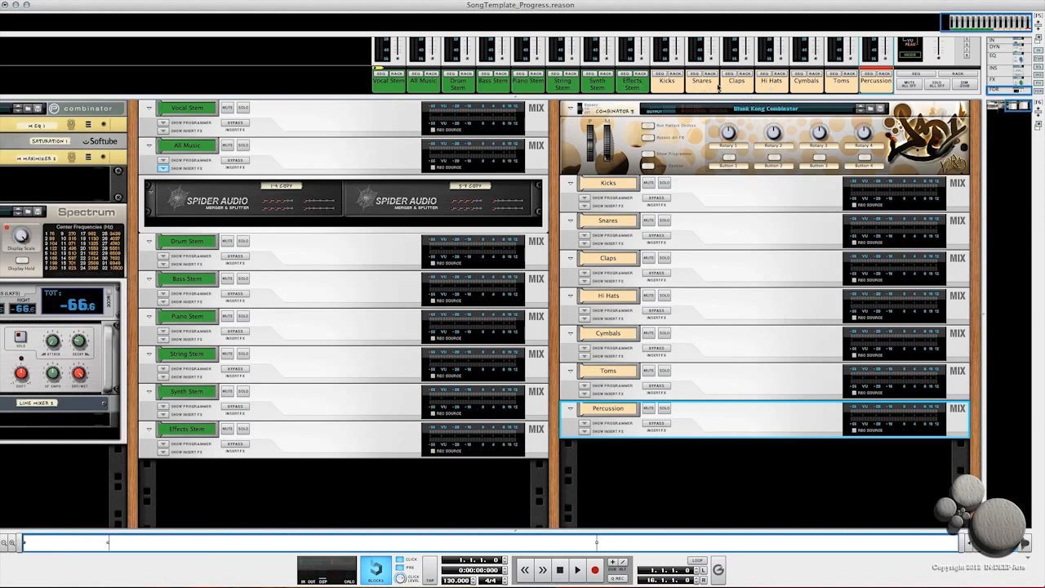
# Step: Show the Combinator's internal devices, flip the rack to its back panel and fold the reMix mixer
pyautogui.moveTo(519, 103); pyautogui.dragTo(510, 220)
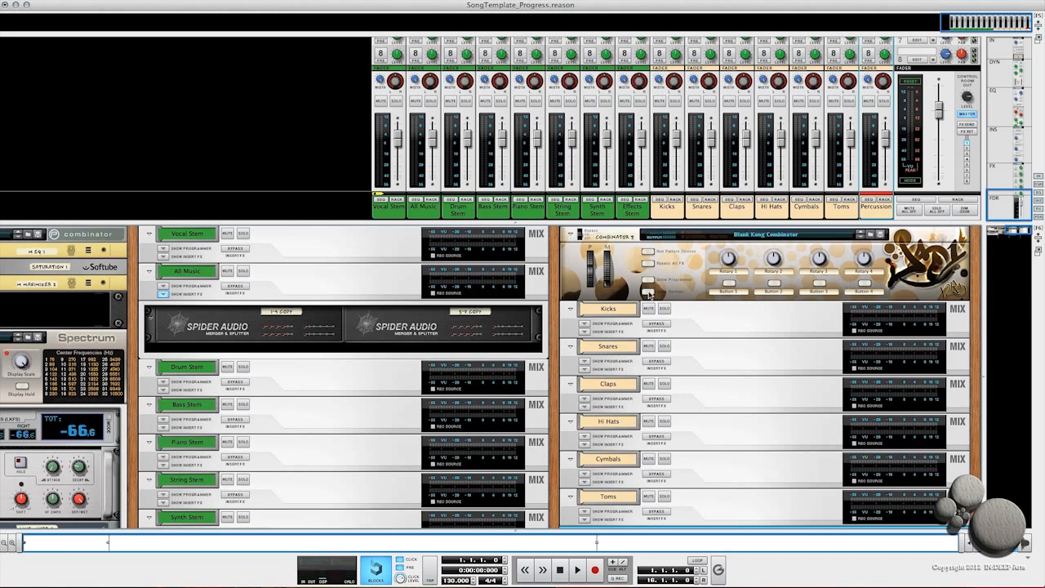
pyautogui.click(649, 291)
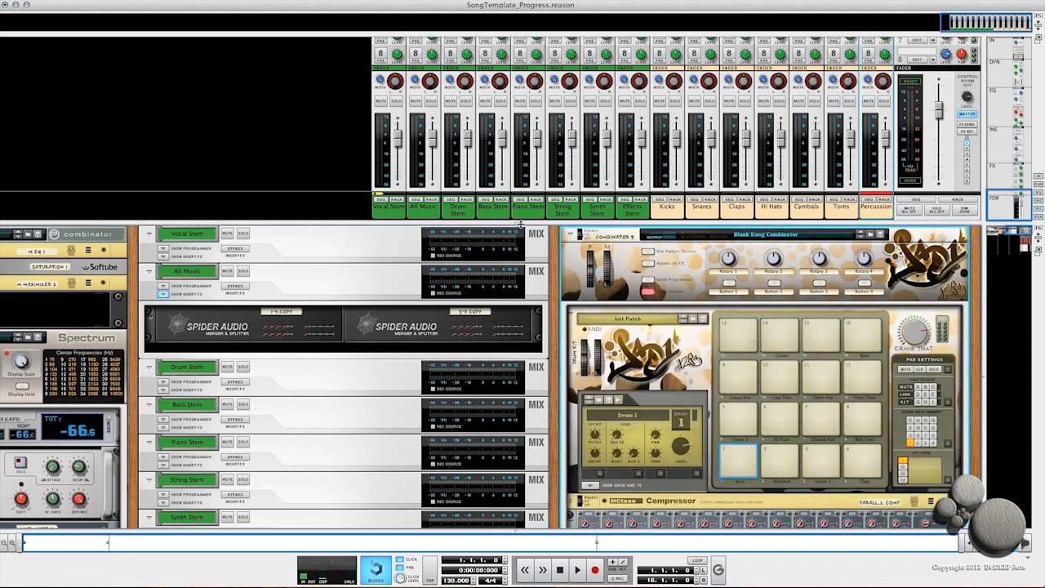
pyautogui.moveTo(514, 222); pyautogui.dragTo(514, 95)
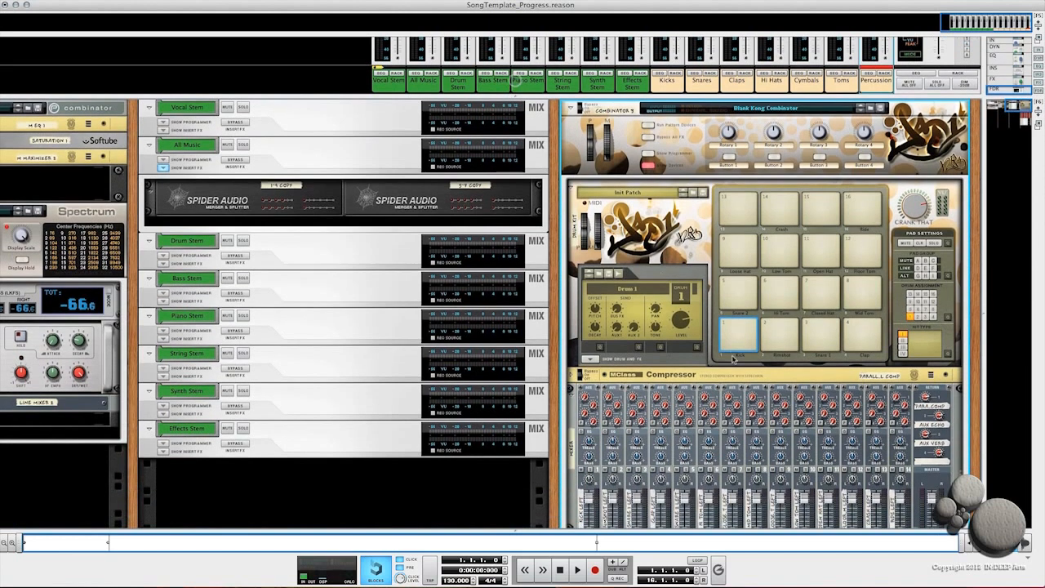
pyautogui.scroll(-1, 726, 369)
pyautogui.scroll(-8, 727, 369)
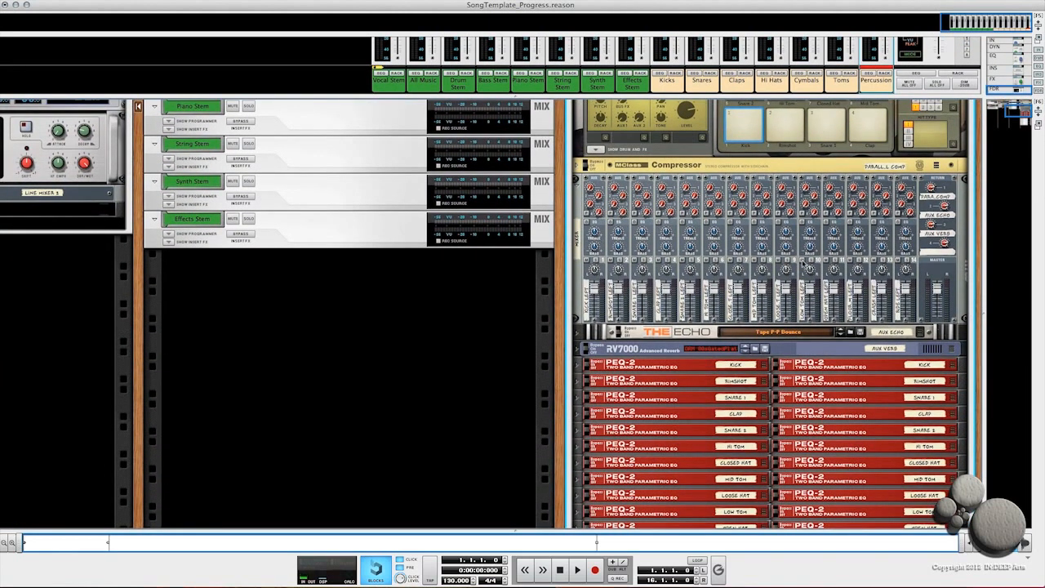
pyautogui.press('Tab')
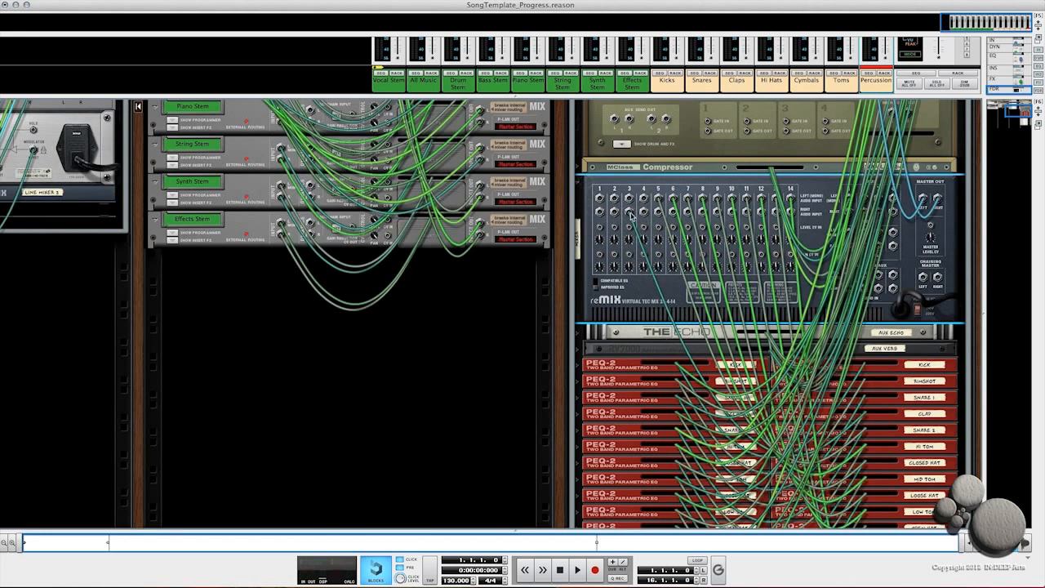
pyautogui.moveTo(630, 214); pyautogui.dragTo(723, 177)
pyautogui.moveTo(732, 199); pyautogui.dragTo(797, 163)
pyautogui.click(578, 184)
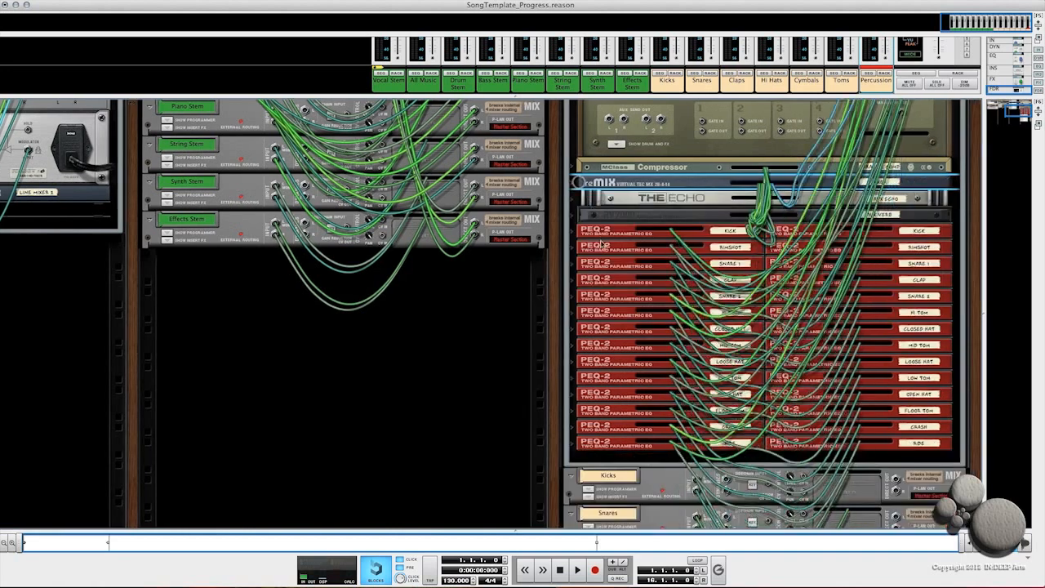
# Step: Unfold the Kick PEQ-2 and connect its output to the Kicks Mix Channel's insert merger
pyautogui.click(573, 232)
pyautogui.click(574, 231)
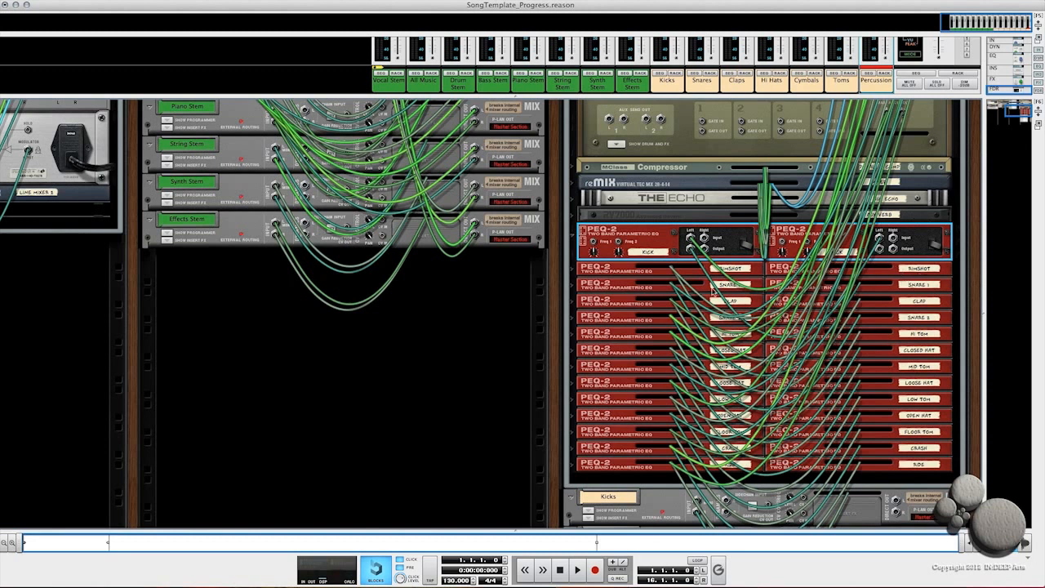
pyautogui.scroll(-5, 873, 262)
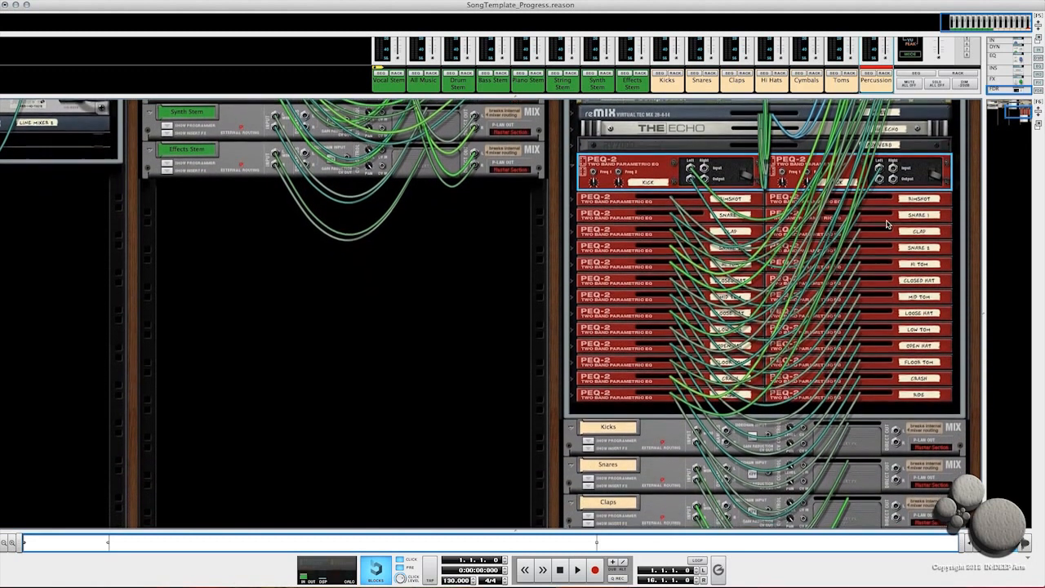
pyautogui.scroll(-1, 892, 160)
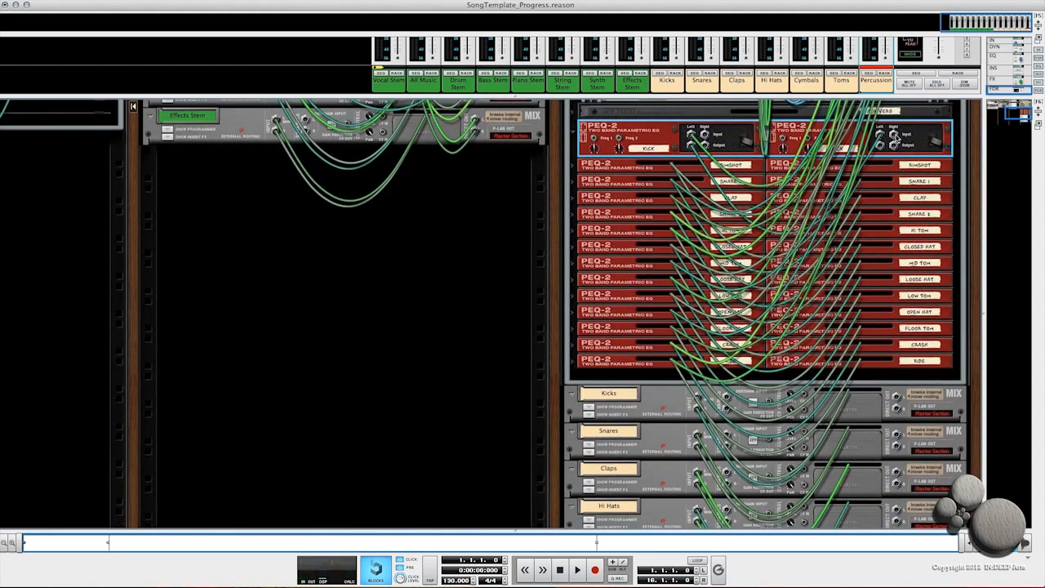
pyautogui.moveTo(880, 145); pyautogui.dragTo(598, 447)
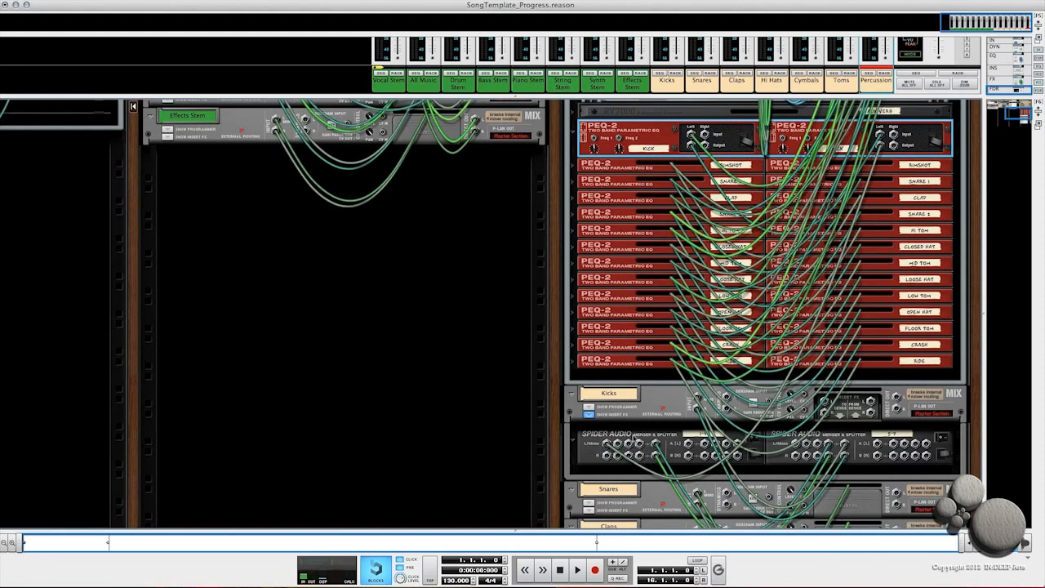
pyautogui.click(588, 420)
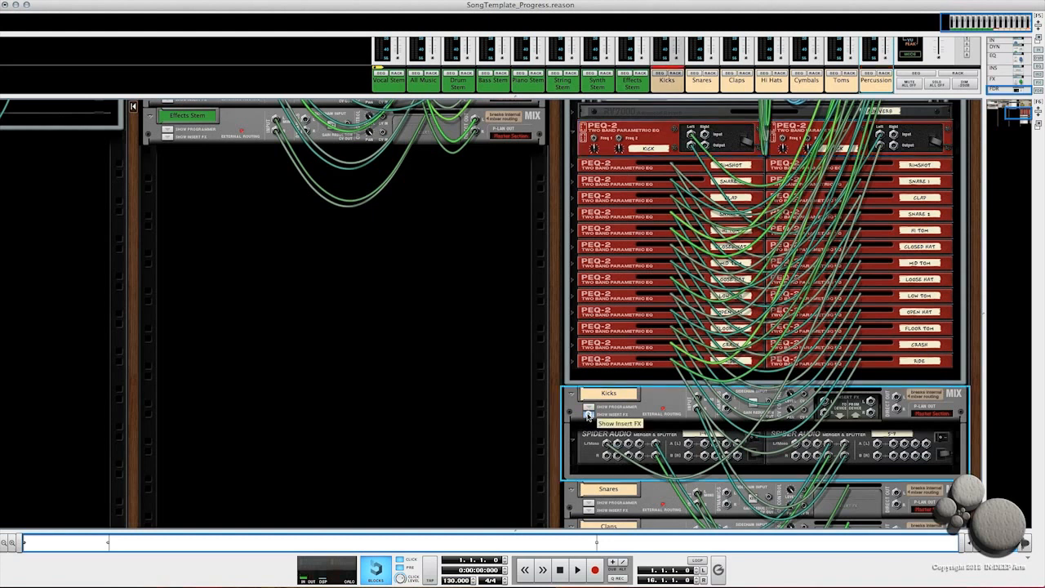
# Step: Connect the Rimshot, Snare 1 and Snare 2 PEQ-2 outputs to the Snares channel's insert merger, then fold them
pyautogui.click(587, 451)
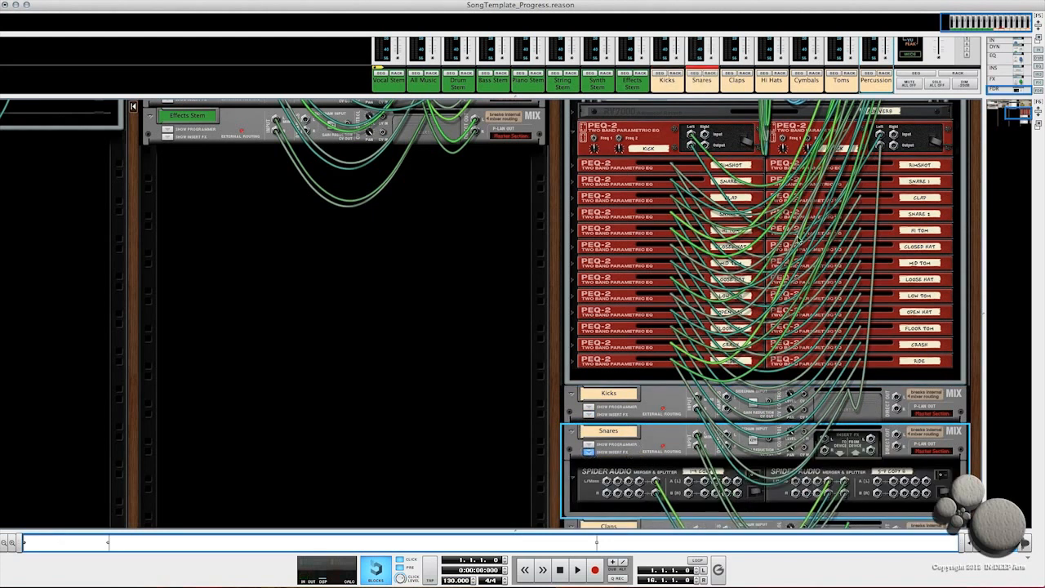
pyautogui.click(573, 129)
pyautogui.click(573, 144)
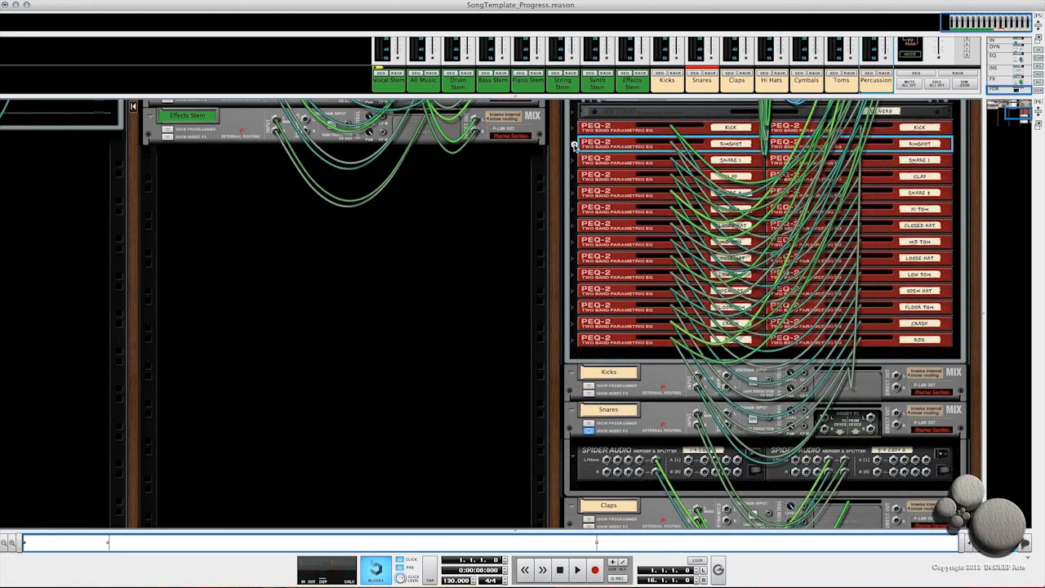
pyautogui.click(574, 181)
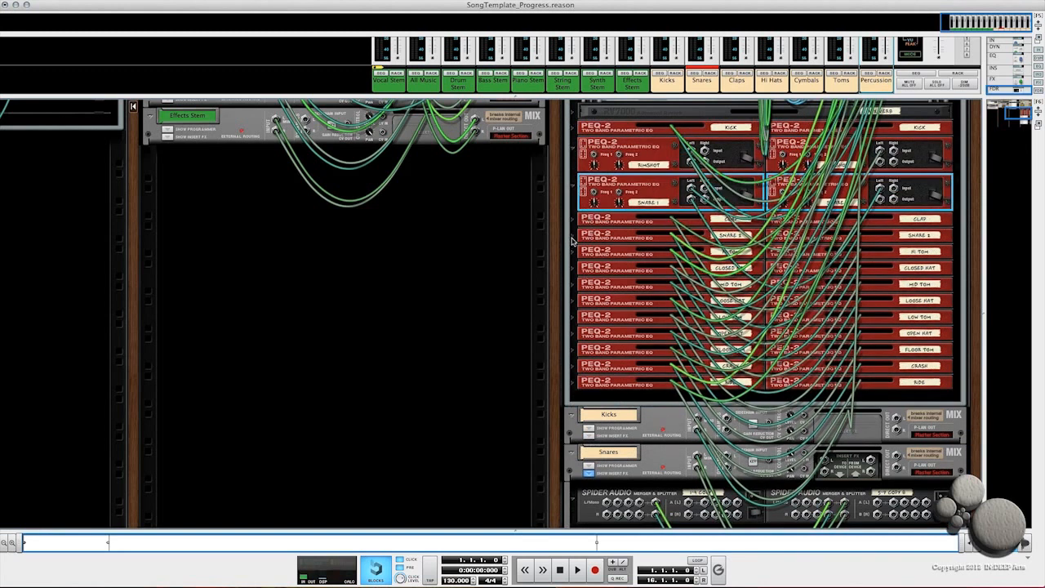
pyautogui.click(573, 236)
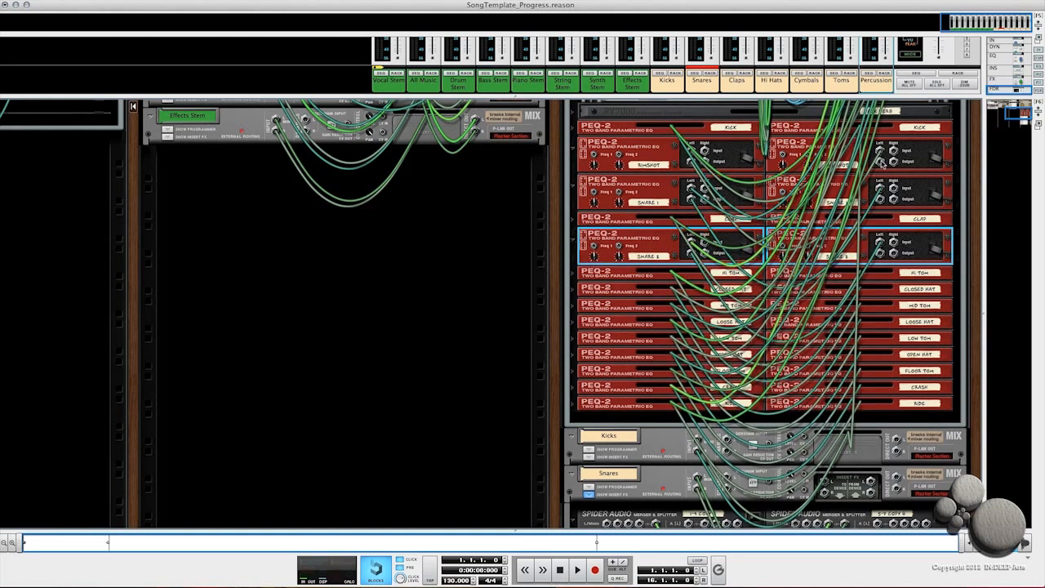
pyautogui.moveTo(882, 162); pyautogui.dragTo(606, 459)
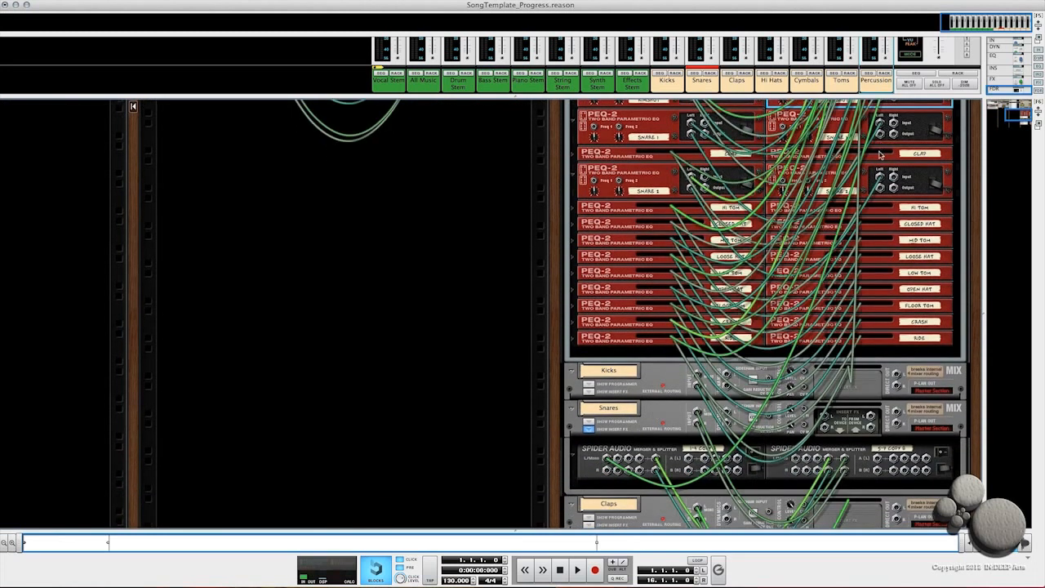
pyautogui.moveTo(879, 133); pyautogui.dragTo(620, 459)
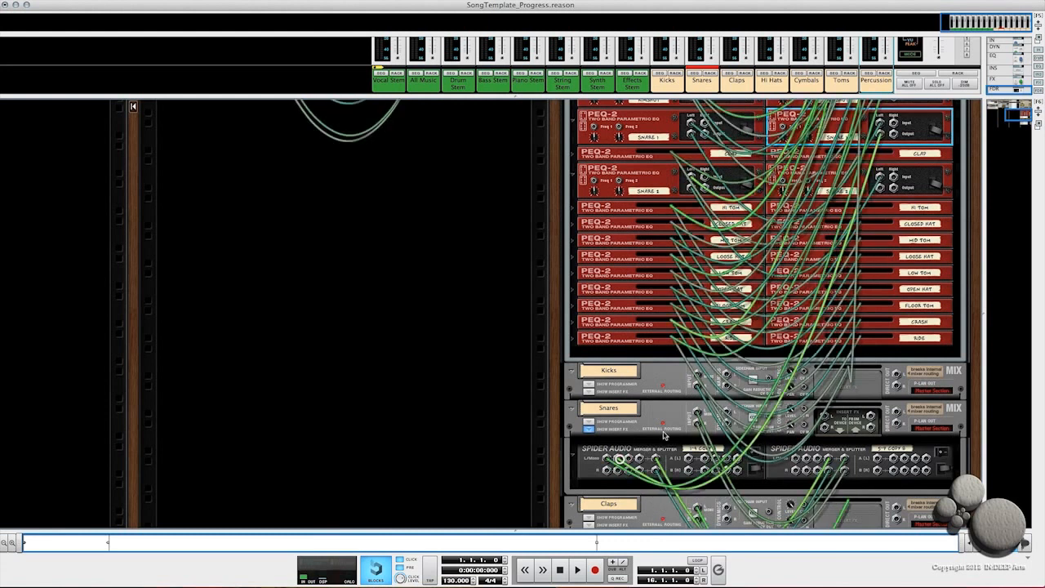
pyautogui.moveTo(879, 187); pyautogui.dragTo(629, 459)
pyautogui.click(588, 431)
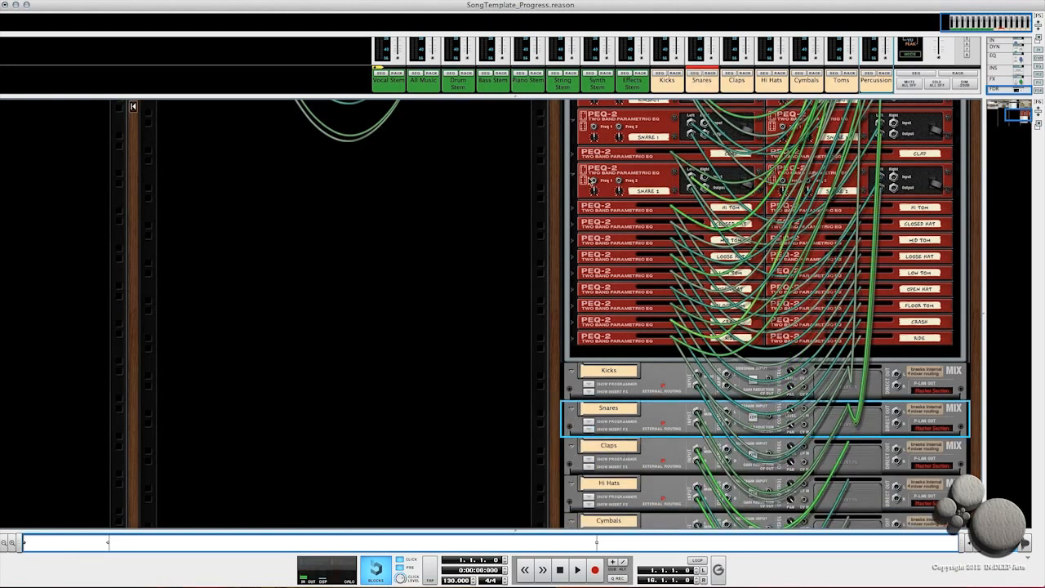
pyautogui.click(573, 174)
pyautogui.click(573, 121)
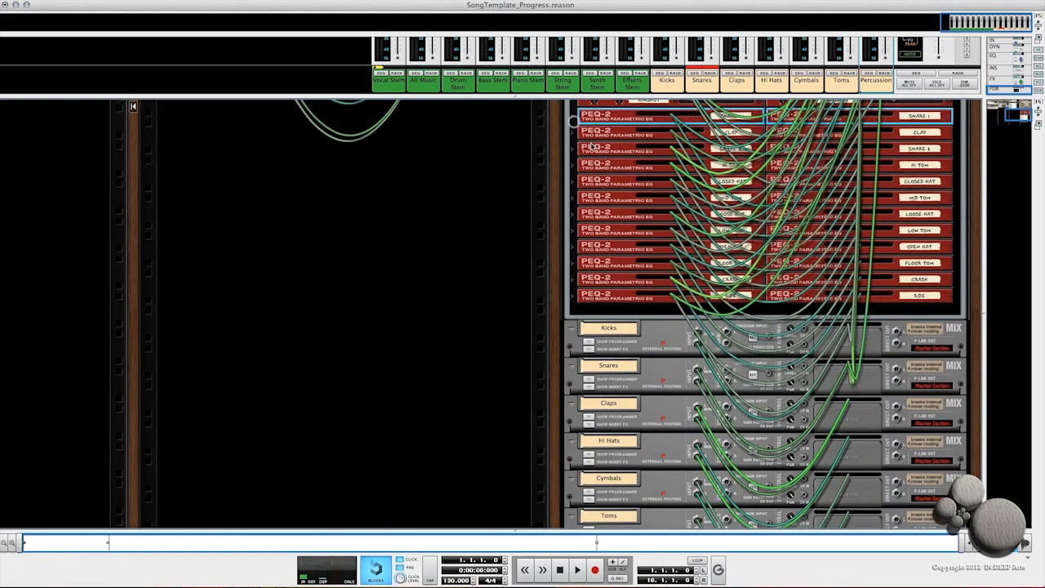
# Step: Unfold the Clap PEQ-2 and connect its output to the Claps channel's insert merger
pyautogui.scroll(3, 591, 154)
pyautogui.scroll(2, 594, 155)
pyautogui.click(575, 153)
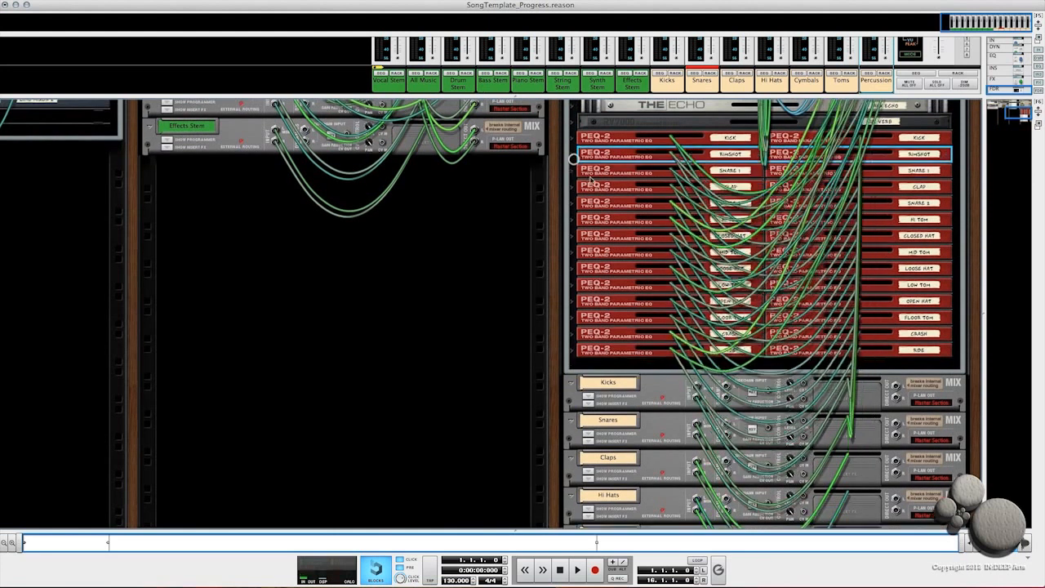
pyautogui.click(574, 187)
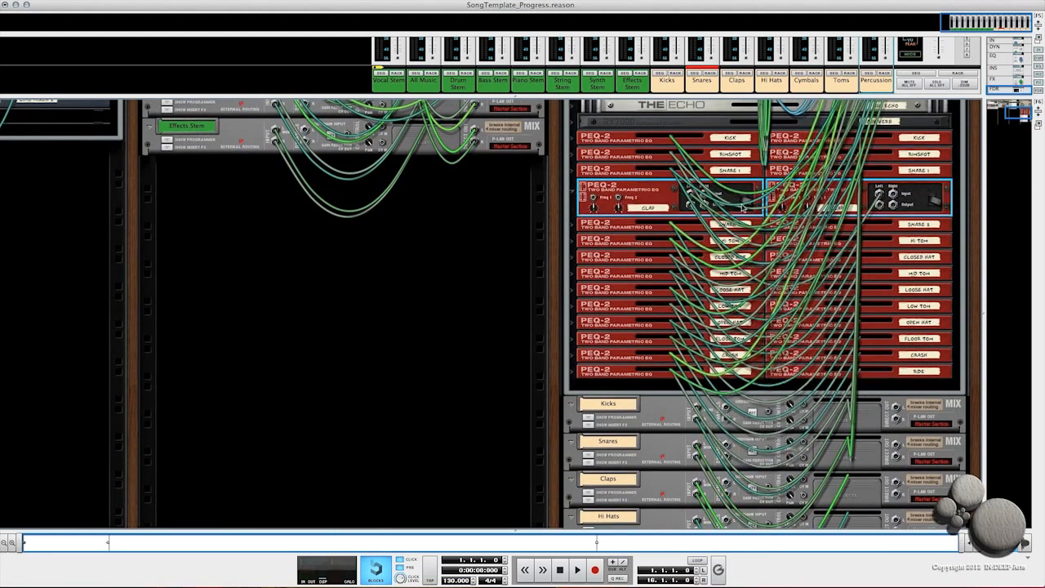
pyautogui.click(588, 499)
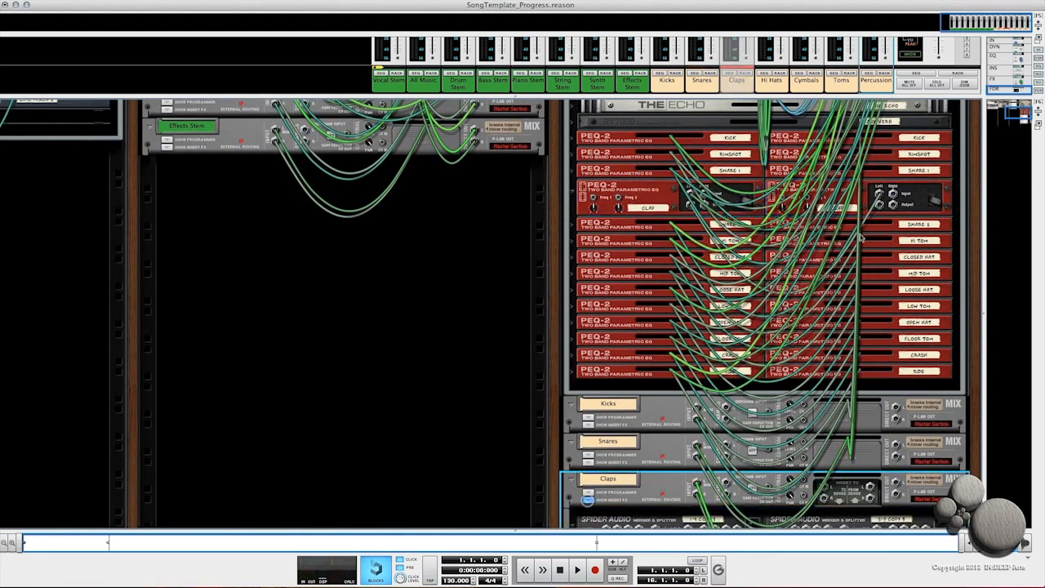
pyautogui.scroll(-2, 620, 490)
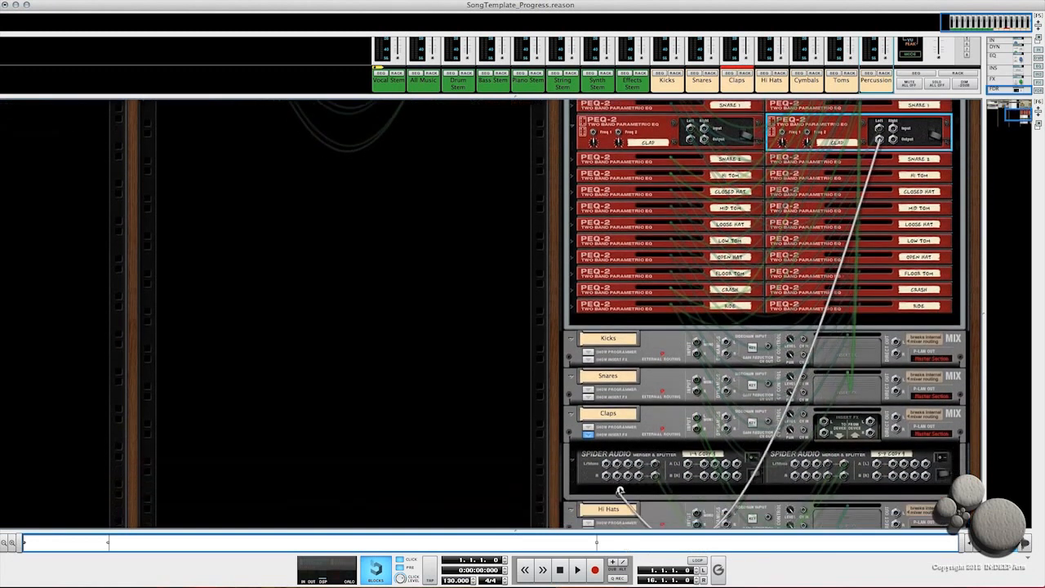
pyautogui.moveTo(606, 464); pyautogui.dragTo(606, 464)
pyautogui.click(588, 435)
pyautogui.click(572, 412)
# Step: Open the Hi Hats channel's insert merger and unfold the Closed Hat, Loose Hat and Open Hat PEQ-2 devices
pyautogui.click(588, 488)
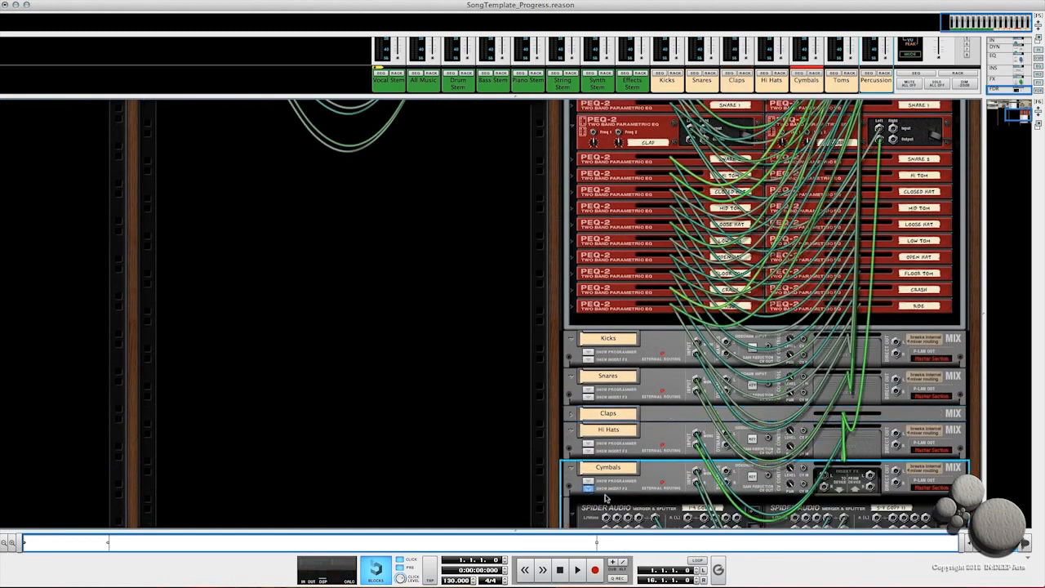
pyautogui.click(587, 488)
pyautogui.click(588, 451)
pyautogui.click(571, 120)
pyautogui.click(572, 169)
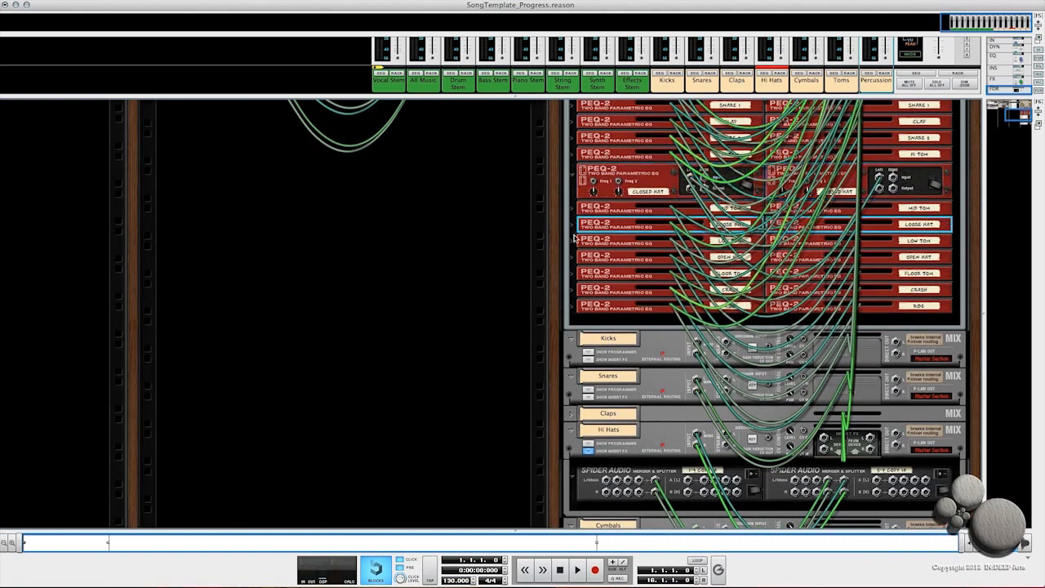
pyautogui.click(571, 222)
pyautogui.click(572, 280)
pyautogui.click(571, 280)
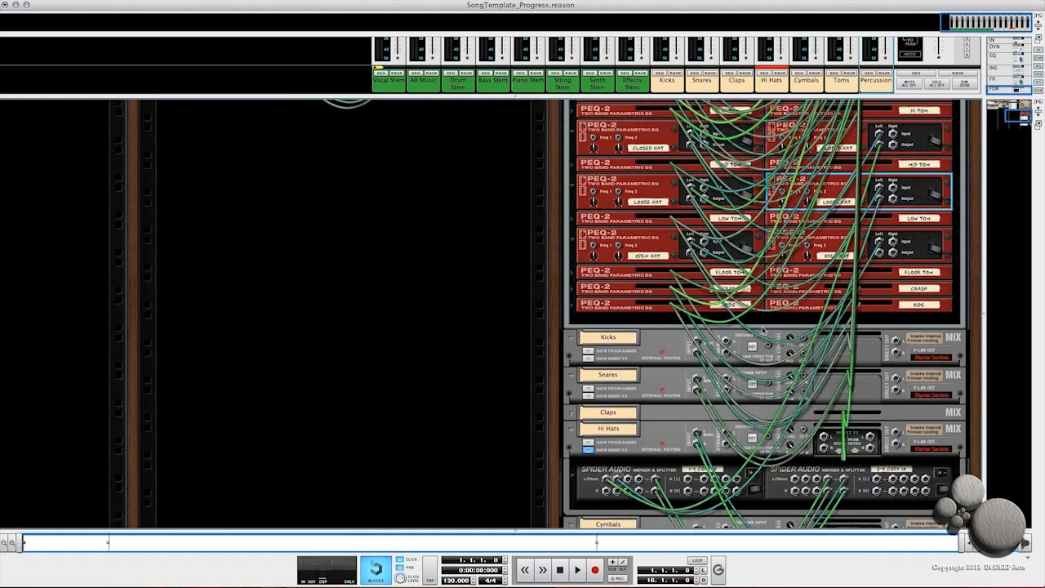
pyautogui.click(588, 449)
# Step: Unfold the Claps Mix Channel again and fold the hi-hat PEQ-2 devices
pyautogui.click(571, 413)
pyautogui.click(571, 179)
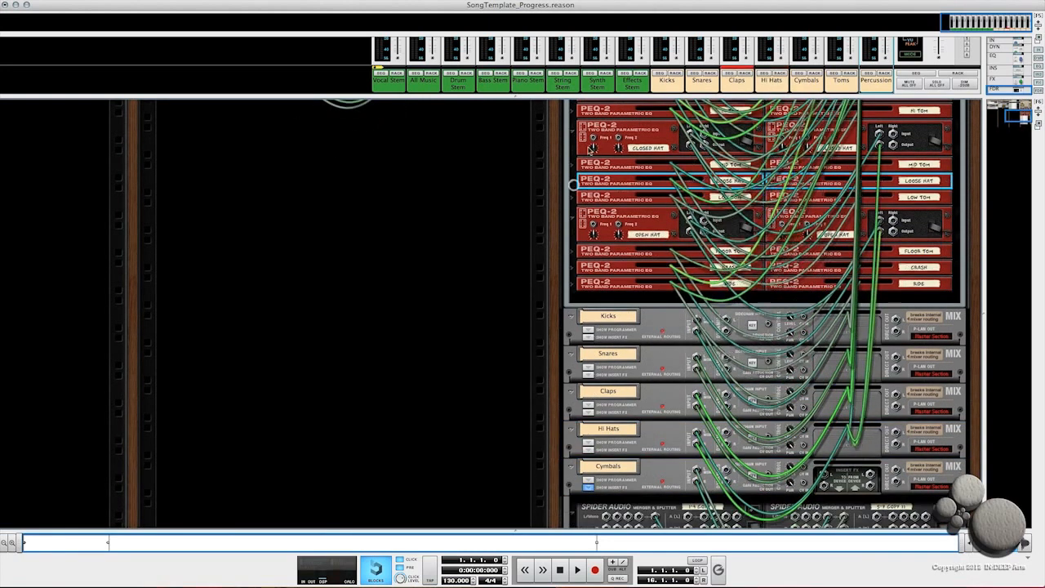
pyautogui.click(572, 125)
pyautogui.scroll(4, 602, 197)
pyautogui.click(572, 194)
pyautogui.click(572, 193)
pyautogui.click(571, 310)
pyautogui.scroll(-5, 583, 245)
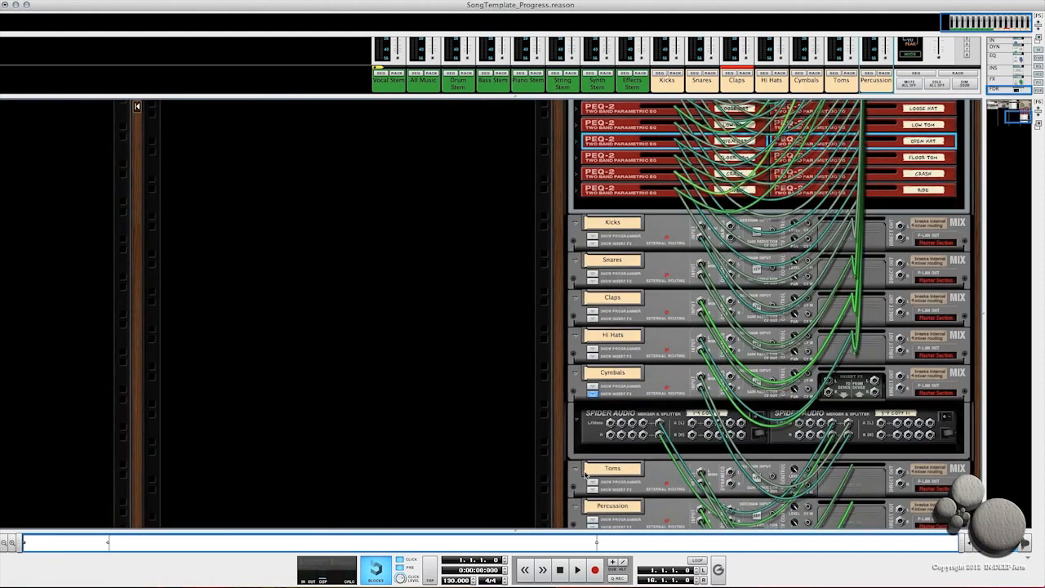
# Step: Unfold the Crash and Ride PEQ-2 devices and connect their outputs to the Cymbals channel's insert merger
pyautogui.click(574, 173)
pyautogui.click(575, 210)
pyautogui.moveTo(884, 192); pyautogui.dragTo(610, 465)
pyautogui.moveTo(884, 229); pyautogui.dragTo(621, 465)
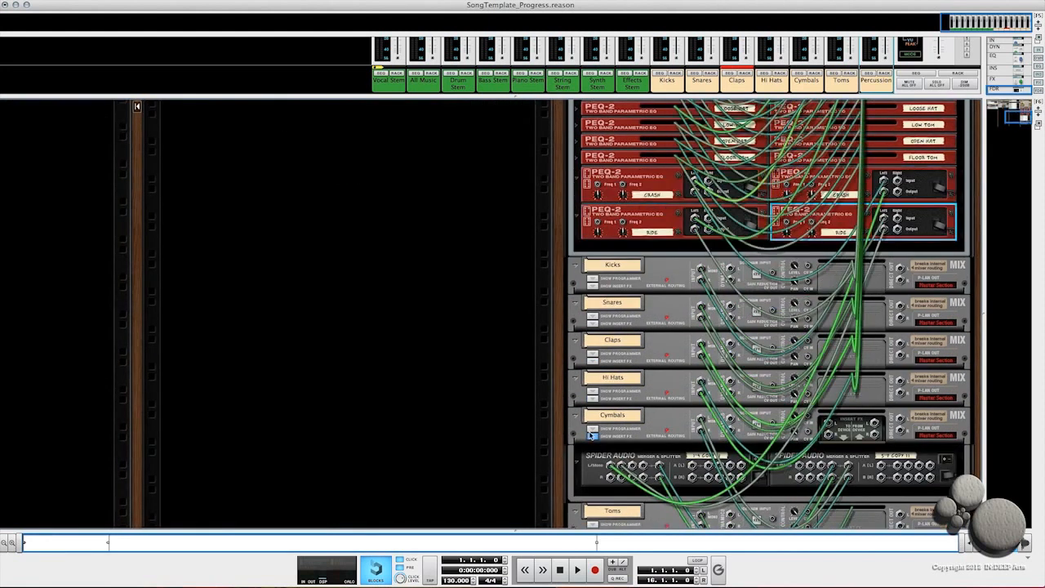
pyautogui.click(592, 436)
# Step: Fold the Crash and Ride PEQ-2 devices and unfold the Hi Tom, Mid Tom, Low Tom and Floor Tom PEQ-2 devices
pyautogui.click(592, 474)
pyautogui.click(576, 177)
pyautogui.click(576, 195)
pyautogui.scroll(2, 576, 205)
pyautogui.click(576, 218)
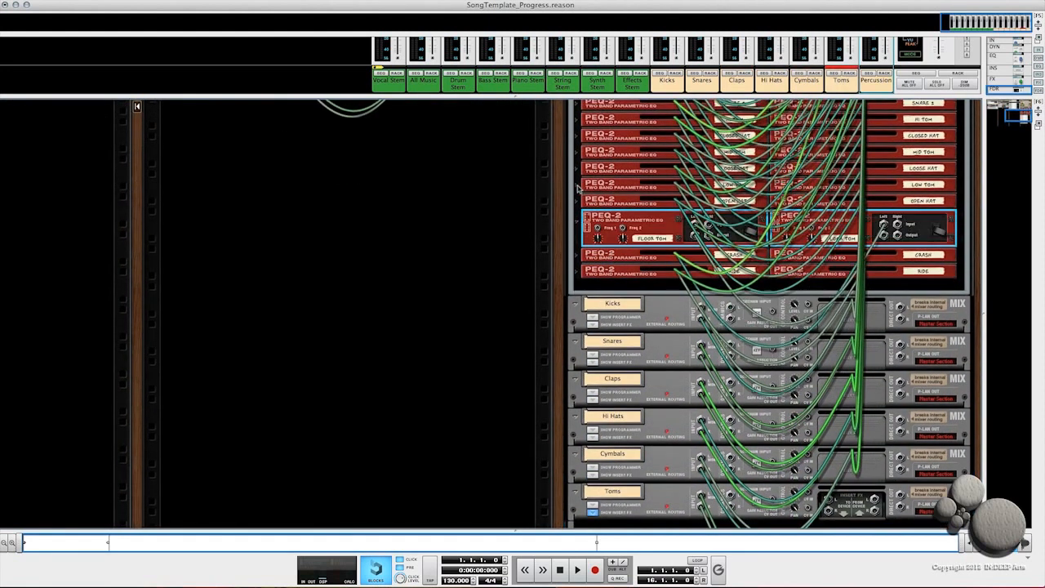
pyautogui.click(576, 186)
pyautogui.click(576, 155)
pyautogui.click(576, 122)
pyautogui.scroll(-2, 734, 229)
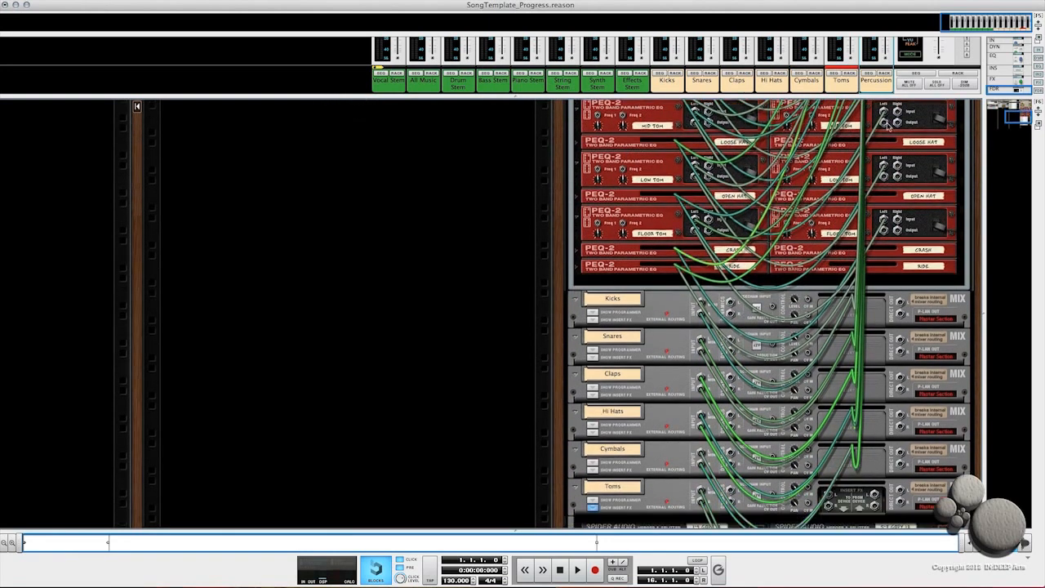
# Step: Connect the tom PEQ-2 outputs to the Toms channel's insert merger, then hide the Toms channel's insert section
pyautogui.scroll(2, 865, 179)
pyautogui.moveTo(884, 137); pyautogui.dragTo(607, 461)
pyautogui.scroll(3, 816, 245)
pyautogui.moveTo(880, 166); pyautogui.dragTo(617, 486)
pyautogui.scroll(1, 865, 147)
pyautogui.moveTo(879, 122); pyautogui.dragTo(628, 483)
pyautogui.scroll(-2, 620, 408)
pyautogui.click(588, 410)
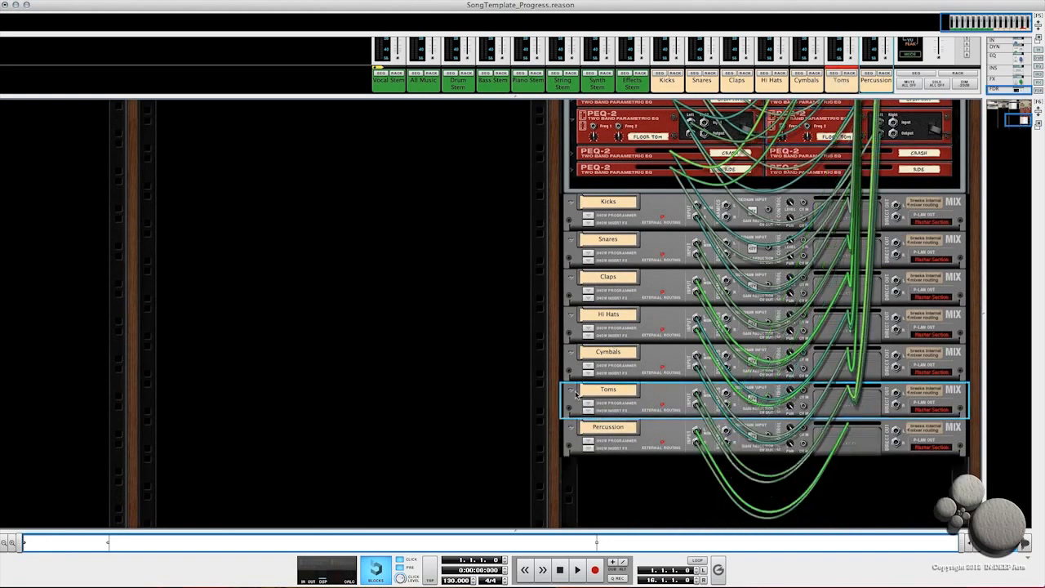
# Step: Flip the rack to its front and review the Kong drum pads and the reMix mixer inside the drum Combinator
pyautogui.scroll(2, 643, 357)
pyautogui.scroll(10, 644, 356)
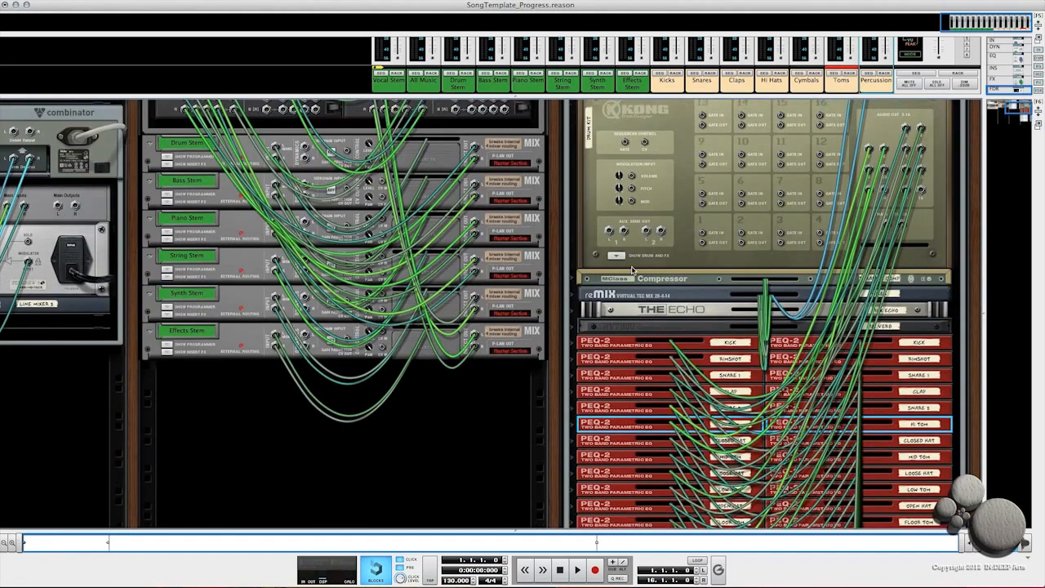
pyautogui.press('Tab')
pyautogui.scroll(3, 728, 362)
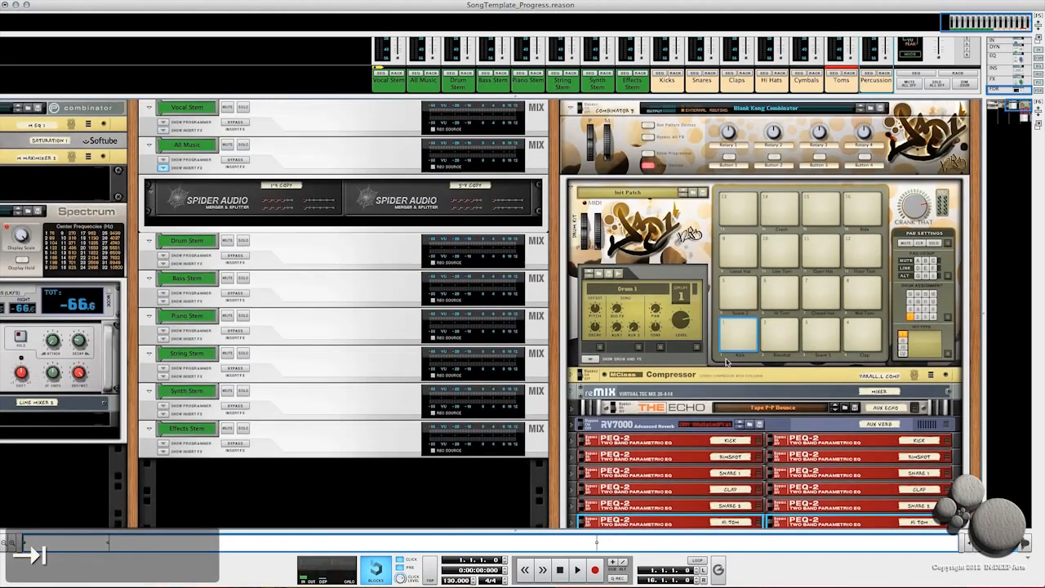
pyautogui.scroll(-6, 730, 326)
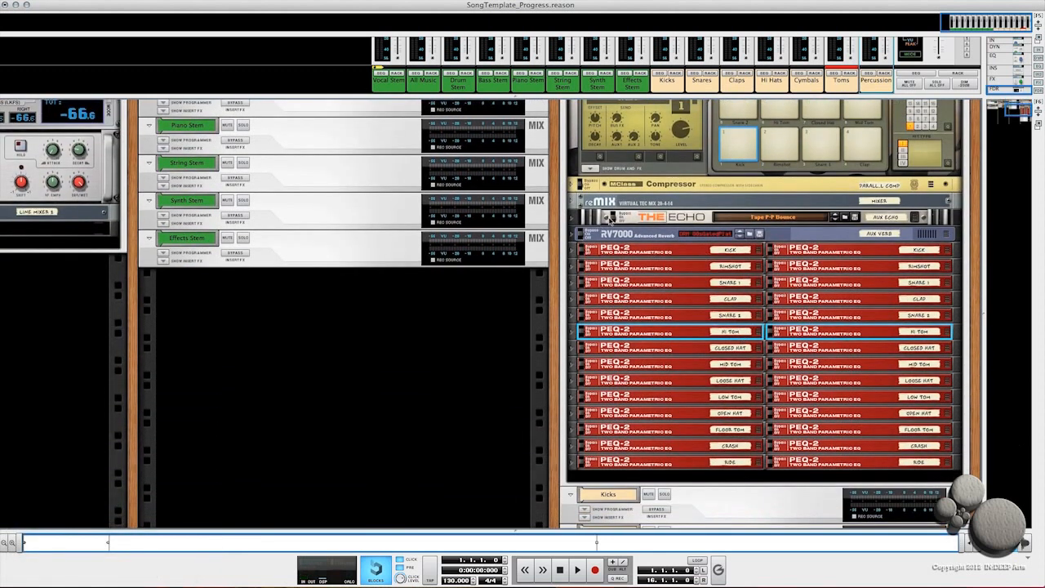
pyautogui.click(618, 201)
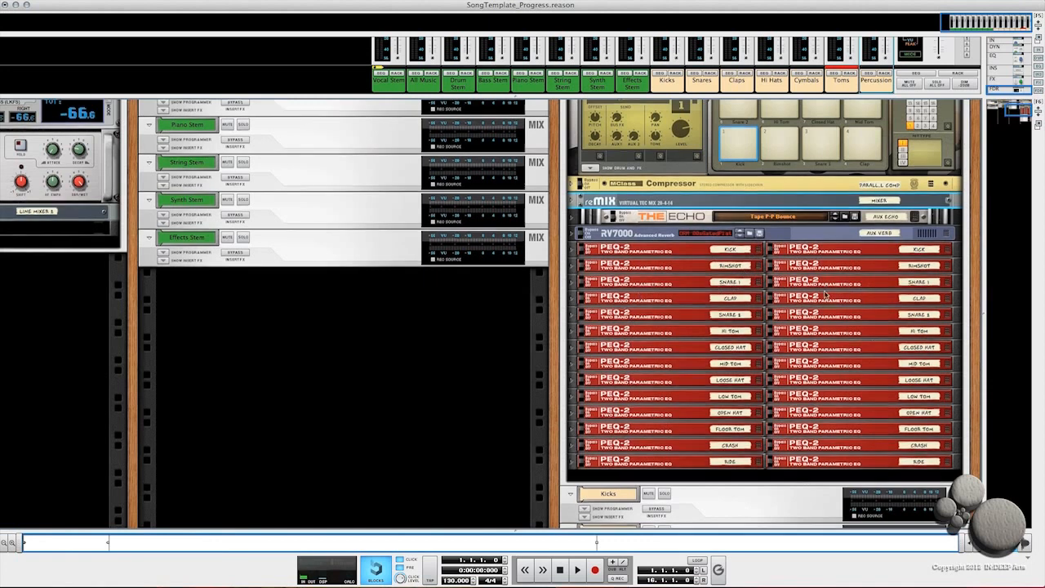
pyautogui.scroll(-6, 735, 327)
pyautogui.scroll(-4, 707, 319)
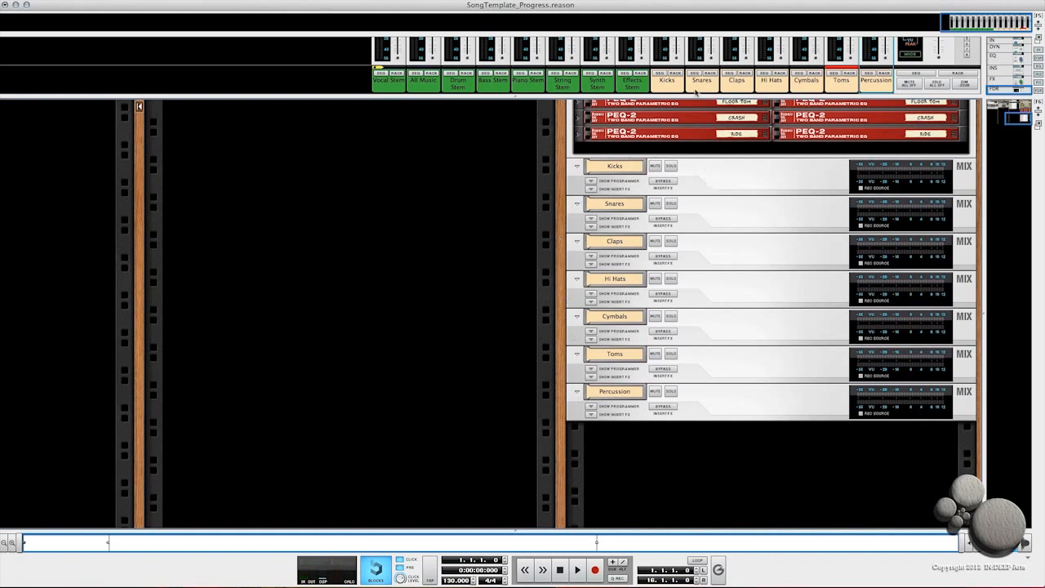
pyautogui.scroll(7, 782, 320)
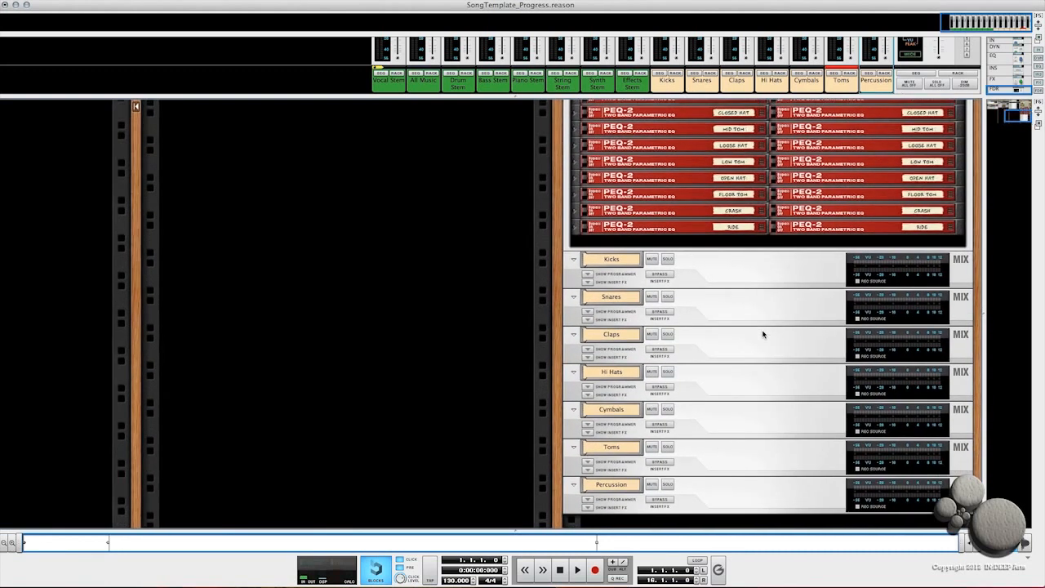
pyautogui.scroll(5, 759, 324)
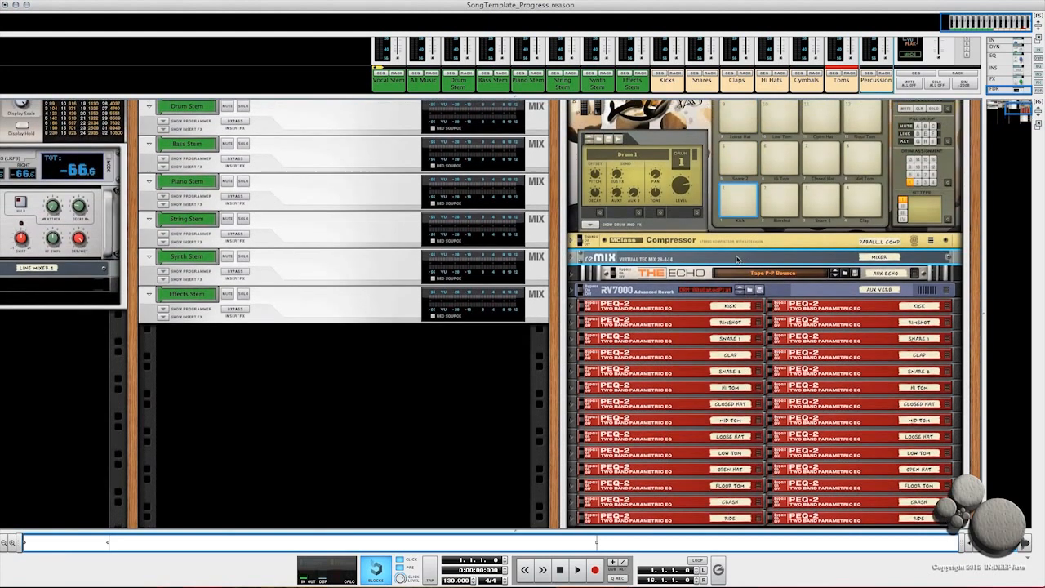
pyautogui.click(572, 259)
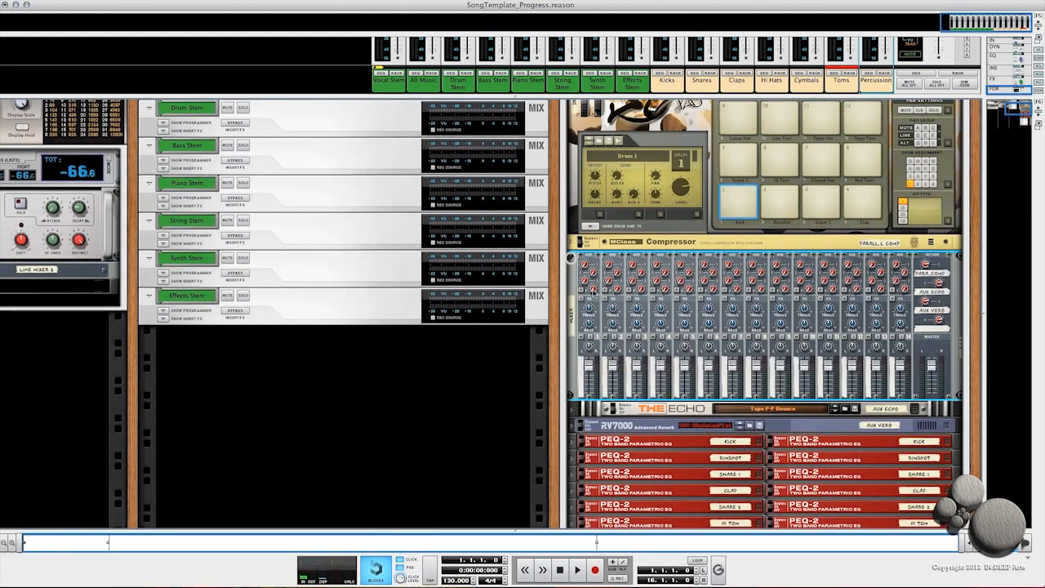
pyautogui.click(571, 259)
pyautogui.scroll(4, 822, 217)
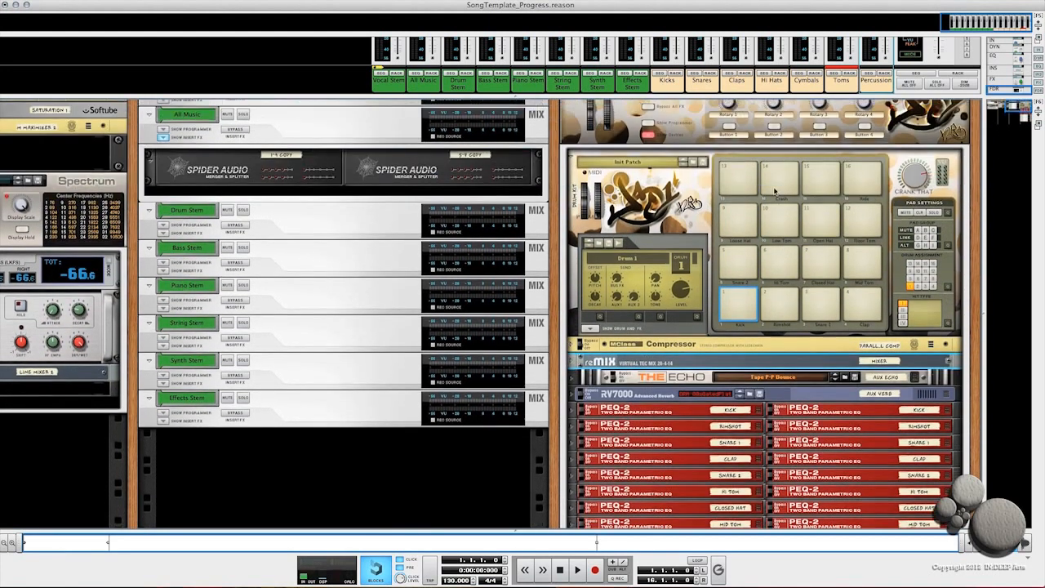
pyautogui.click(822, 218)
pyautogui.click(750, 221)
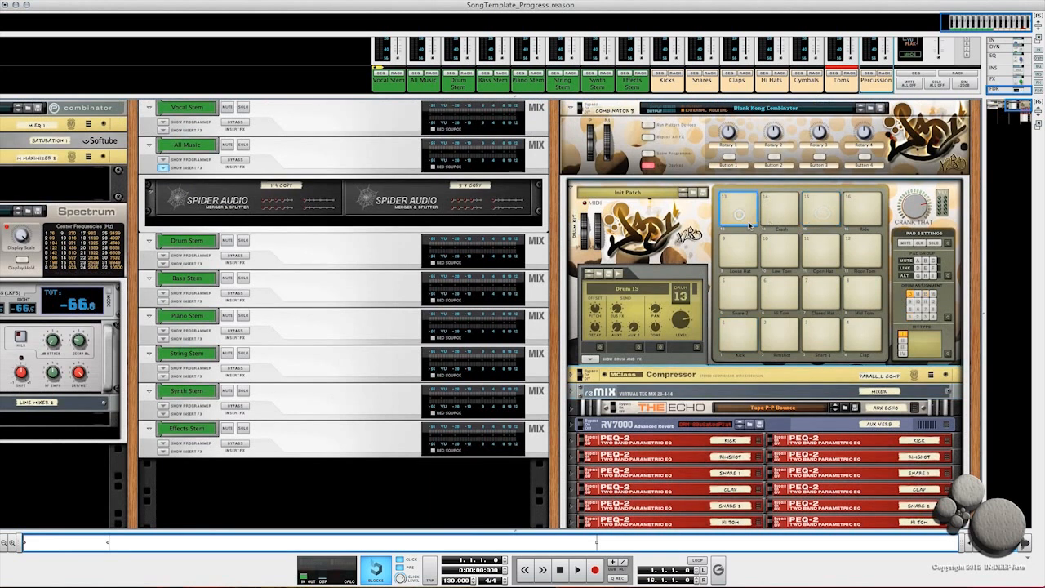
# Step: Flip the rack to its back and check the Kong output cabling and the Percussion channel's insert merger
pyautogui.press('Tab')
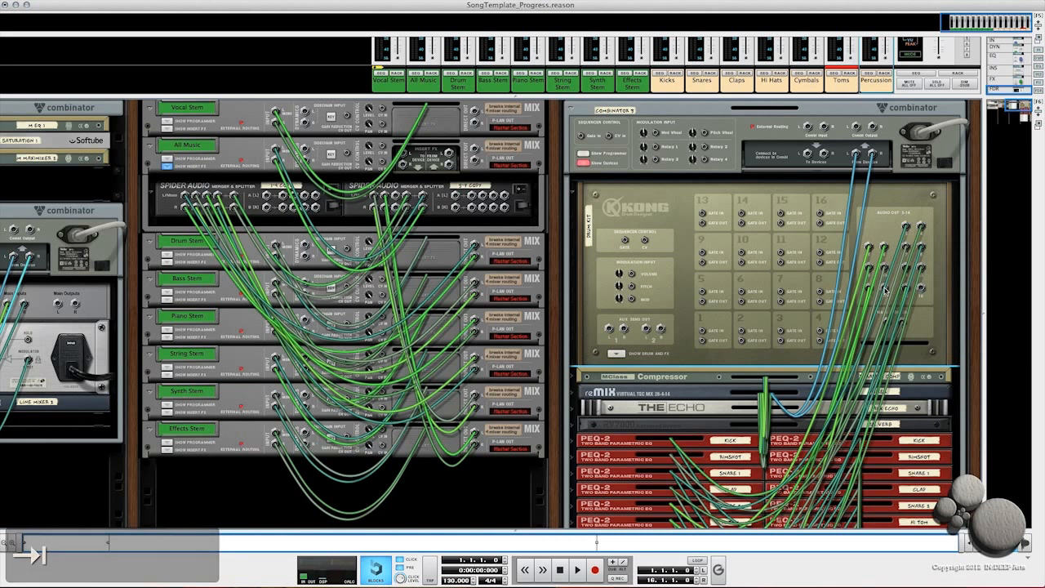
pyautogui.moveTo(884, 290); pyautogui.dragTo(878, 320)
pyautogui.scroll(-5, 694, 396)
pyautogui.scroll(-1, 674, 404)
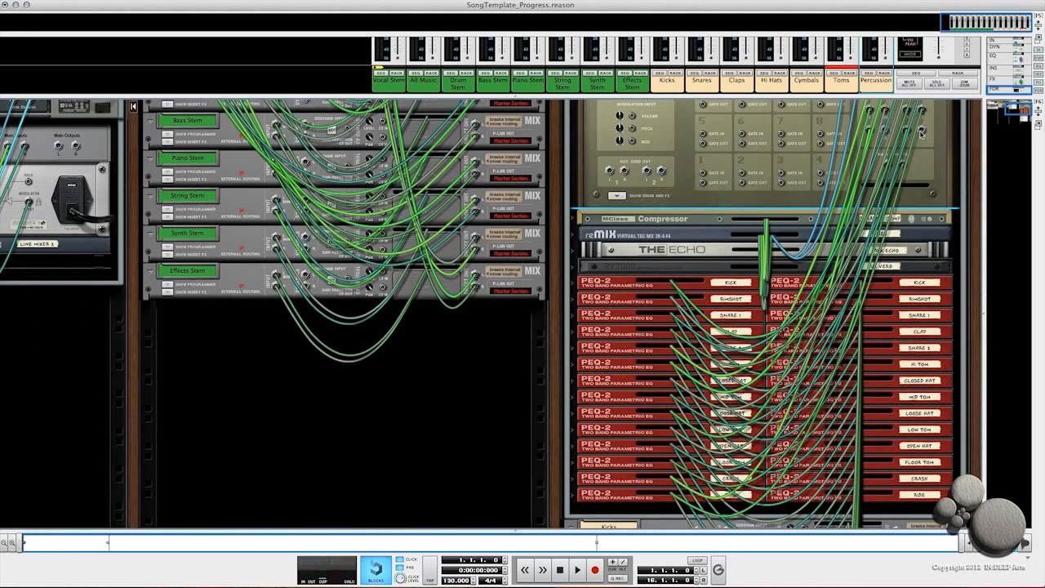
pyautogui.moveTo(921, 131); pyautogui.dragTo(922, 140)
pyautogui.scroll(-10, 759, 367)
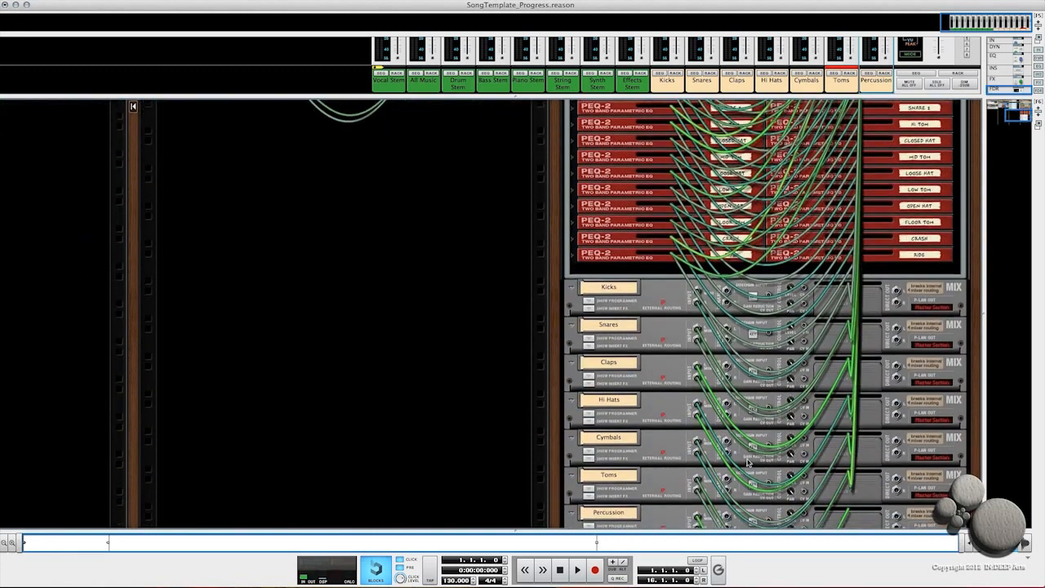
pyautogui.scroll(-5, 645, 478)
pyautogui.click(588, 411)
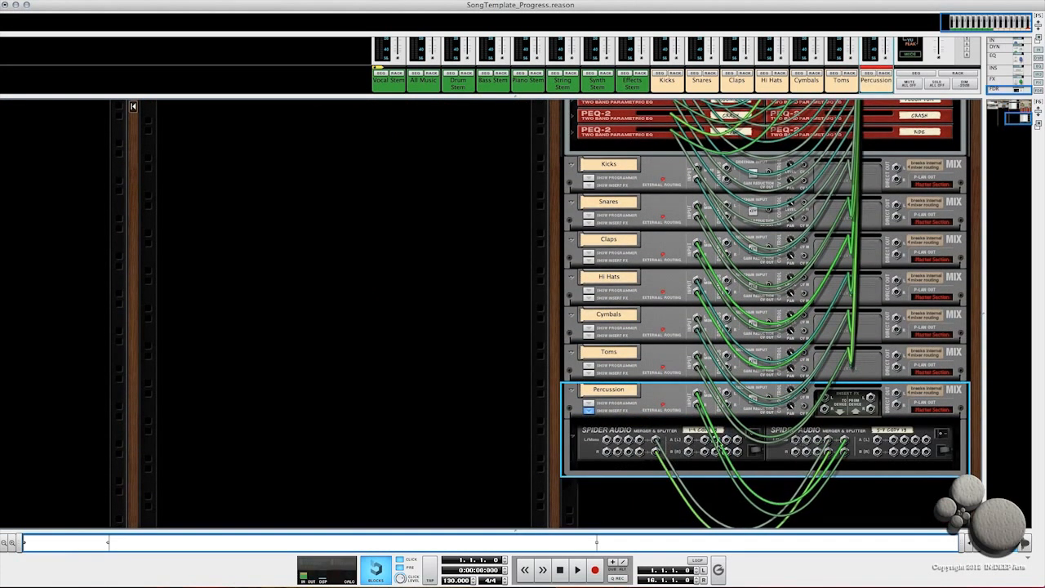
pyautogui.click(588, 412)
# Step: Flip the rack to its front and hide the drum Combinator's devices
pyautogui.scroll(15, 753, 305)
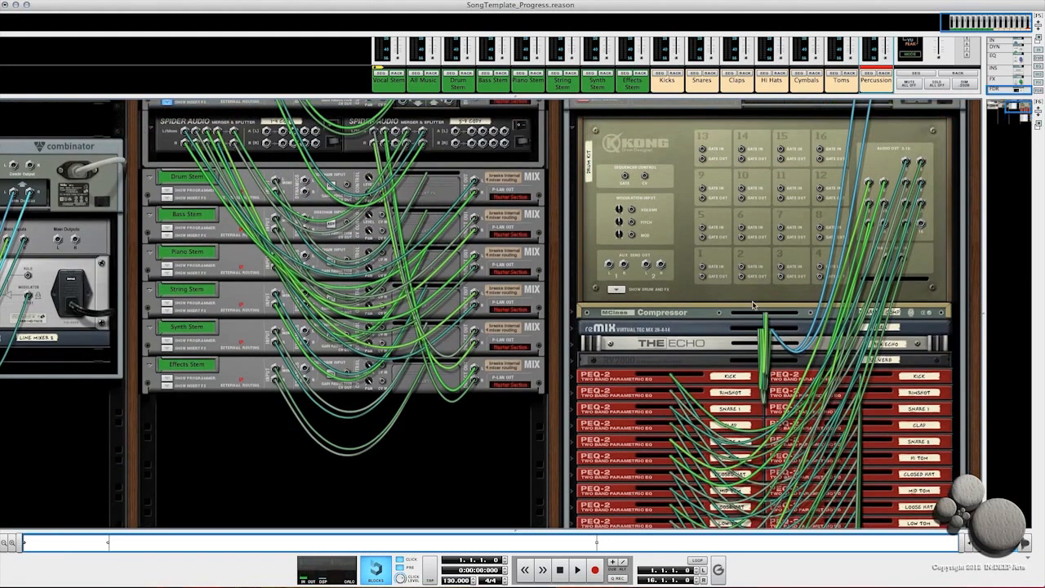
pyautogui.press('Tab')
pyautogui.scroll(7, 742, 286)
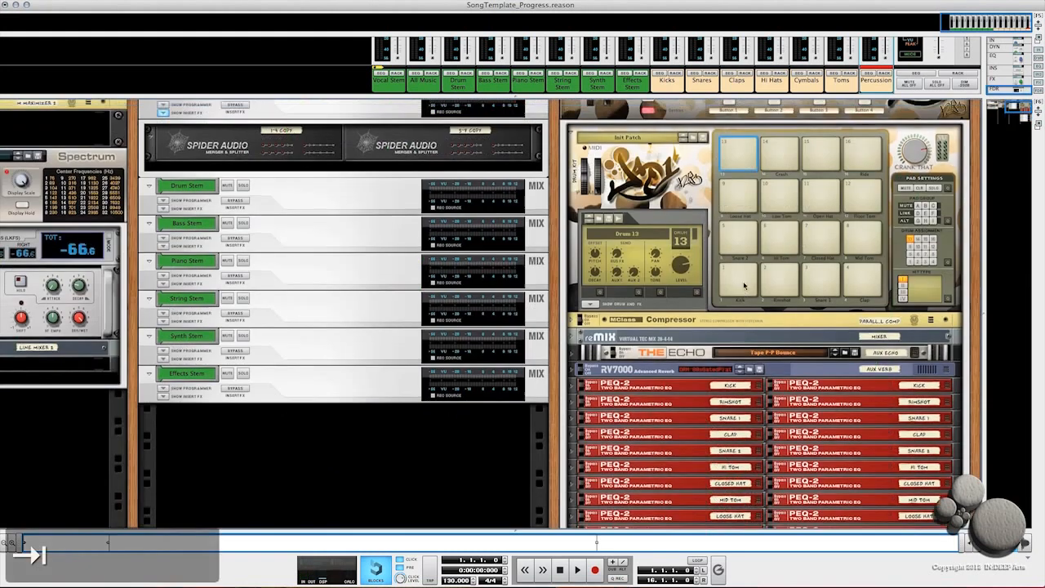
pyautogui.click(647, 167)
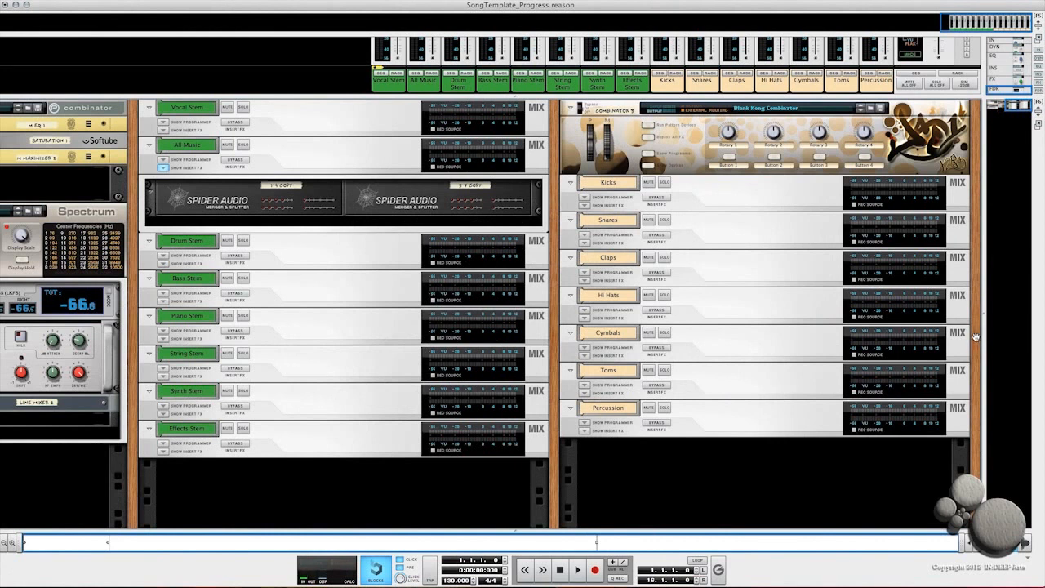
# Step: Create a new audio track in the empty rack column beside the drum Combinator
pyautogui.rightClick(977, 333)
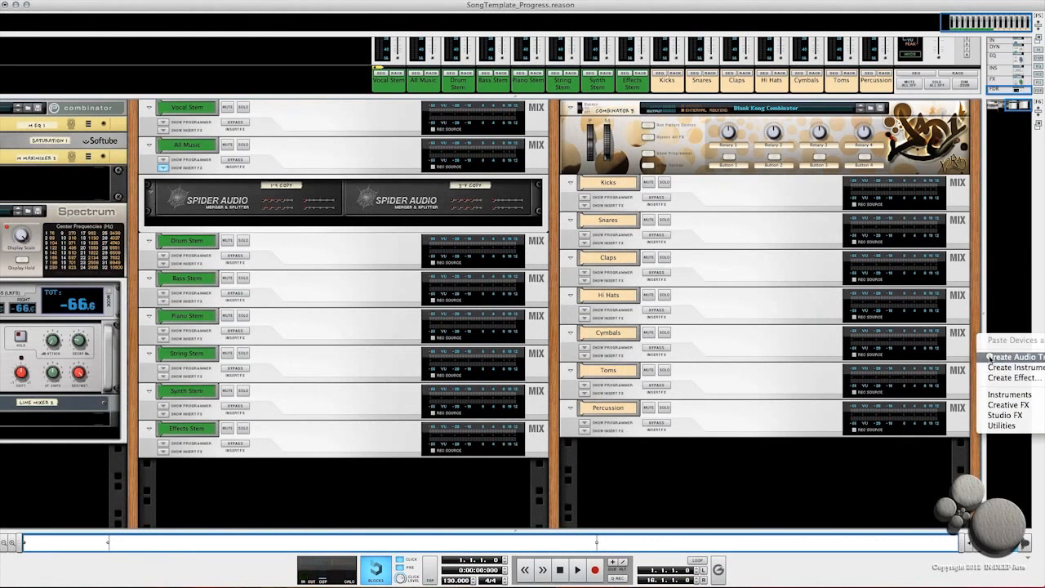
pyautogui.click(1005, 356)
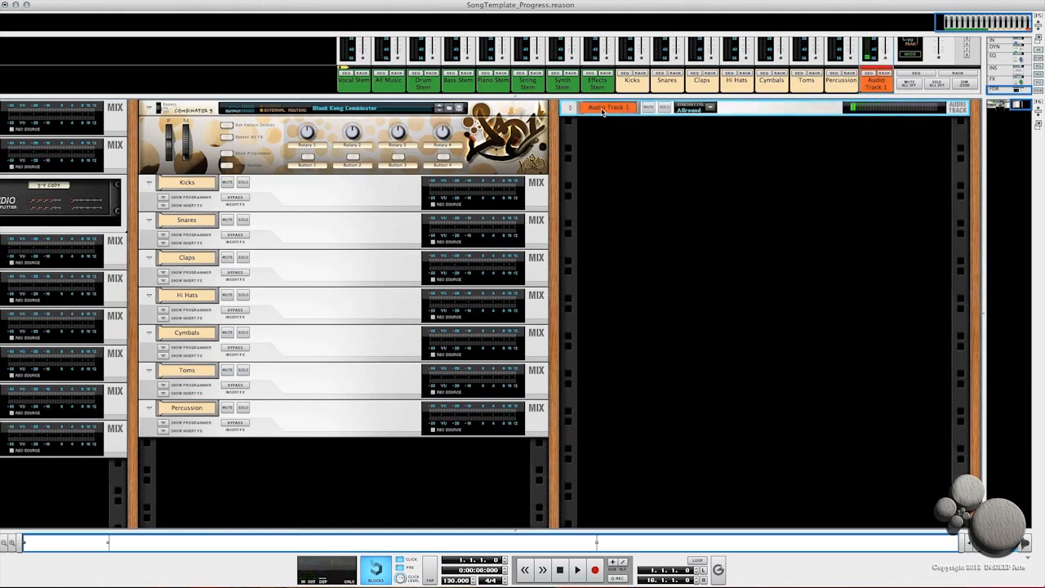
pyautogui.doubleClick(603, 110)
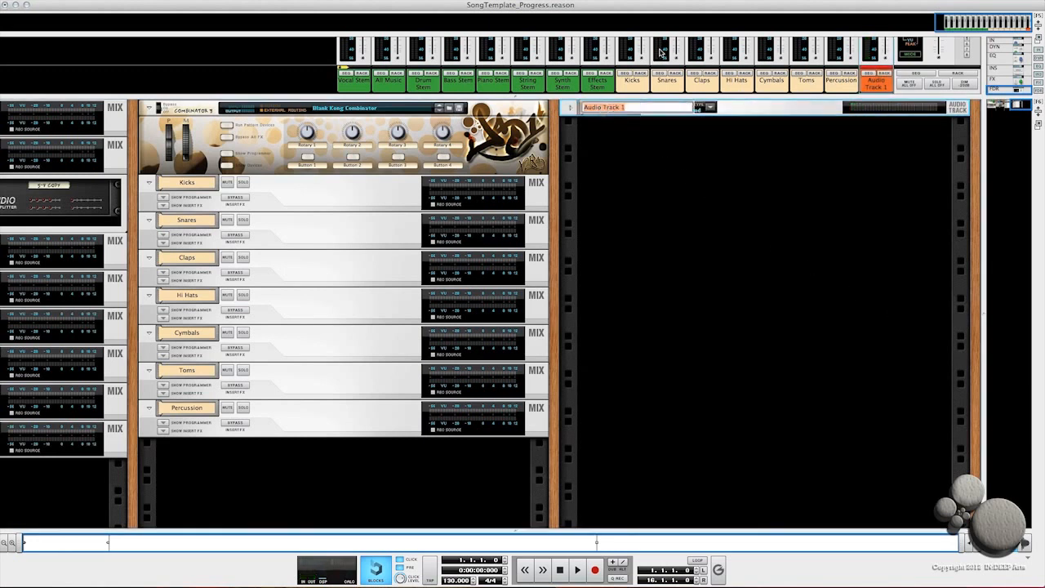
pyautogui.press('Return')
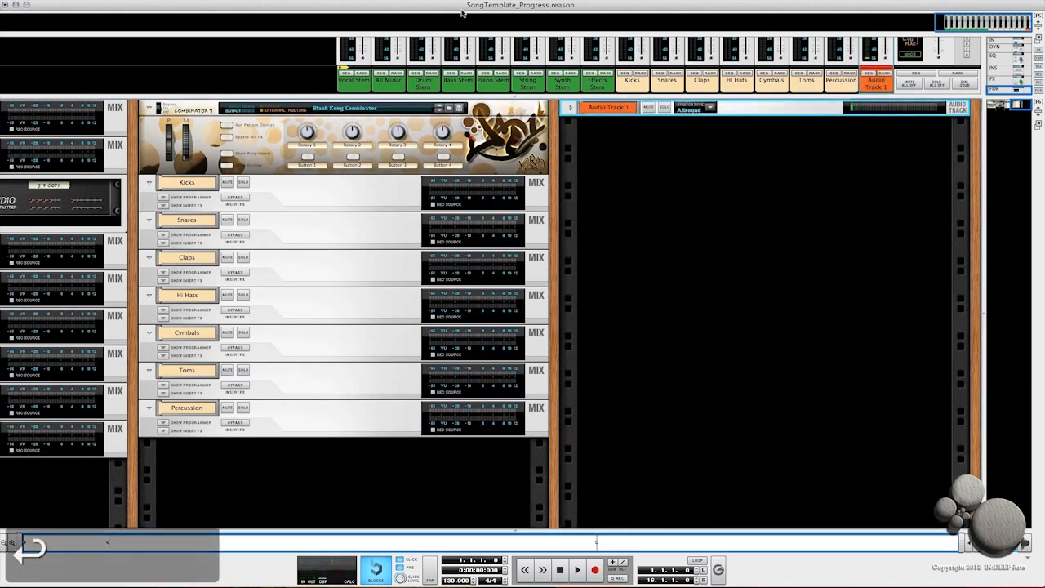
# Step: Rename the new audio track to Mic In
pyautogui.doubleClick(616, 111)
pyautogui.write('M')
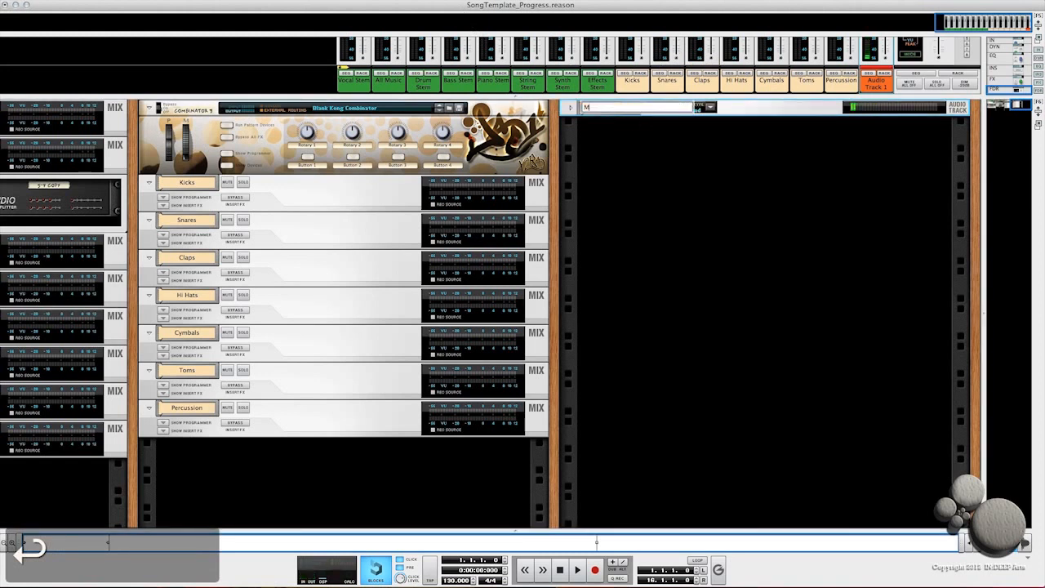
pyautogui.write('ic In')
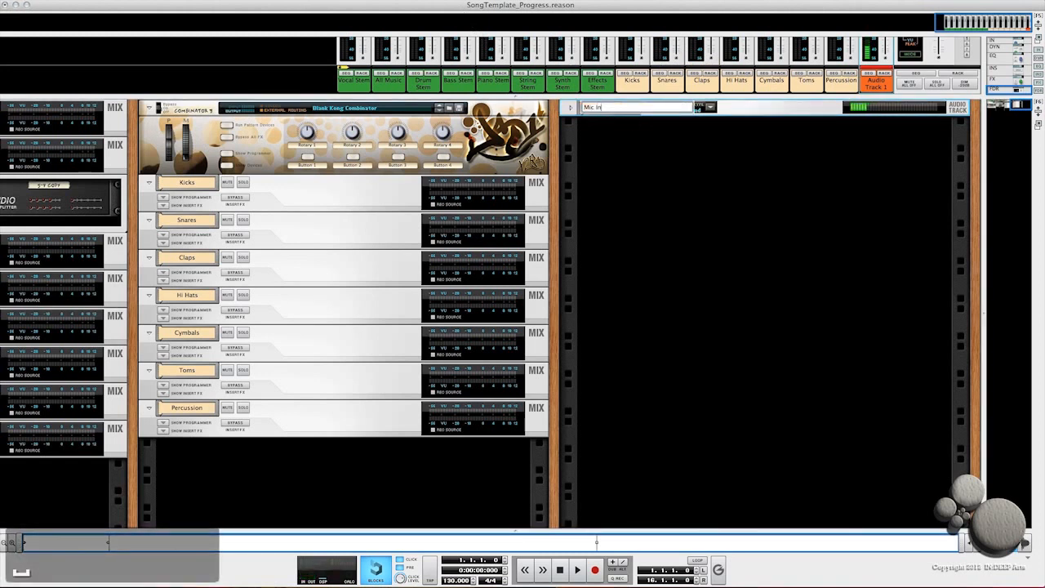
pyautogui.press('Return')
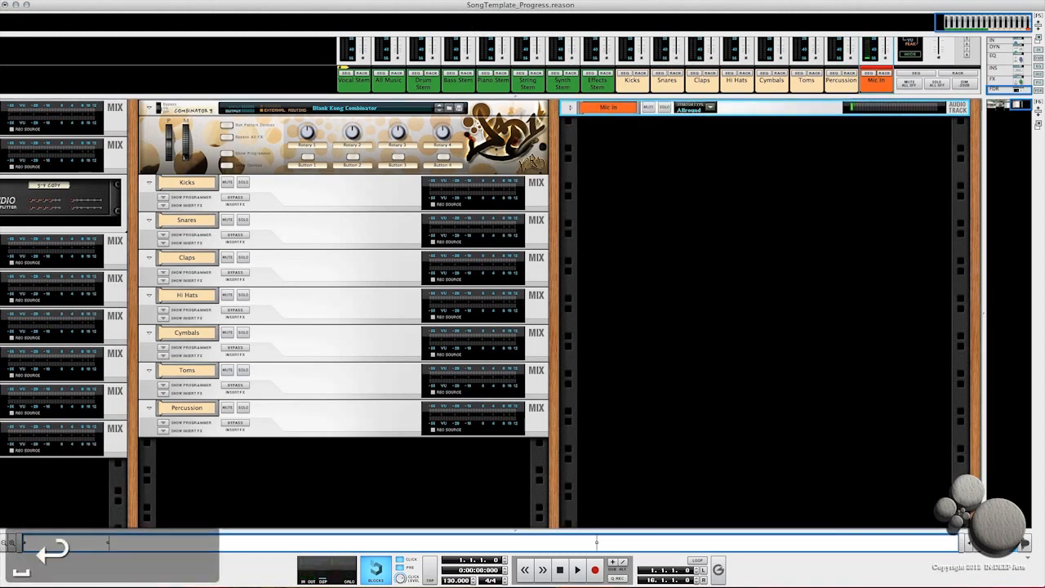
# Step: Open the Mic In track's insert programmer and load the MClass Vocal Processor.cmb patch as its insert effect
pyautogui.click(572, 108)
pyautogui.click(584, 128)
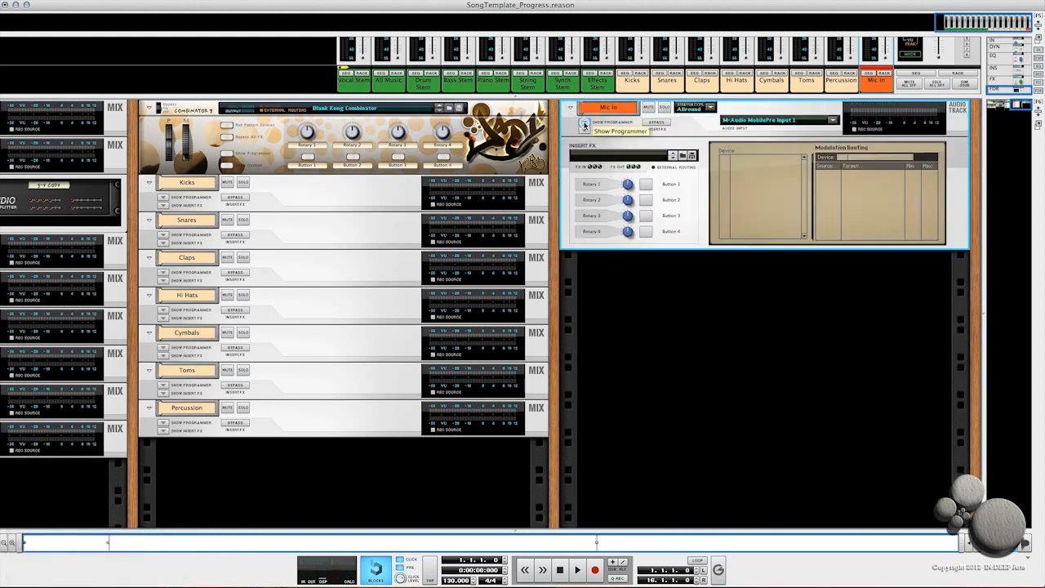
pyautogui.click(673, 155)
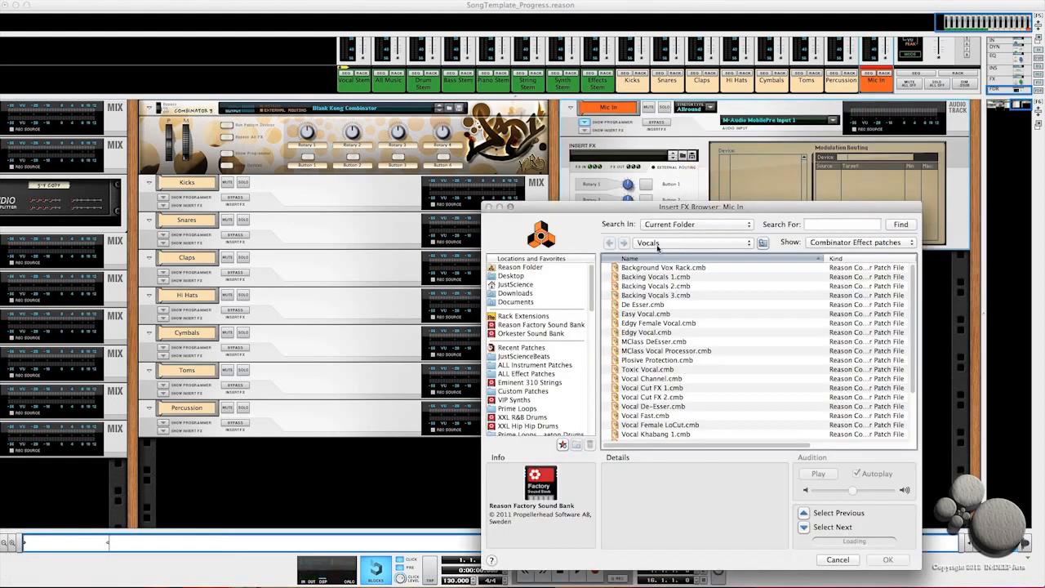
pyautogui.click(652, 352)
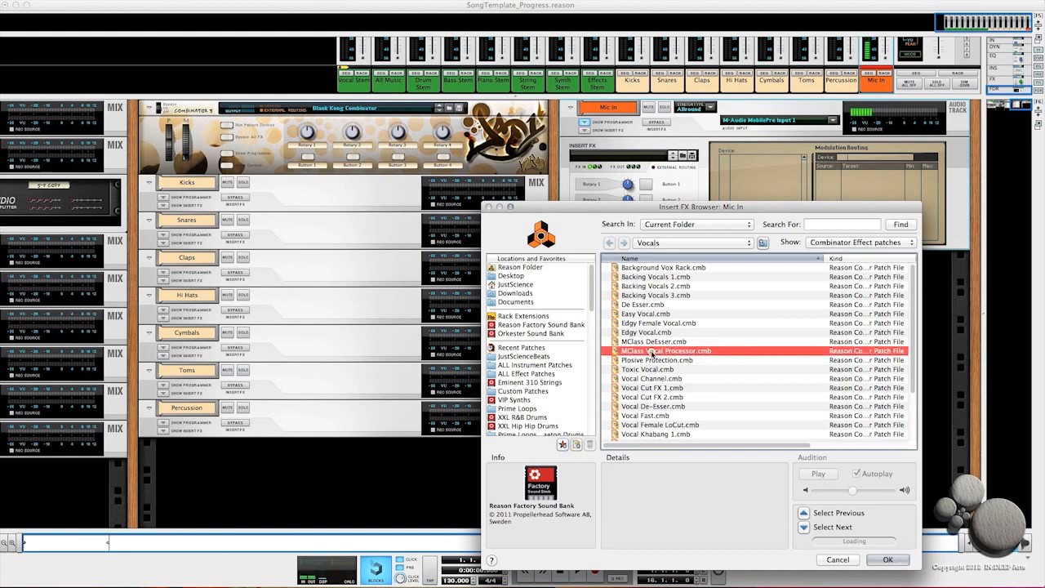
pyautogui.click(884, 560)
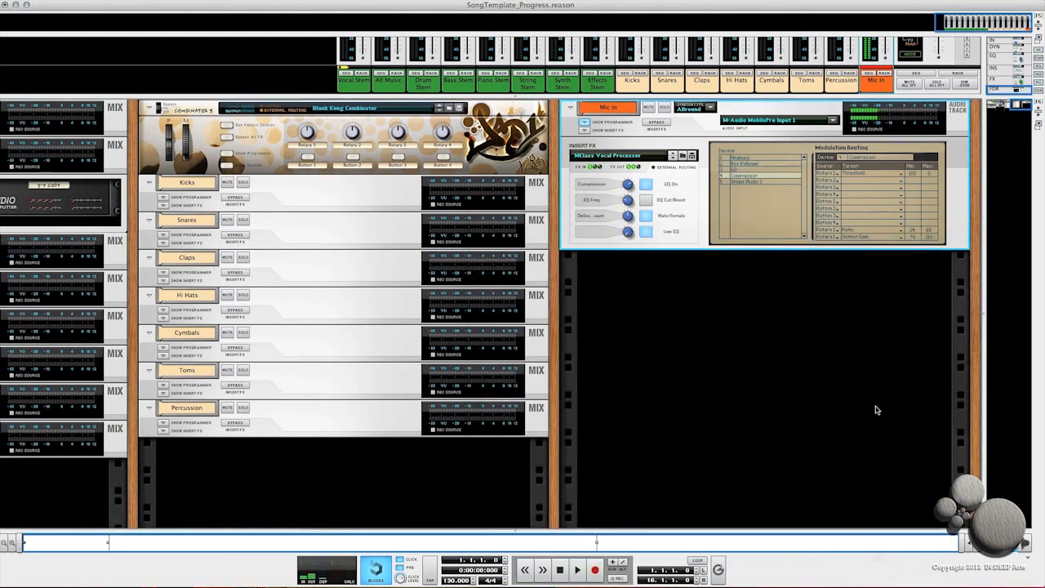
# Step: Hide the Mic In track's programmer and duplicate the track three times
pyautogui.click(584, 124)
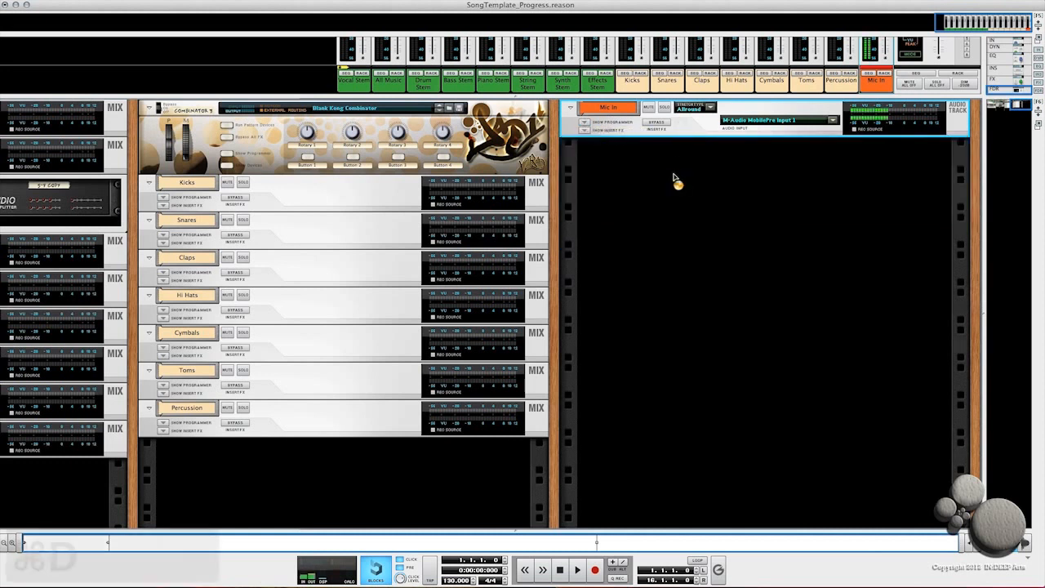
pyautogui.press('super+d')
pyautogui.press('super+d')
pyautogui.press('super+d')
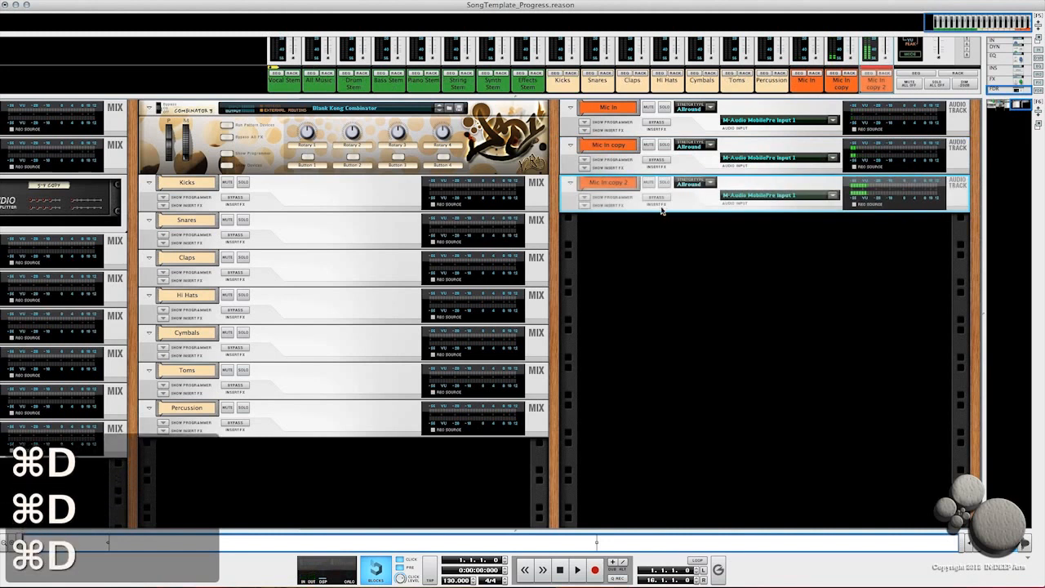
# Step: Rename the first two duplicated audio tracks to Mic In
pyautogui.doubleClick(612, 145)
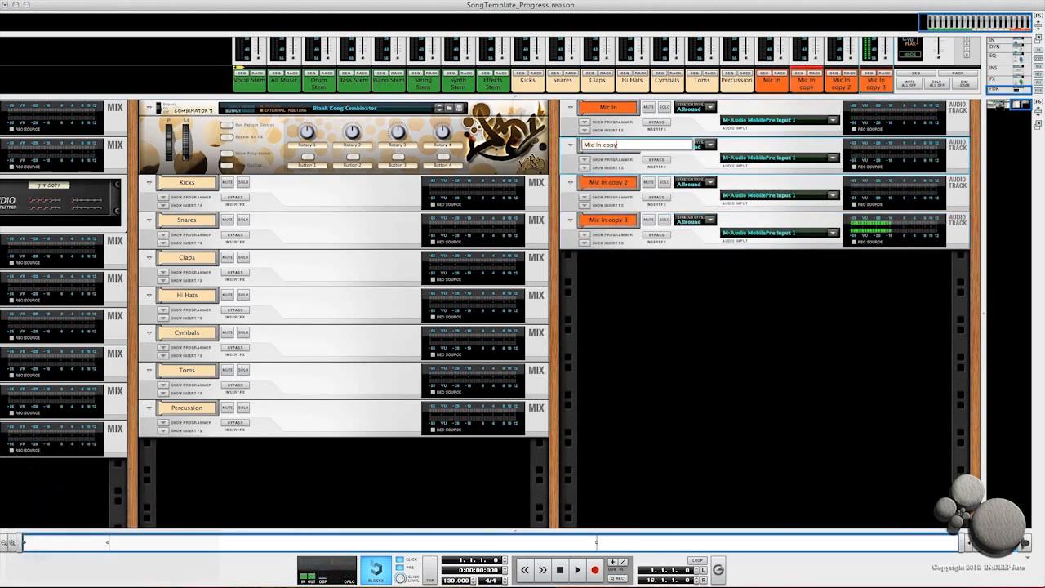
pyautogui.press('Right')
pyautogui.press('BackSpace')
pyautogui.press('BackSpace')
pyautogui.press('BackSpace')
pyautogui.press('BackSpace')
pyautogui.press('BackSpace')
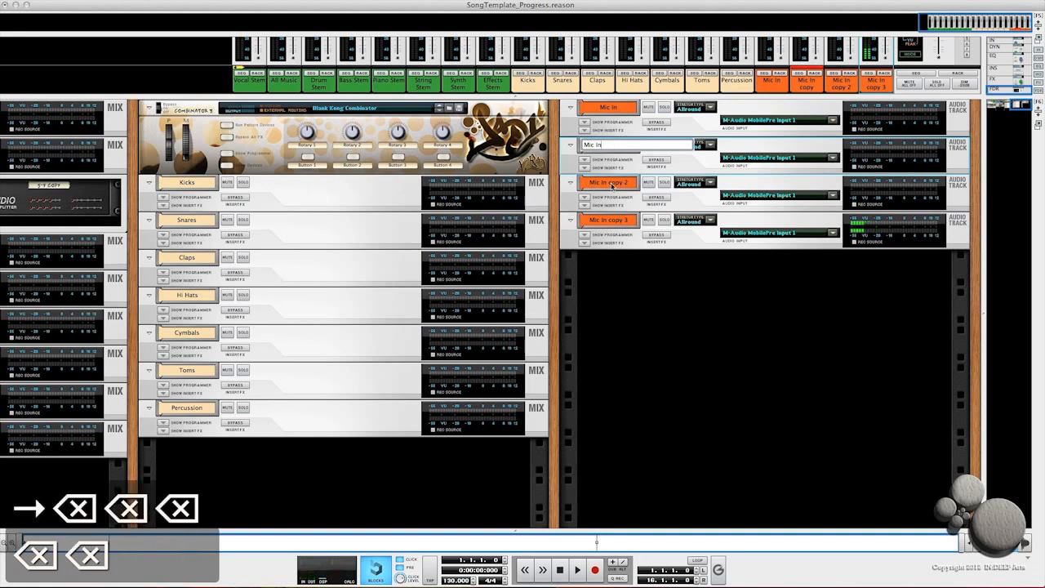
pyautogui.doubleClick(613, 183)
pyautogui.press('Right')
pyautogui.press('BackSpace')
pyautogui.press('BackSpace')
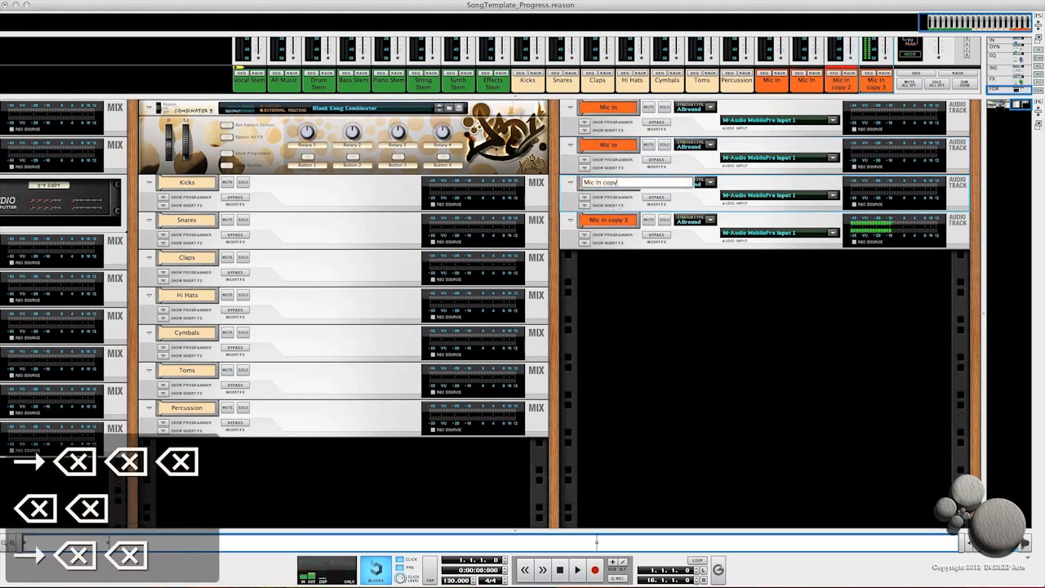
pyautogui.press('BackSpace')
pyautogui.press('BackSpace')
pyautogui.press('BackSpace')
pyautogui.press('BackSpace')
pyautogui.press('BackSpace')
# Step: Rename the last duplicated audio track to Mic In
pyautogui.doubleClick(615, 220)
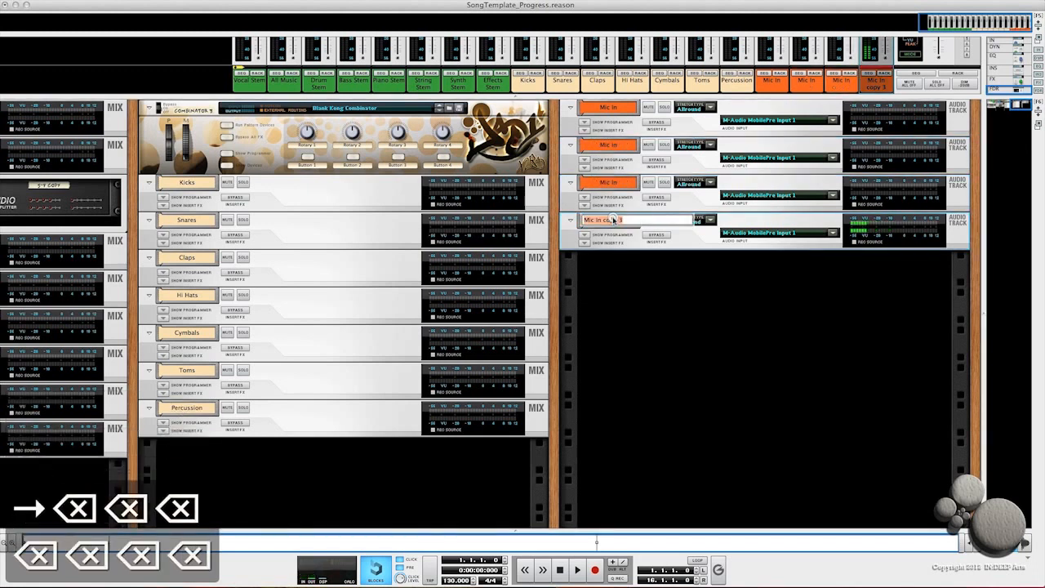
pyautogui.press('Right')
pyautogui.press('BackSpace')
pyautogui.press('BackSpace')
pyautogui.press('BackSpace')
pyautogui.press('BackSpace')
pyautogui.press('BackSpace')
pyautogui.press('BackSpace')
pyautogui.press('BackSpace')
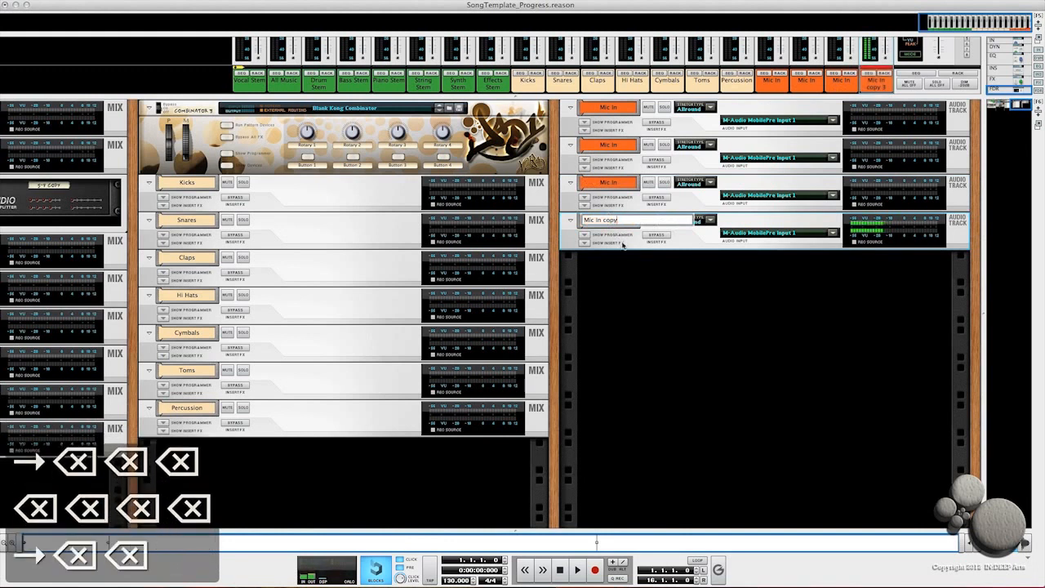
pyautogui.press('Return')
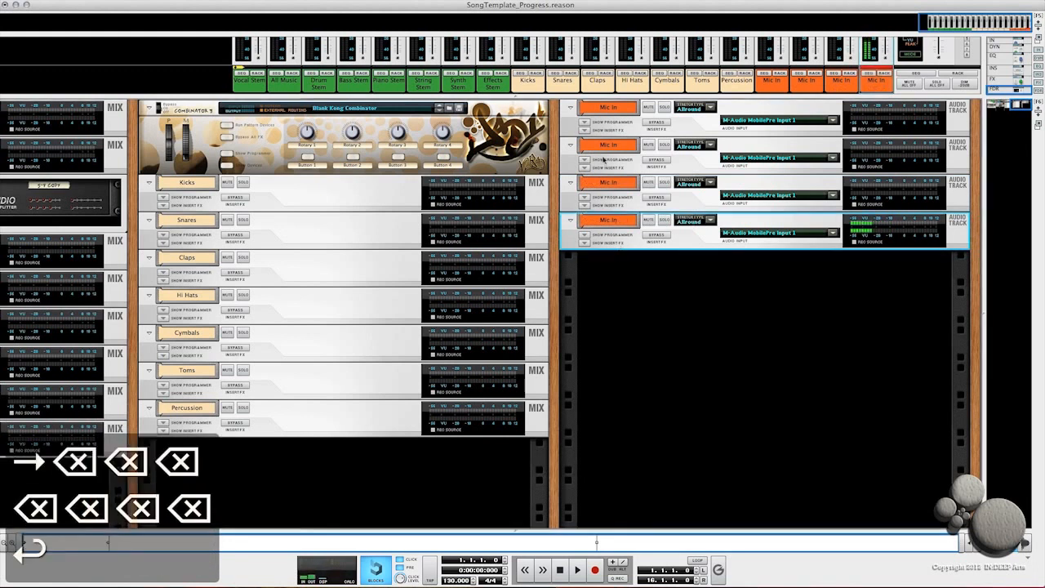
# Step: Flip the rack and route the first Mic In track's output to the Vocal Stem mix channel
pyautogui.press('Tab')
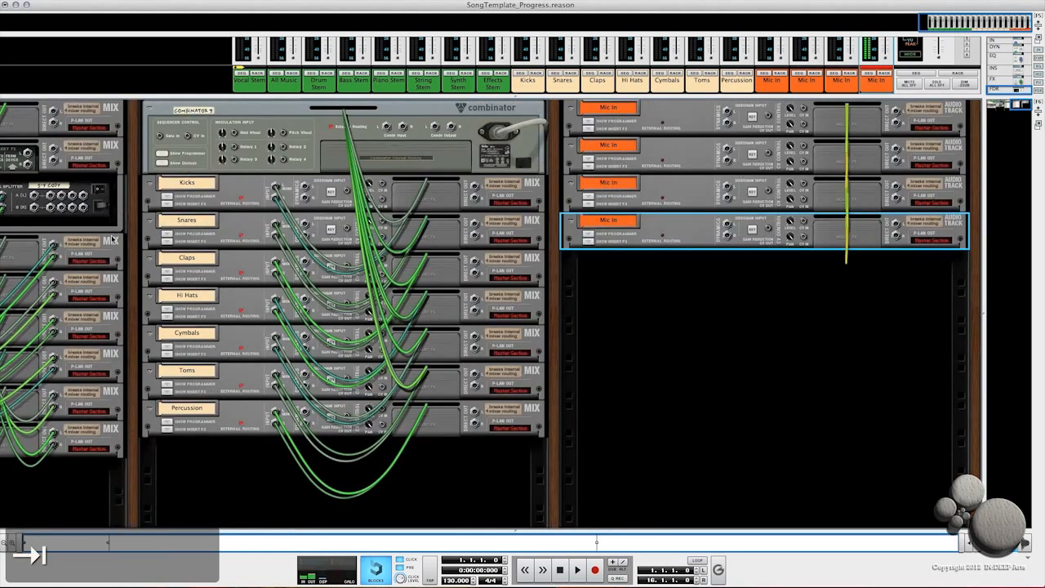
pyautogui.hscroll(-8, 113, 238)
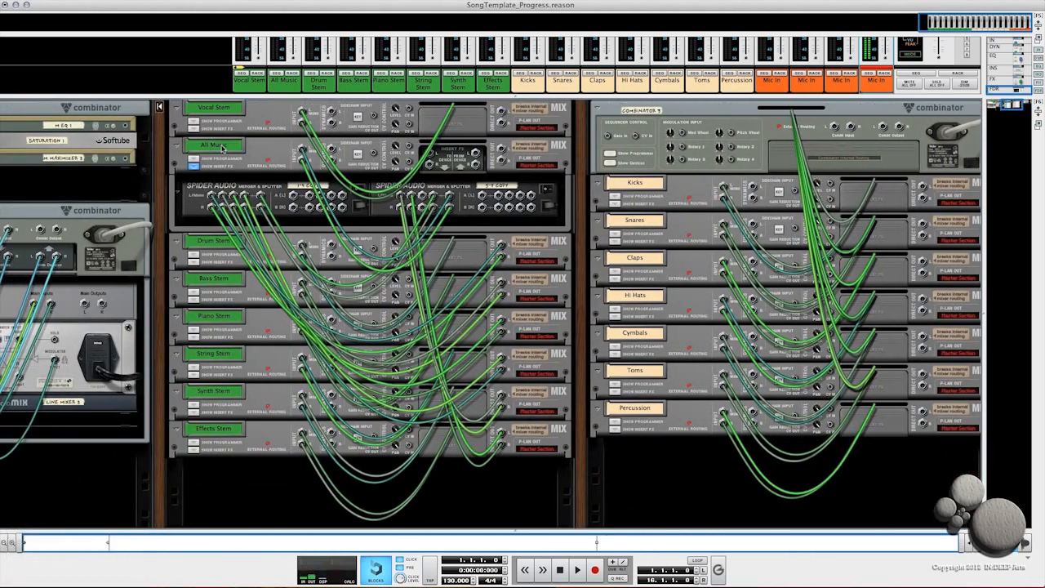
pyautogui.hscroll(6, 222, 146)
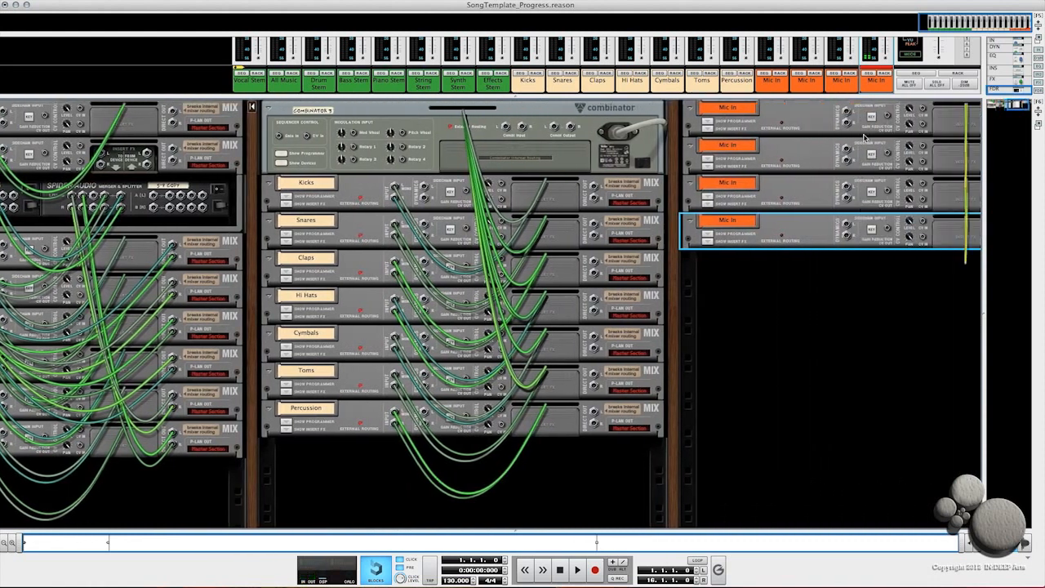
pyautogui.hscroll(2, 863, 137)
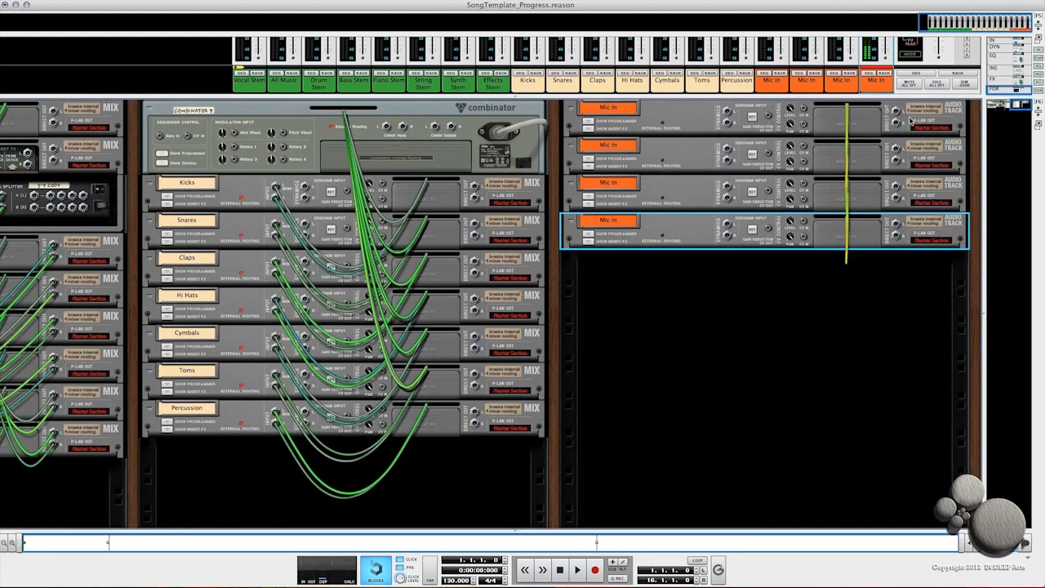
pyautogui.click(896, 113)
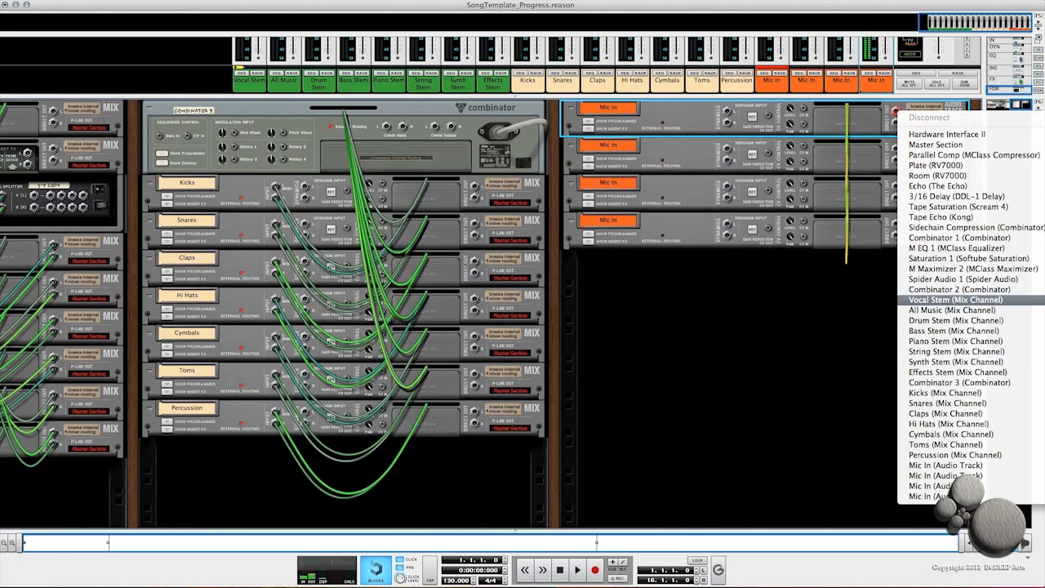
pyautogui.click(955, 299)
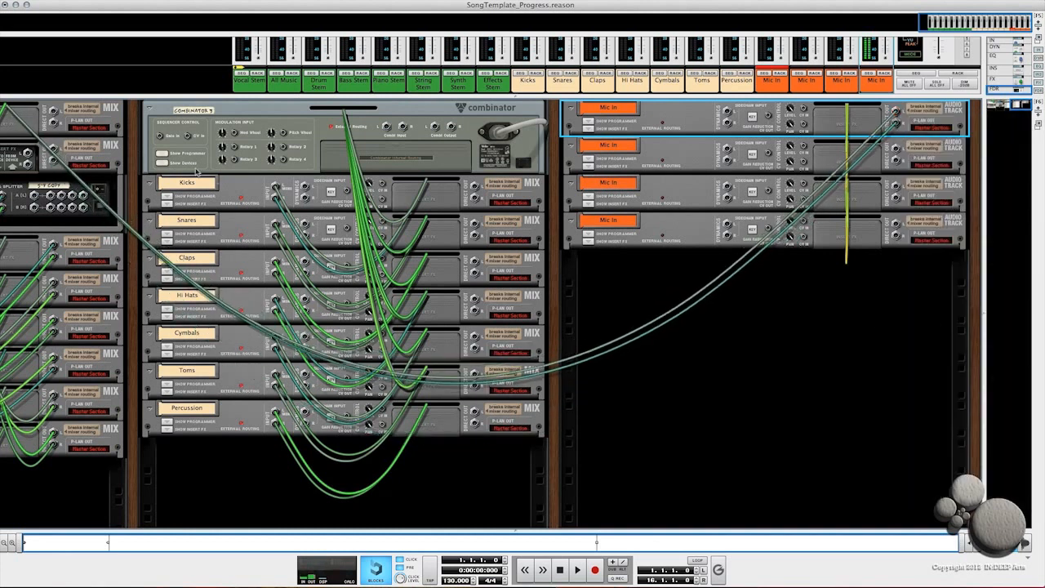
# Step: Inspect the Vocal Stem channel's insert devices in the rear rack view
pyautogui.hscroll(-1, 188, 184)
pyautogui.hscroll(-6, 189, 185)
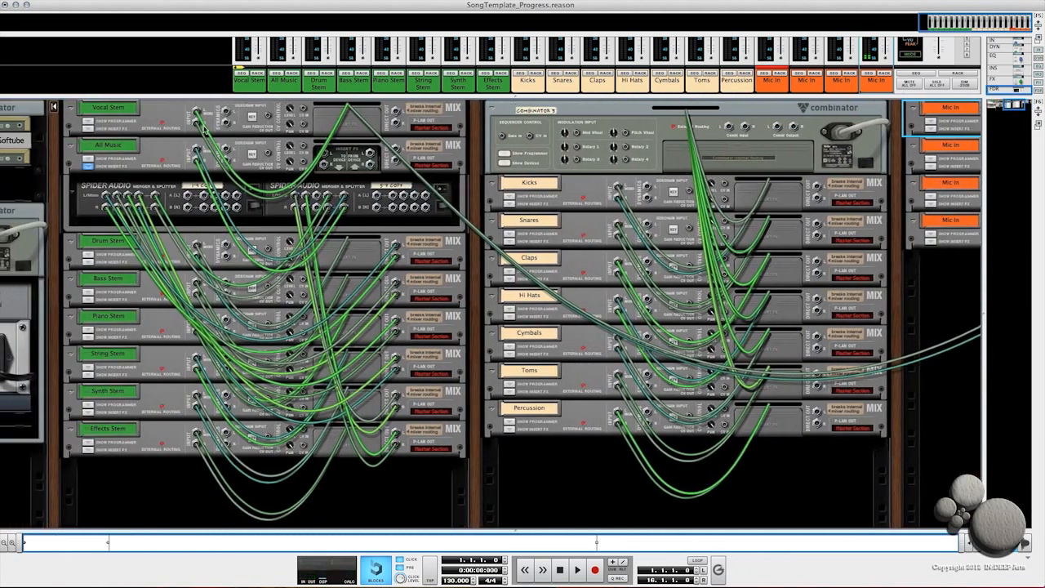
pyautogui.hscroll(-1, 144, 132)
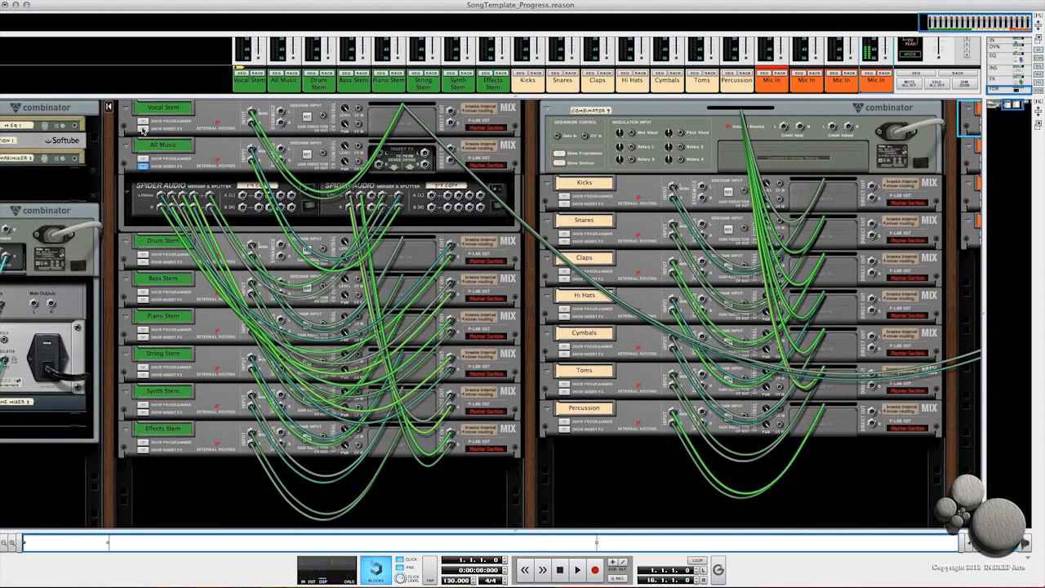
pyautogui.click(143, 129)
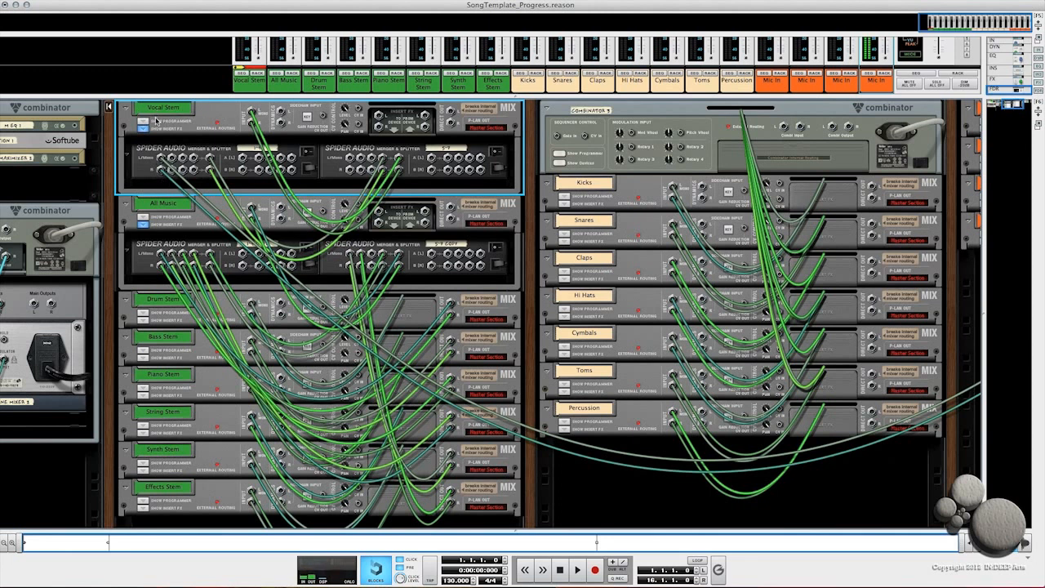
pyautogui.hscroll(5, 364, 158)
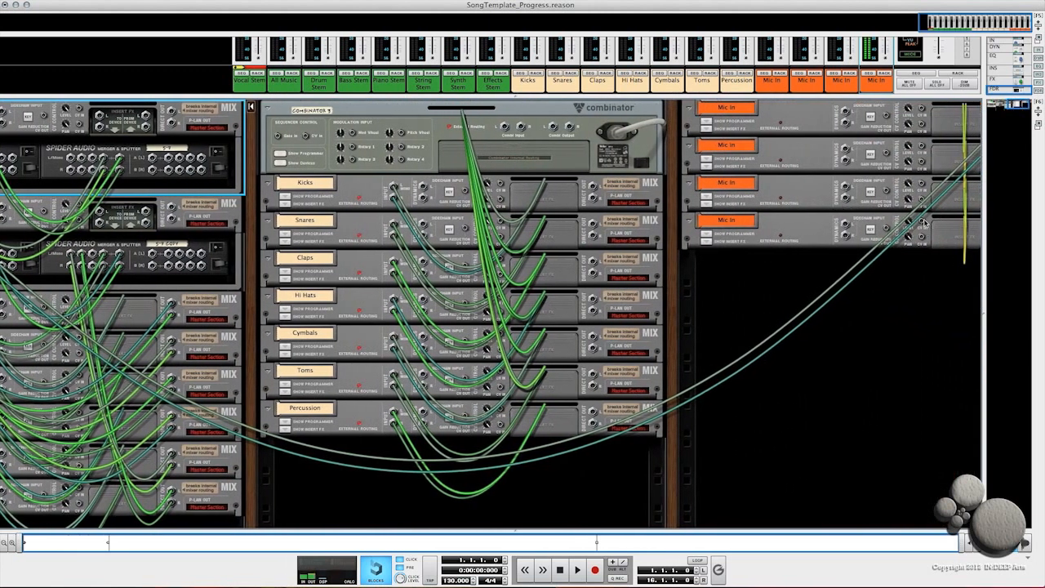
pyautogui.hscroll(3, 924, 222)
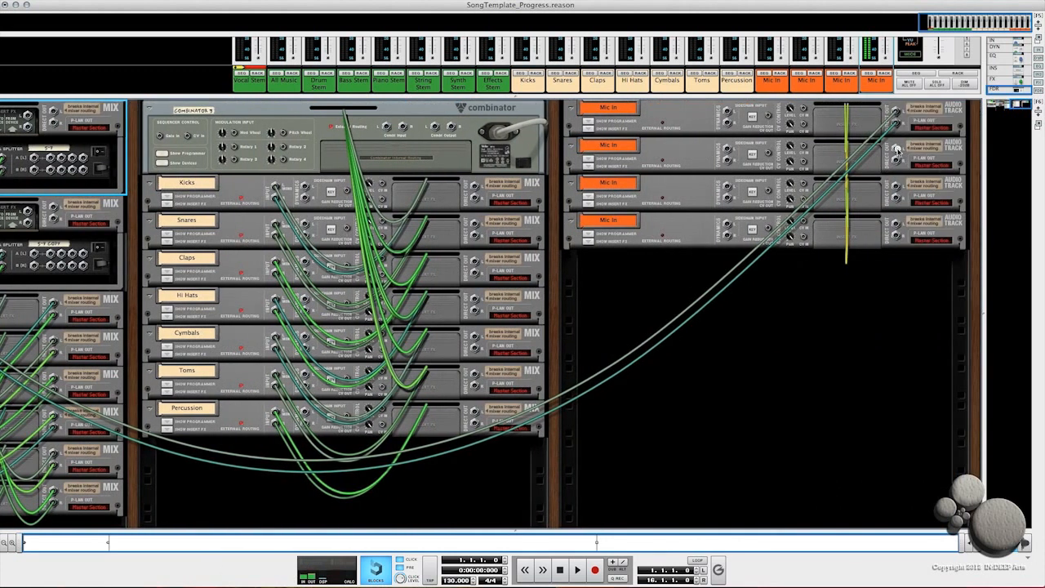
# Step: Route the outputs of the remaining three Mic In tracks to the Vocal Stem mix channel
pyautogui.click(896, 150)
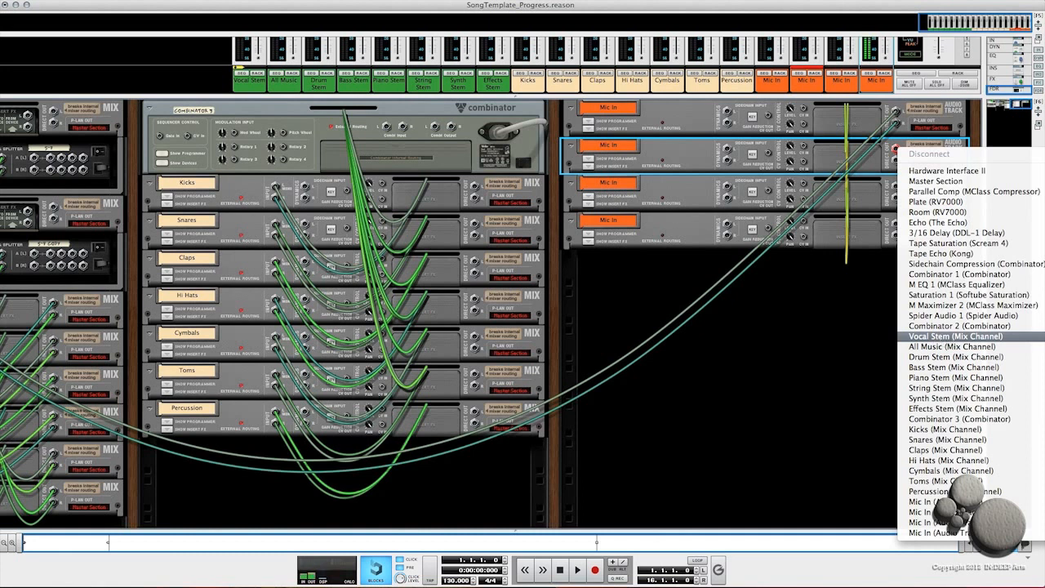
pyautogui.click(955, 335)
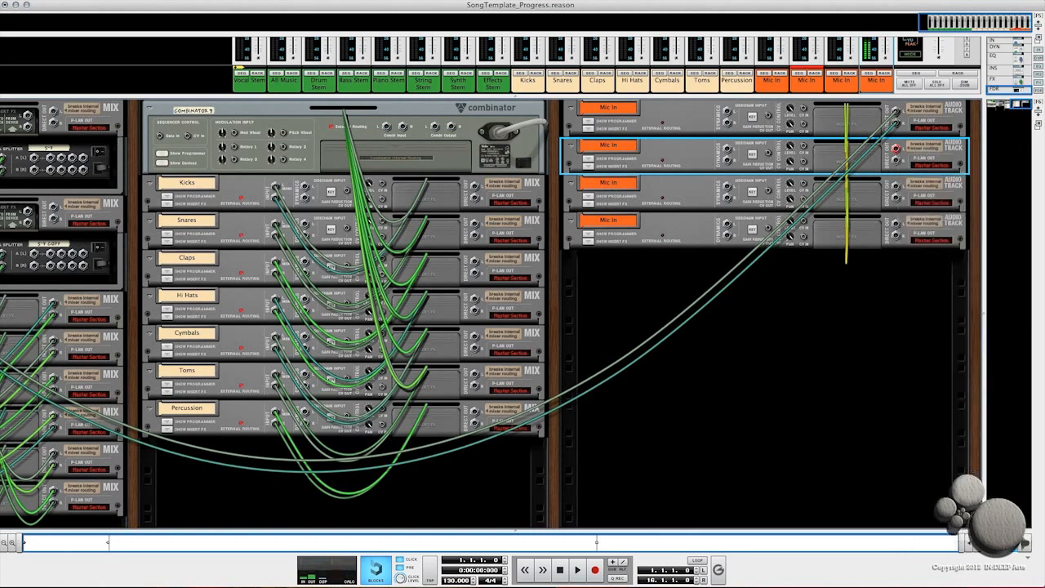
pyautogui.click(897, 186)
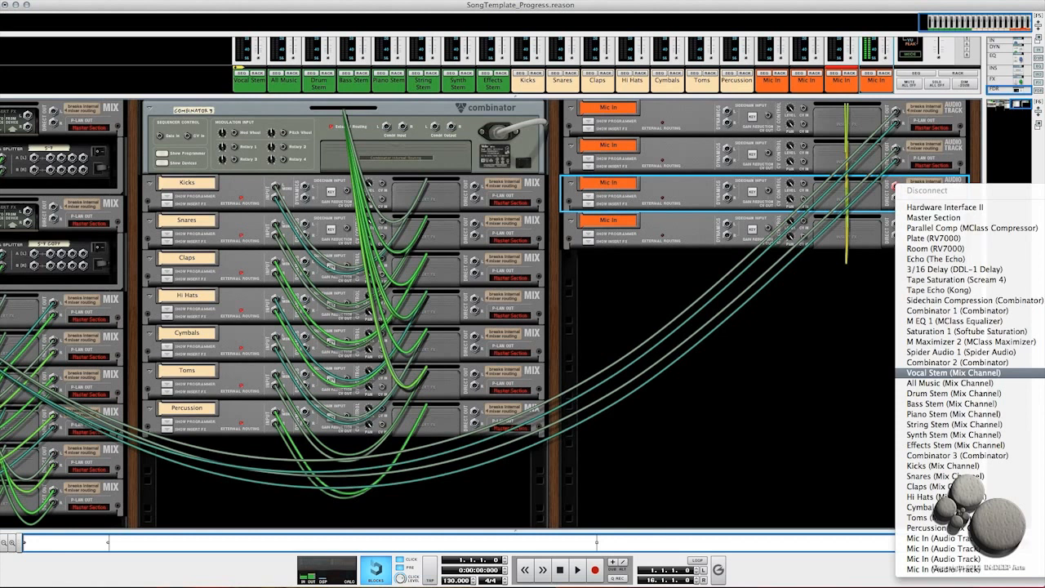
pyautogui.click(953, 372)
pyautogui.click(896, 223)
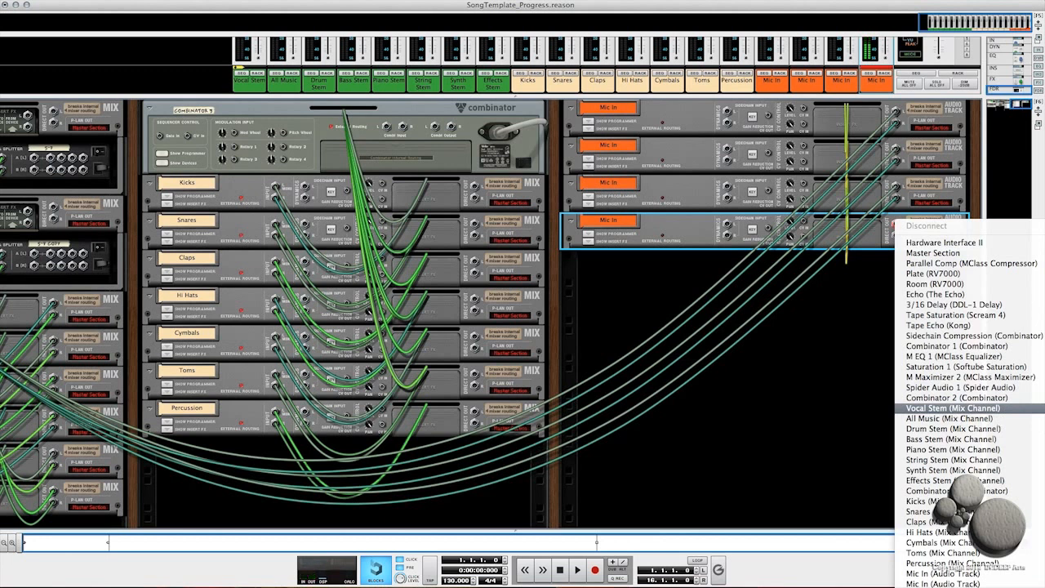
pyautogui.click(954, 408)
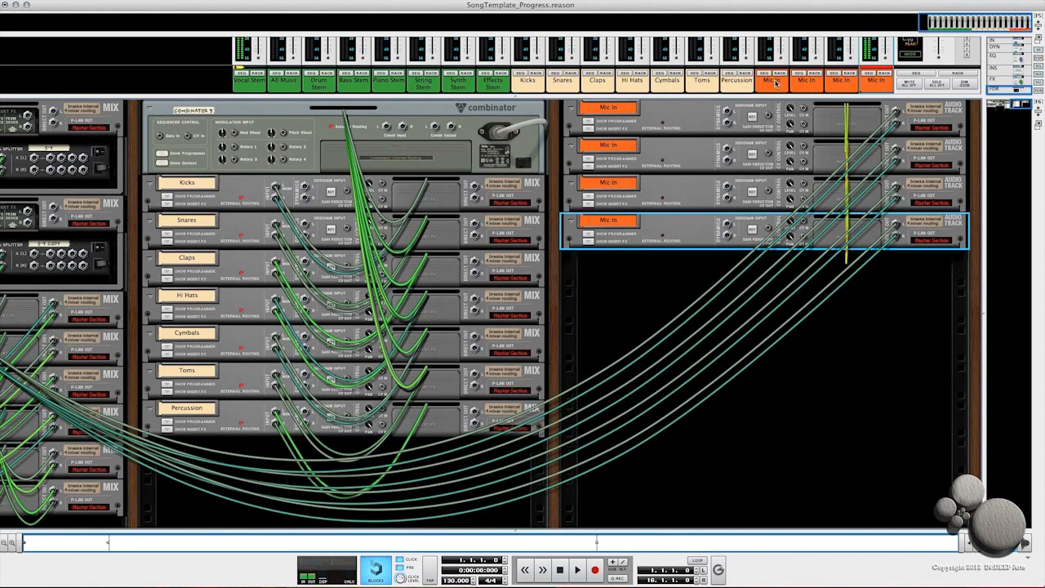
# Step: Open the mixer and adjust the Vocal Stem channel's fader
pyautogui.moveTo(516, 98); pyautogui.dragTo(492, 272)
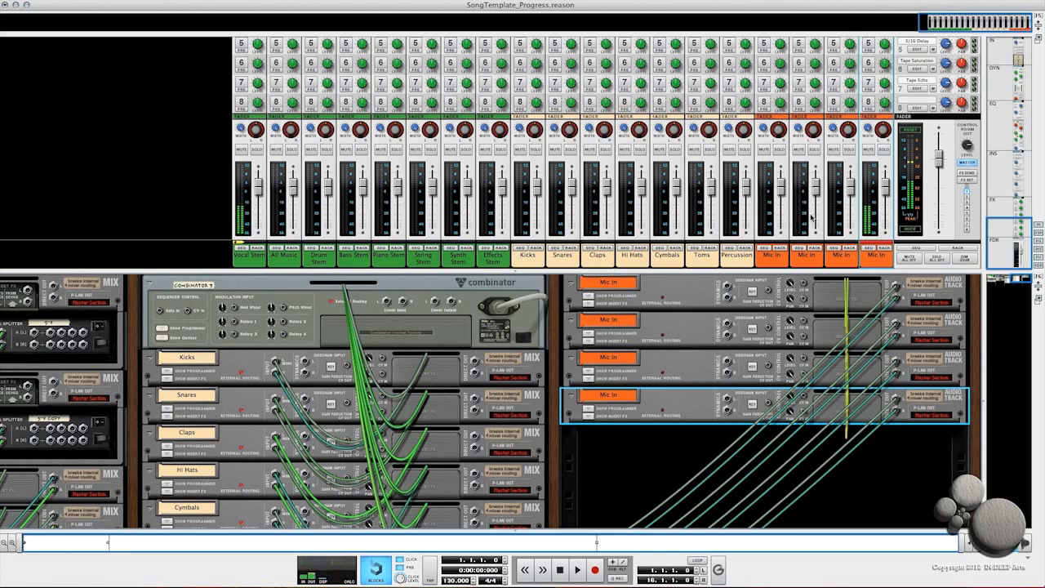
pyautogui.click(259, 191)
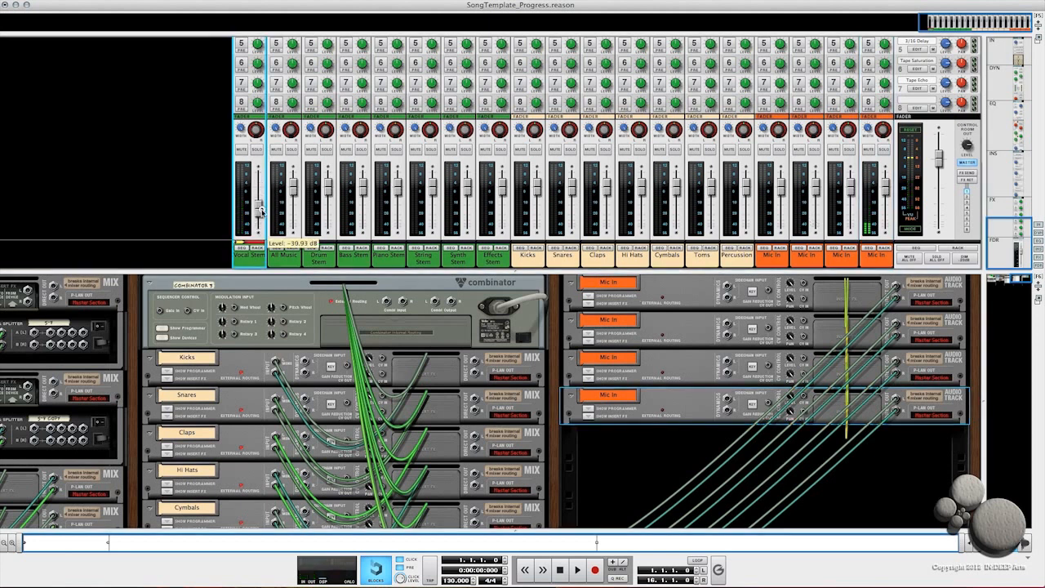
pyautogui.moveTo(265, 198); pyautogui.dragTo(266, 193)
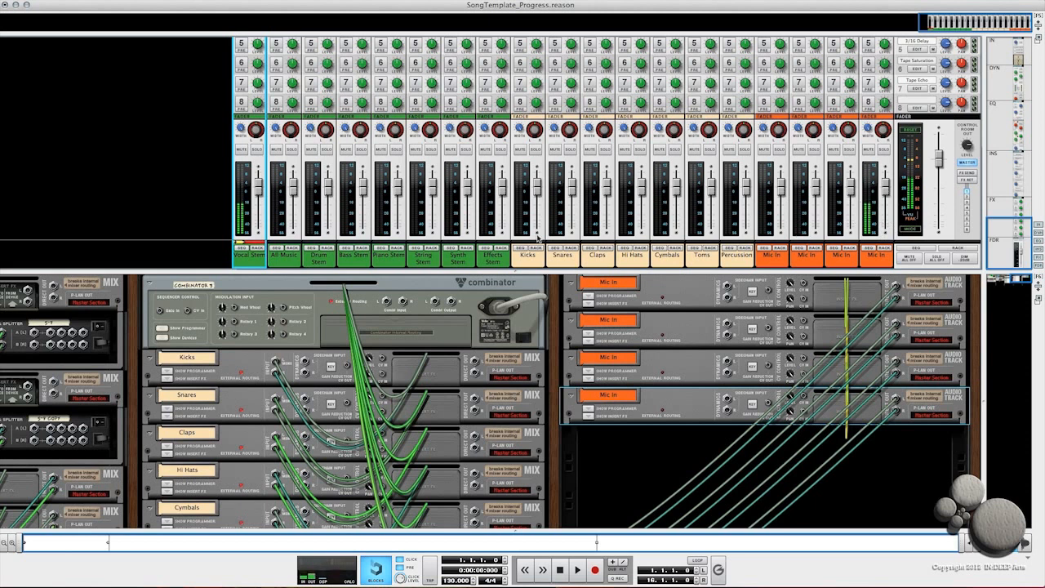
pyautogui.moveTo(260, 191)
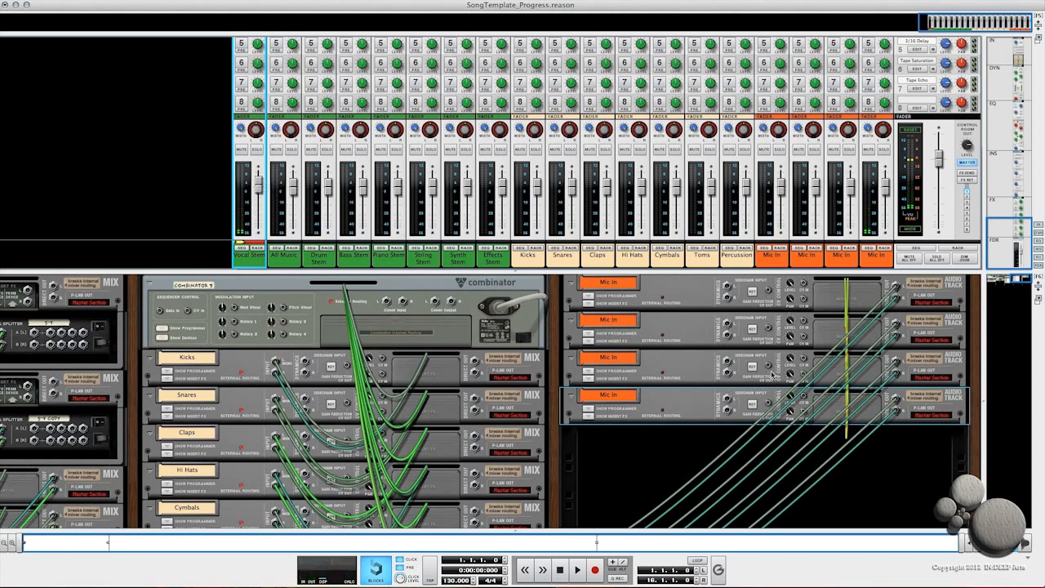
# Step: Create a new instrument in the empty rack column by loading the Dirty Zedd Bass.cmb Combinator patch from the Bass folder
pyautogui.press('Tab')
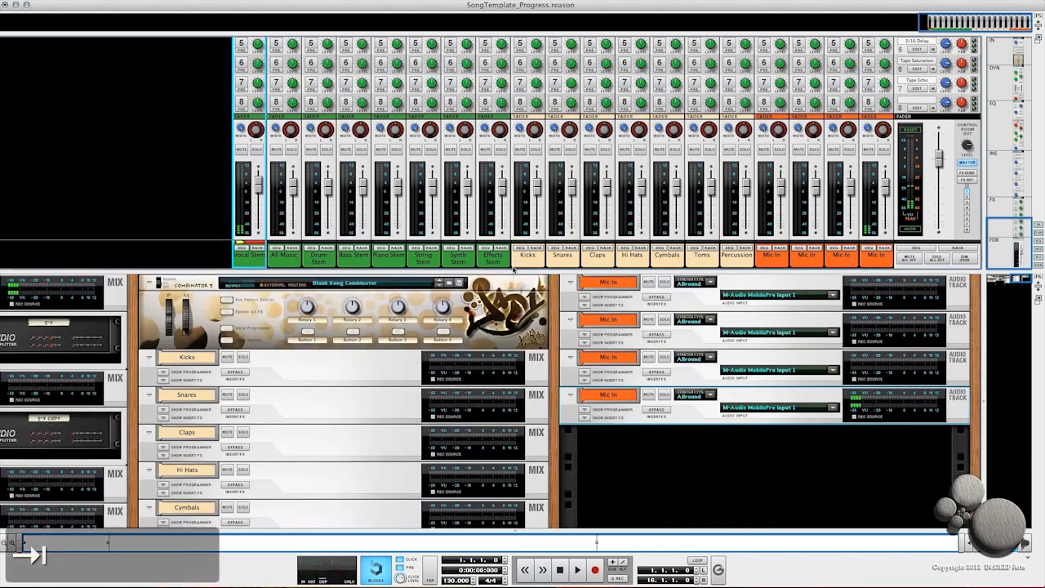
pyautogui.moveTo(515, 272); pyautogui.dragTo(531, 92)
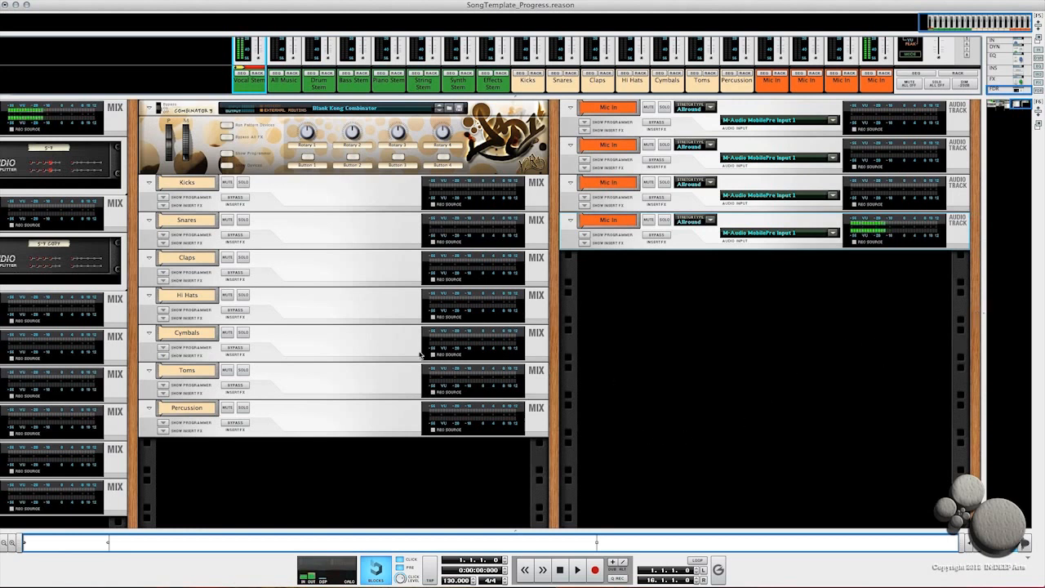
pyautogui.hscroll(-10, 420, 353)
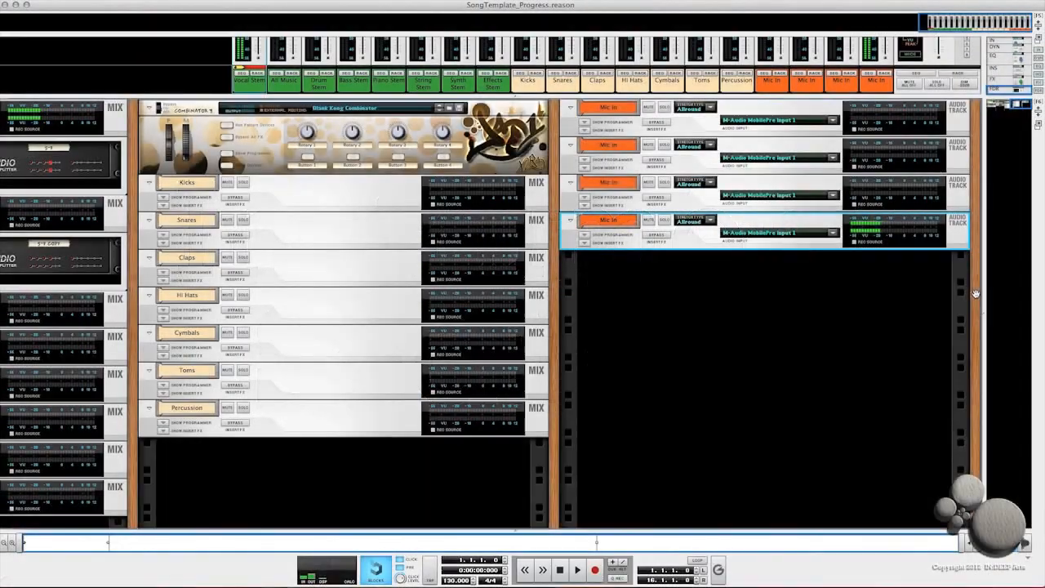
pyautogui.rightClick(975, 291)
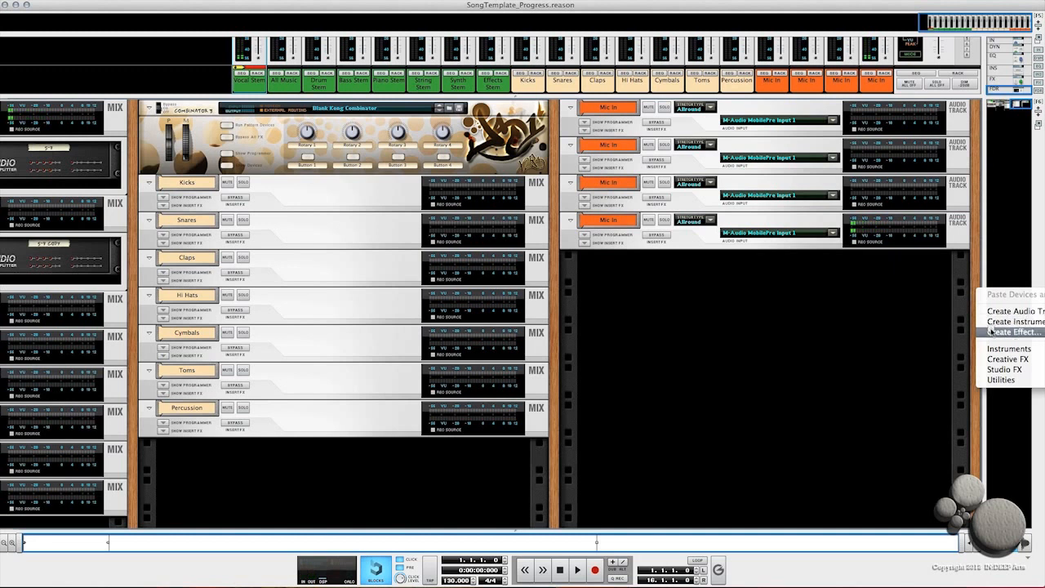
pyautogui.click(990, 323)
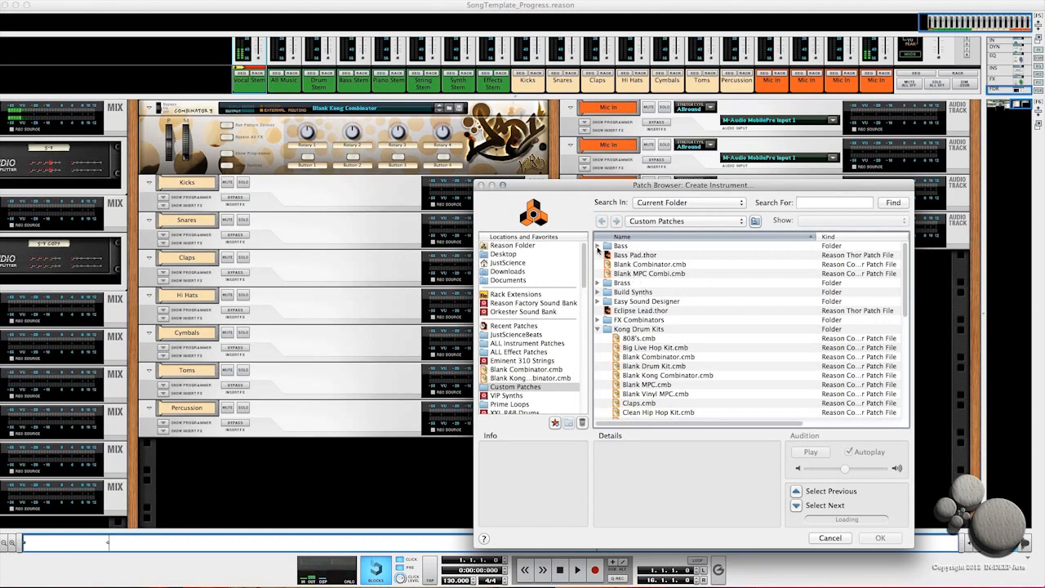
pyautogui.click(599, 246)
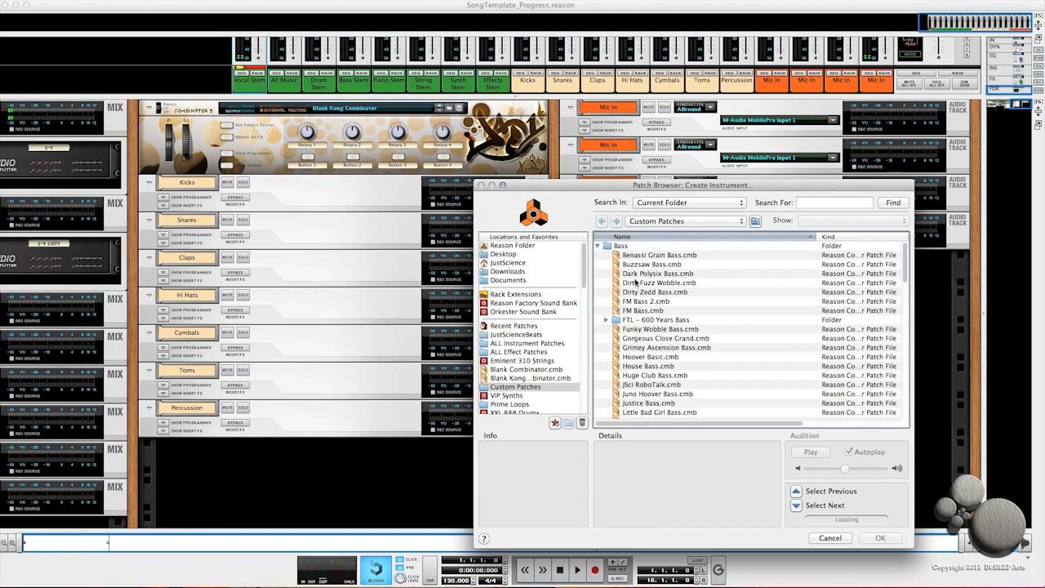
pyautogui.click(639, 292)
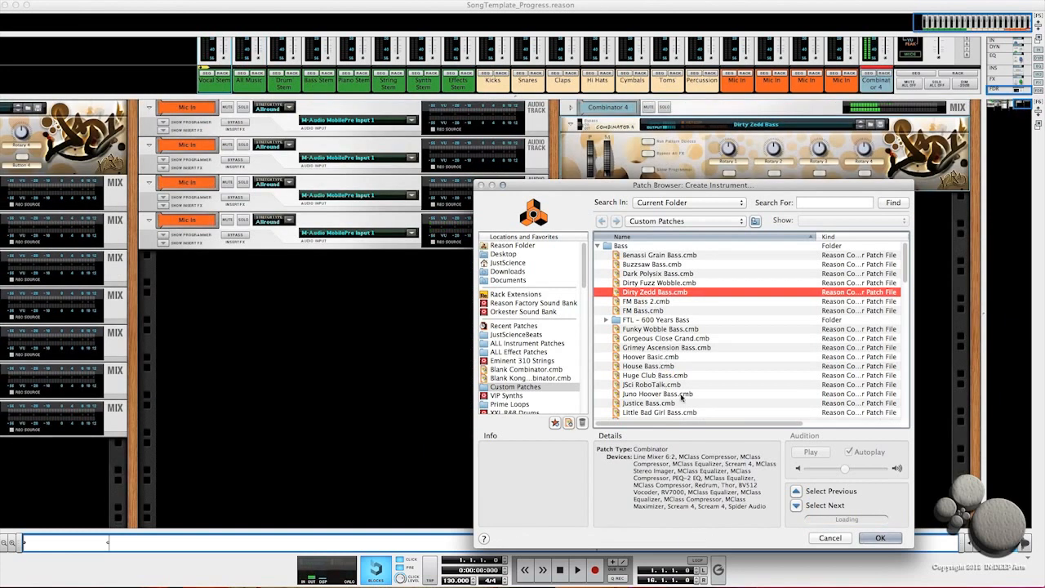
pyautogui.click(872, 538)
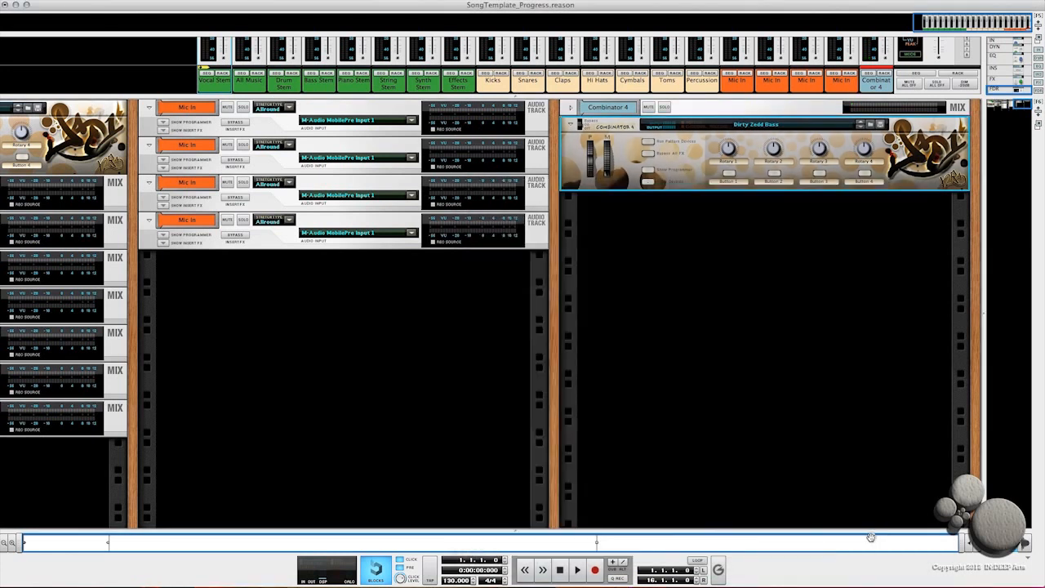
# Step: Rename the new Combinator to Bass
pyautogui.doubleClick(611, 127)
pyautogui.write('Bas')
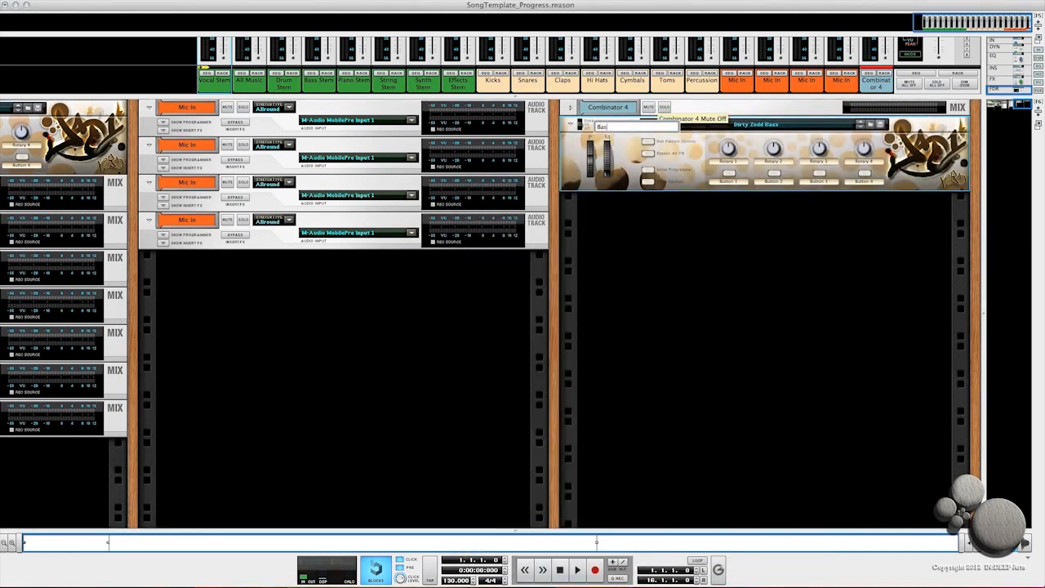
pyautogui.write('s')
pyautogui.press('Return')
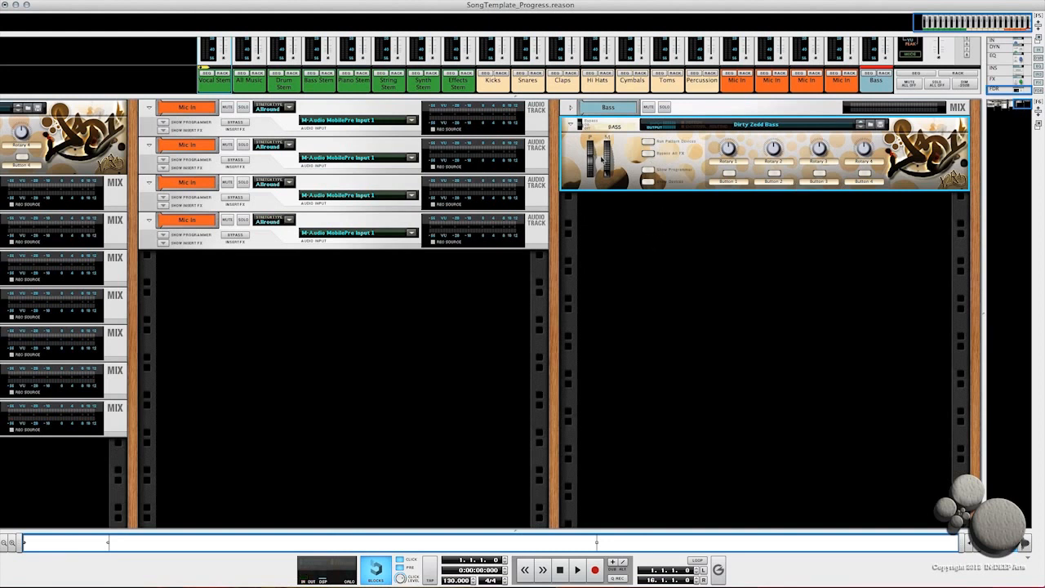
# Step: Route the Bass Combinator's output to the Bass Stem mix channel in the rear rack view
pyautogui.click(569, 109)
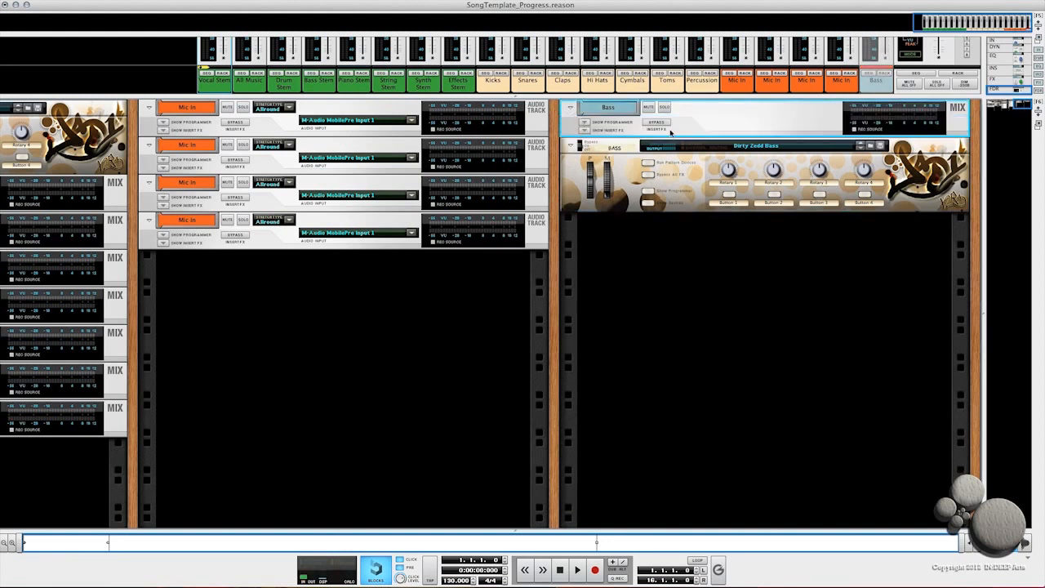
pyautogui.press('Tab')
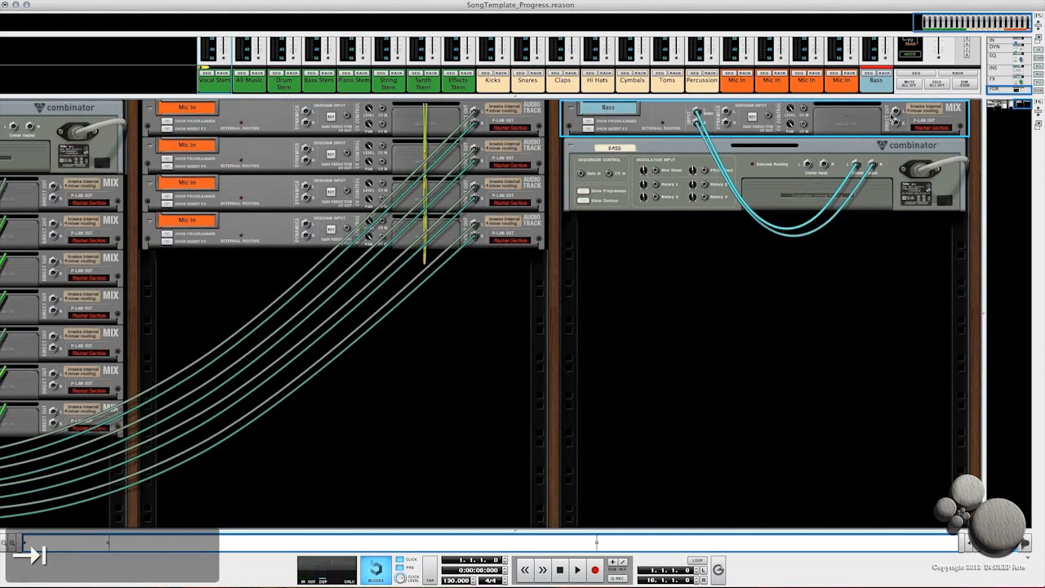
pyautogui.click(896, 113)
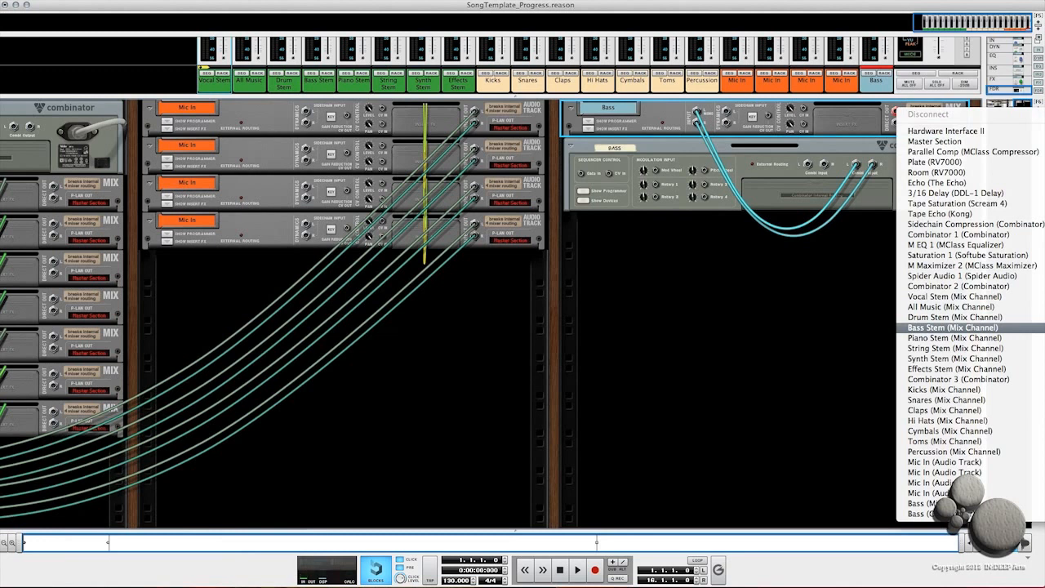
pyautogui.click(947, 328)
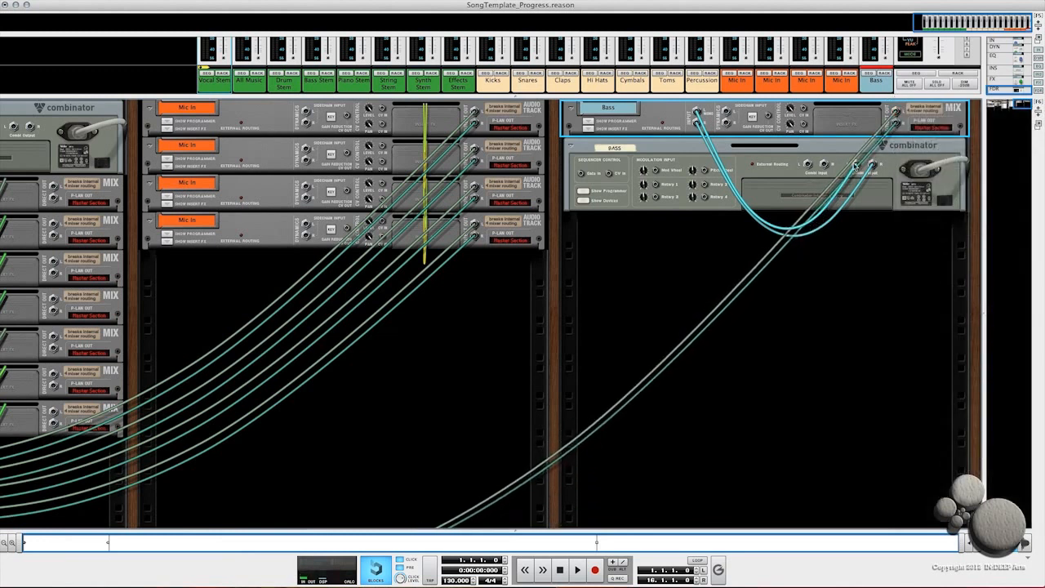
# Step: Inspect the stem mix channels' insert devices to check the Bass connection on the Bass Stem channel
pyautogui.hscroll(-18, 65, 336)
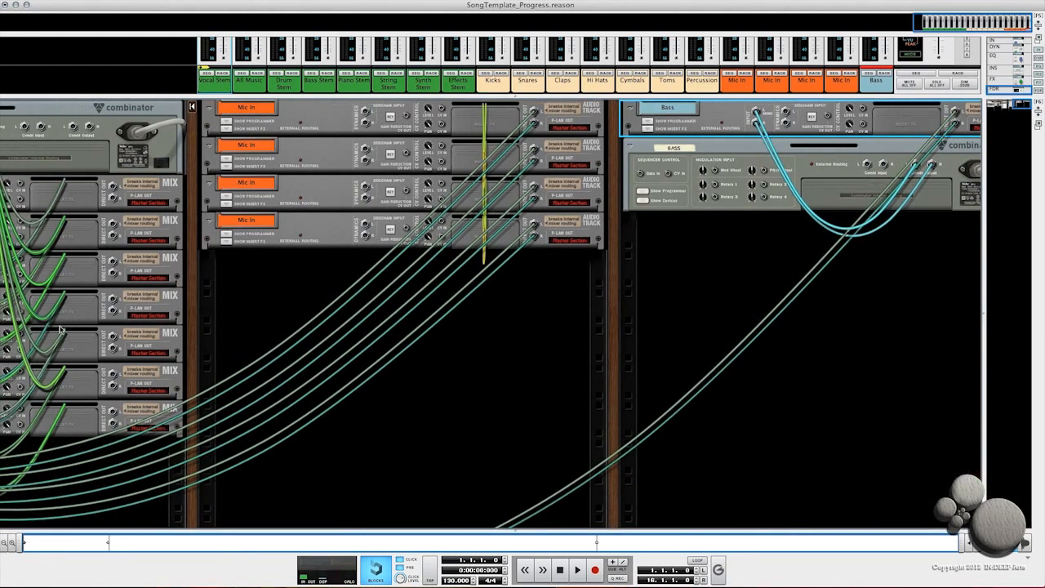
pyautogui.hscroll(10, 856, 238)
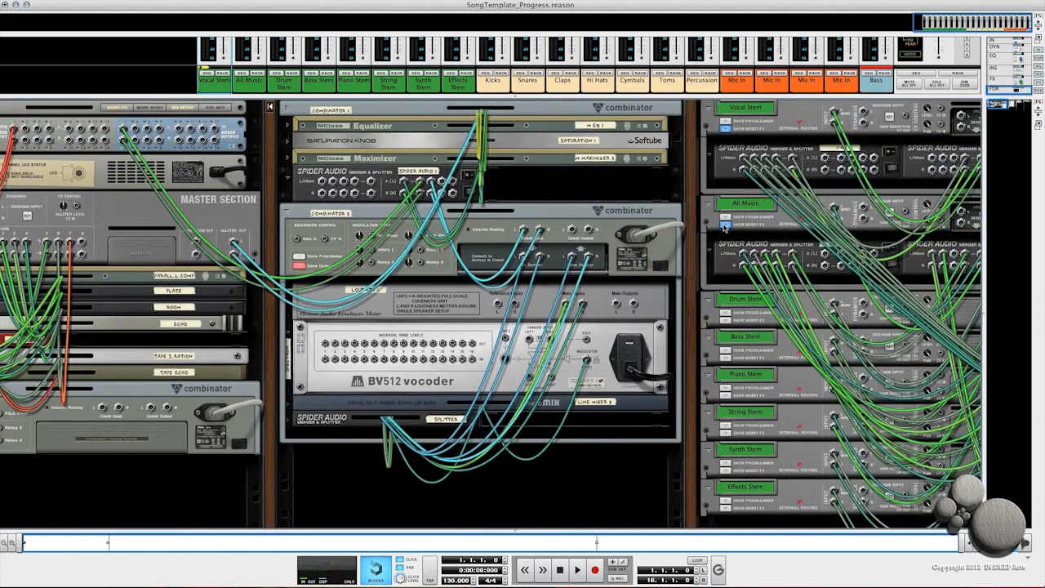
pyautogui.click(724, 226)
pyautogui.click(724, 129)
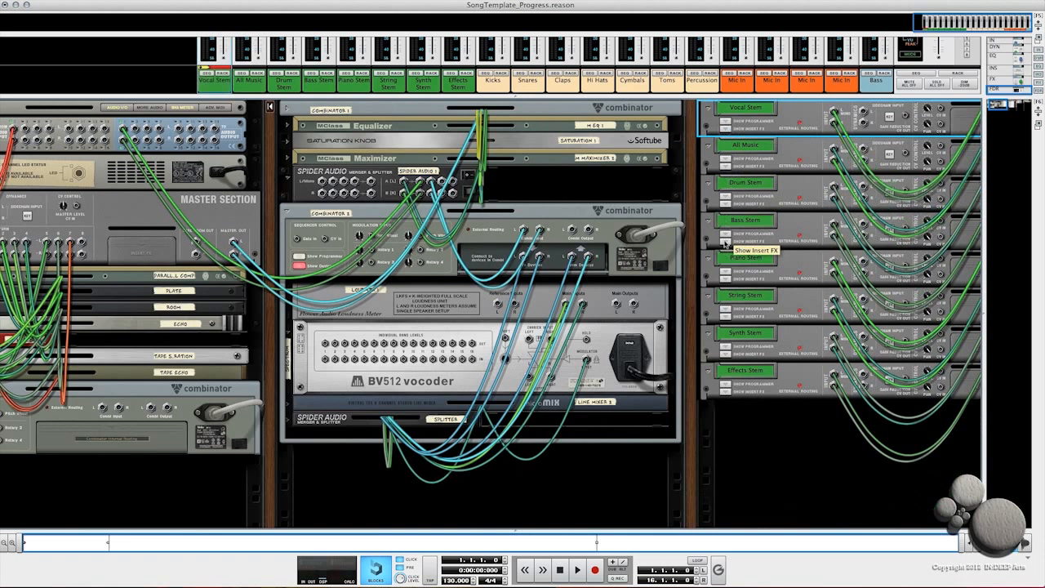
pyautogui.click(725, 242)
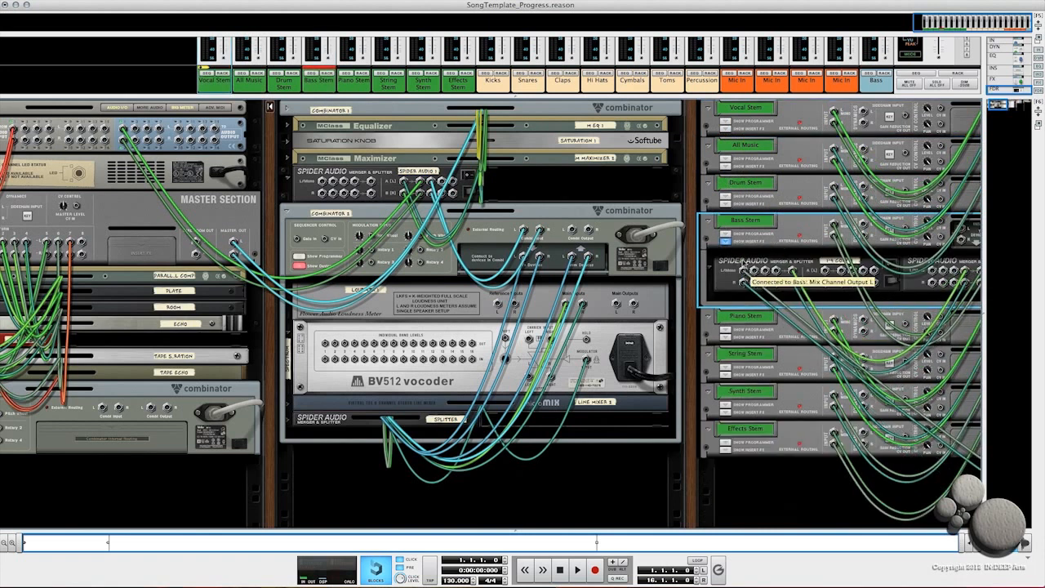
pyautogui.click(725, 242)
pyautogui.hscroll(20, 798, 256)
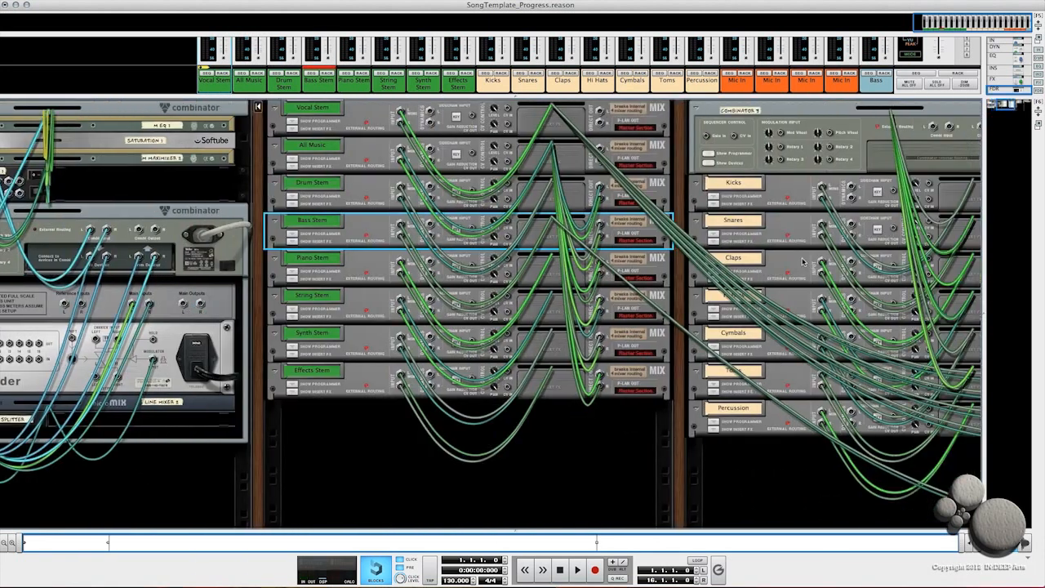
pyautogui.hscroll(20, 798, 256)
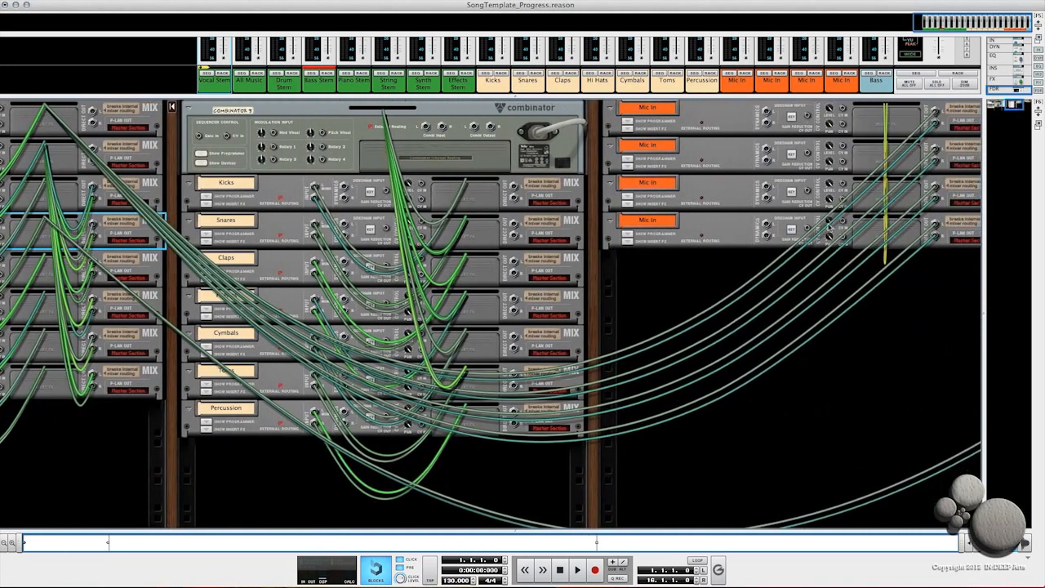
pyautogui.hscroll(20, 867, 204)
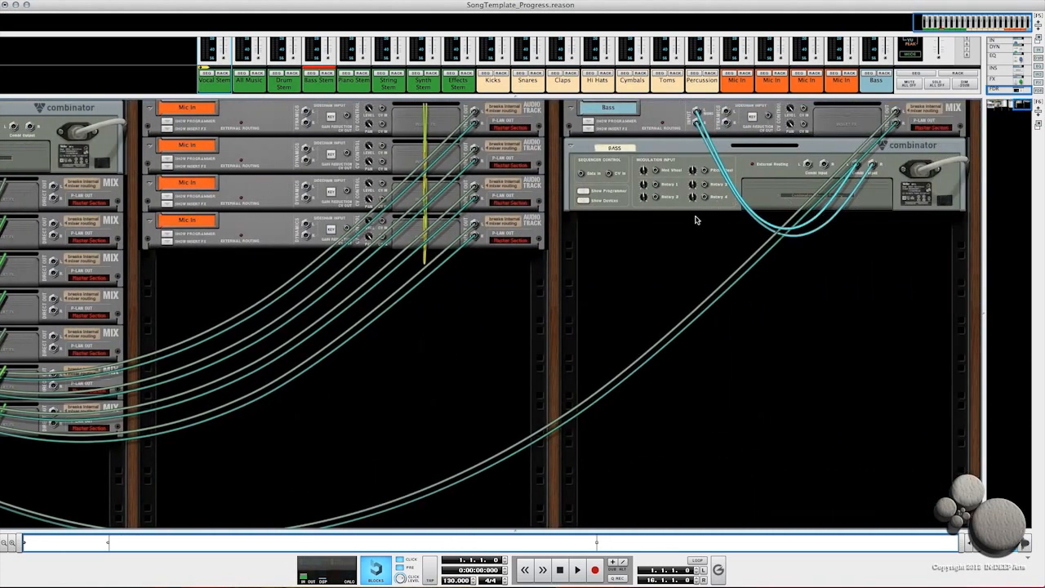
# Step: Create a new audio track below the Bass Combinator in the front rack view
pyautogui.press('Tab')
pyautogui.click(570, 108)
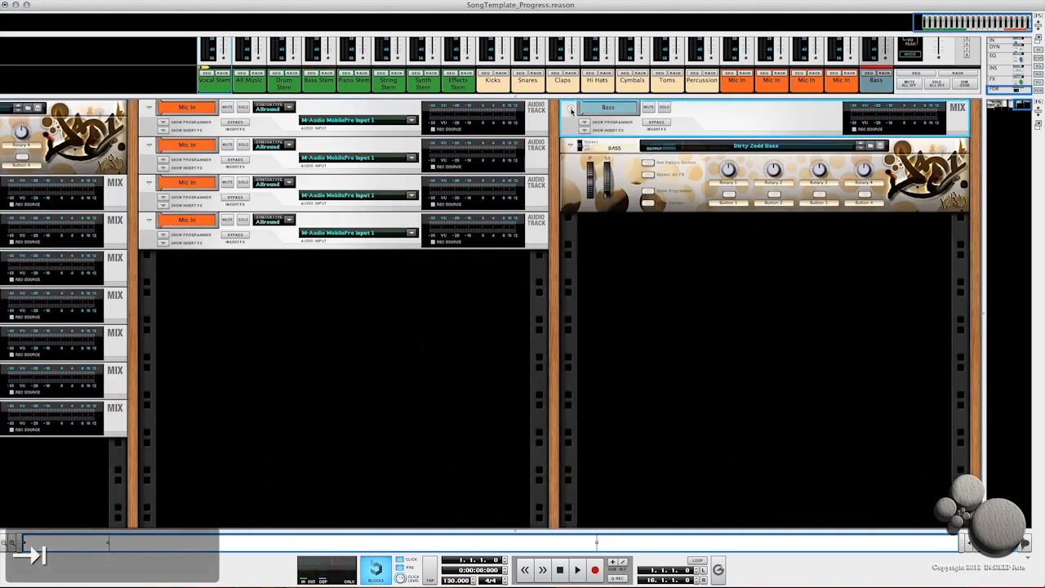
pyautogui.rightClick(639, 221)
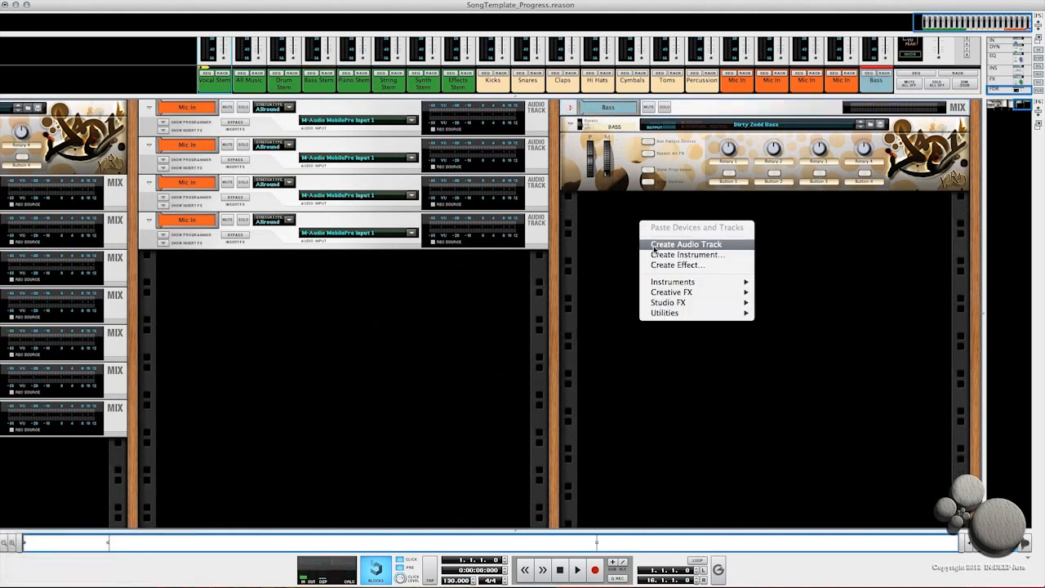
pyautogui.click(661, 245)
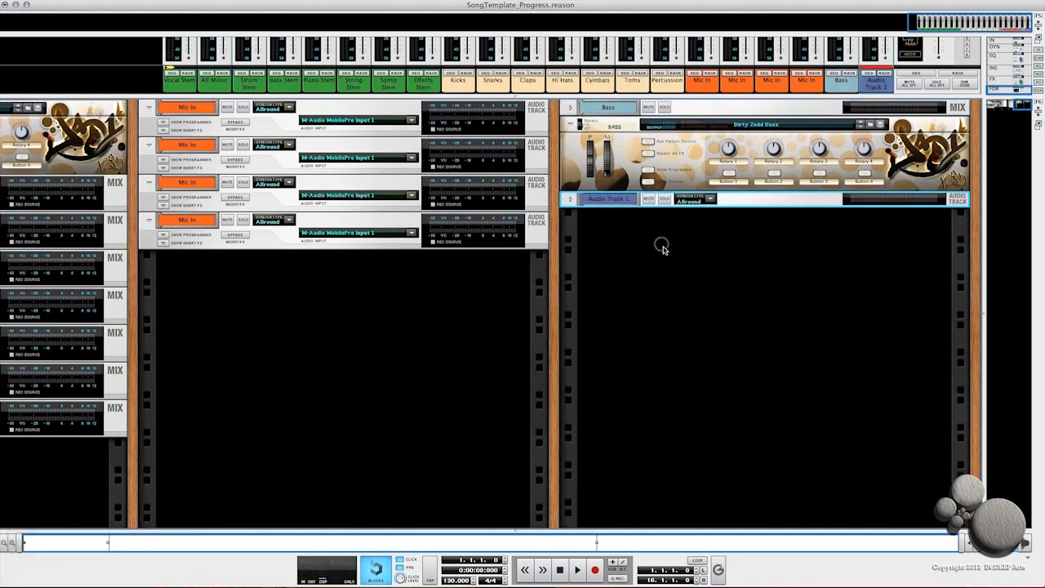
# Step: Rename the new audio track to Guitar In
pyautogui.doubleClick(603, 200)
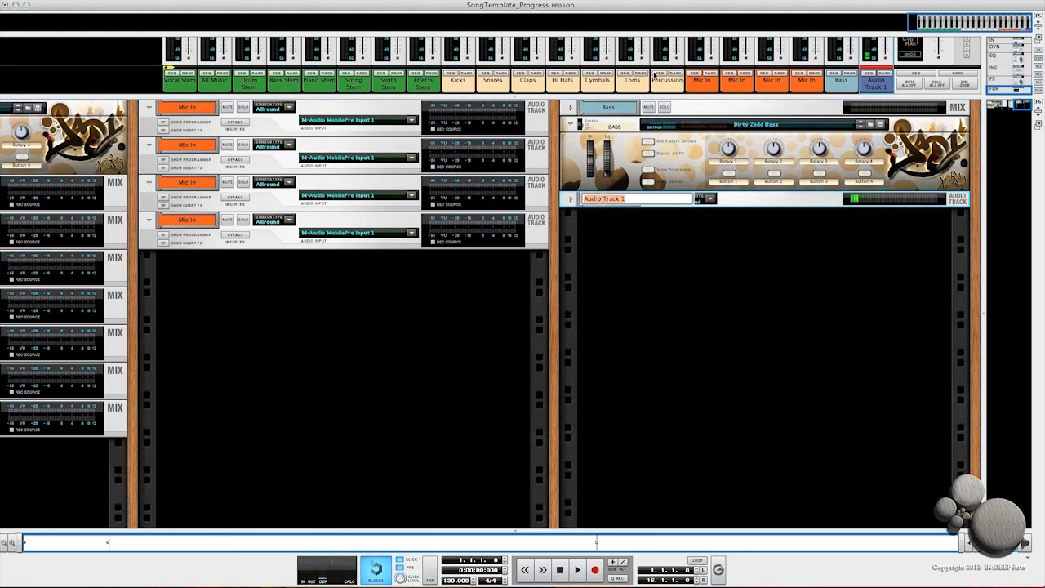
pyautogui.write('Guitar In')
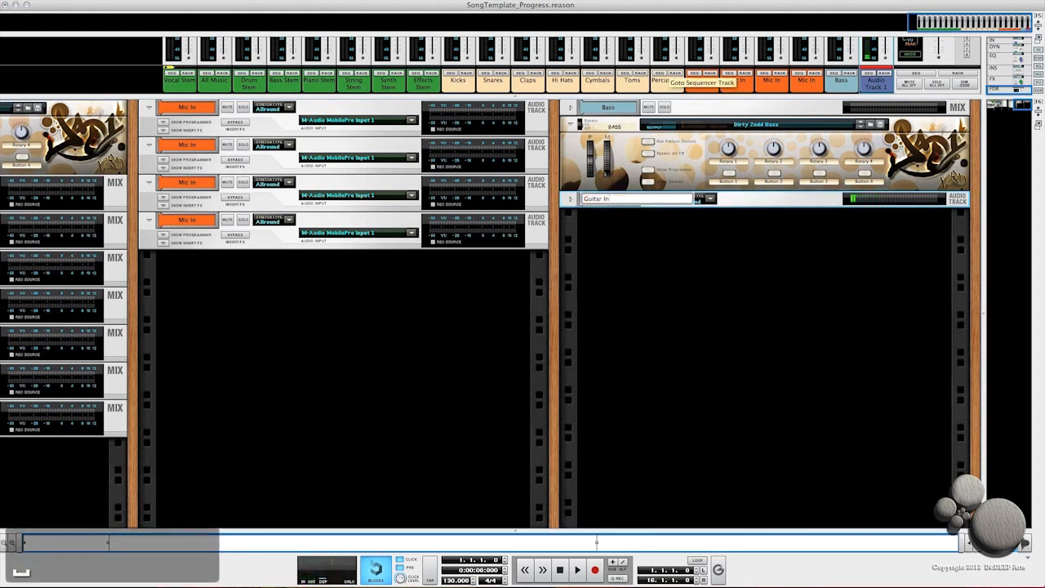
pyautogui.press('Return')
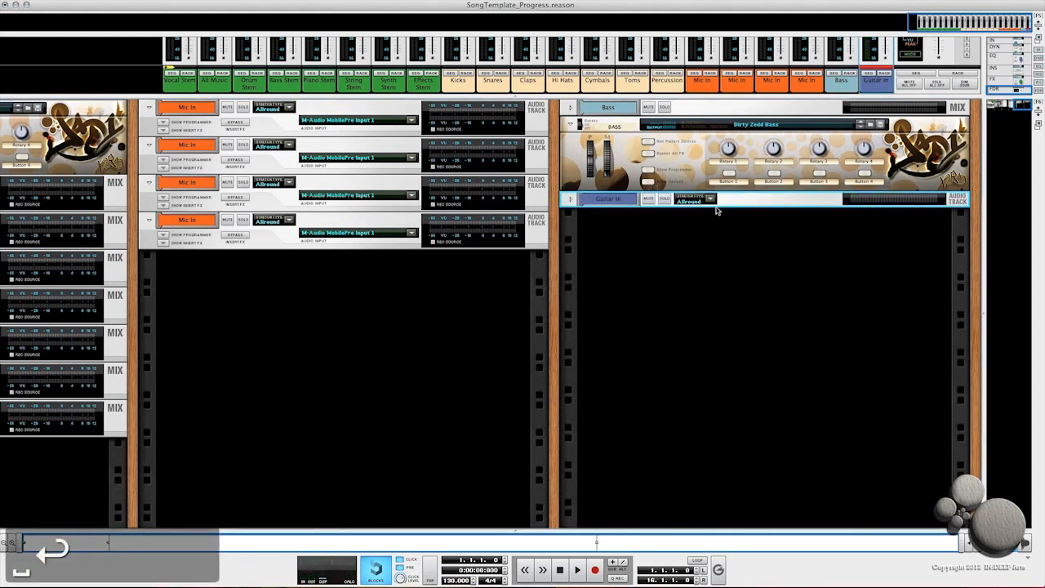
# Step: Duplicate the Guitar In audio track and rename the copy Guitar In
pyautogui.click(571, 200)
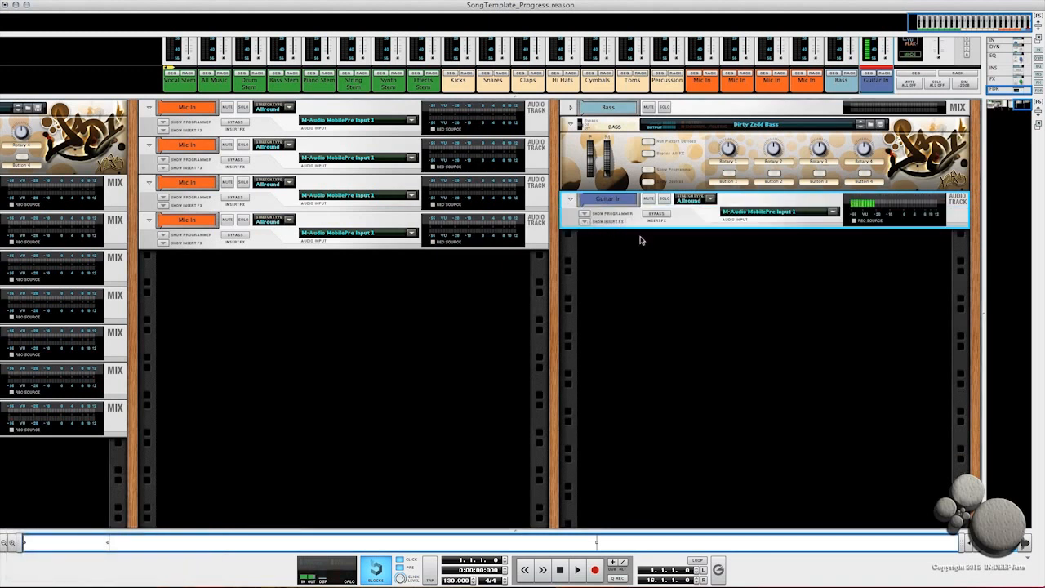
pyautogui.press('super+d')
pyautogui.doubleClick(621, 236)
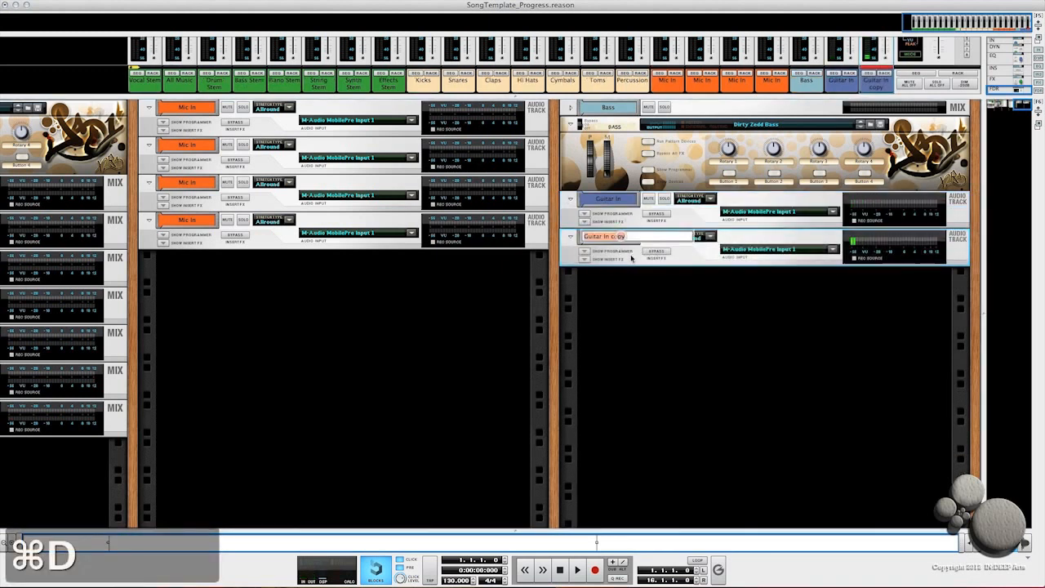
pyautogui.press('Right')
pyautogui.press('BackSpace')
pyautogui.press('BackSpace')
pyautogui.press('BackSpace')
pyautogui.press('BackSpace')
pyautogui.press('BackSpace')
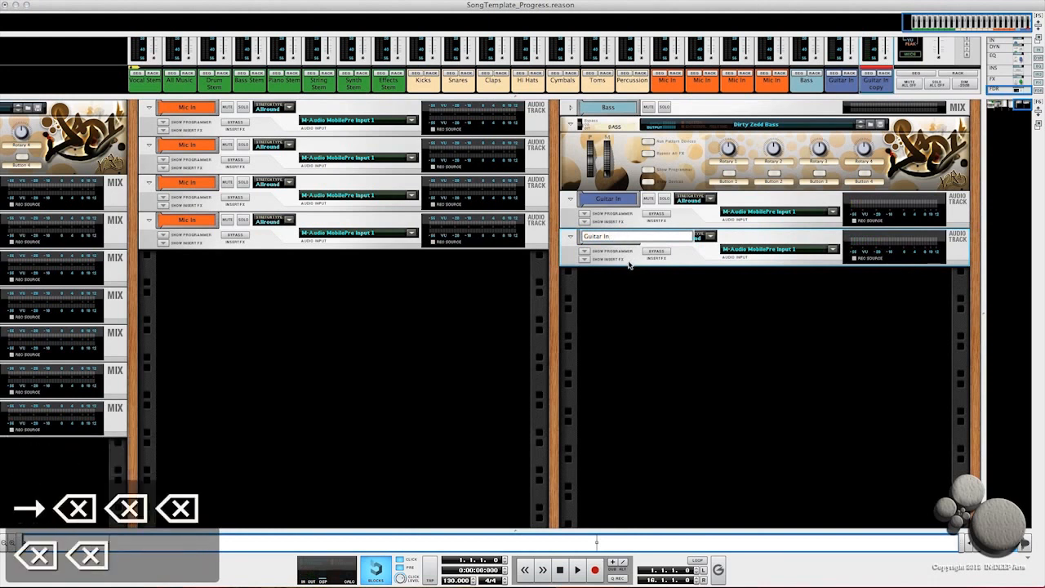
pyautogui.press('Return')
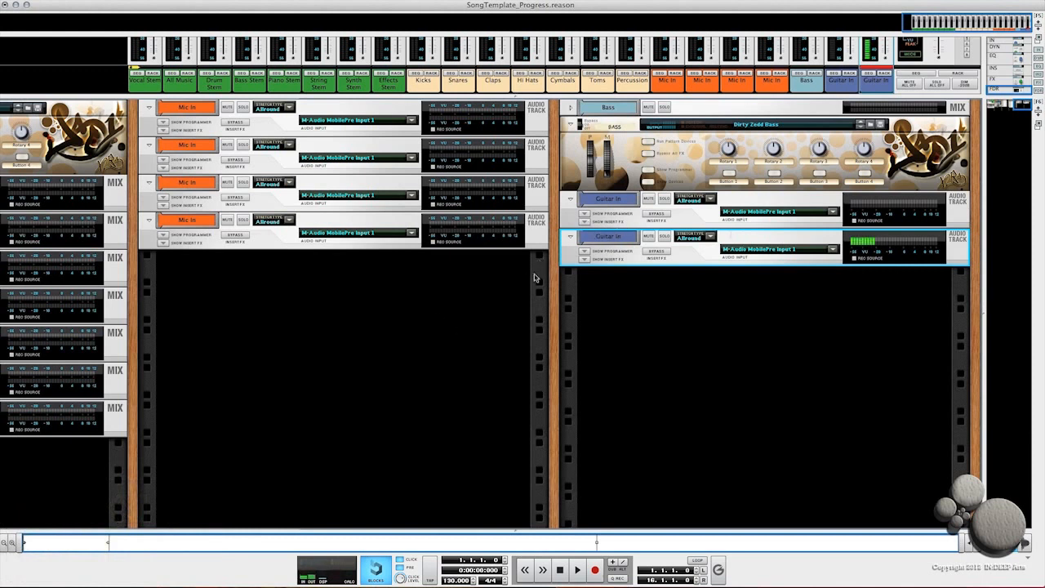
pyautogui.hscroll(-10, 252, 343)
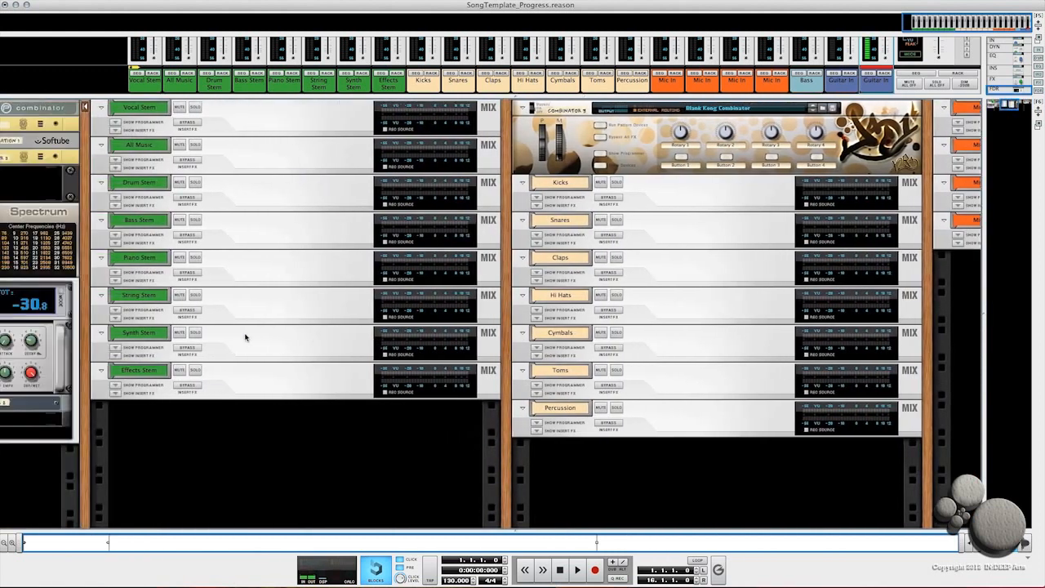
pyautogui.hscroll(-5, 244, 337)
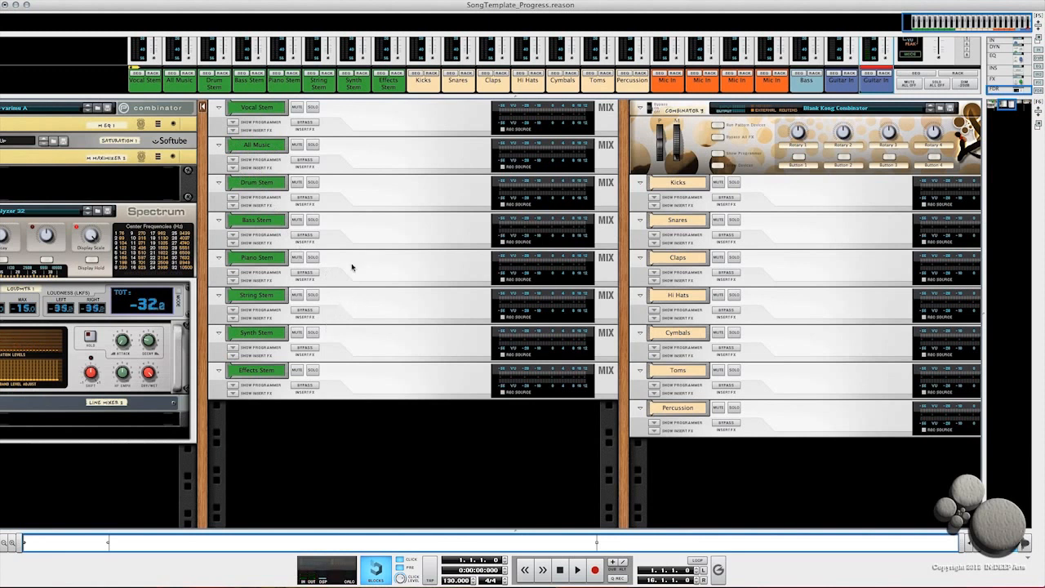
pyautogui.click(355, 235)
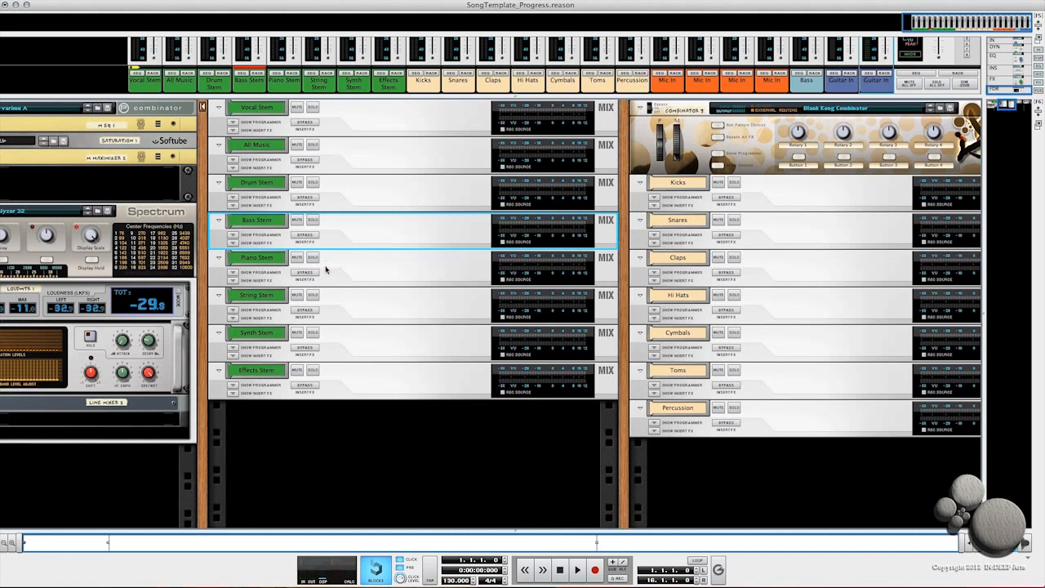
pyautogui.press('super+d')
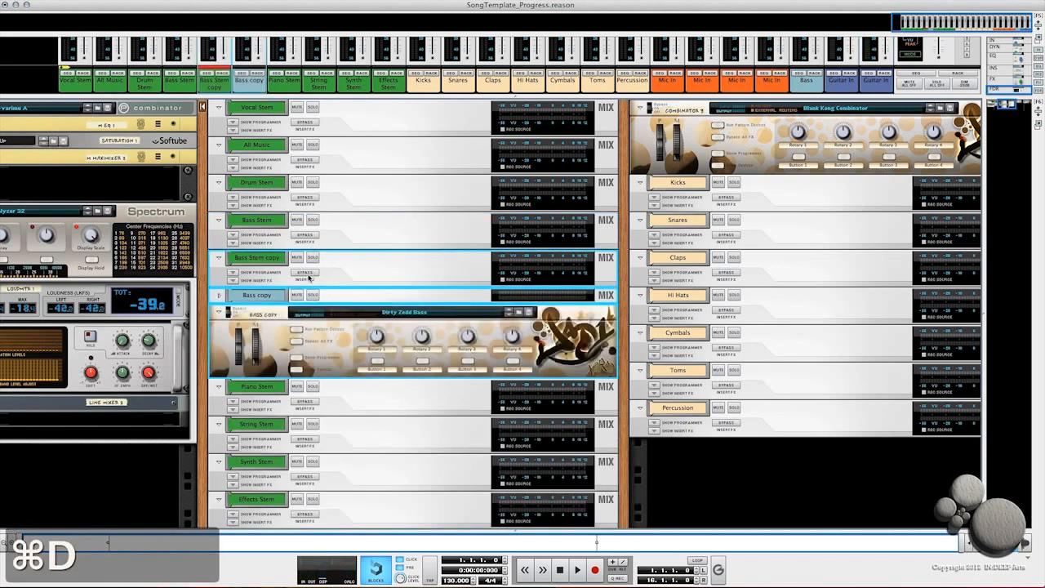
pyautogui.press('super+z')
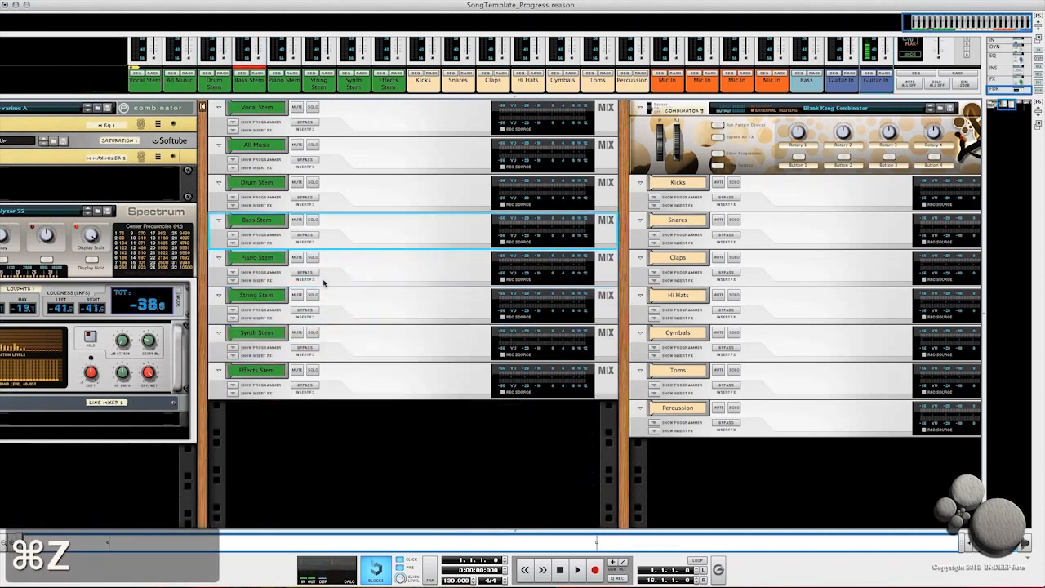
# Step: Duplicate the Piano Stem mix channel and rename the copy Guitar Stem
pyautogui.click(340, 272)
pyautogui.press('super+d')
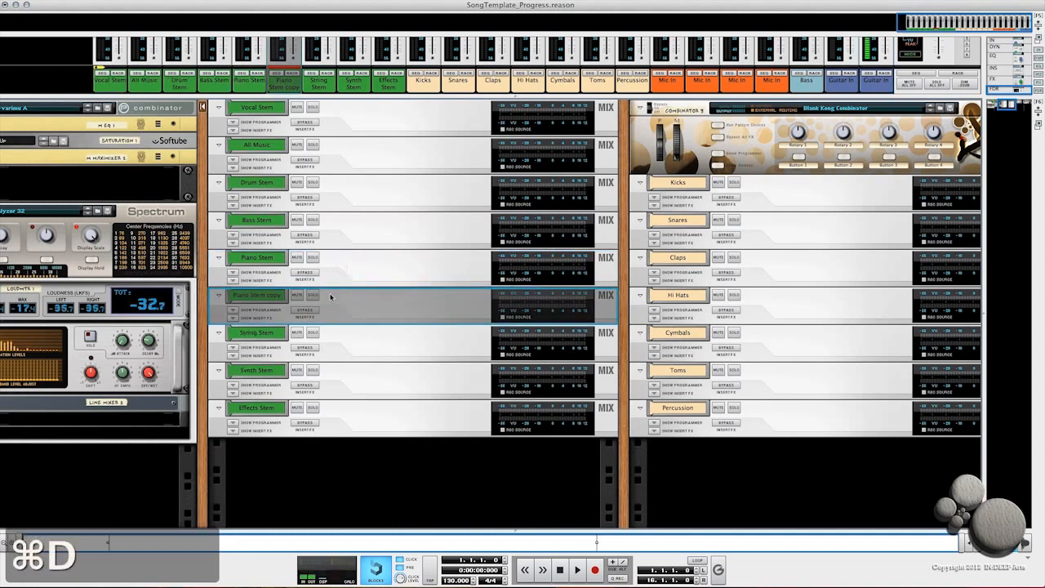
pyautogui.doubleClick(266, 296)
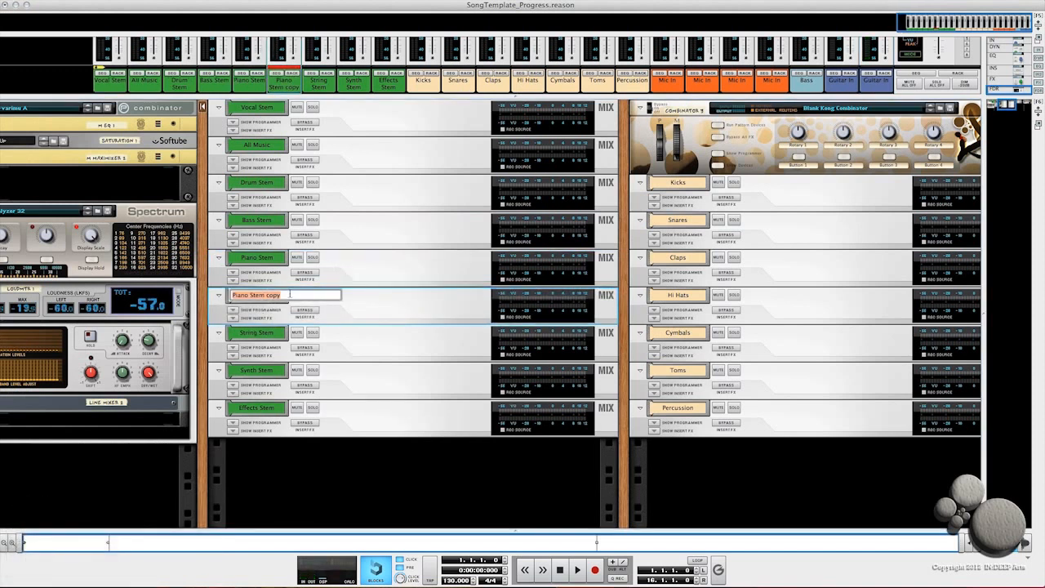
pyautogui.write('Guitar')
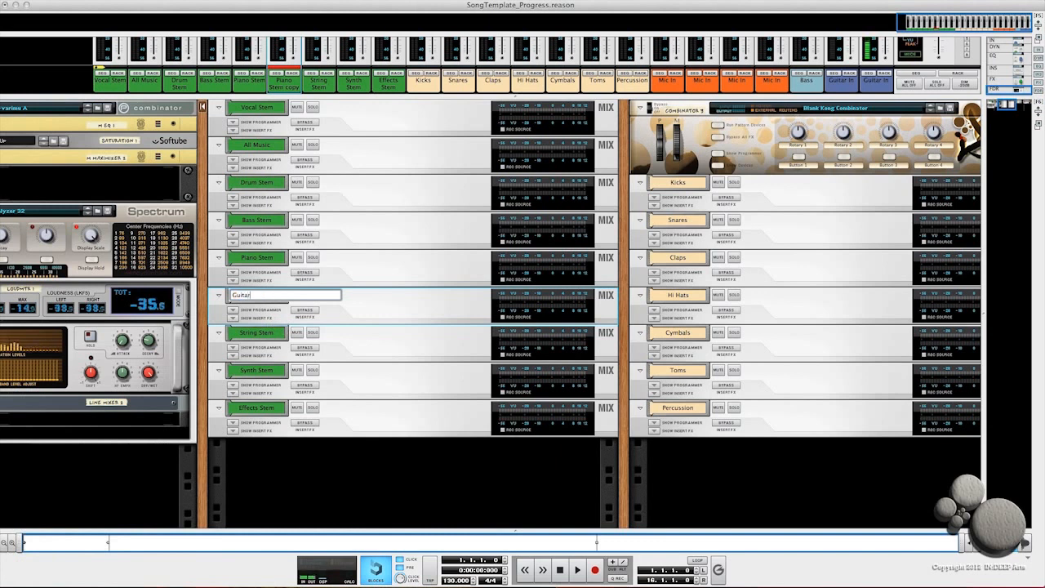
pyautogui.write(' 5')
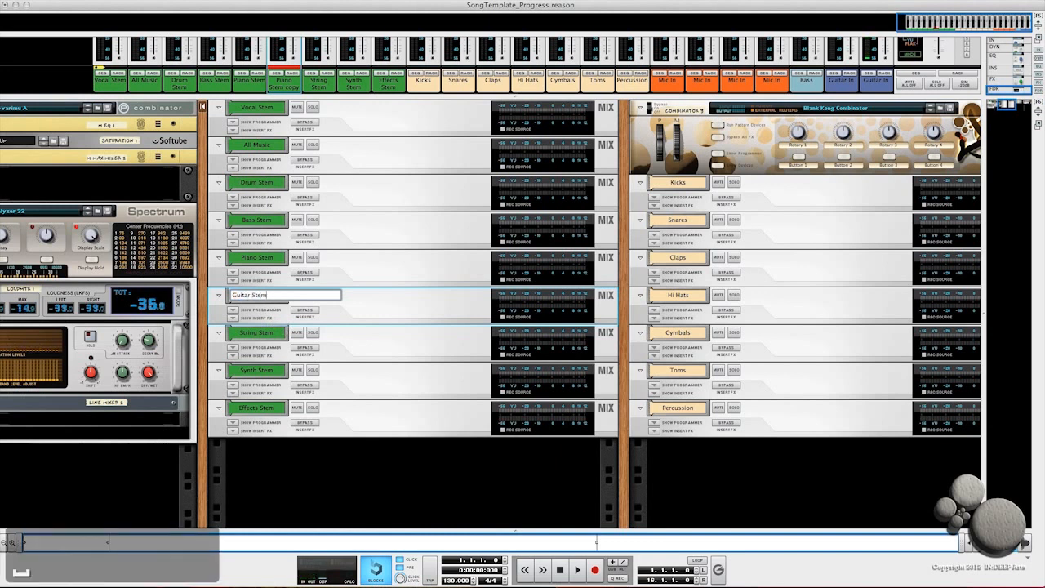
pyautogui.press('Return')
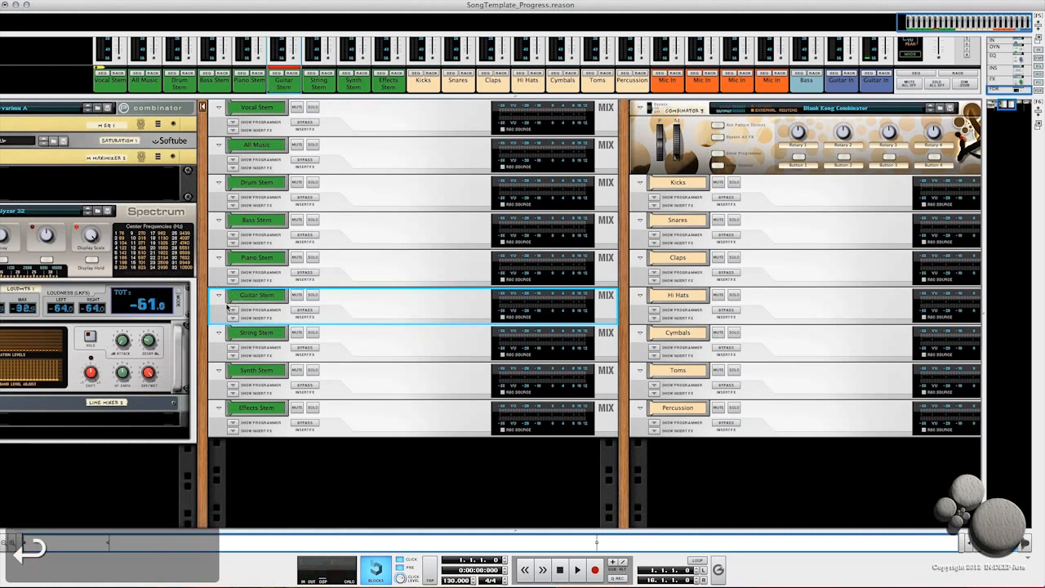
# Step: Route the Guitar Stem channel's output into Merge Input 2 Left of the All Music channel's 5–7 copy Spider Audio
pyautogui.press('Tab')
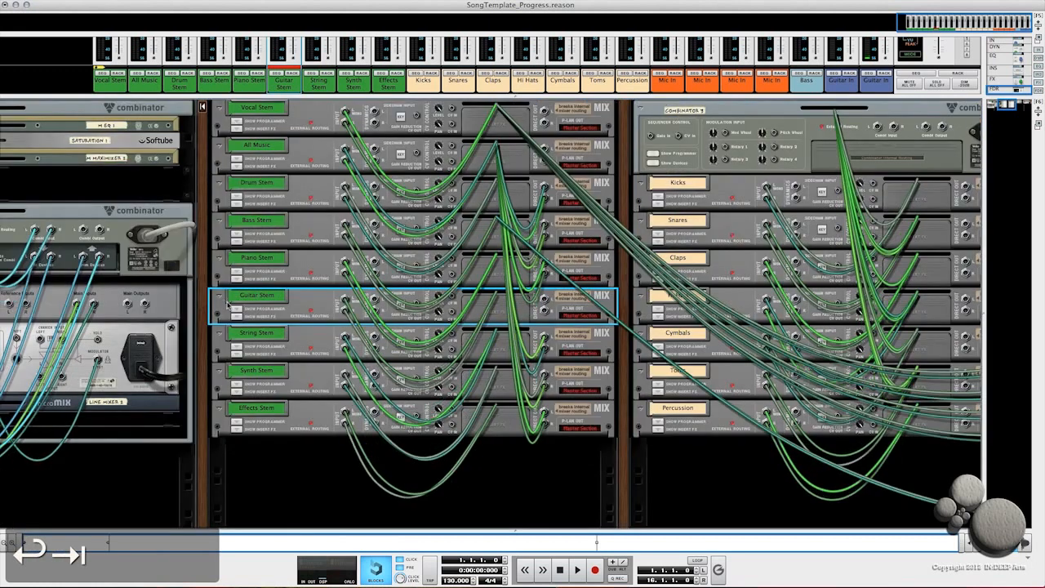
pyautogui.click(543, 310)
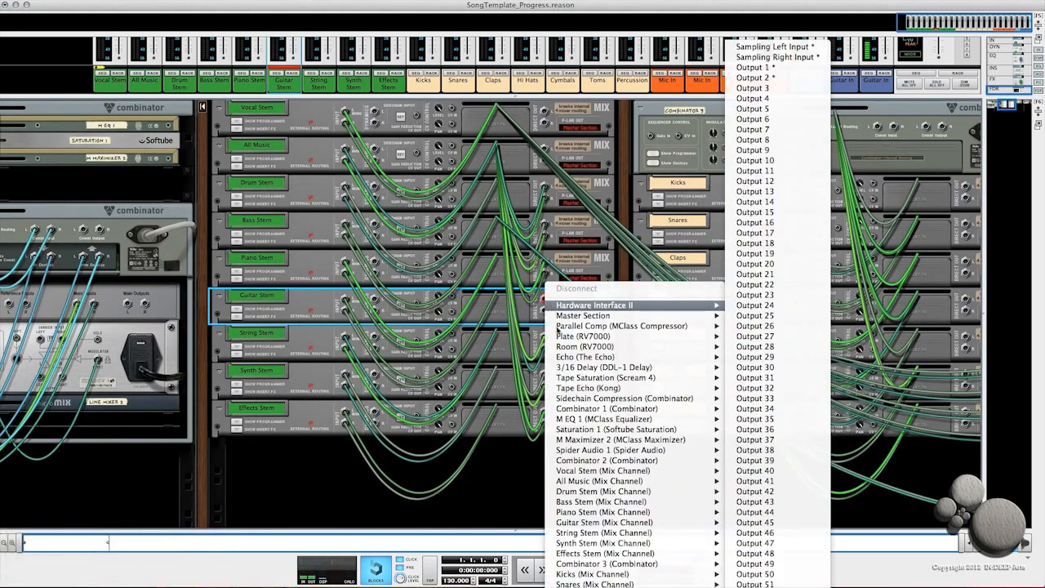
pyautogui.moveTo(572, 474)
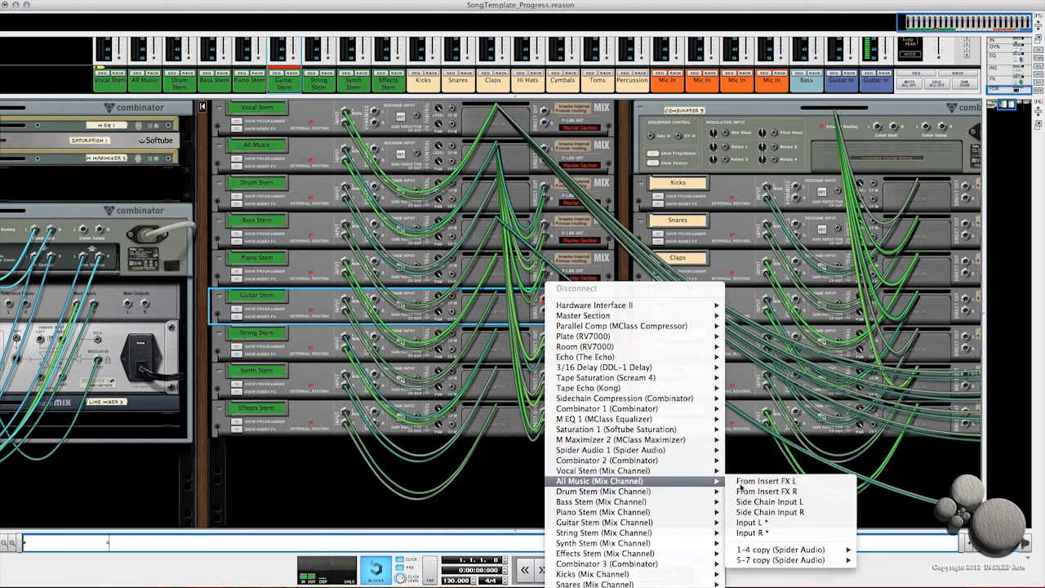
pyautogui.moveTo(765, 561)
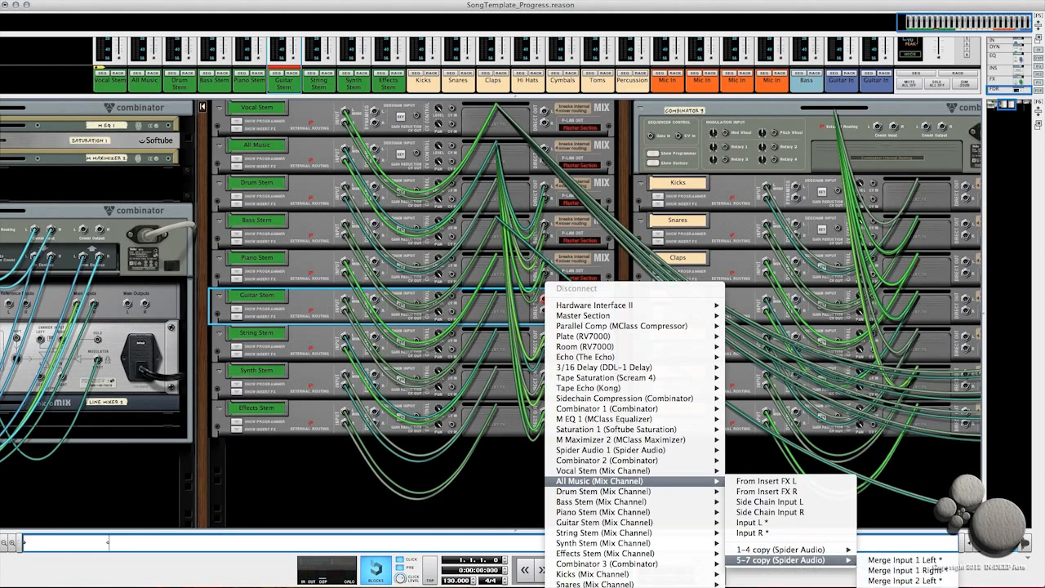
pyautogui.click(904, 586)
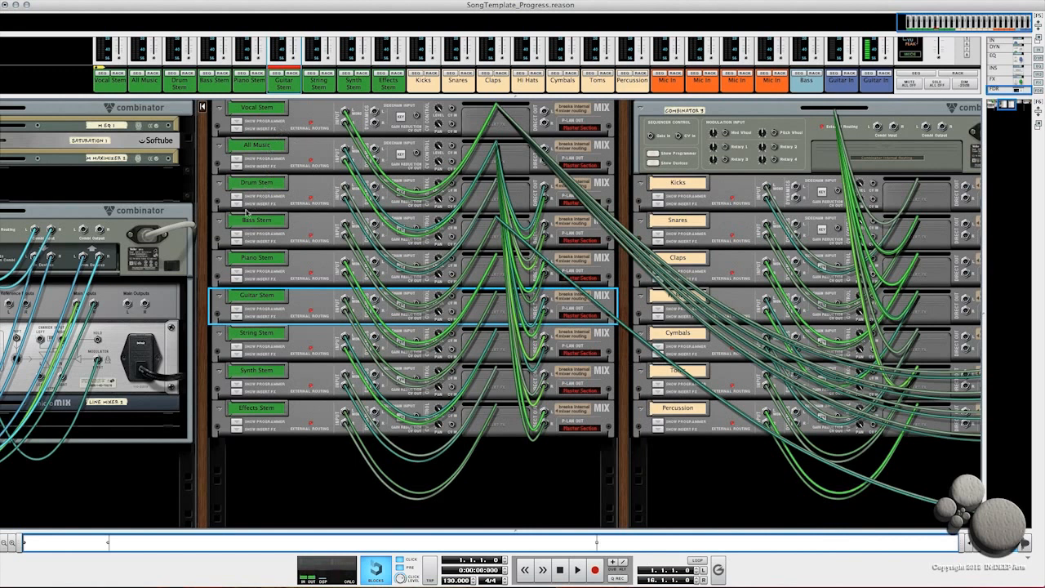
pyautogui.click(236, 166)
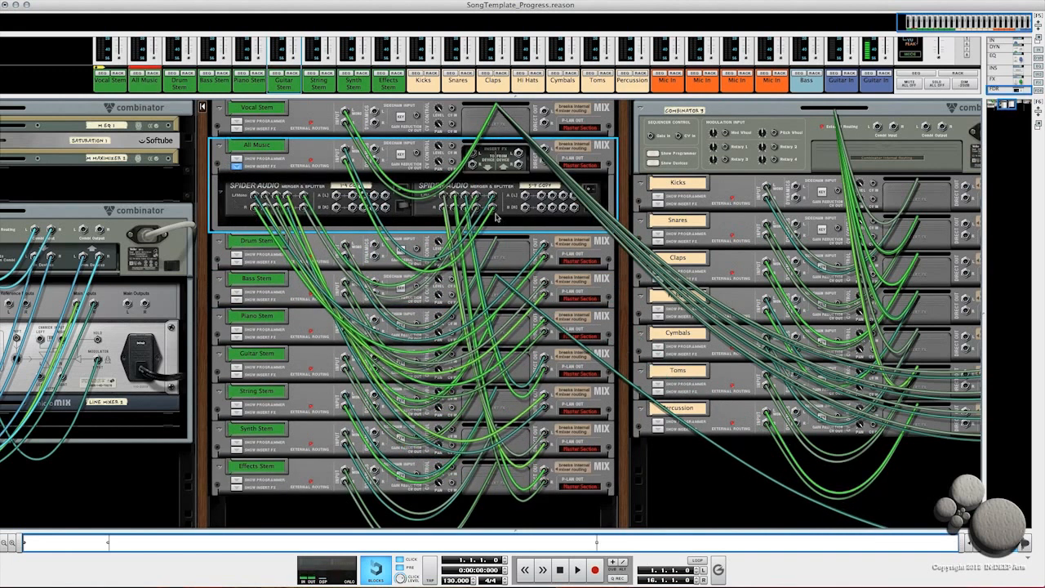
pyautogui.click(236, 167)
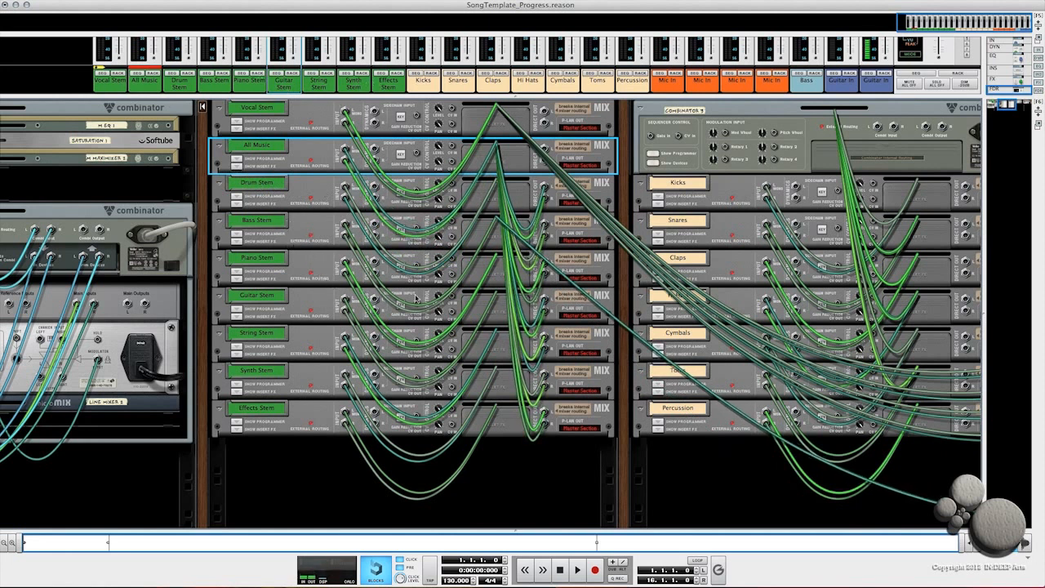
# Step: Route the outputs of both Guitar In audio tracks to the Guitar Stem mix channel
pyautogui.hscroll(10, 721, 343)
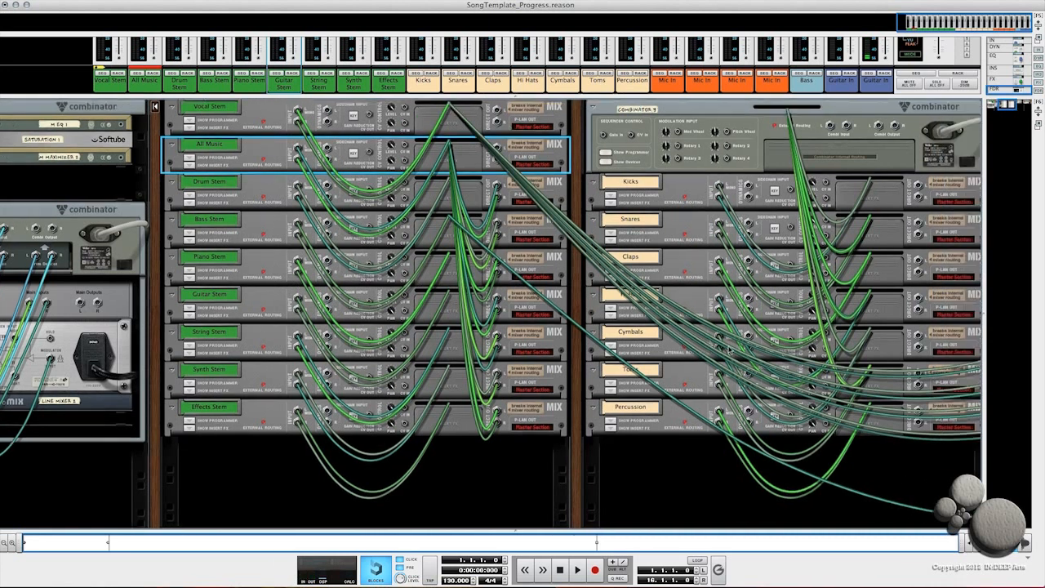
pyautogui.hscroll(10, 867, 305)
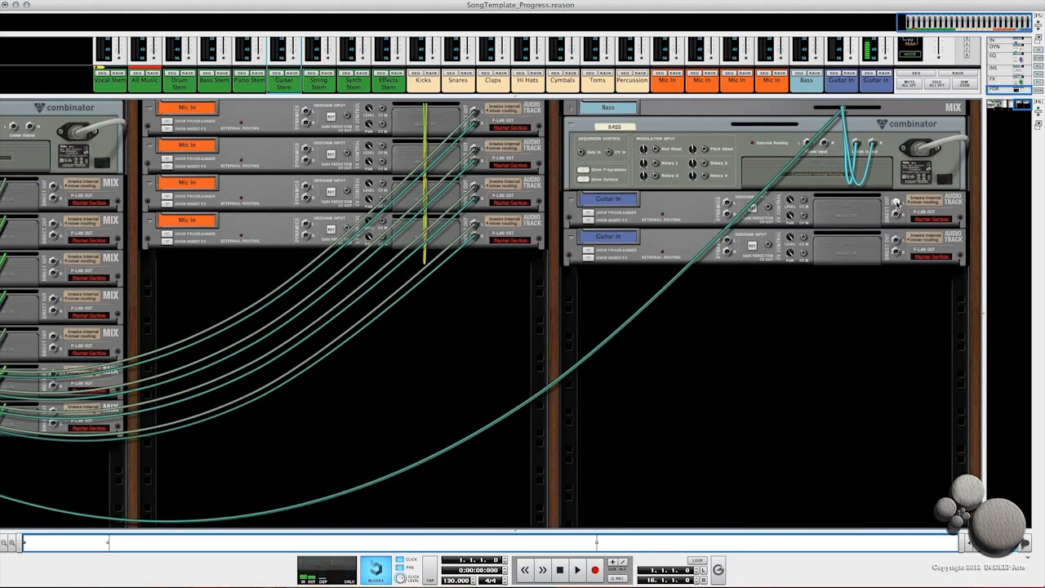
pyautogui.click(896, 204)
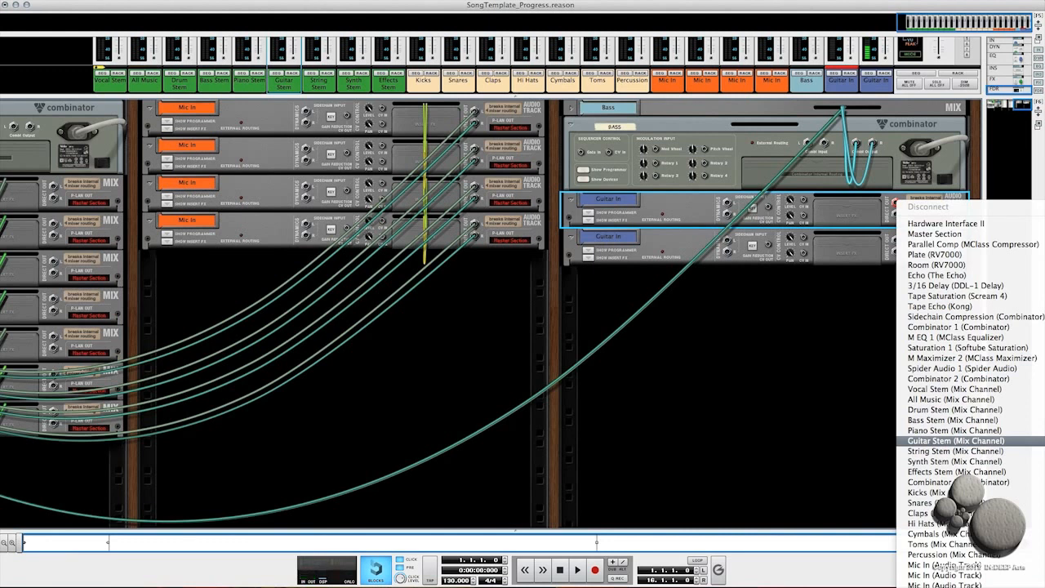
pyautogui.click(955, 441)
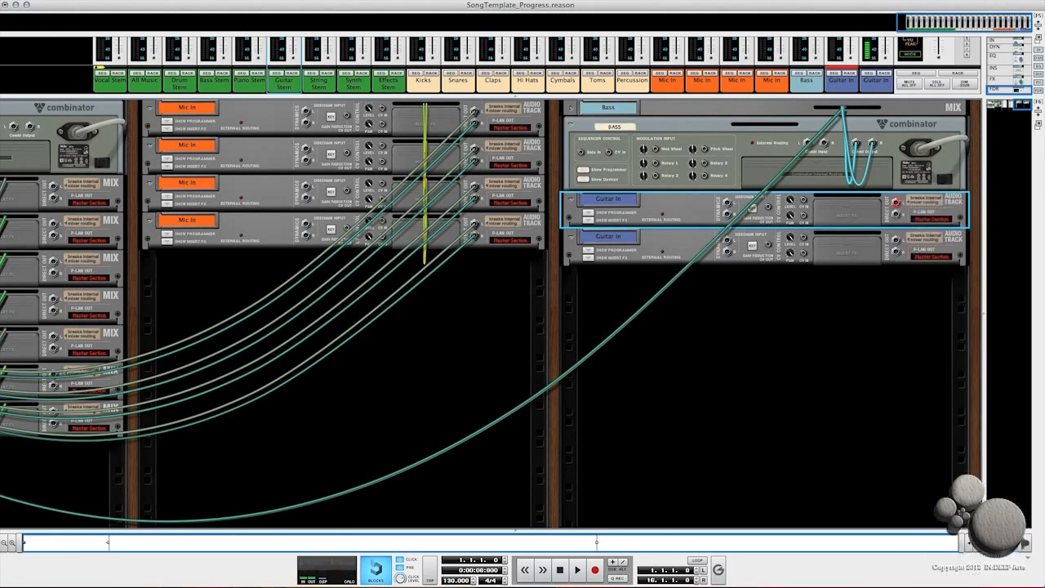
pyautogui.click(897, 243)
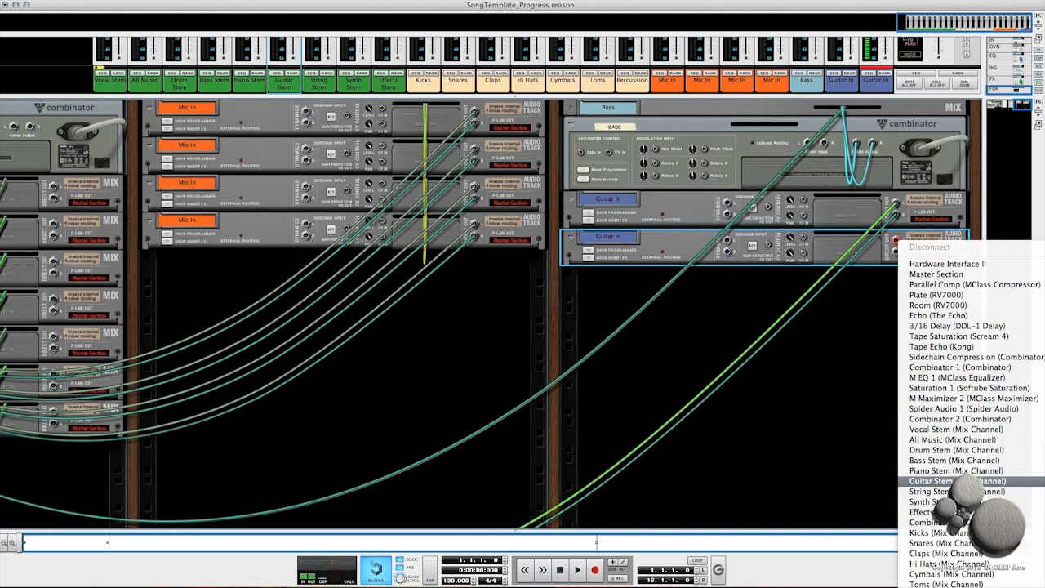
pyautogui.click(955, 481)
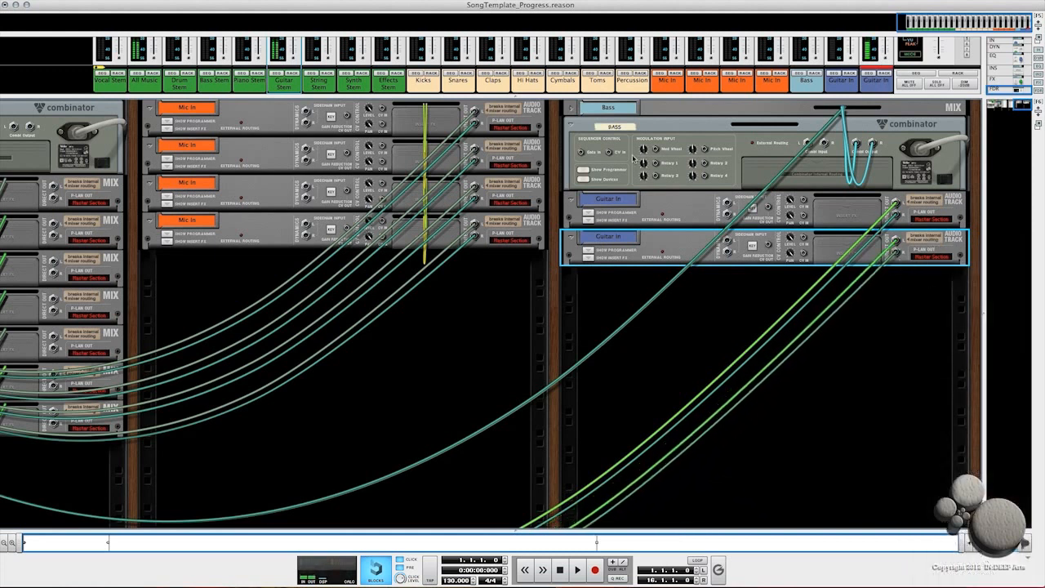
# Step: Create a new Blank Combinator instrument in the front rack below the Bass Combinator
pyautogui.press('Tab')
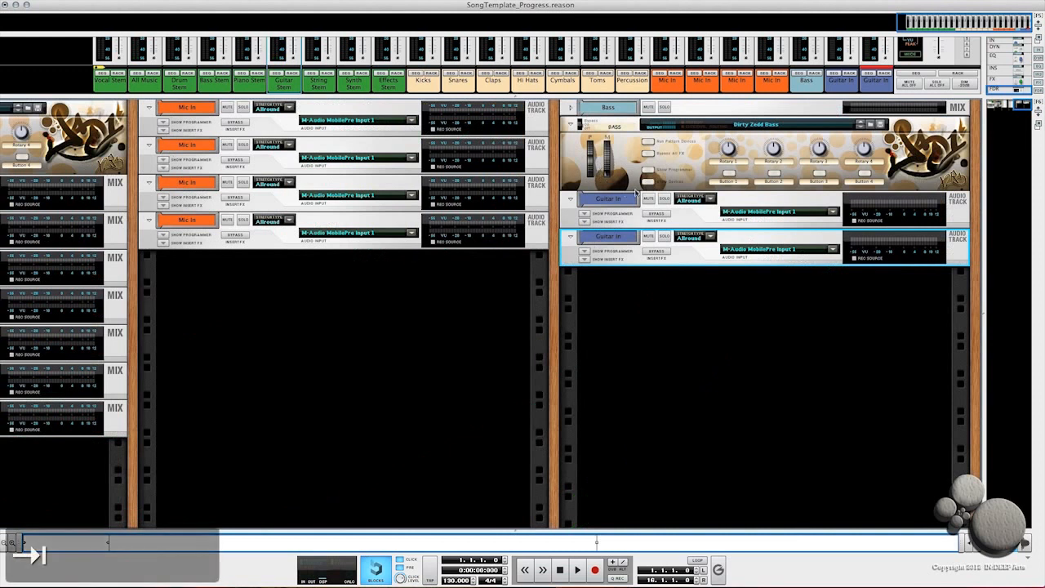
pyautogui.rightClick(975, 283)
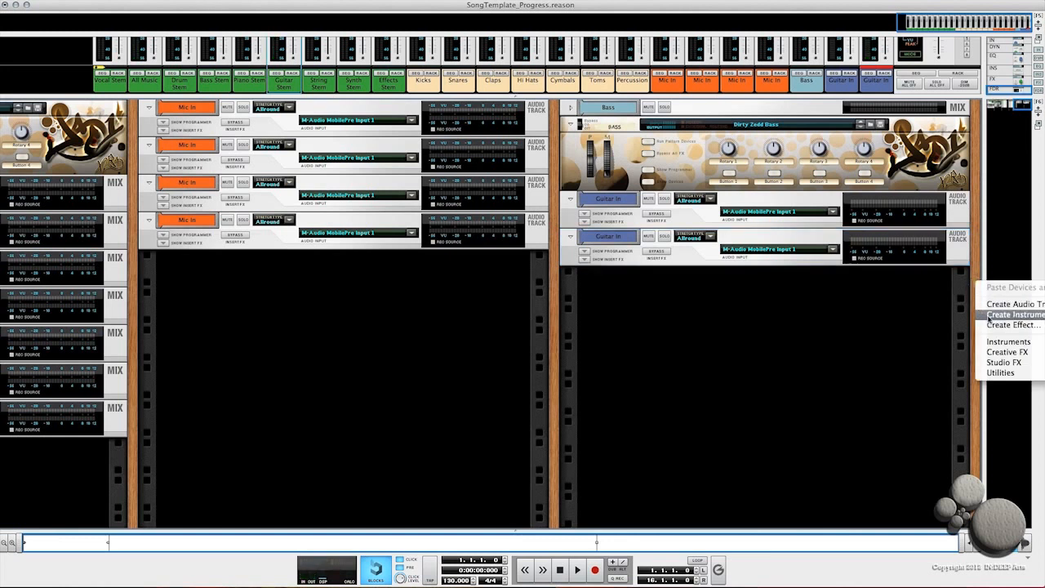
pyautogui.click(1012, 314)
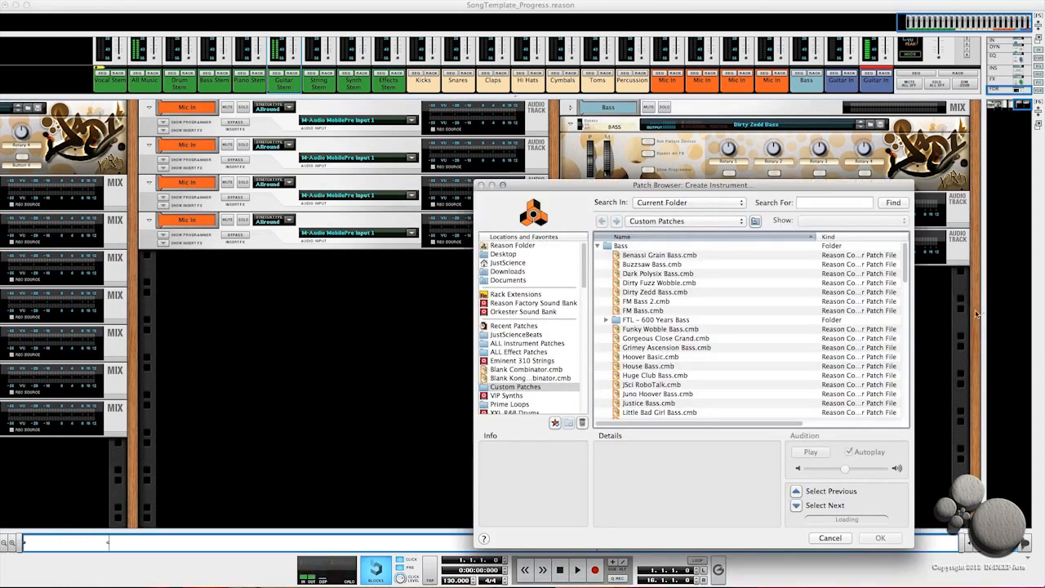
pyautogui.click(501, 370)
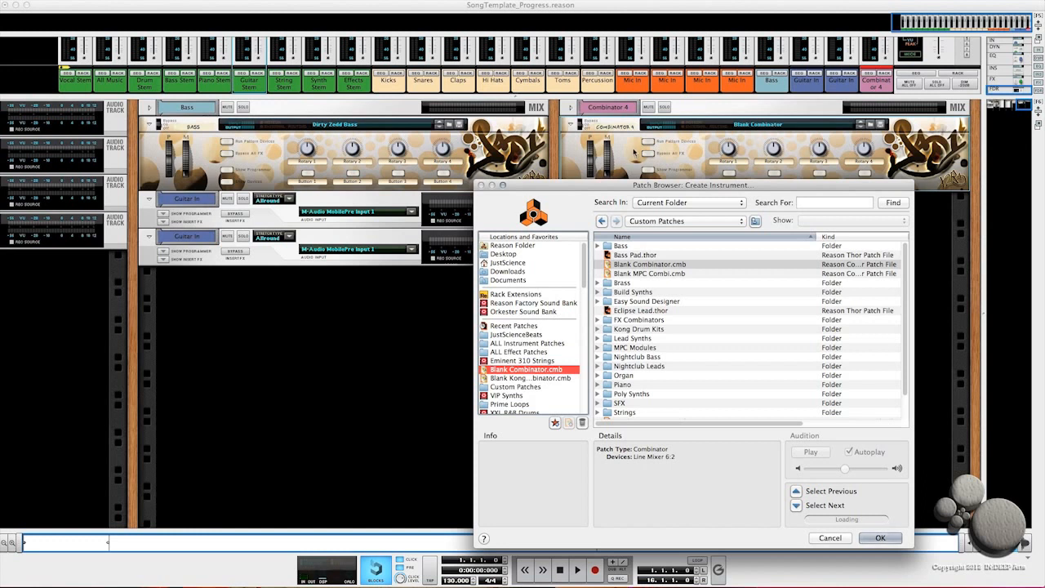
pyautogui.press('Return')
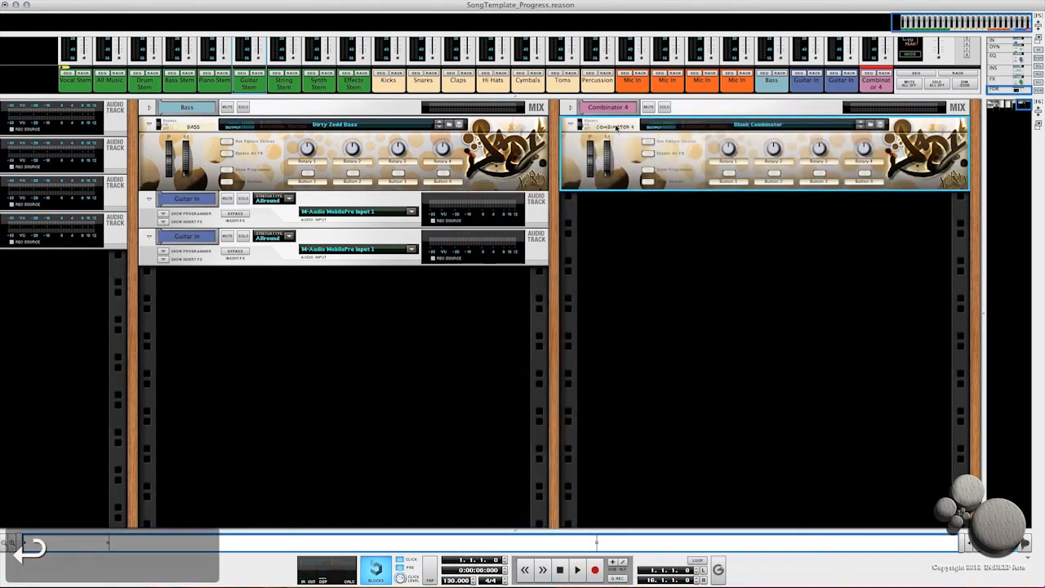
# Step: Rename the new Combinator to Piano
pyautogui.doubleClick(614, 127)
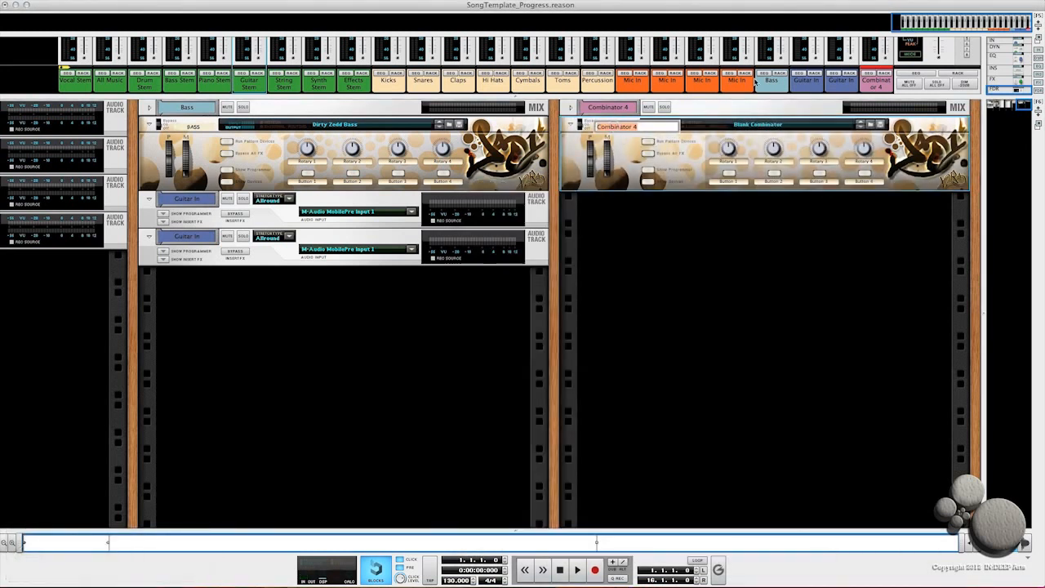
pyautogui.write('Piano')
pyautogui.press('Return')
# Step: Add a Radical Piano instrument inside the Piano Combinator
pyautogui.click(647, 182)
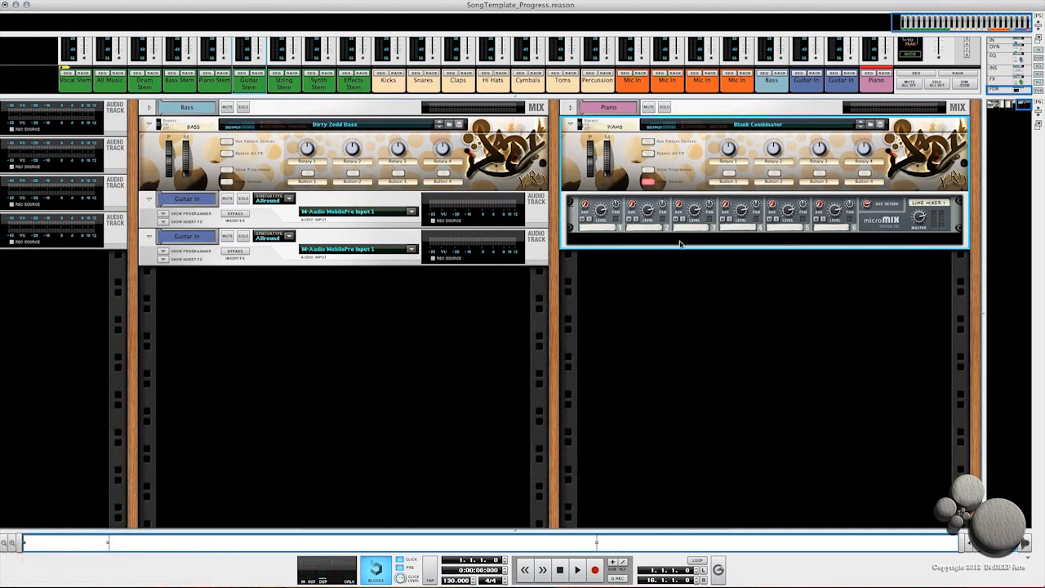
pyautogui.rightClick(682, 241)
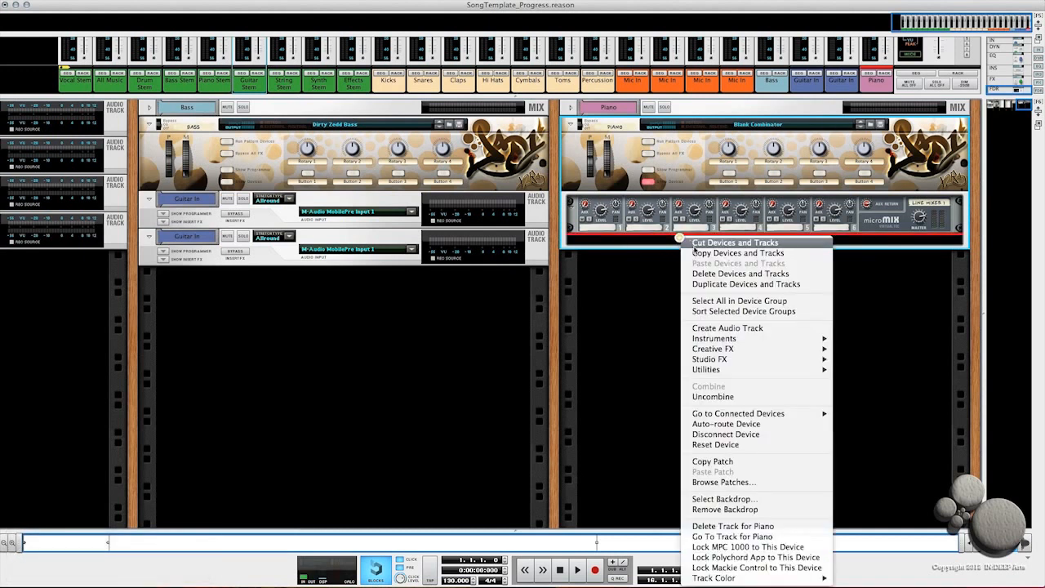
pyautogui.moveTo(718, 367)
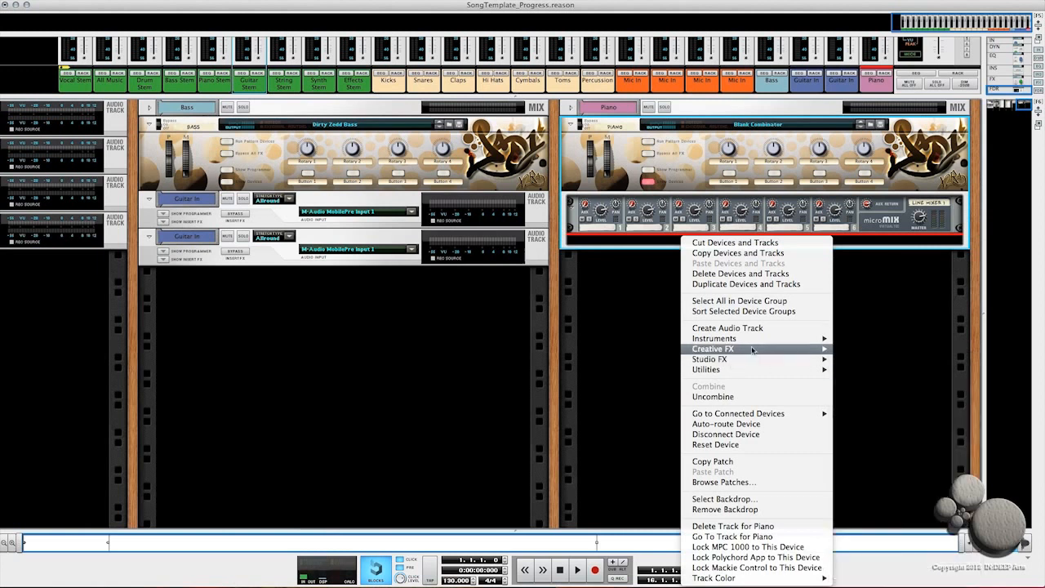
pyautogui.moveTo(740, 339)
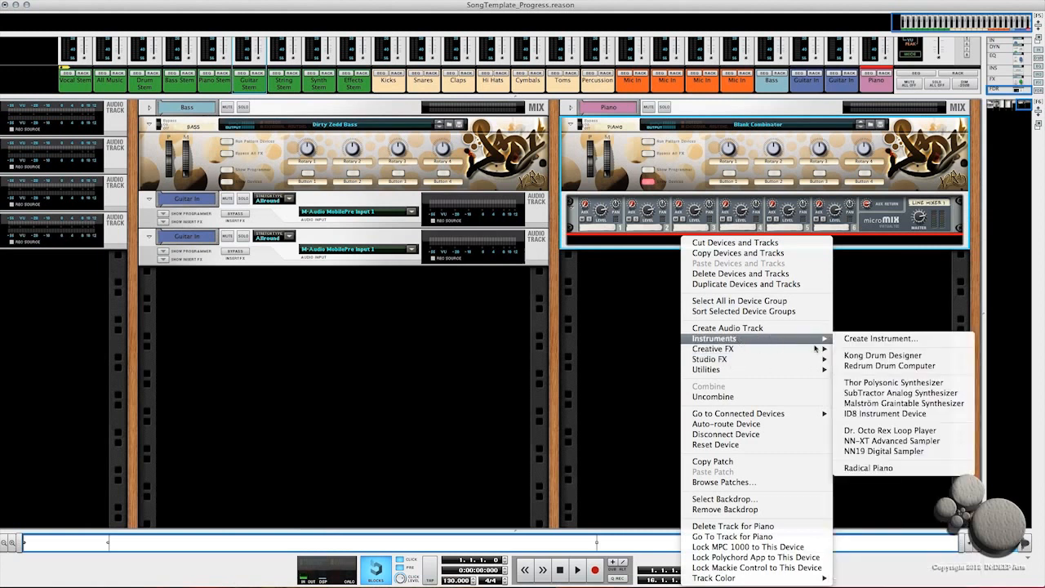
pyautogui.click(867, 468)
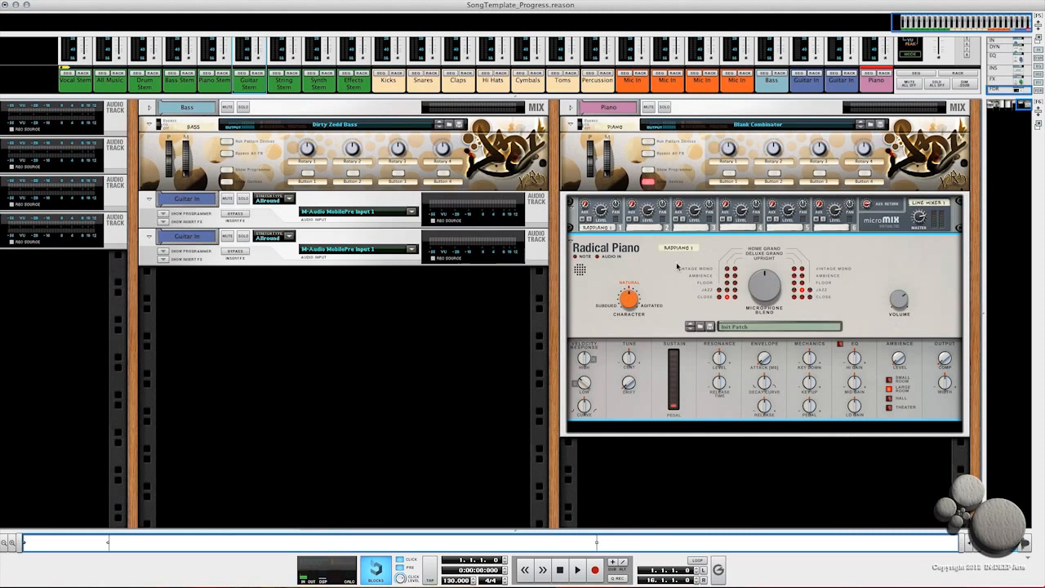
pyautogui.click(649, 183)
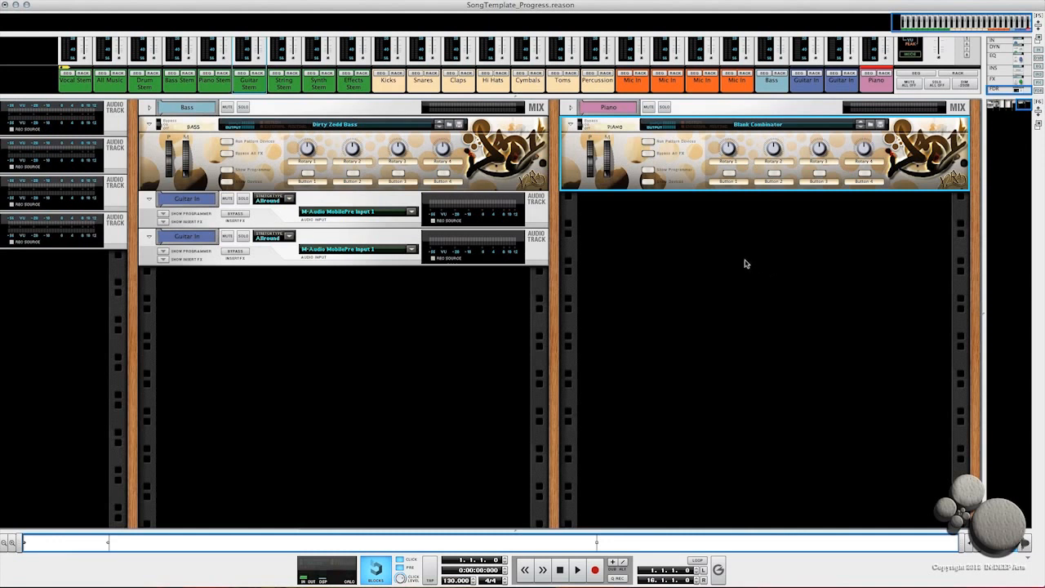
# Step: Create an instrument from the Nurse Rex MPC.cmb patch in the MPC Modules folder below the Piano Combinator
pyautogui.rightClick(633, 222)
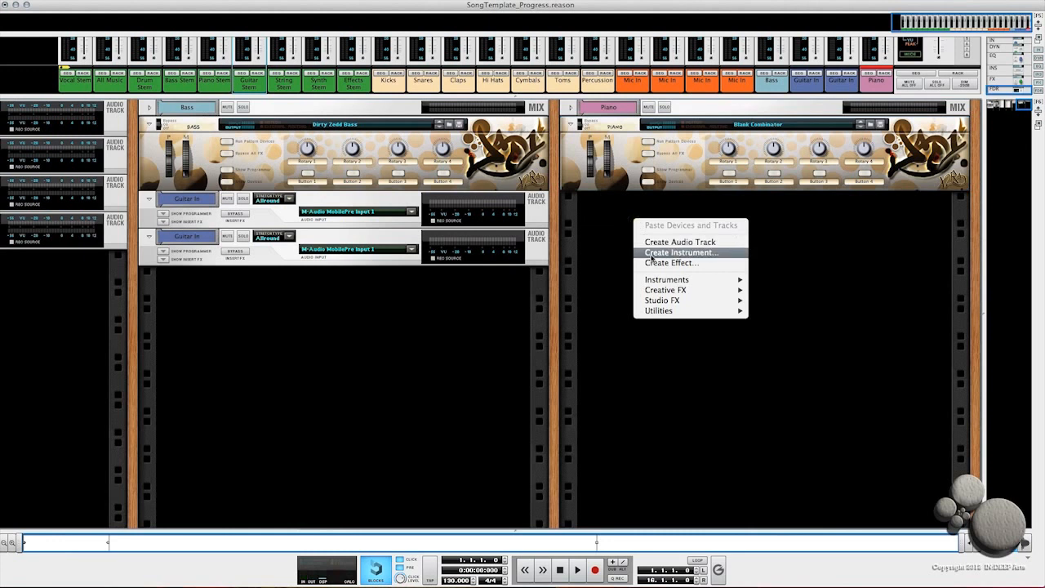
pyautogui.click(651, 254)
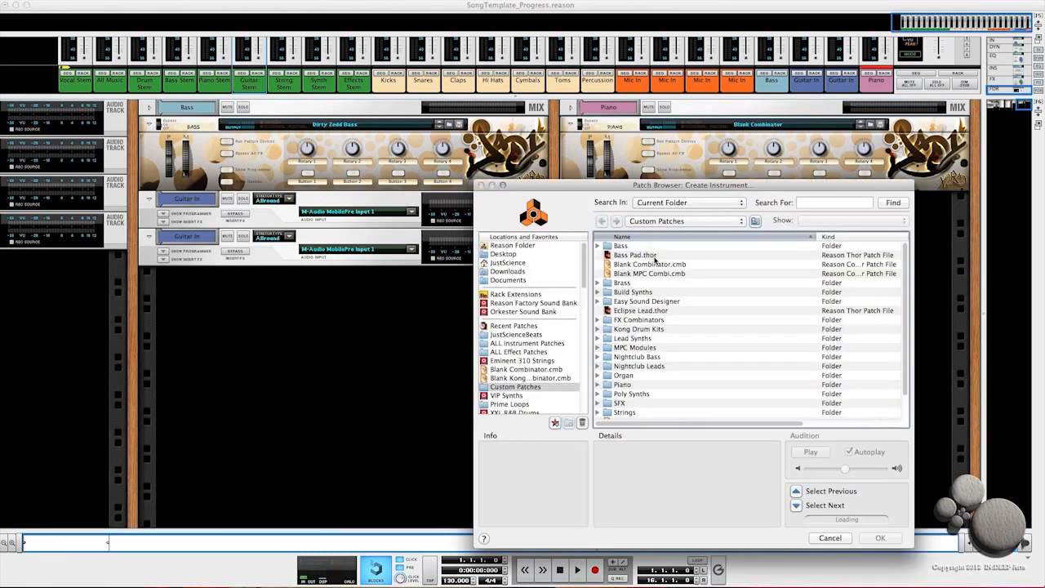
pyautogui.doubleClick(611, 350)
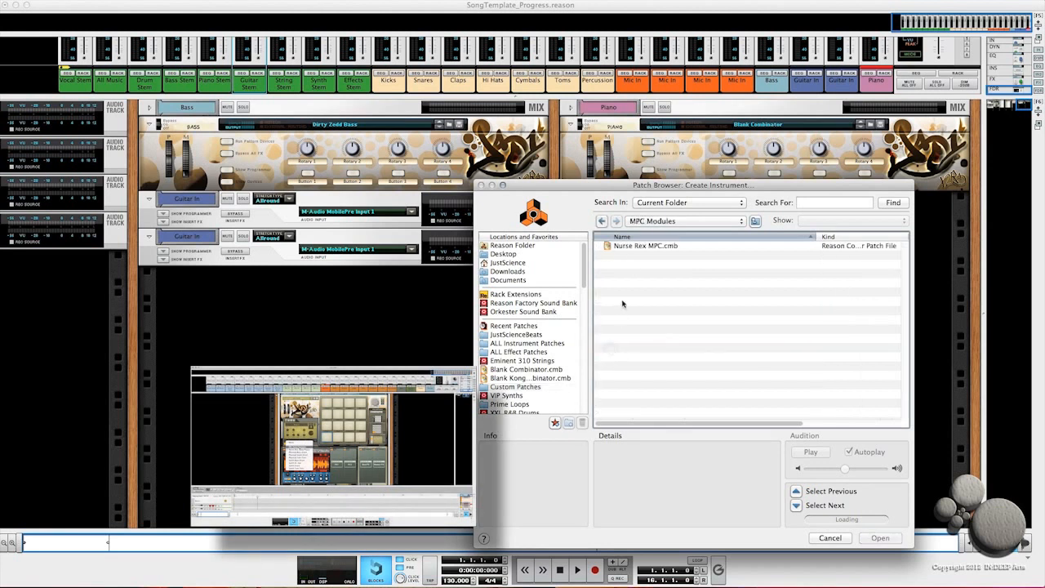
pyautogui.click(617, 246)
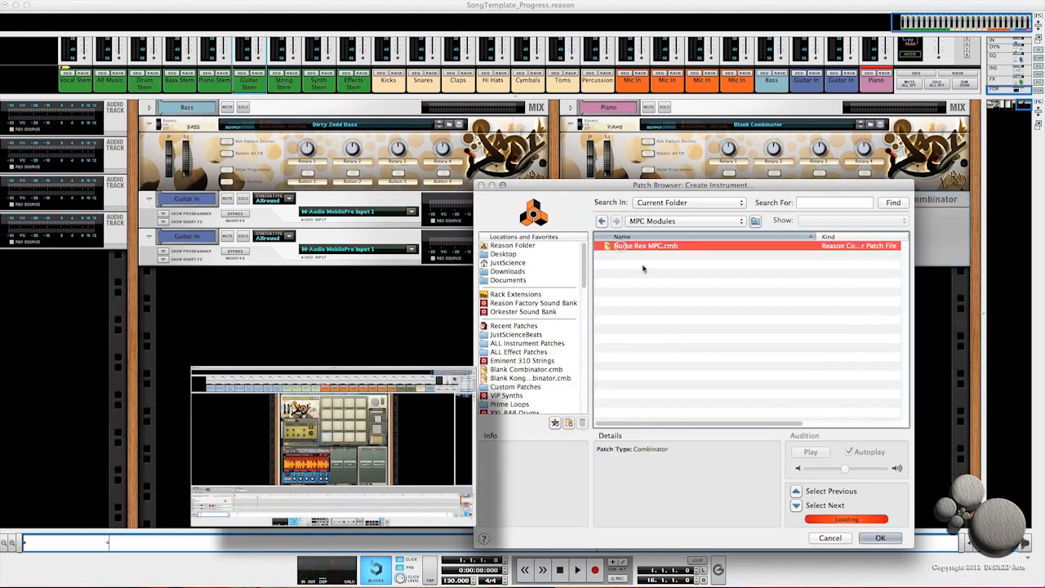
pyautogui.click(870, 538)
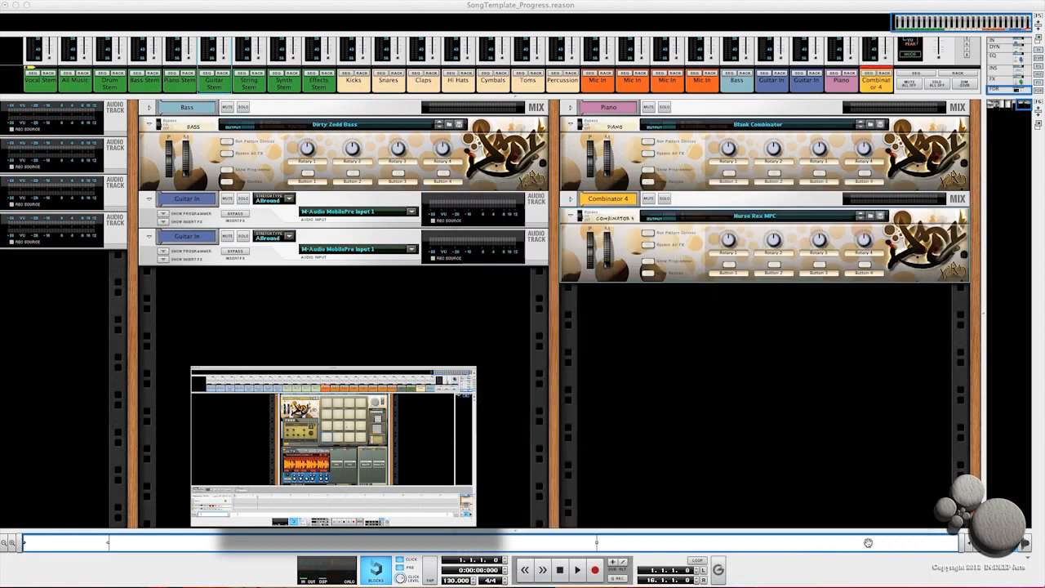
# Step: Rename the Nurse Rex MPC Combinator to Sample Chops
pyautogui.click(645, 275)
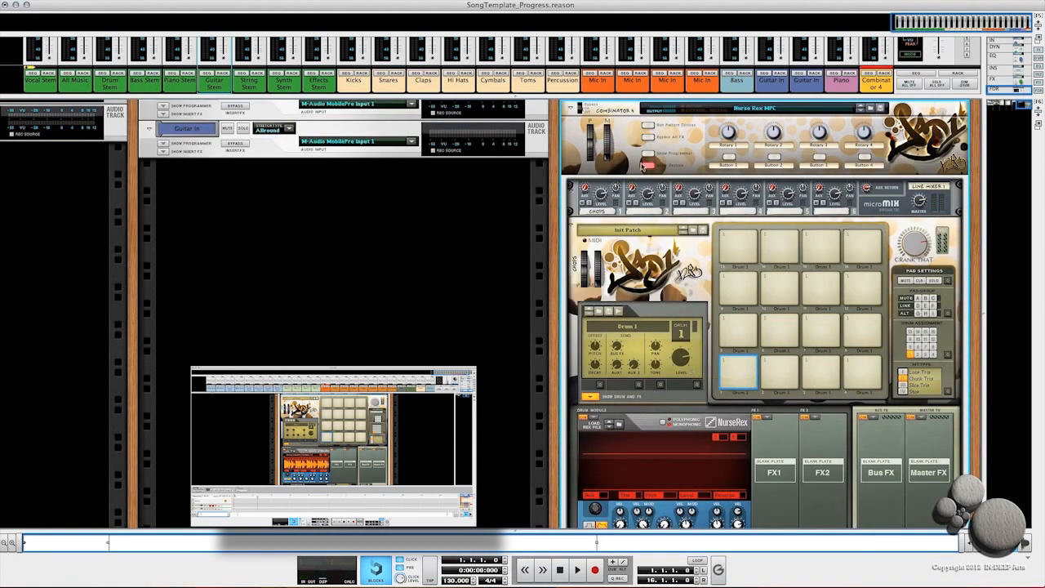
pyautogui.click(646, 166)
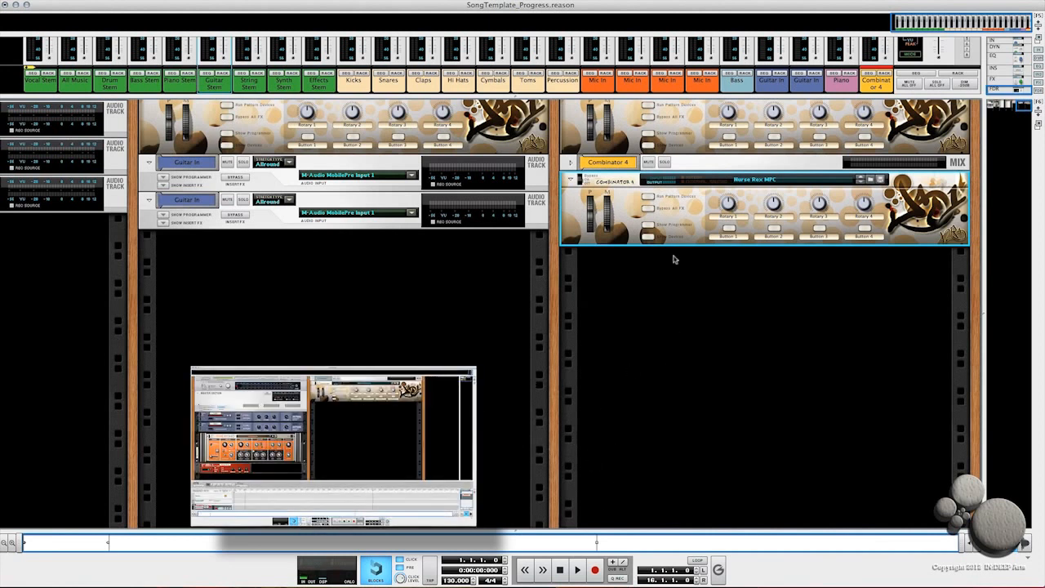
pyautogui.scroll(2, 674, 152)
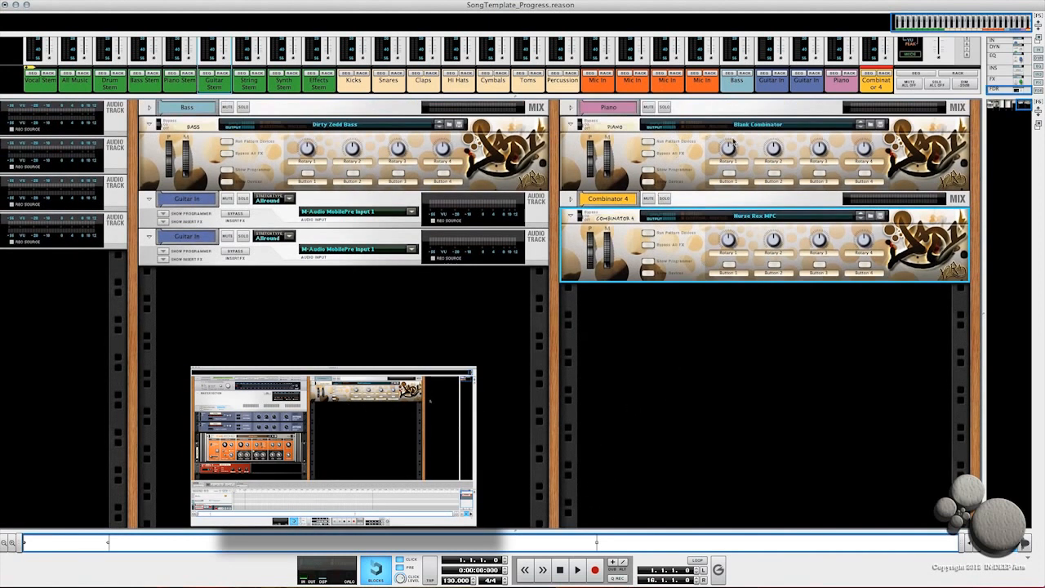
pyautogui.doubleClick(614, 219)
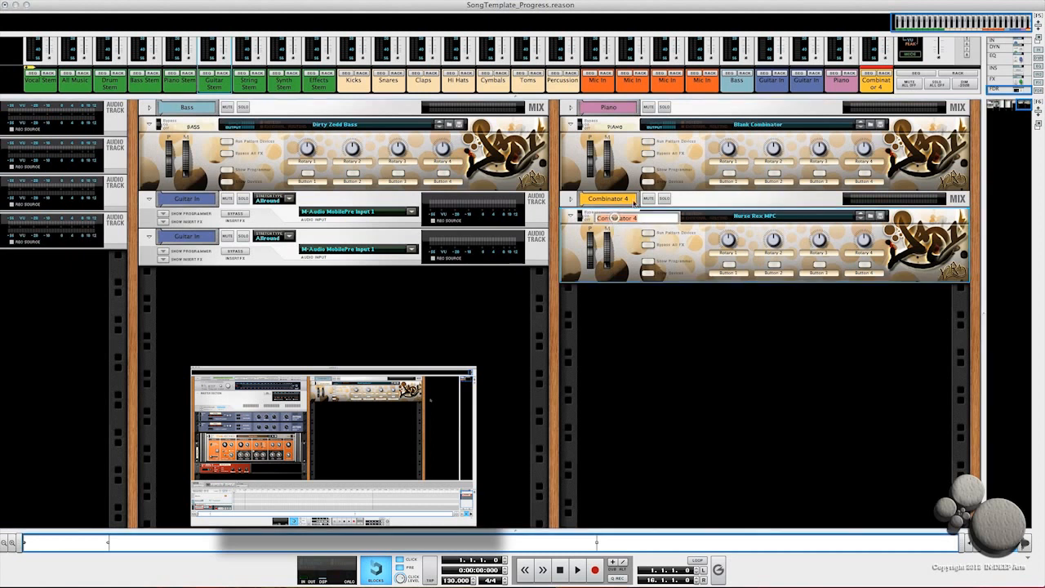
pyautogui.write('Sample Chops')
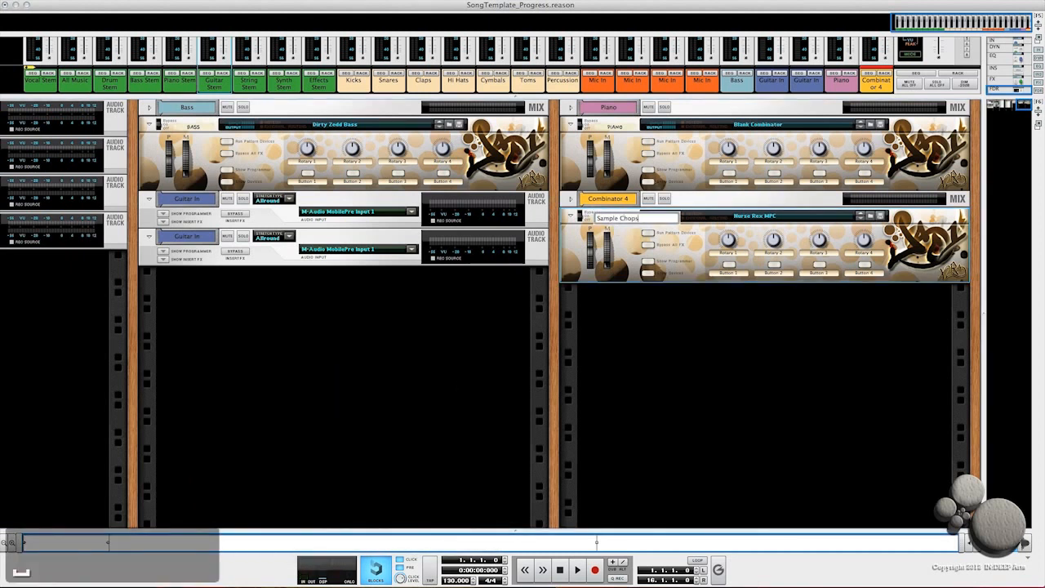
# Step: Show the Piano and Sample Chops mix channels and route the Piano channel's output to the Piano Stem mix channel
pyautogui.press('Return')
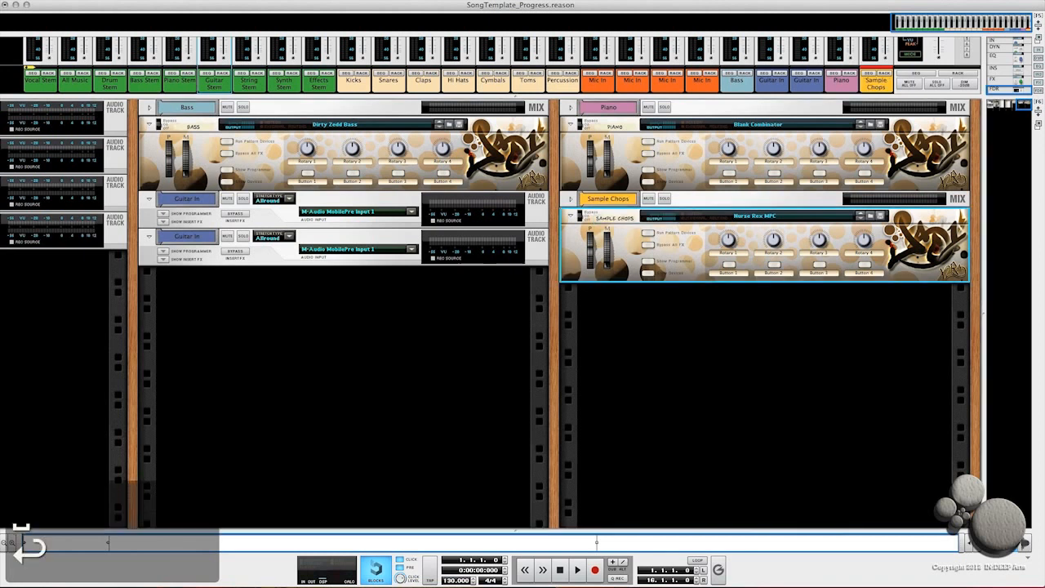
pyautogui.click(571, 198)
pyautogui.click(570, 108)
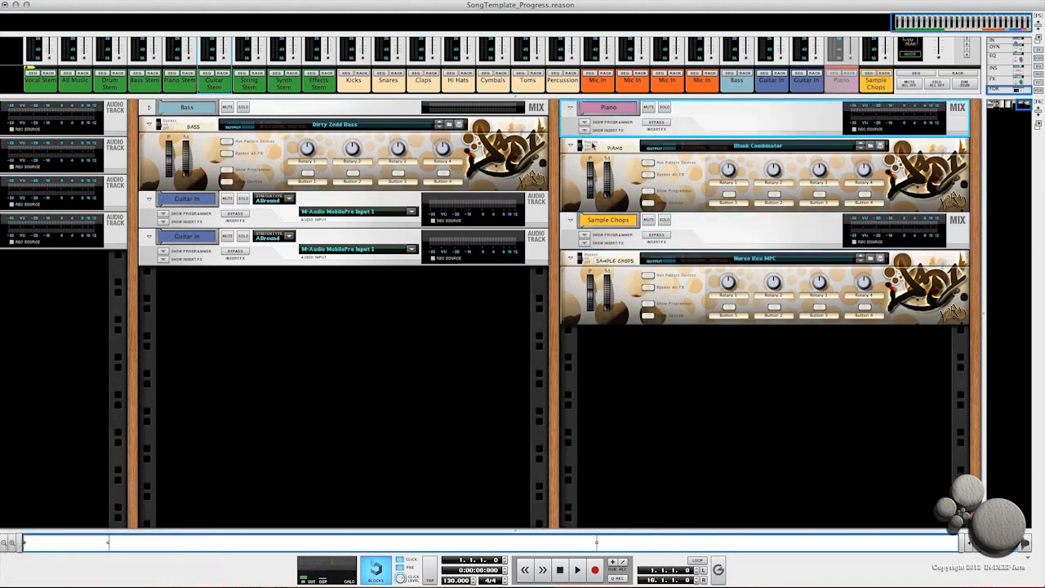
pyautogui.press('Tab')
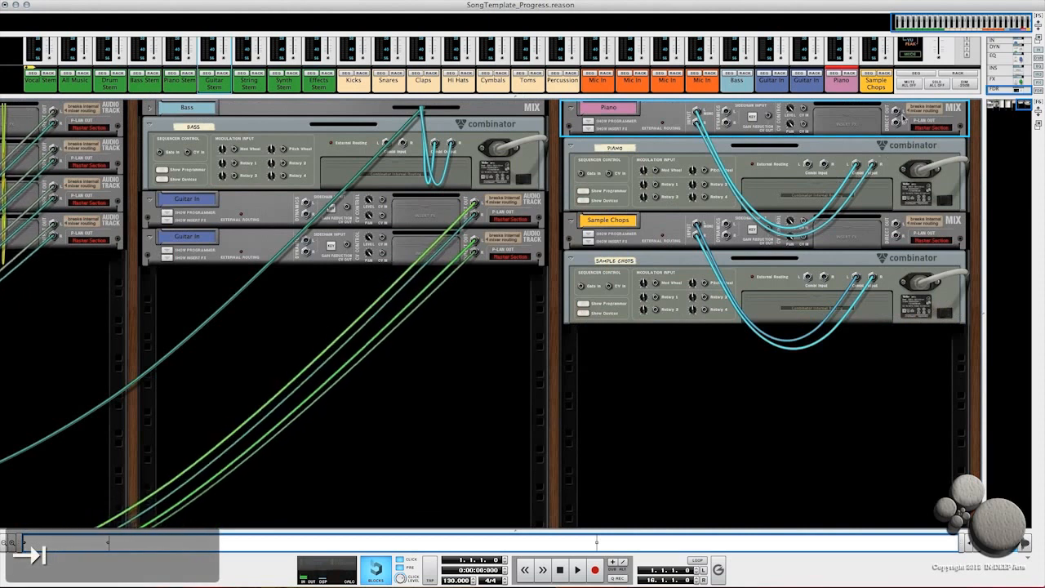
pyautogui.click(902, 202)
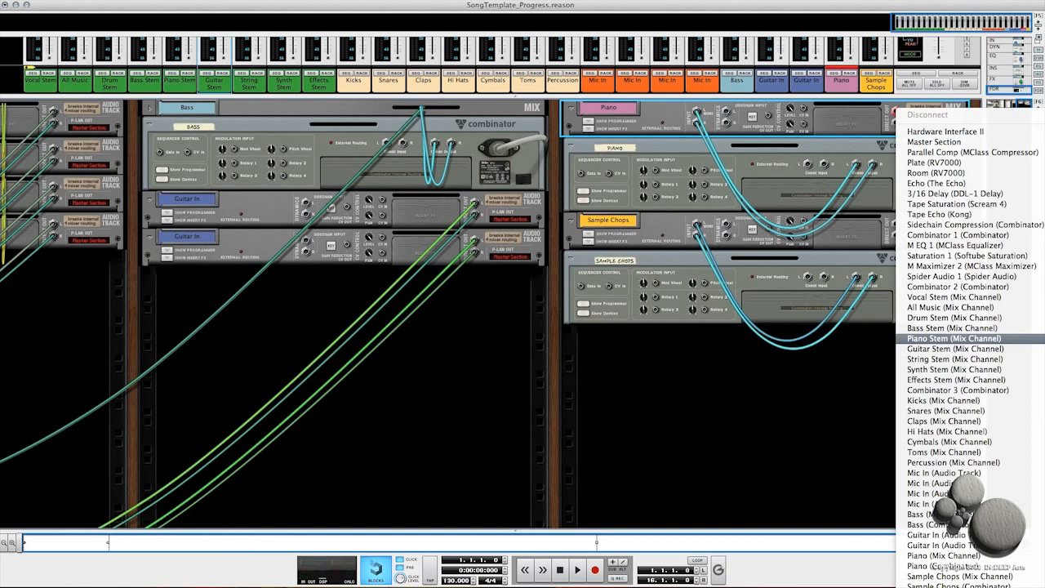
pyautogui.click(950, 338)
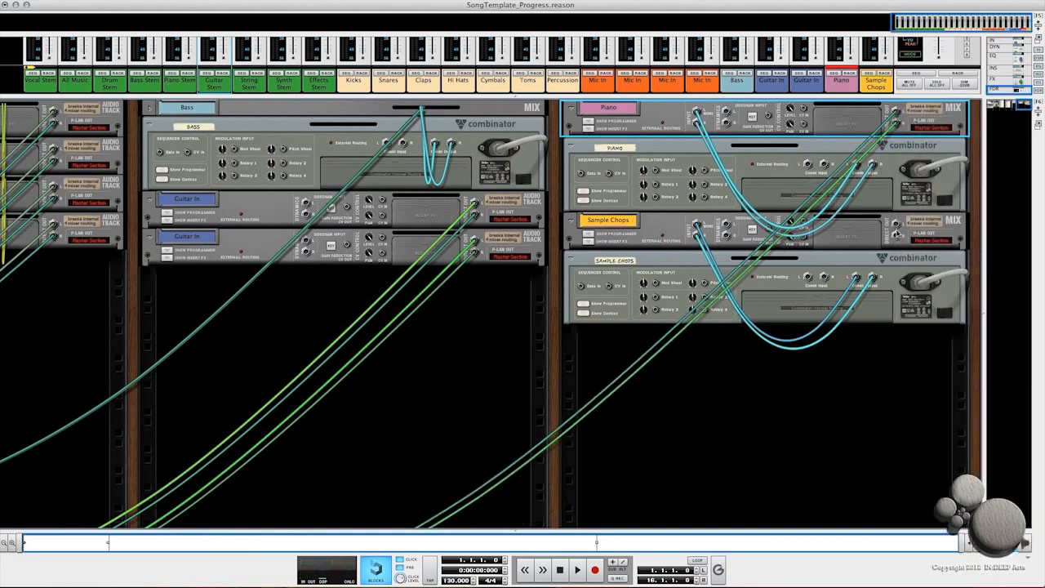
# Step: Route the Sample Chops mix channel's output to the Synth Stem mix channel
pyautogui.click(896, 225)
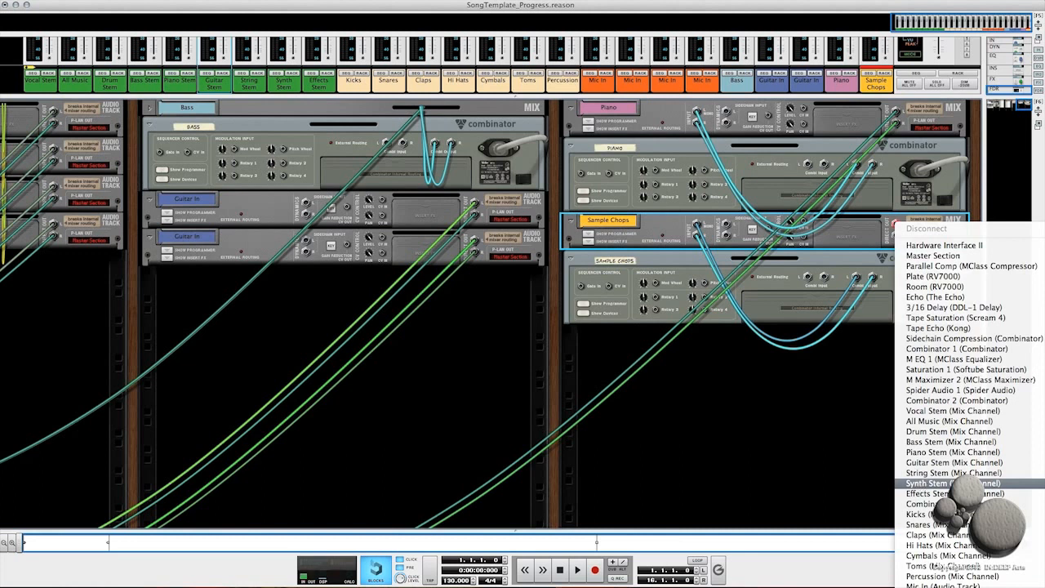
pyautogui.click(939, 483)
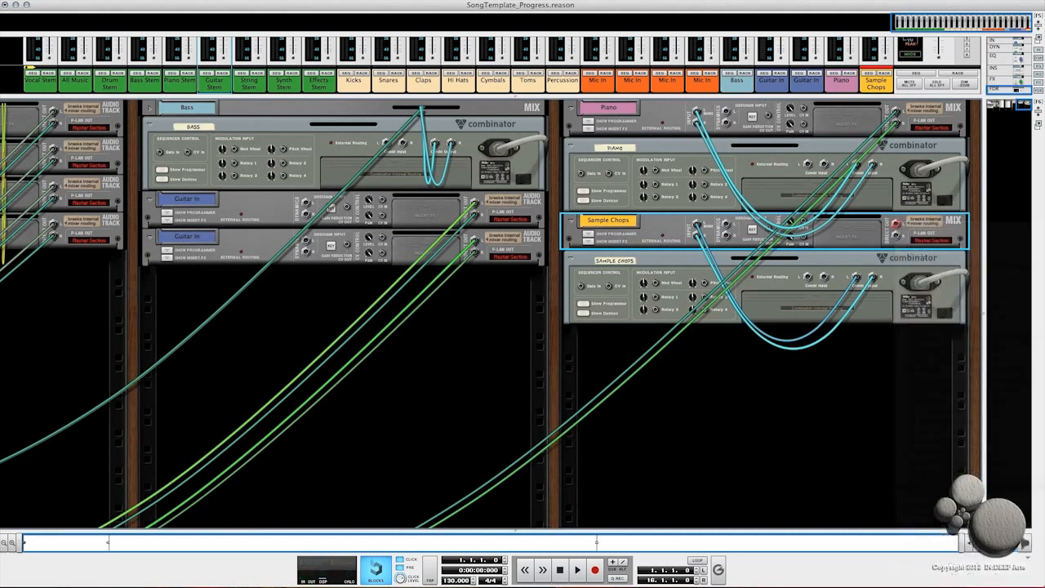
pyautogui.click(896, 224)
pyautogui.click(895, 225)
pyautogui.moveTo(896, 225); pyautogui.dragTo(899, 235)
pyautogui.click(896, 224)
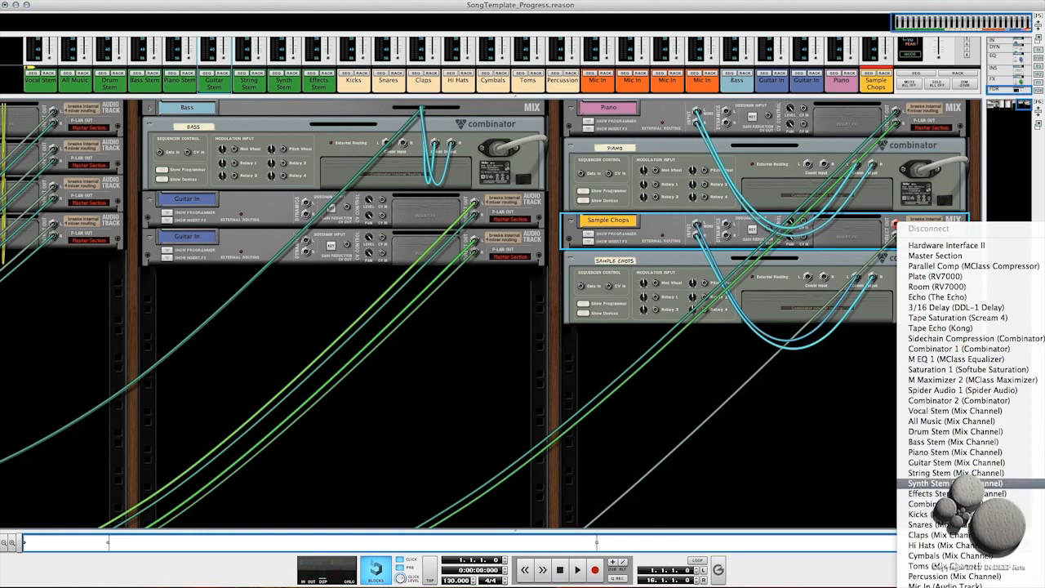
pyautogui.click(955, 483)
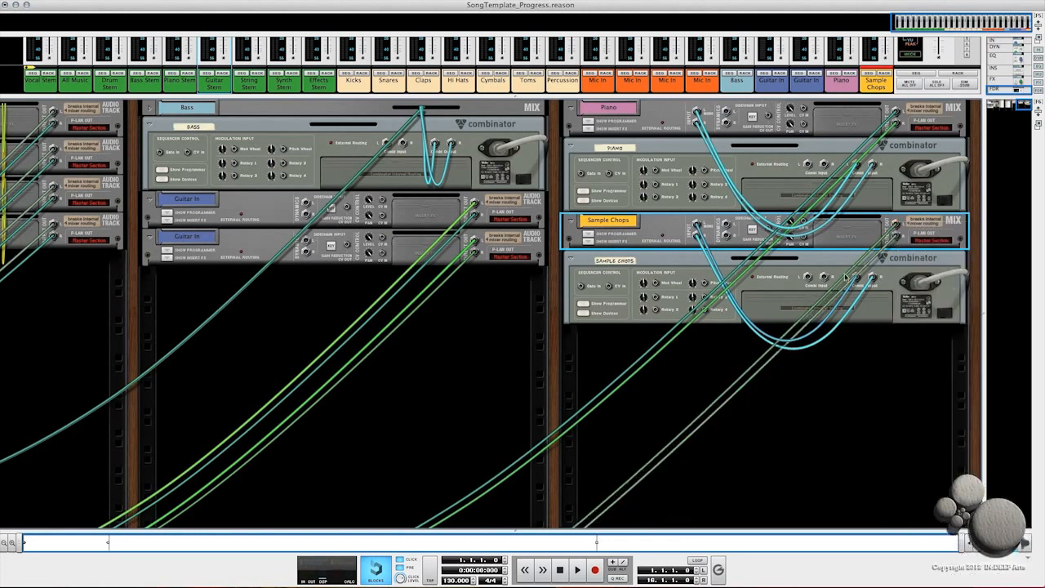
# Step: Return to the front of the rack and collapse the Sample Chops and Piano mix channels
pyautogui.press('Tab')
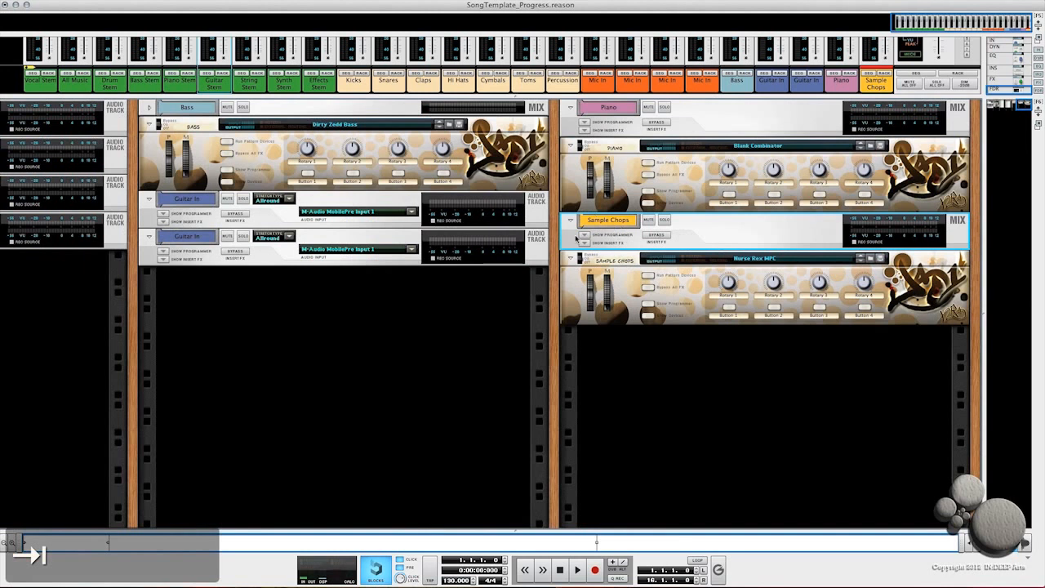
pyautogui.click(570, 221)
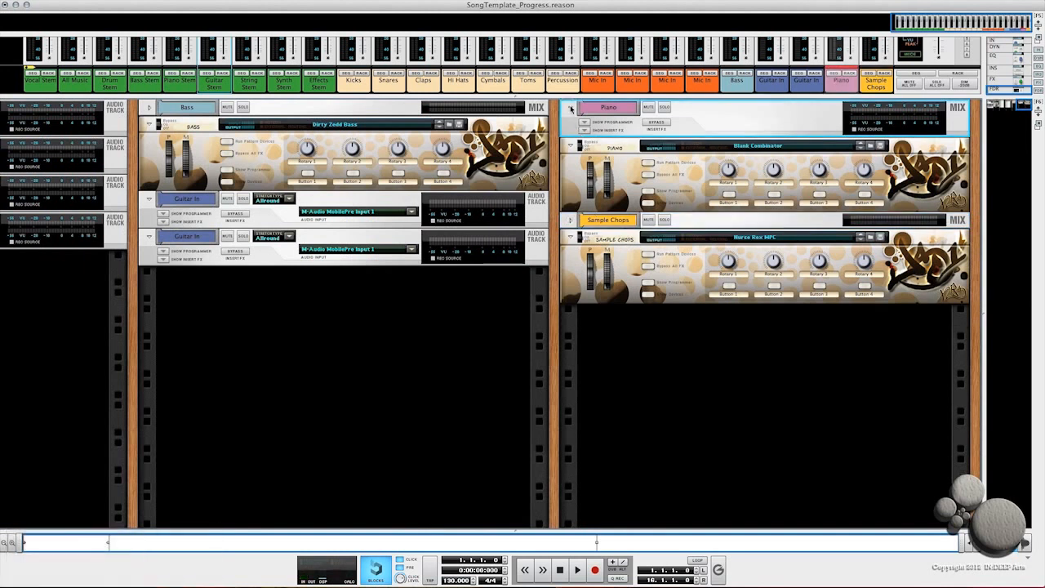
pyautogui.click(571, 107)
pyautogui.hscroll(-5, 406, 267)
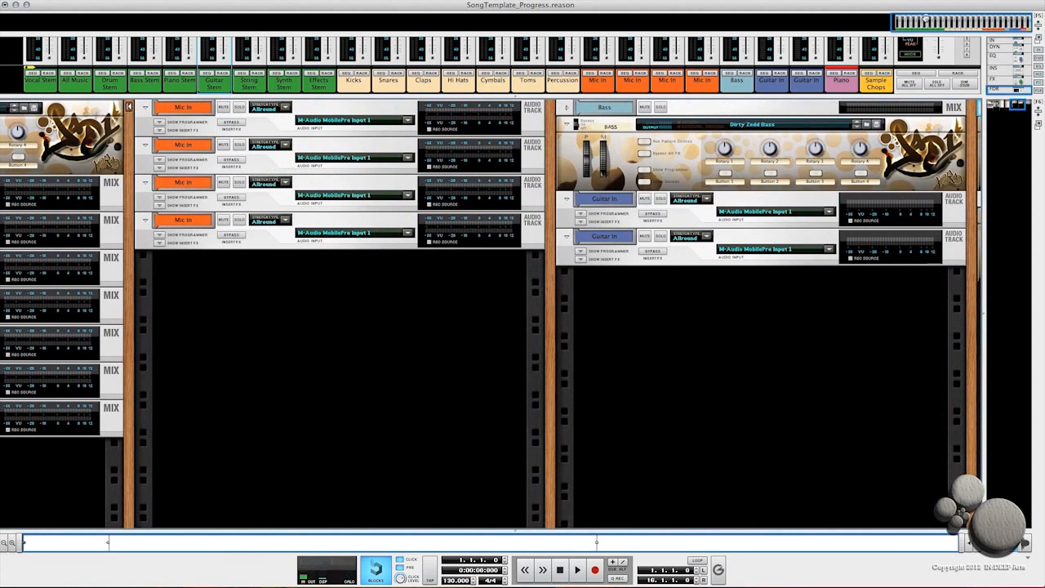
pyautogui.hscroll(5, 847, 251)
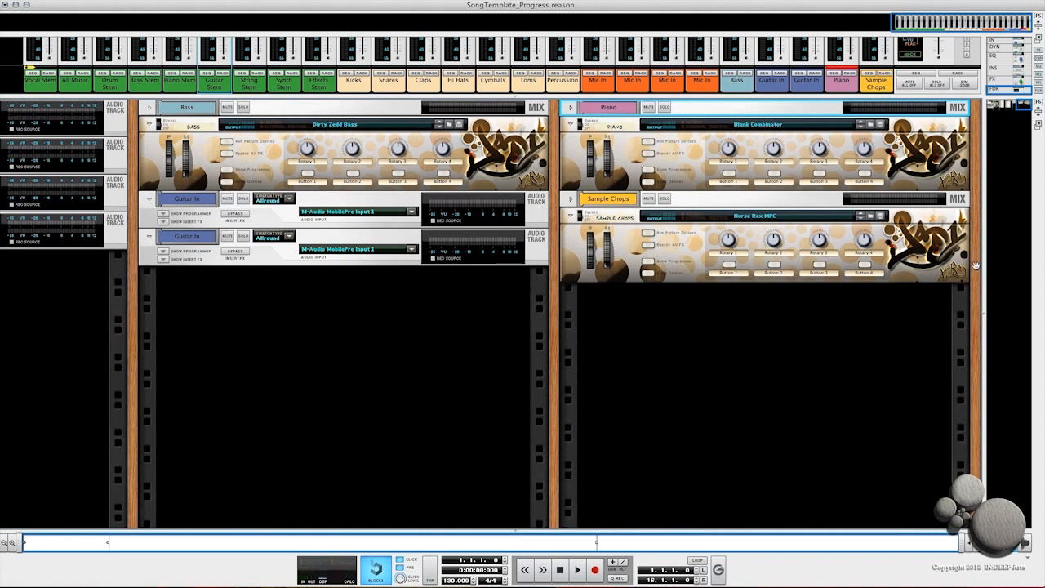
# Step: Create a new instrument from the Blank Combinator.cmb favourite below the Sample Chops Combinator
pyautogui.rightClick(665, 308)
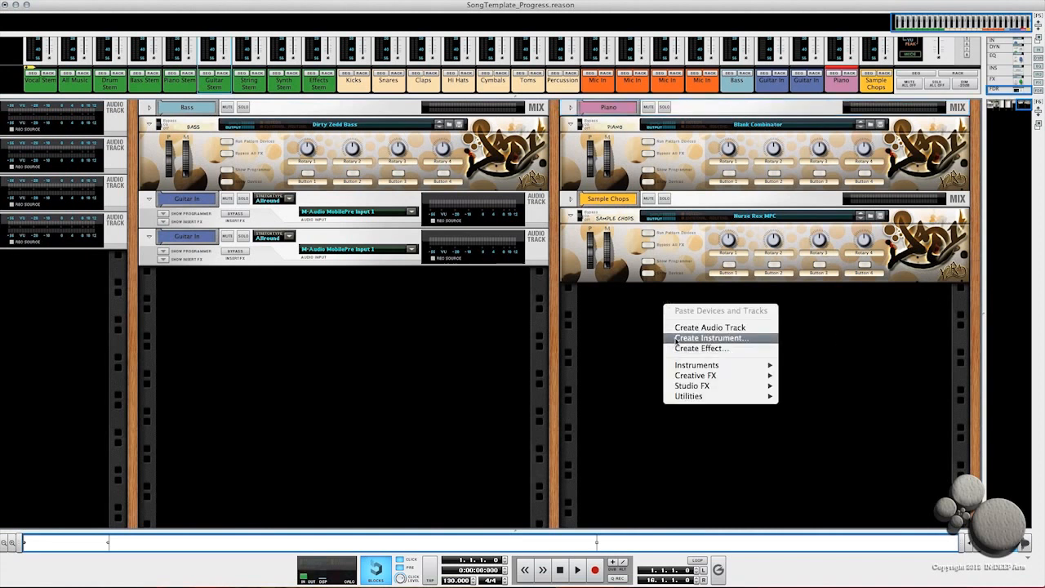
pyautogui.click(676, 338)
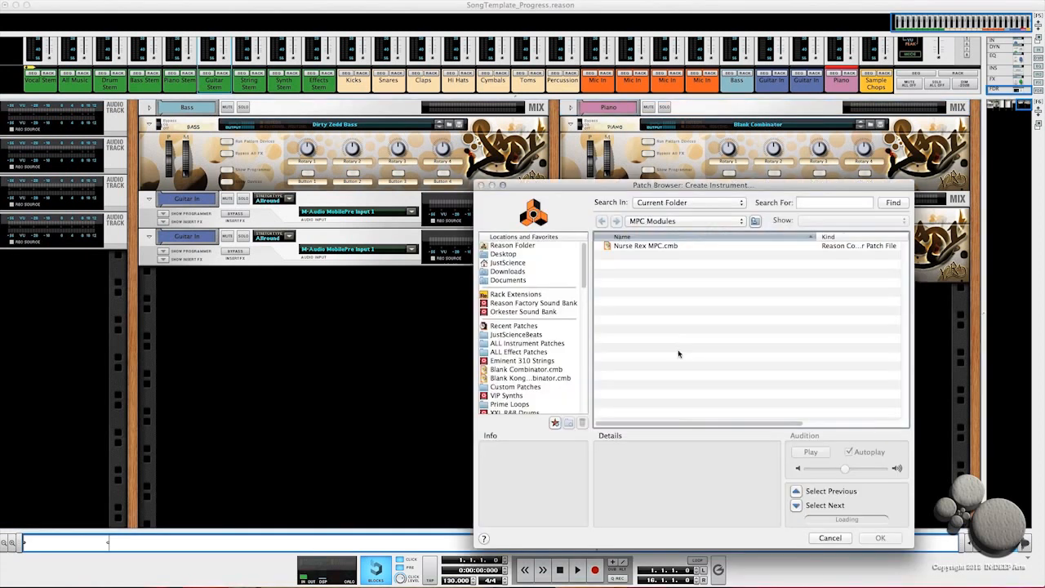
pyautogui.click(520, 370)
pyautogui.press('Return')
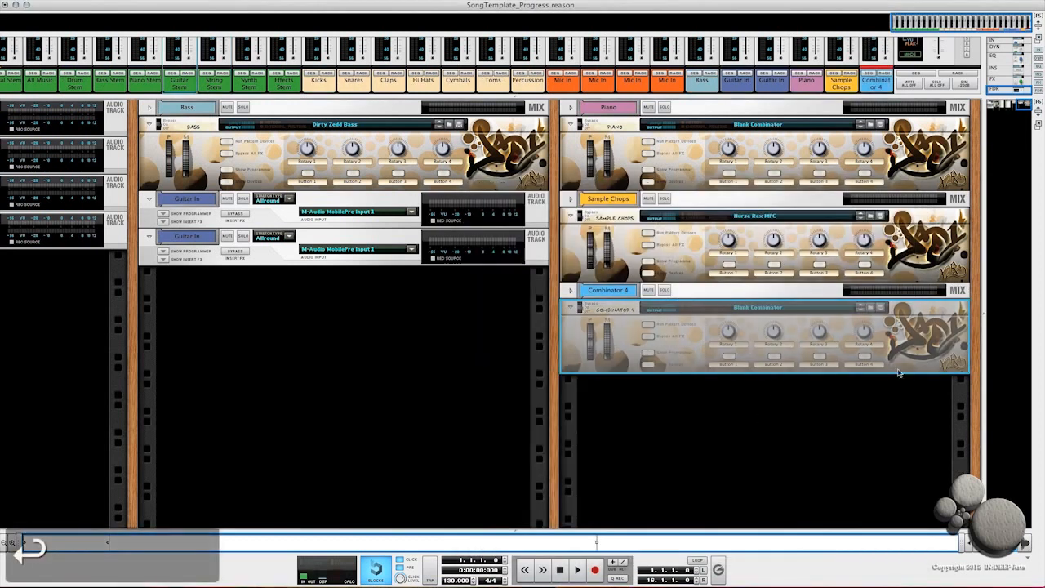
# Step: Rename the new Combinator to Brass
pyautogui.click(610, 310)
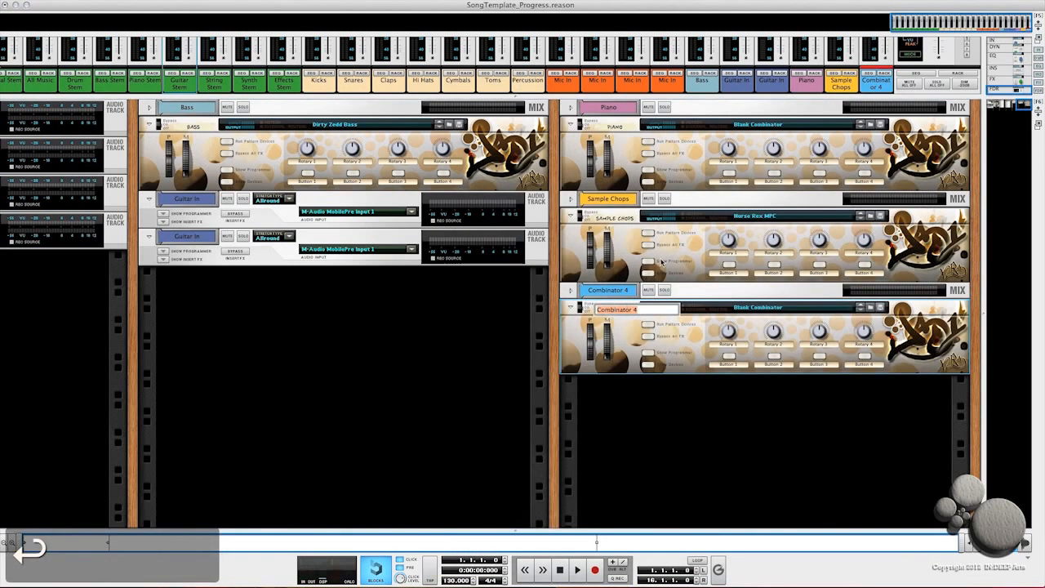
pyautogui.write('Bri')
pyautogui.write('s')
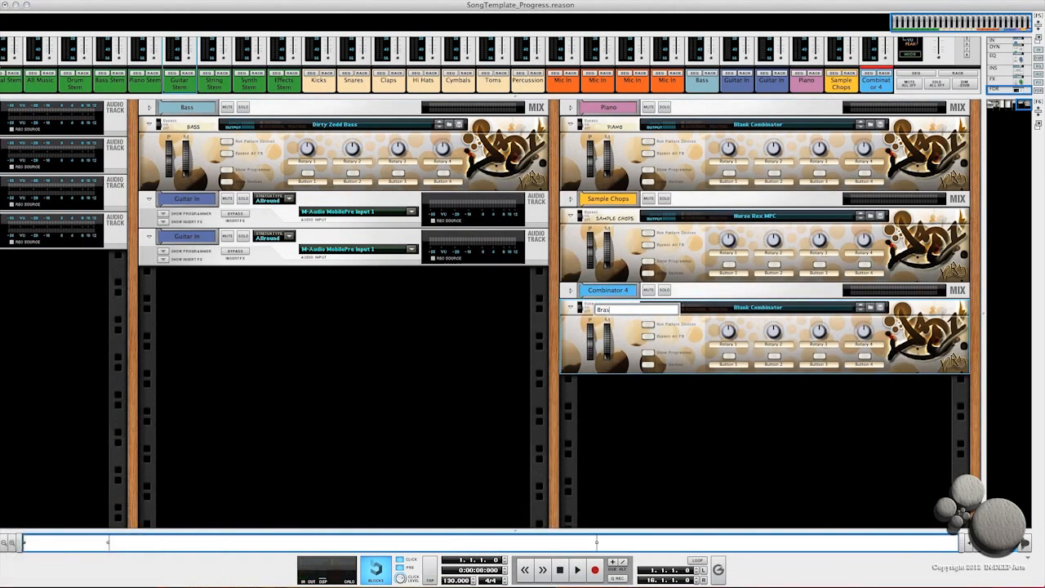
pyautogui.write('s')
pyautogui.press('Return')
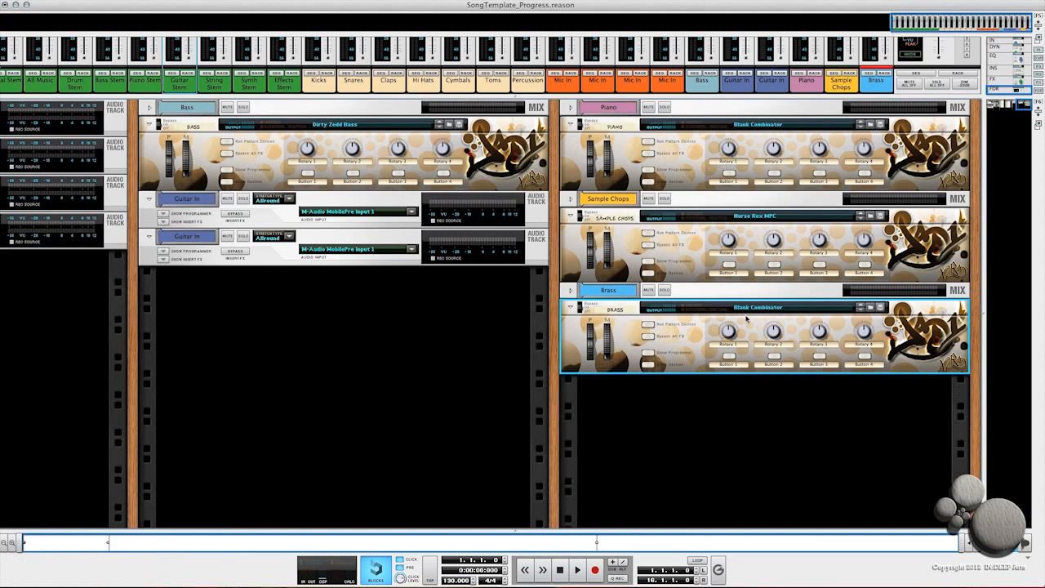
# Step: Load the Big Brass Section.cmb patch from the Brass folder into the Brass Combinator
pyautogui.click(871, 307)
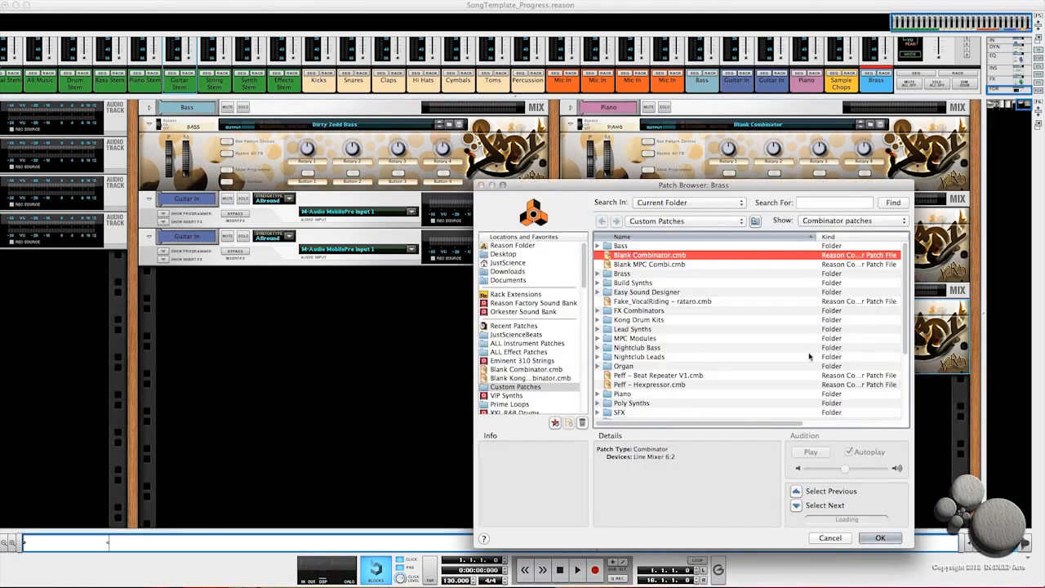
pyautogui.doubleClick(619, 275)
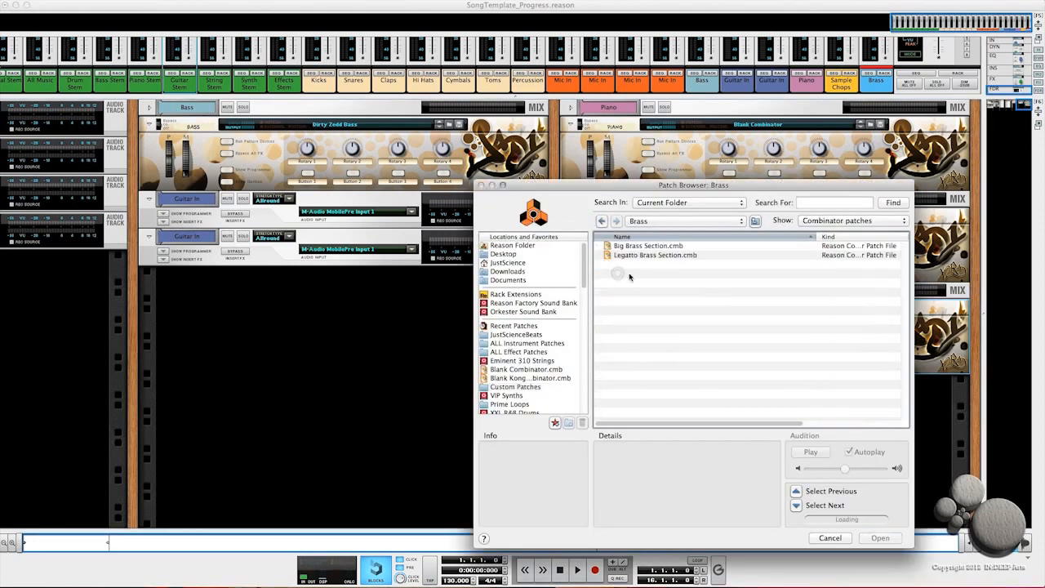
pyautogui.click(630, 246)
pyautogui.doubleClick(630, 245)
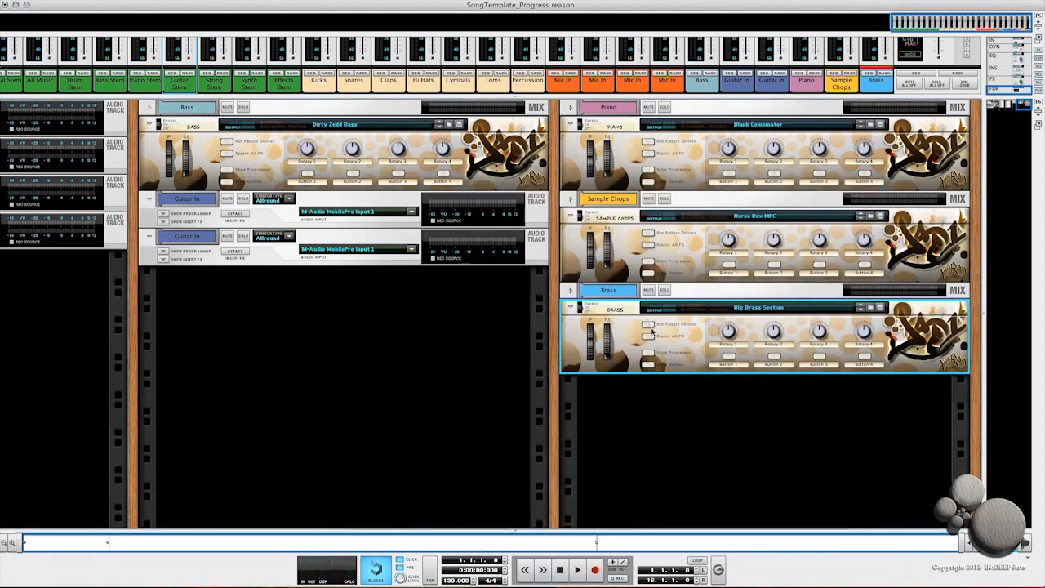
# Step: Create another instrument from the Blank Combinator.cmb favourite below the Brass Combinator
pyautogui.rightClick(686, 403)
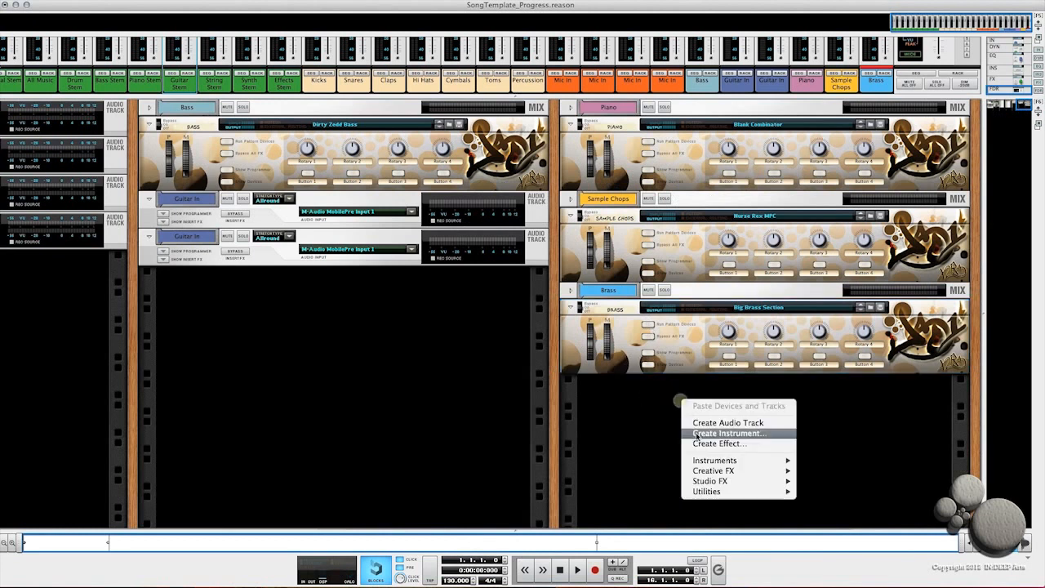
pyautogui.click(704, 433)
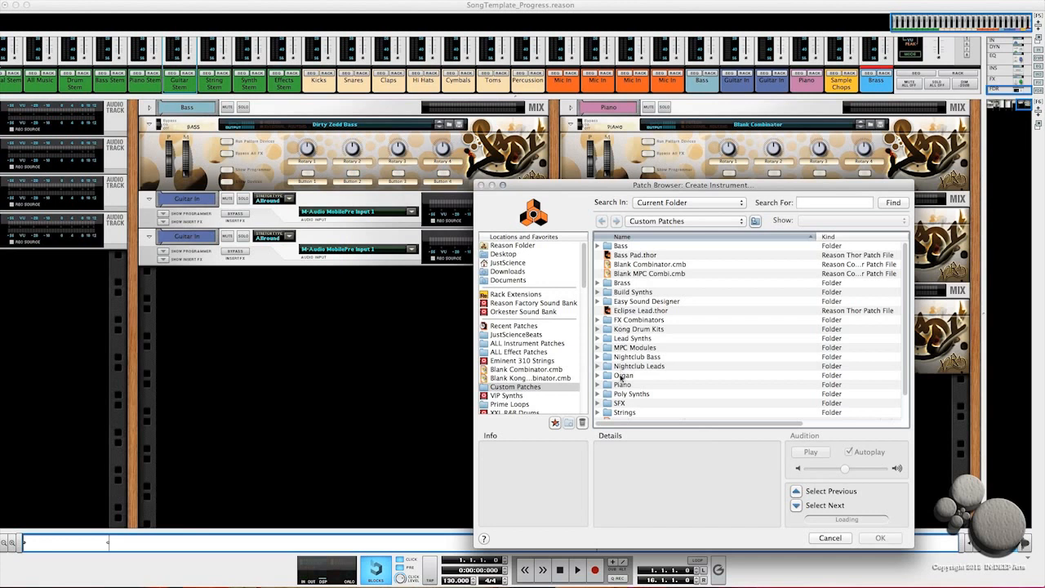
pyautogui.doubleClick(533, 369)
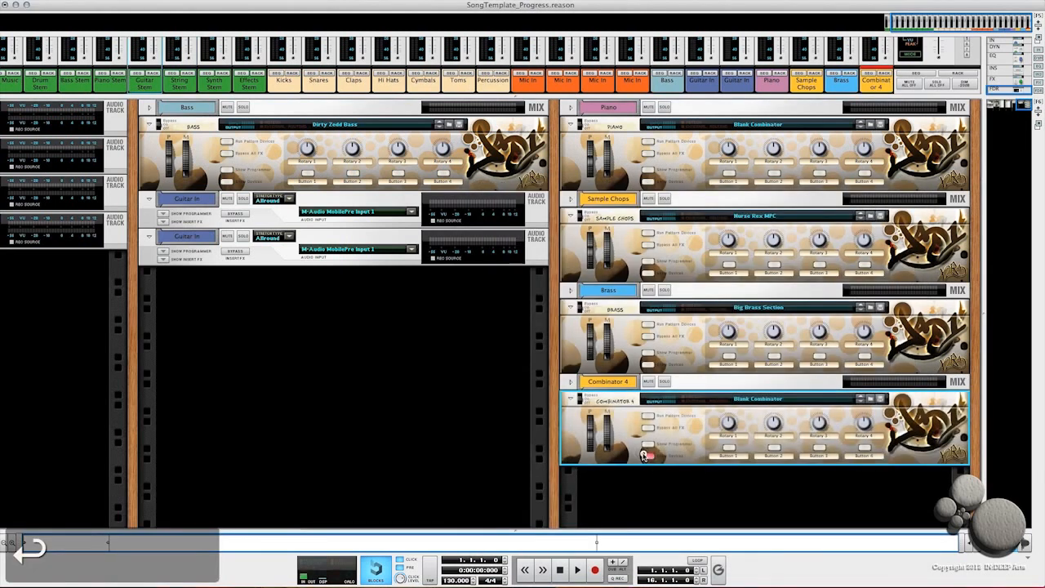
# Step: Load the Legatto String Section.cmb patch from the Strings folder into the new Combinator
pyautogui.click(870, 397)
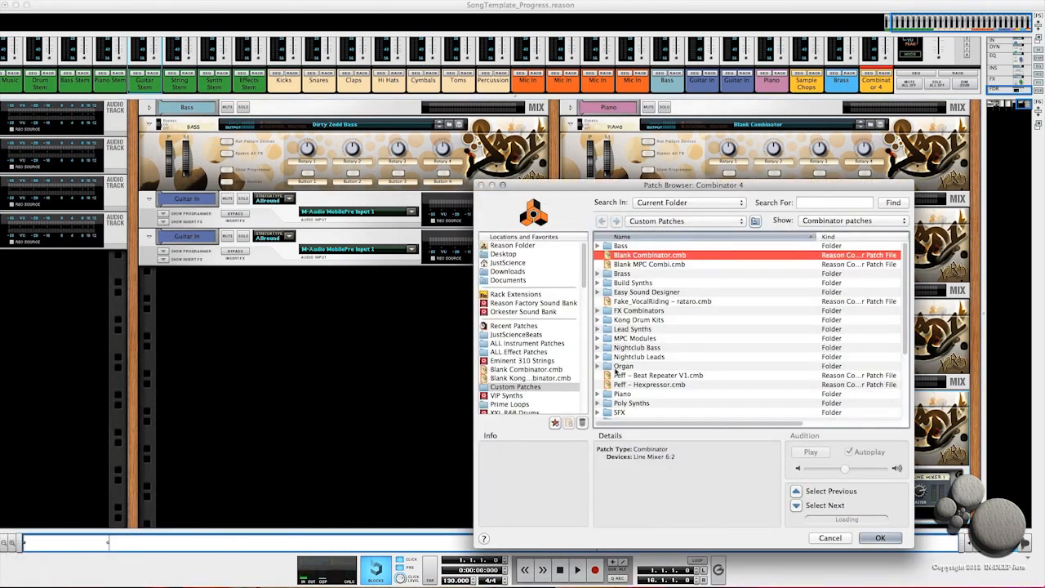
pyautogui.scroll(-3, 617, 346)
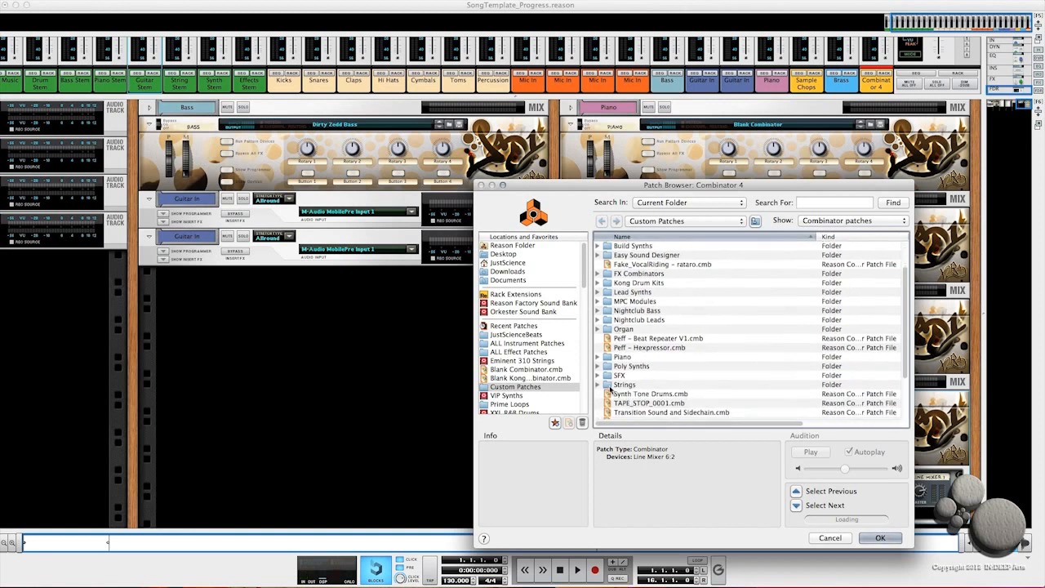
pyautogui.doubleClick(613, 386)
pyautogui.doubleClick(627, 283)
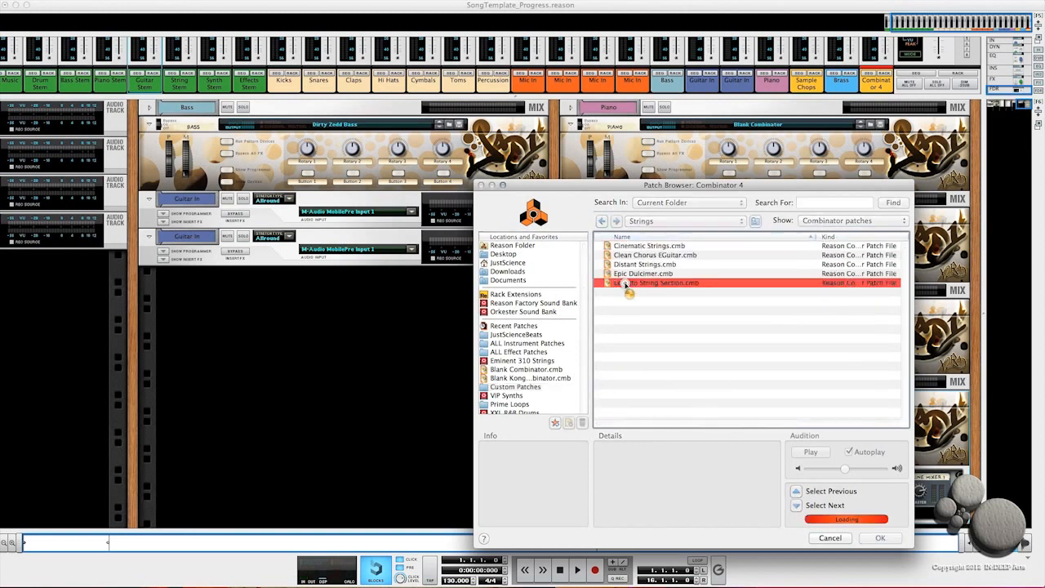
pyautogui.click(649, 456)
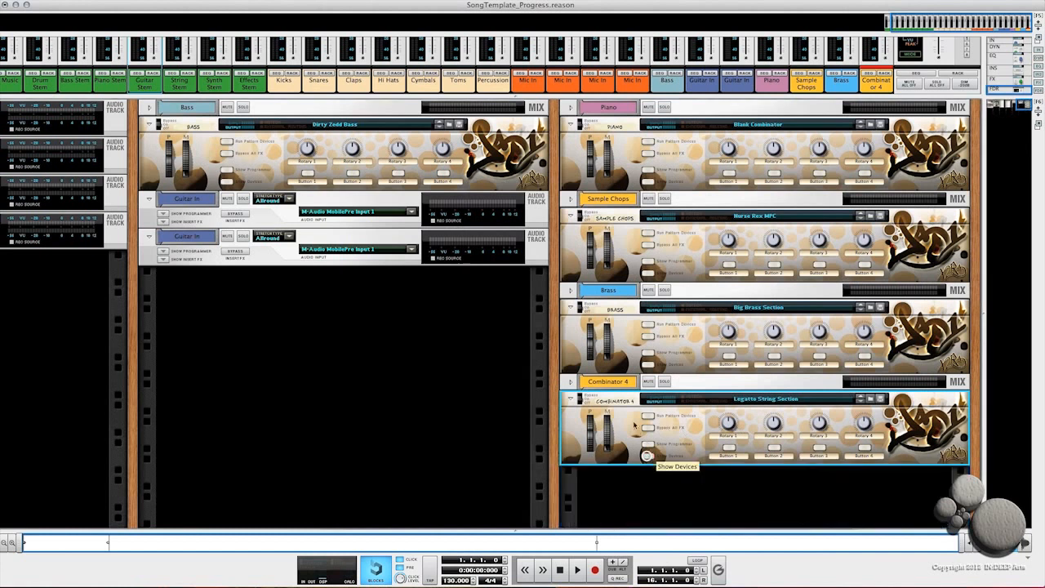
# Step: Rename the new Combinator to Strings
pyautogui.doubleClick(614, 400)
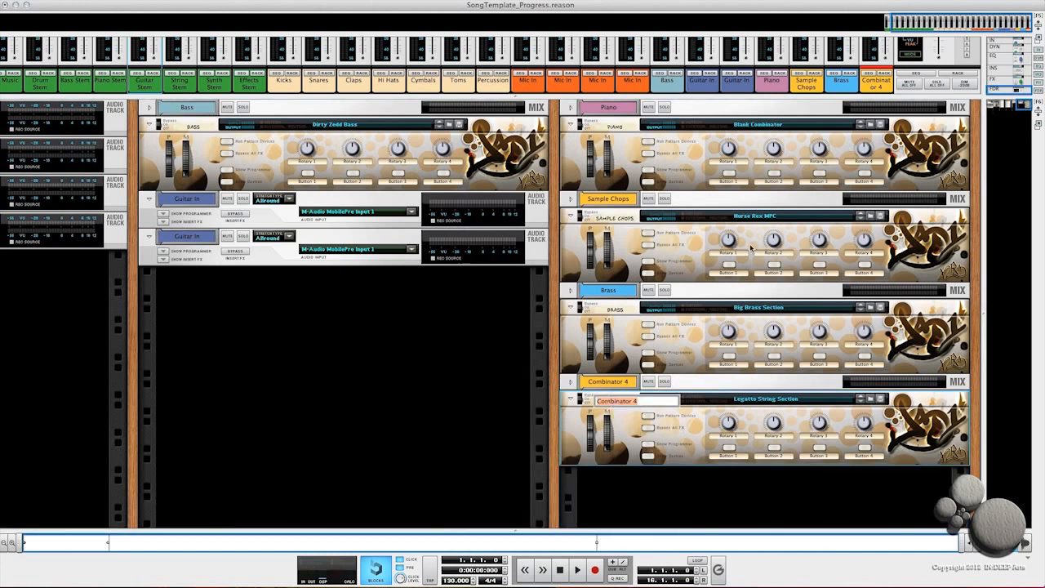
pyautogui.write('Stringds')
pyautogui.press('Return')
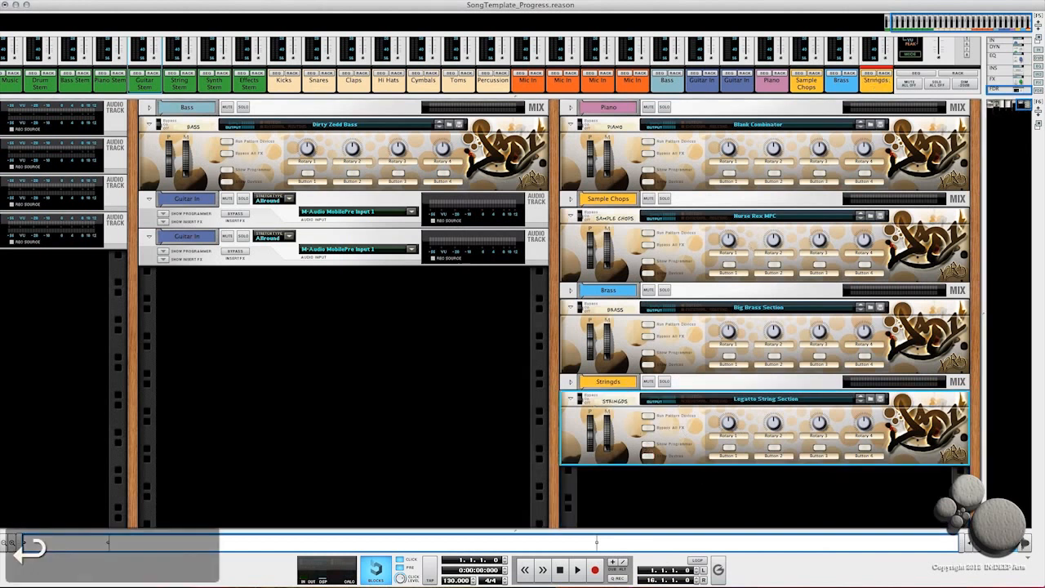
pyautogui.doubleClick(617, 401)
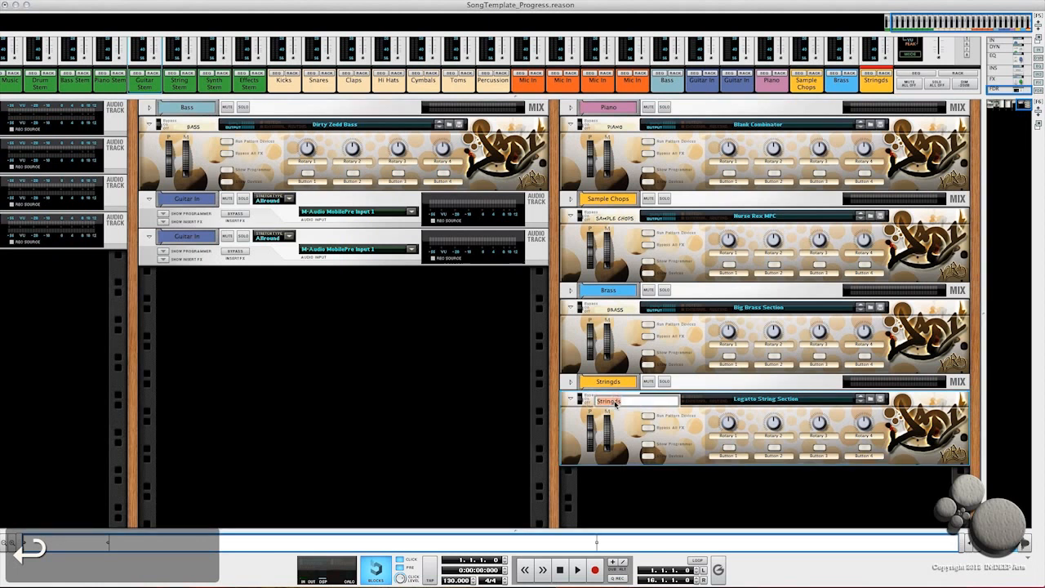
pyautogui.press('Right')
pyautogui.press('Down')
pyautogui.press('Left')
pyautogui.press('BackSpace')
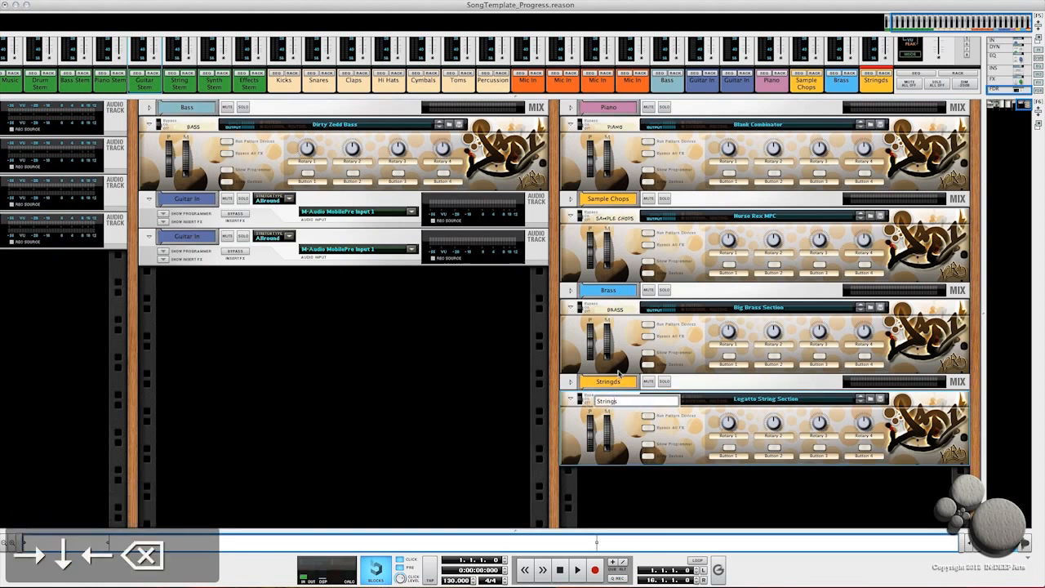
pyautogui.press('Return')
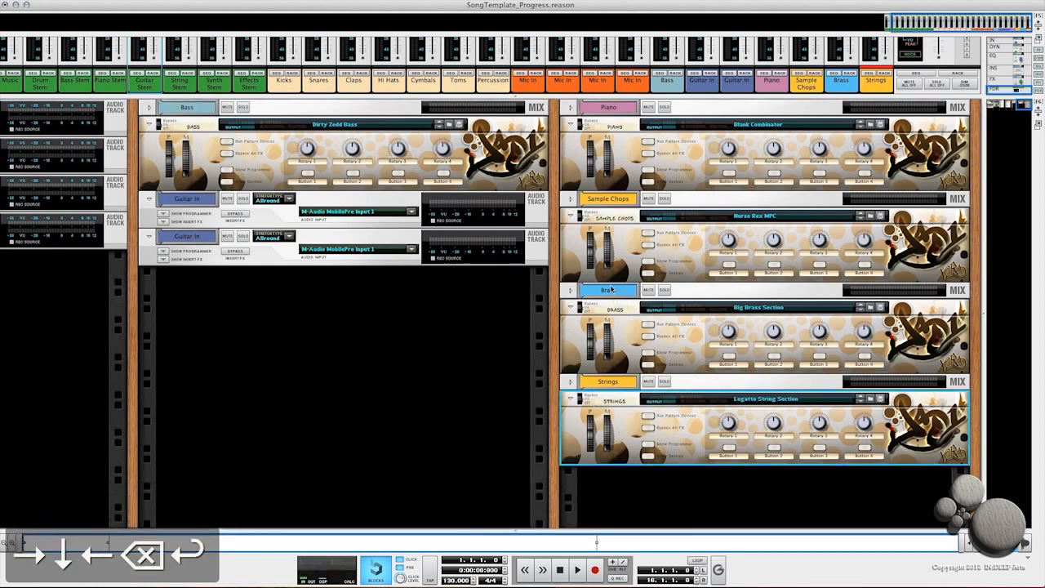
# Step: Set the Strings track colour to Light Blue
pyautogui.rightClick(624, 386)
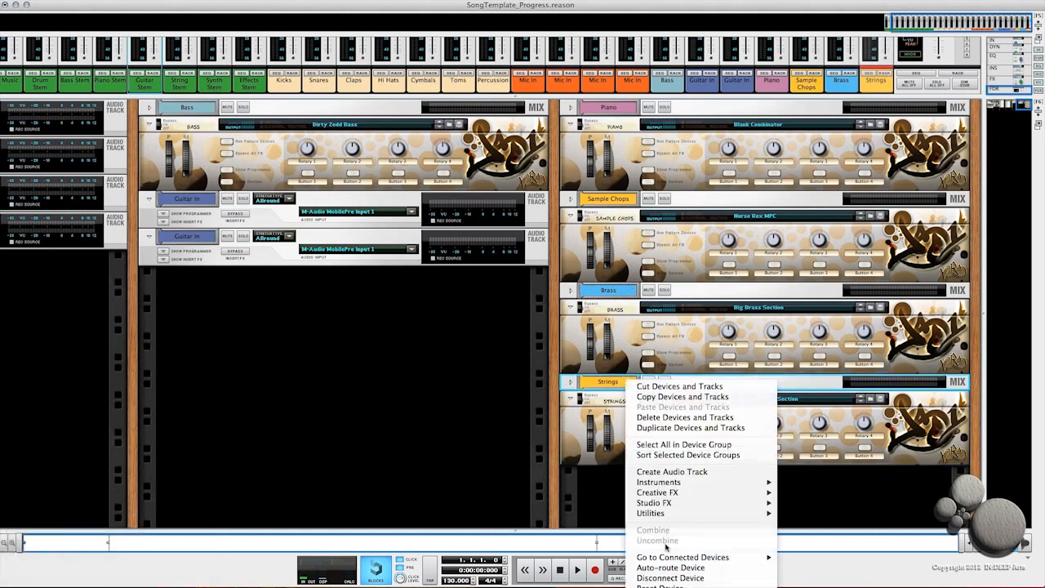
pyautogui.moveTo(656, 505)
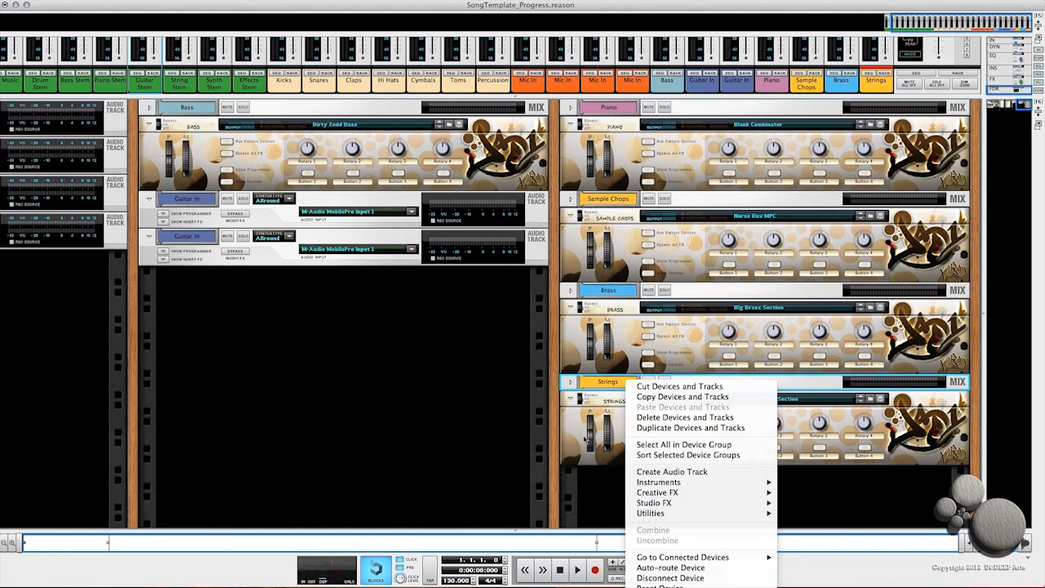
pyautogui.moveTo(702, 587)
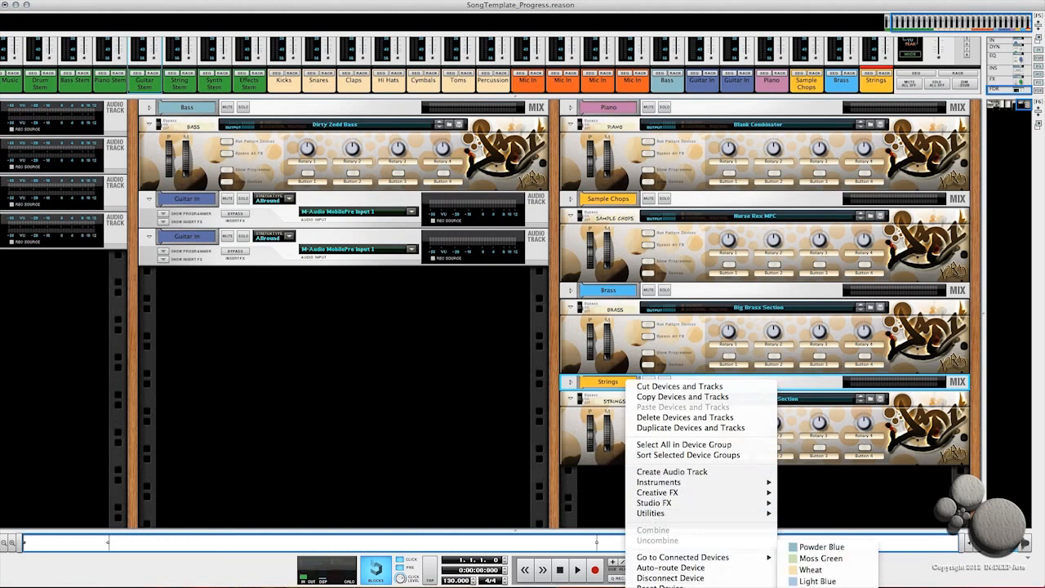
pyautogui.click(816, 581)
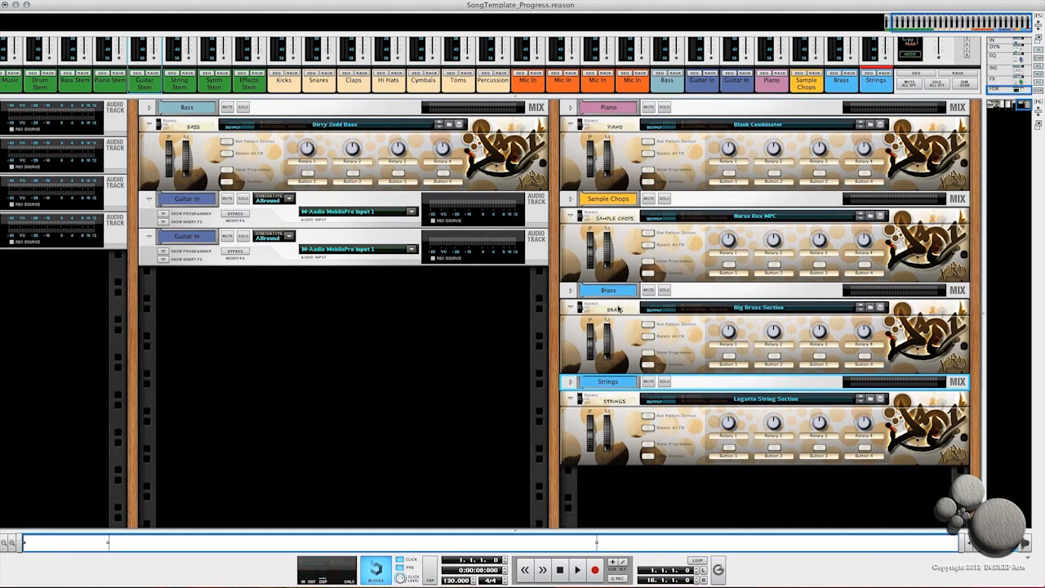
# Step: On the rack's back, route the Brass mix channel's output to the String Stem mix channel
pyautogui.press('Tab')
pyautogui.click(570, 290)
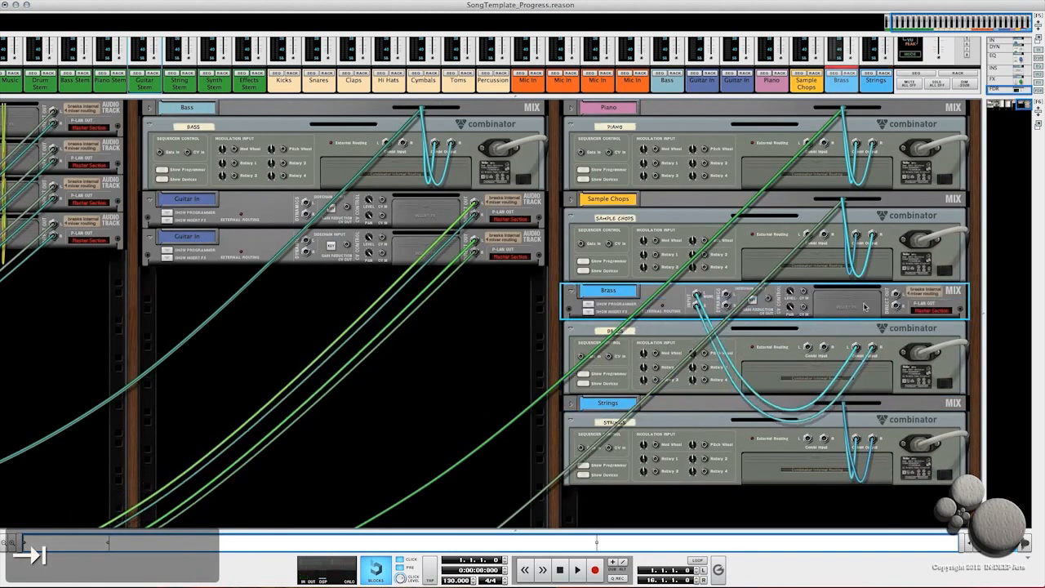
pyautogui.click(898, 295)
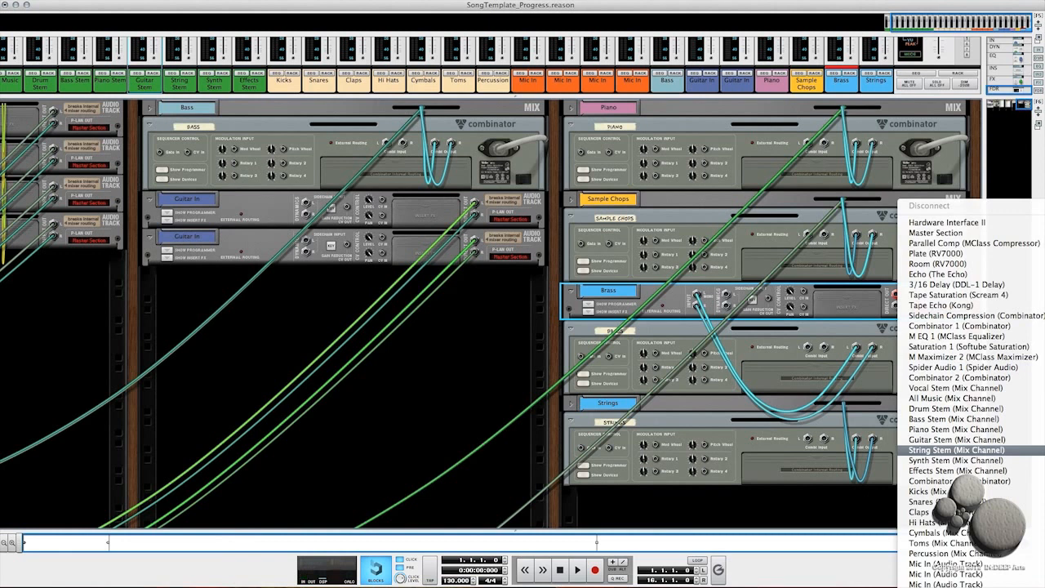
pyautogui.click(955, 450)
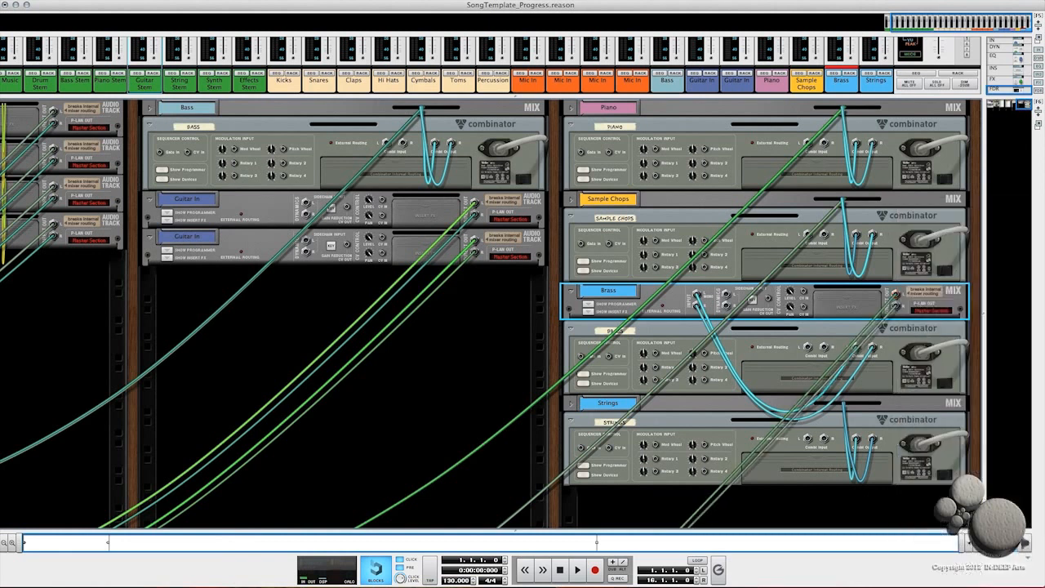
# Step: Route the Strings mix channel's output to the String Stem mix channel as well, then fold both channels and return to the rack front
pyautogui.click(569, 405)
pyautogui.click(900, 417)
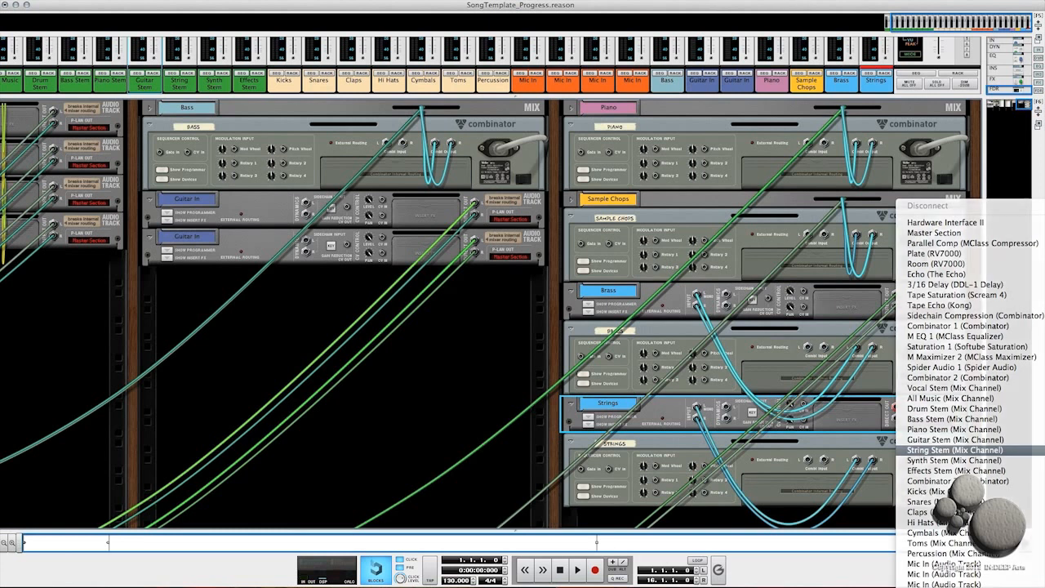
pyautogui.click(955, 450)
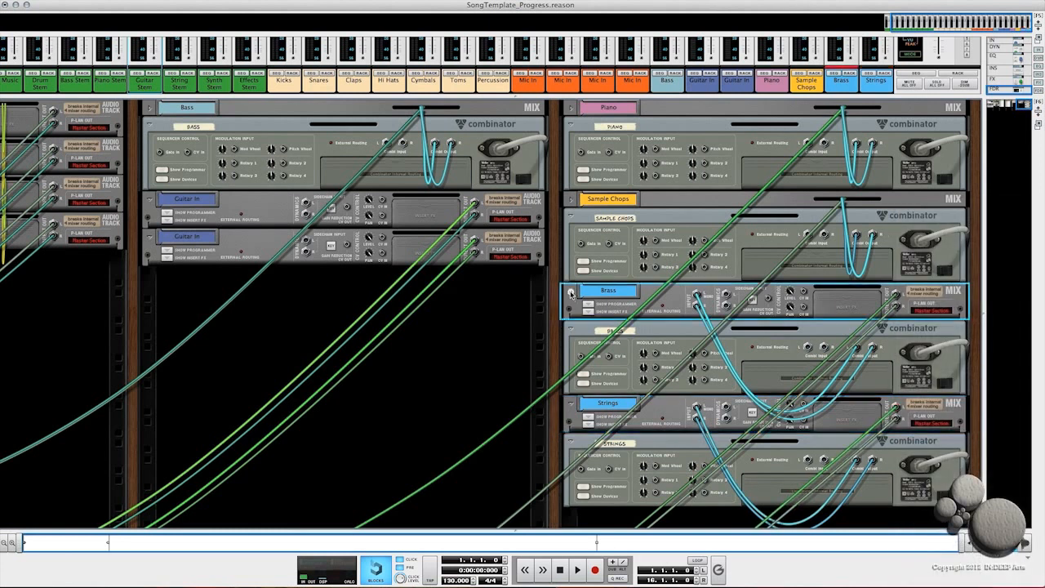
pyautogui.click(570, 291)
pyautogui.click(571, 382)
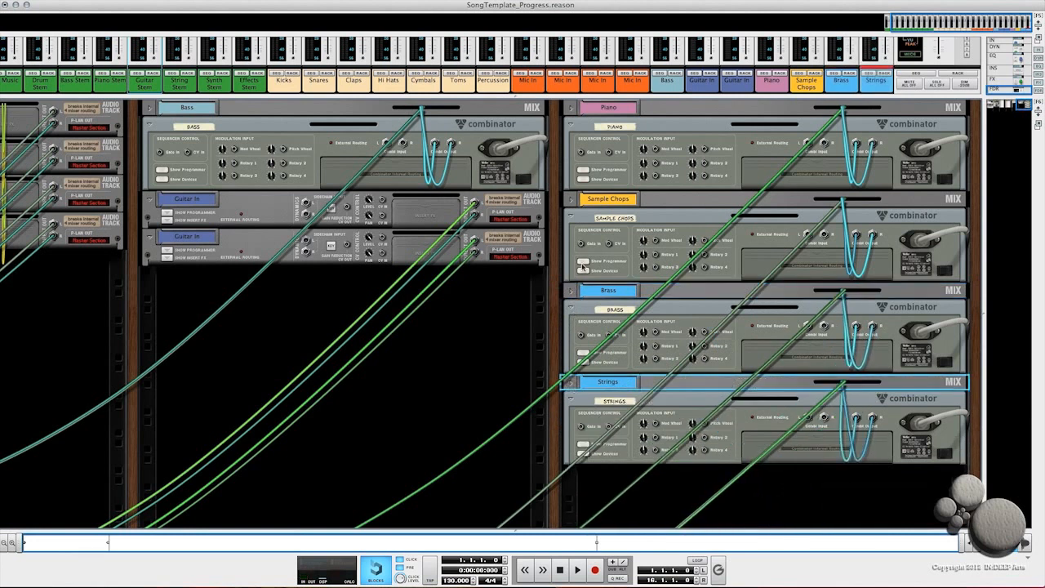
pyautogui.press('Tab')
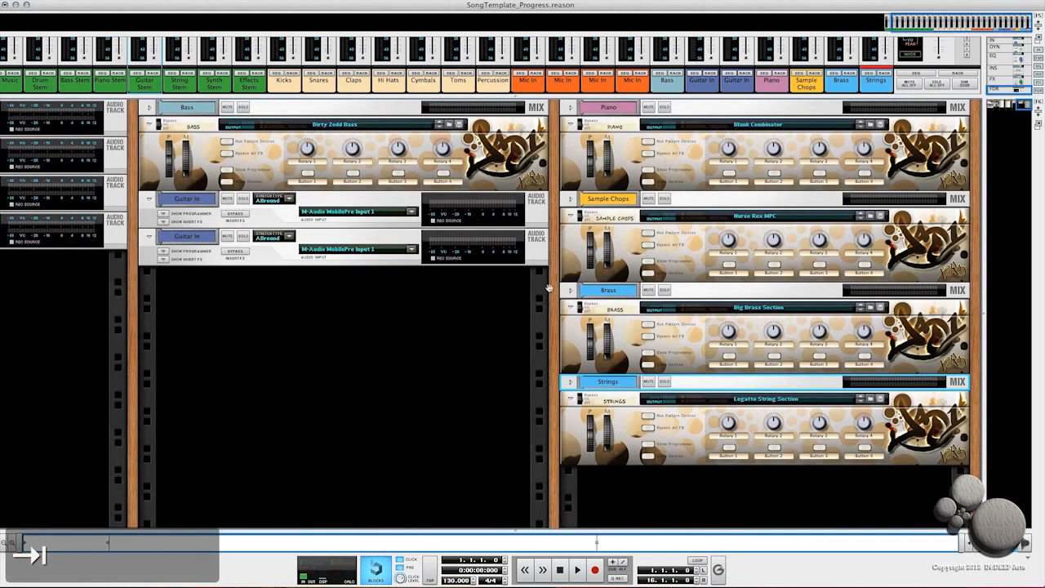
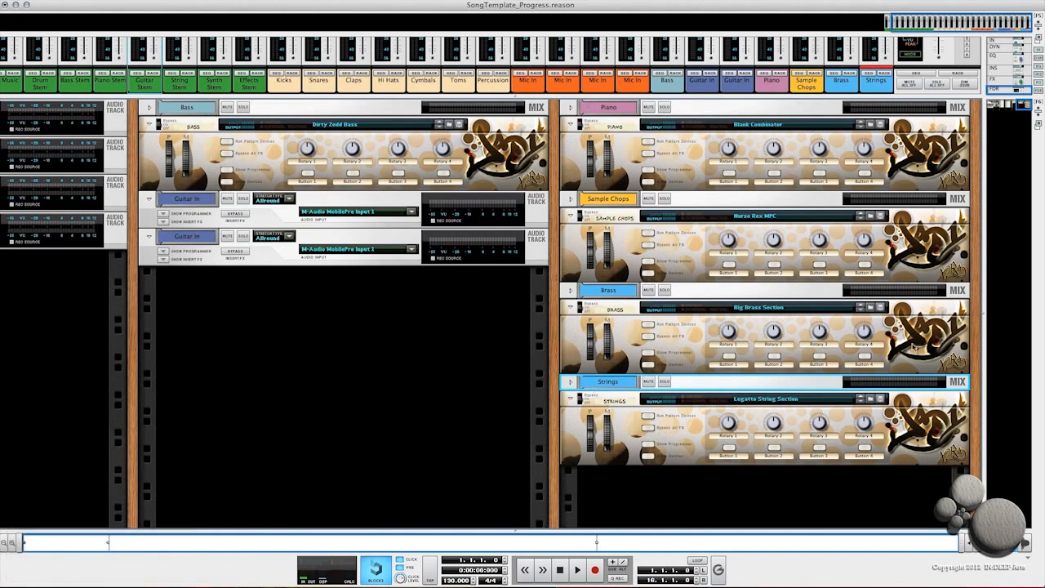
# Step: Create a new instrument in the rack from the Blank Combinator.cmb patch
pyautogui.rightClick(977, 255)
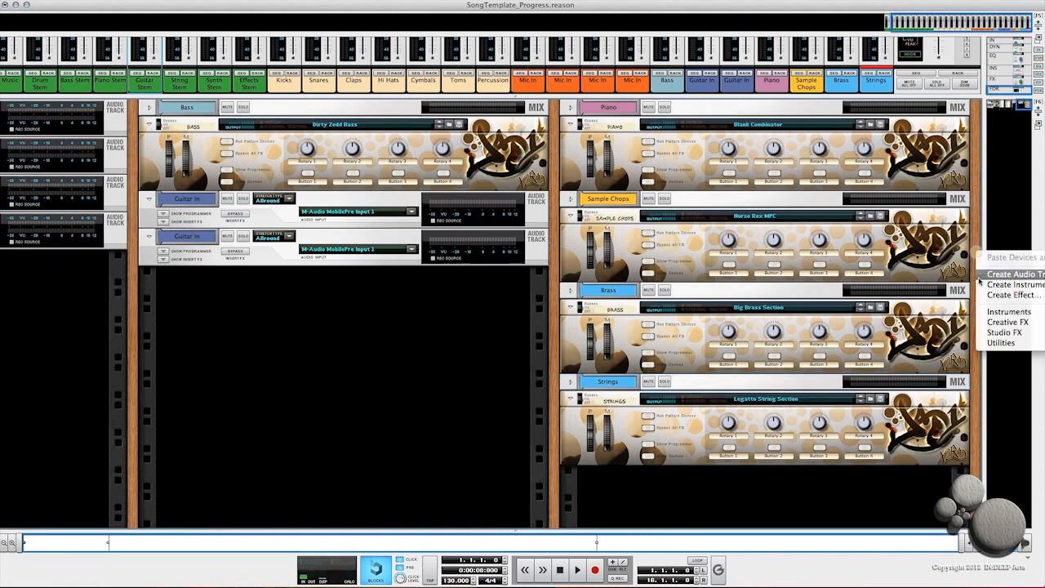
pyautogui.click(988, 285)
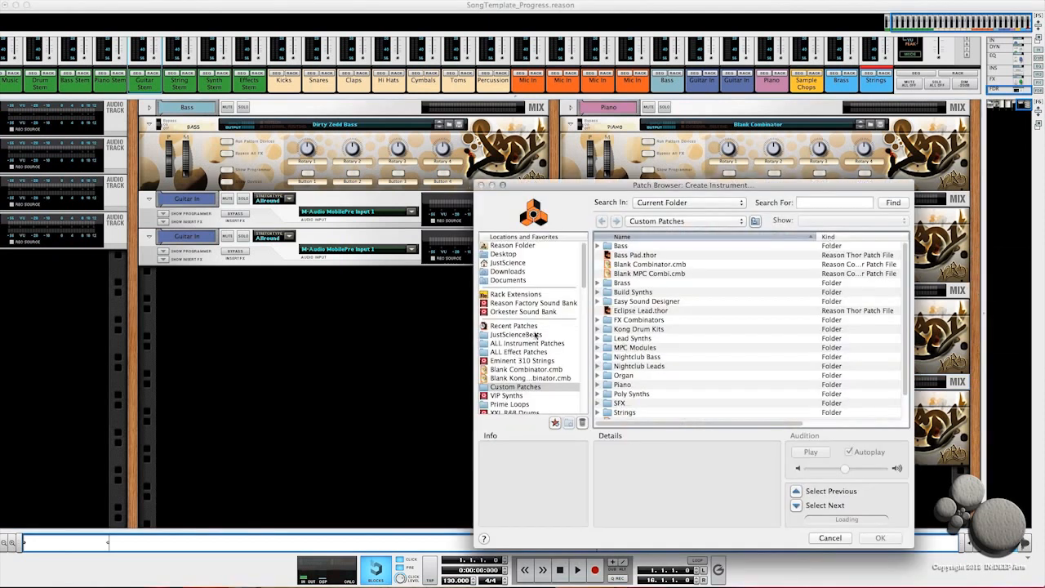
pyautogui.click(511, 371)
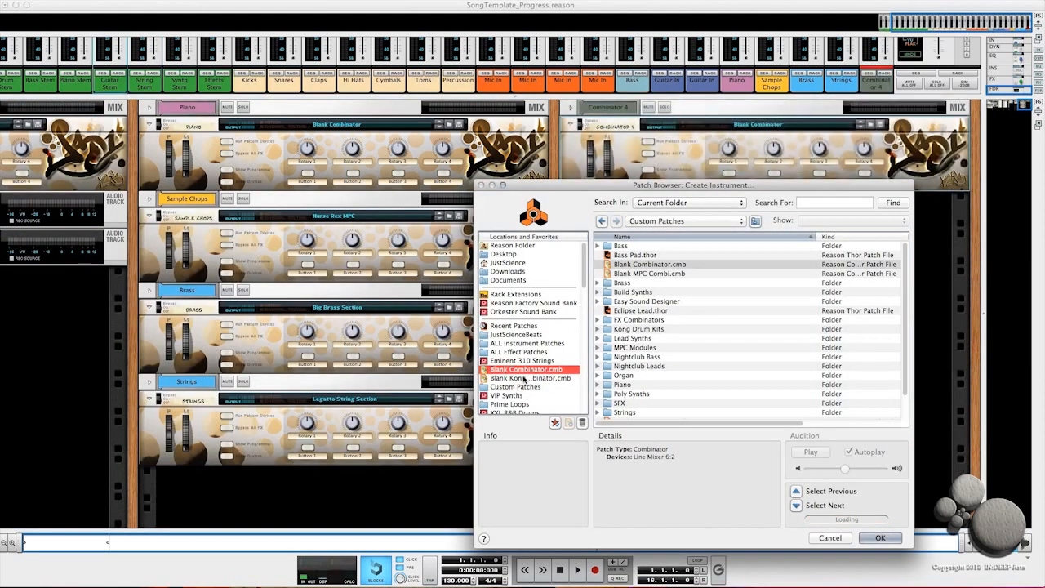
pyautogui.press('Return')
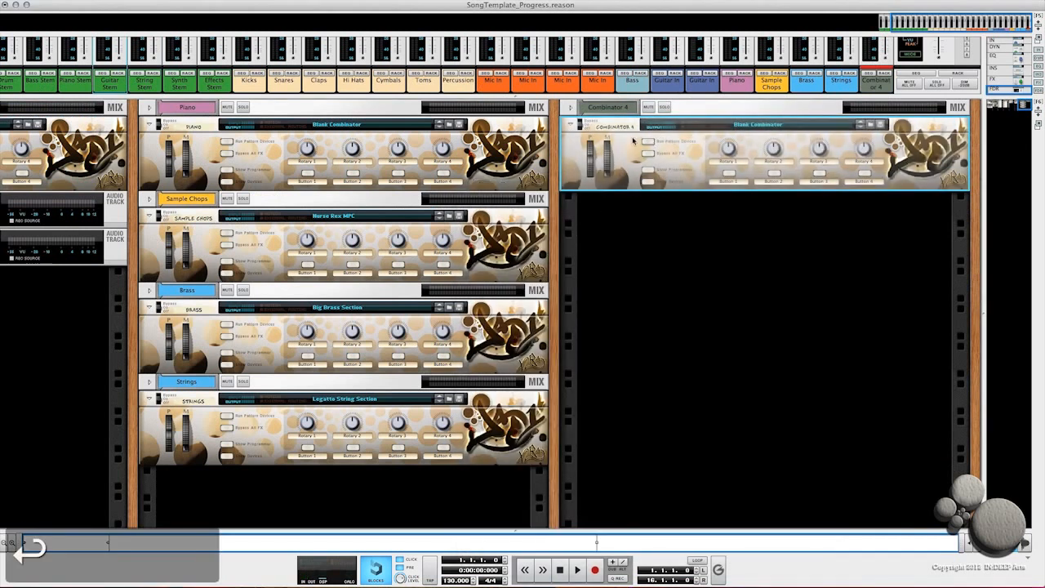
# Step: Rename the new Combinator to Synth 1
pyautogui.click(614, 125)
pyautogui.write('S')
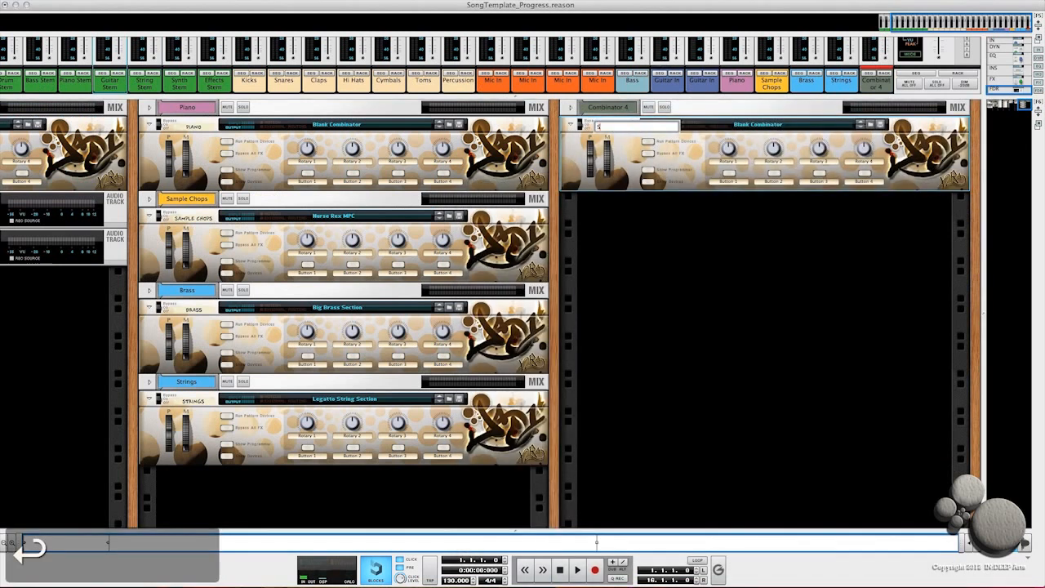
pyautogui.write('ynth 1')
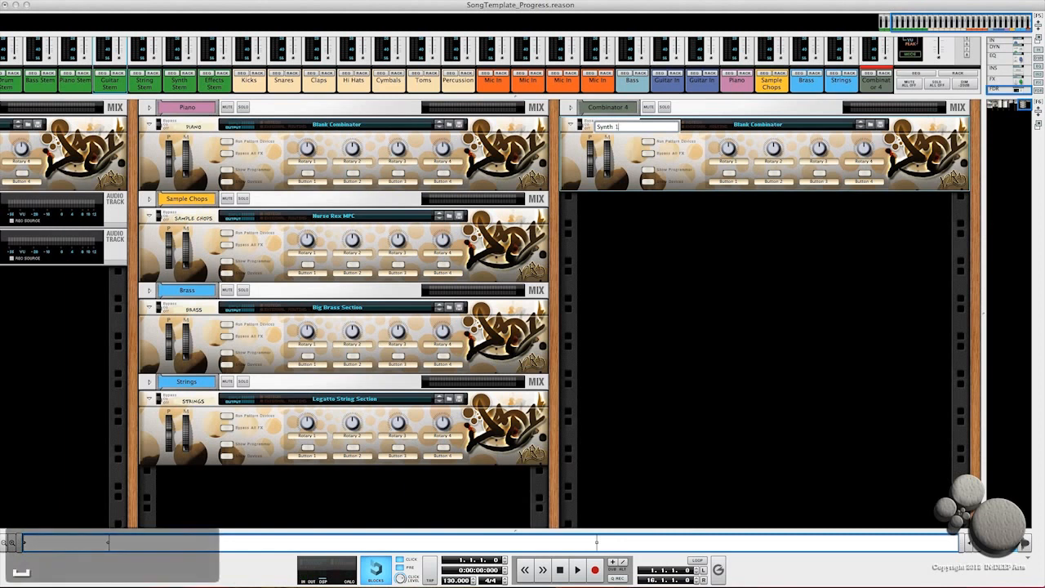
pyautogui.press('Return')
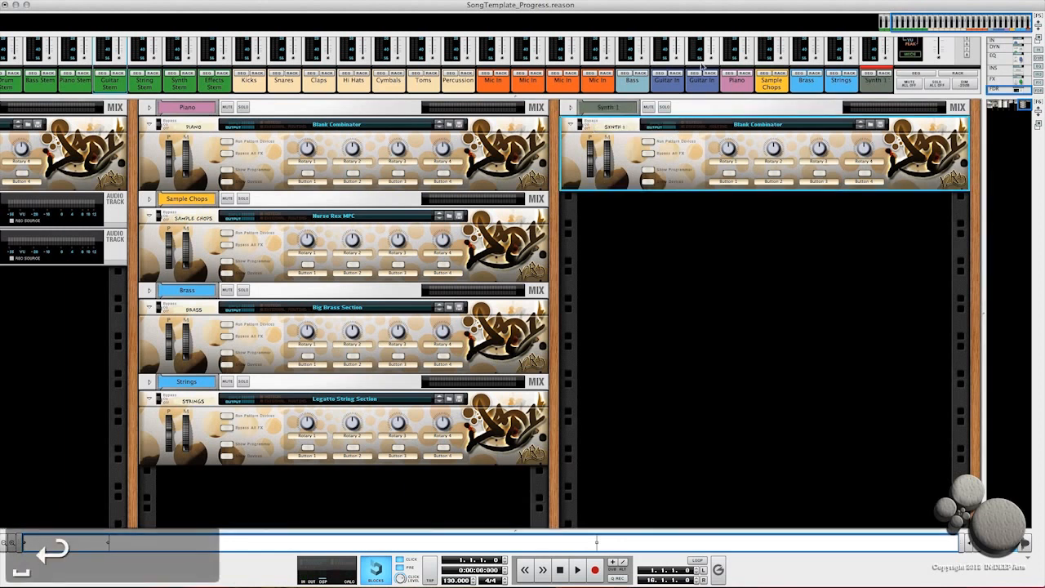
# Step: Add a Thor Polysonic Synthesizer inside the Synth 1 Combinator, then hide its devices again
pyautogui.click(692, 112)
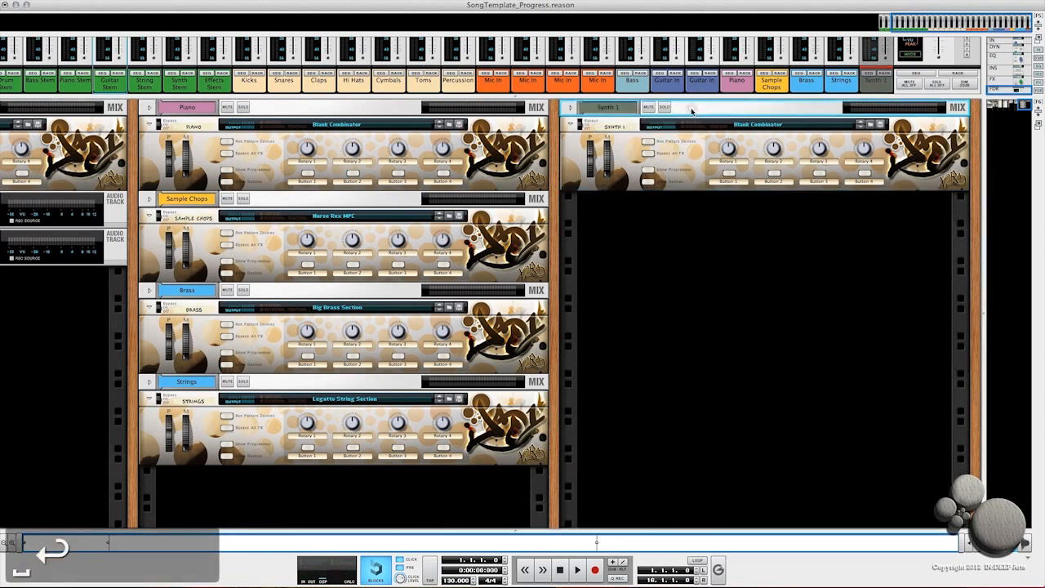
pyautogui.click(646, 181)
pyautogui.rightClick(656, 239)
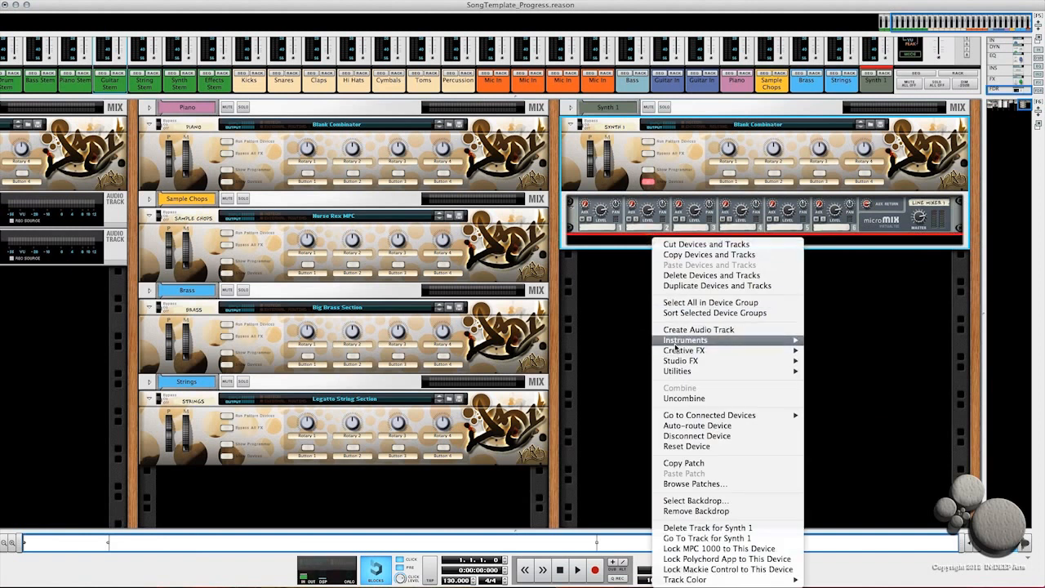
pyautogui.moveTo(675, 348)
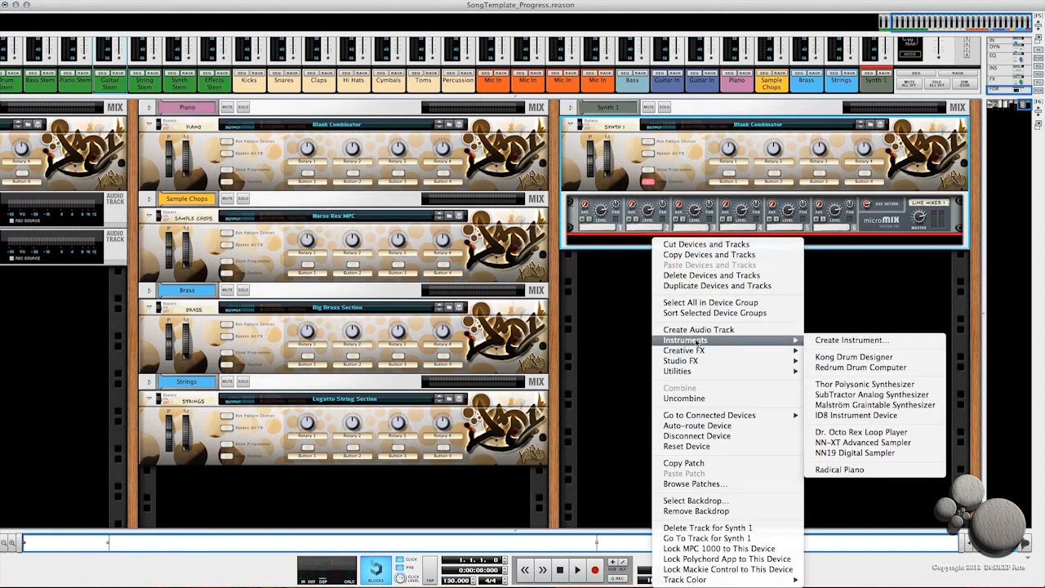
pyautogui.click(841, 388)
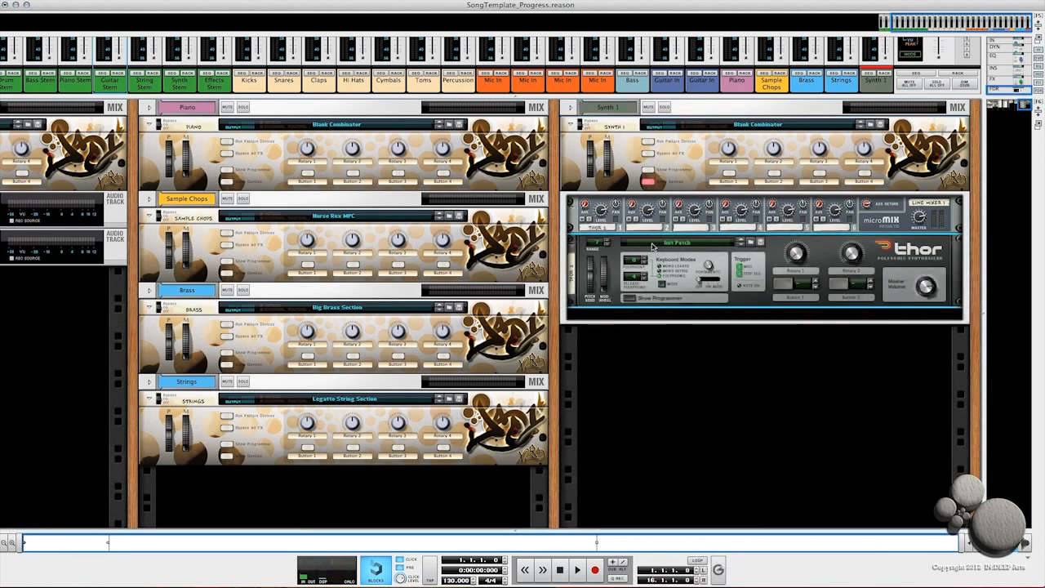
pyautogui.click(650, 181)
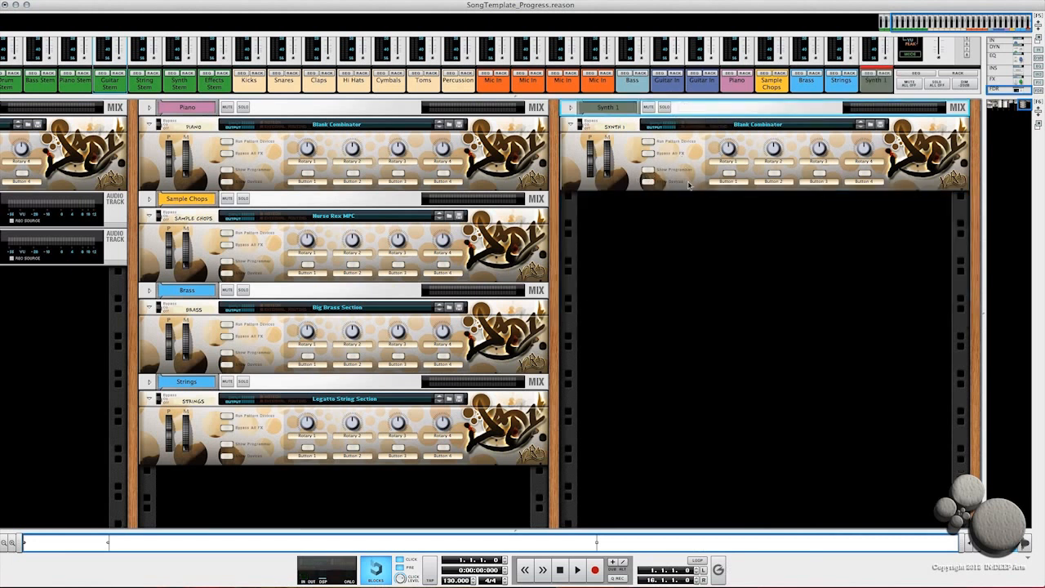
# Step: Duplicate the Synth 1 Combinator twice and rename the first copy to Synth 2
pyautogui.press('super+d')
pyautogui.press('super+d')
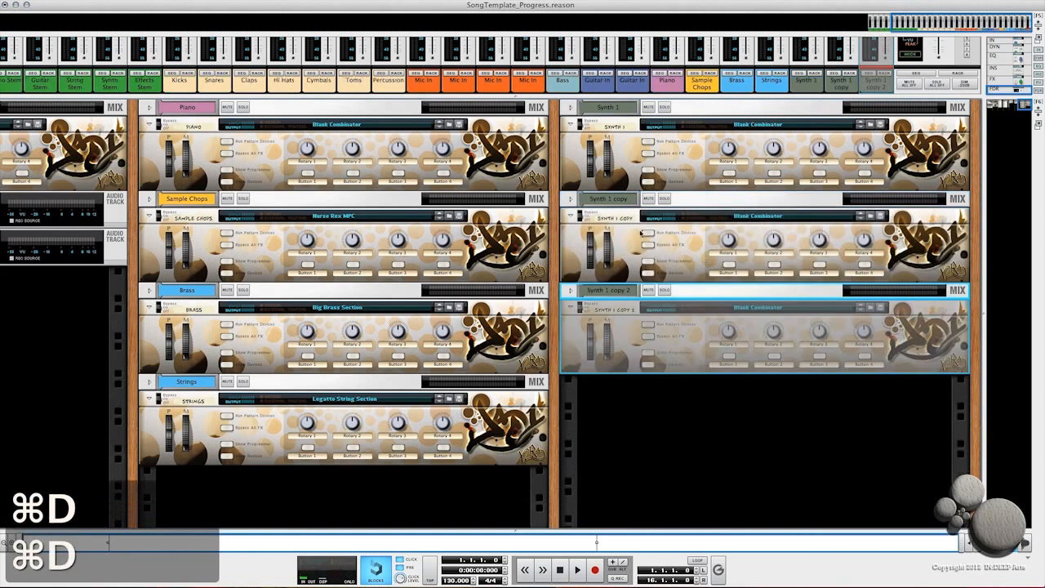
pyautogui.doubleClick(621, 199)
pyautogui.click(624, 200)
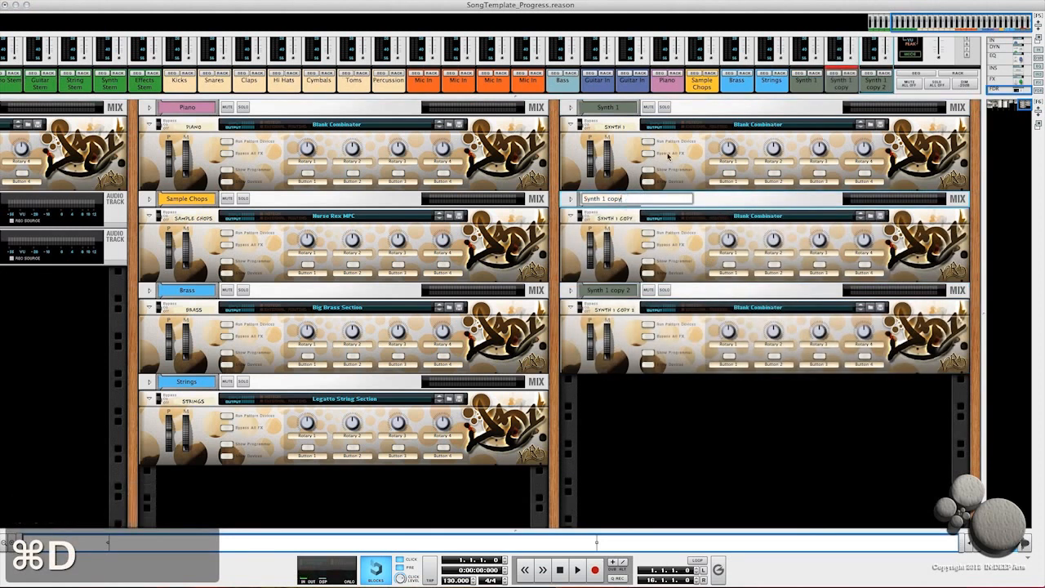
pyautogui.press('BackSpace')
pyautogui.press('BackSpace')
pyautogui.press('BackSpace')
pyautogui.press('BackSpace')
pyautogui.press('BackSpace')
pyautogui.press('BackSpace')
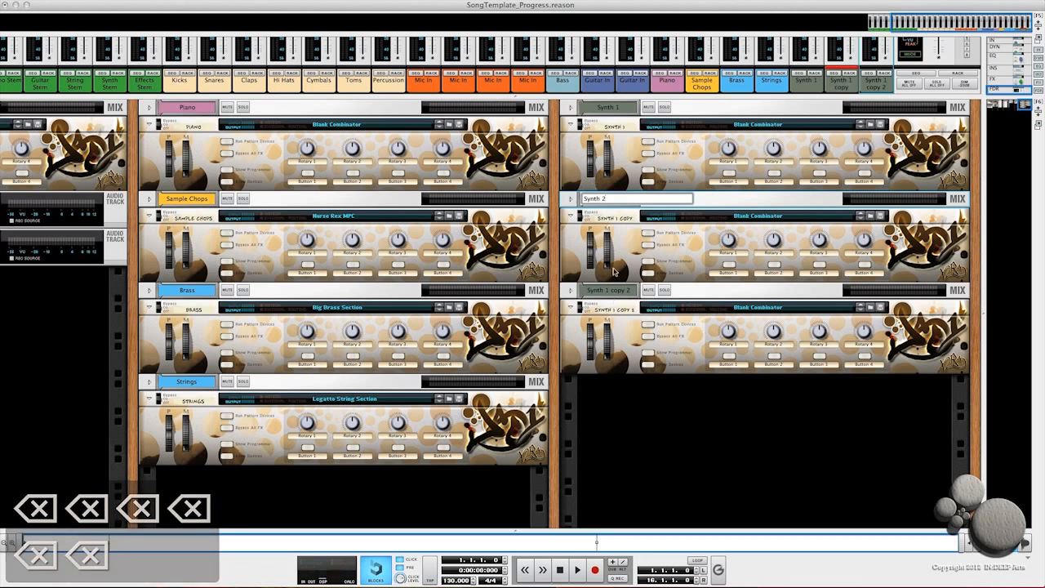
# Step: Rename the second copy to Synth 3
pyautogui.doubleClick(616, 311)
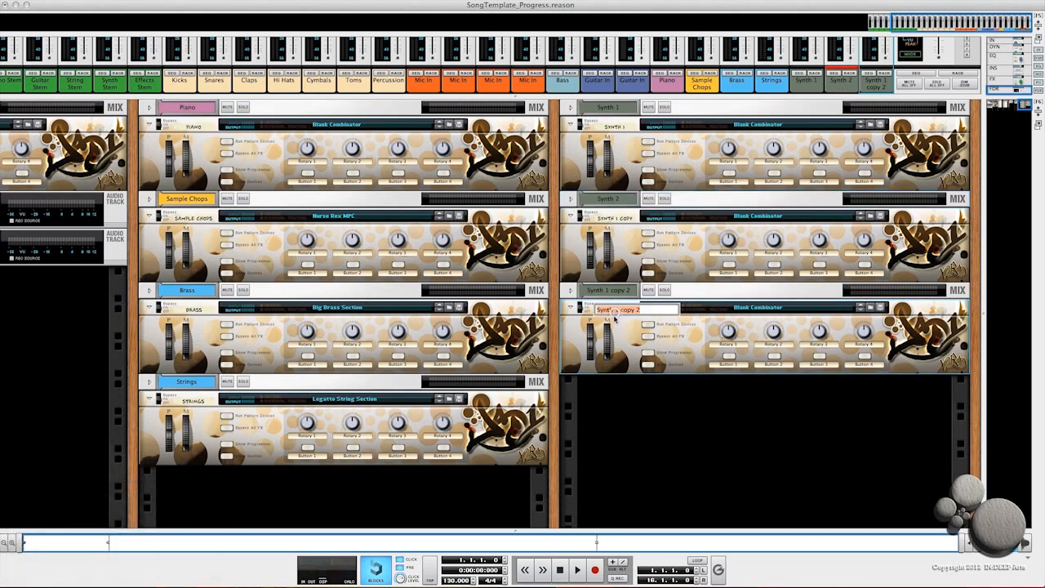
pyautogui.write('Synth 3')
pyautogui.press('Return')
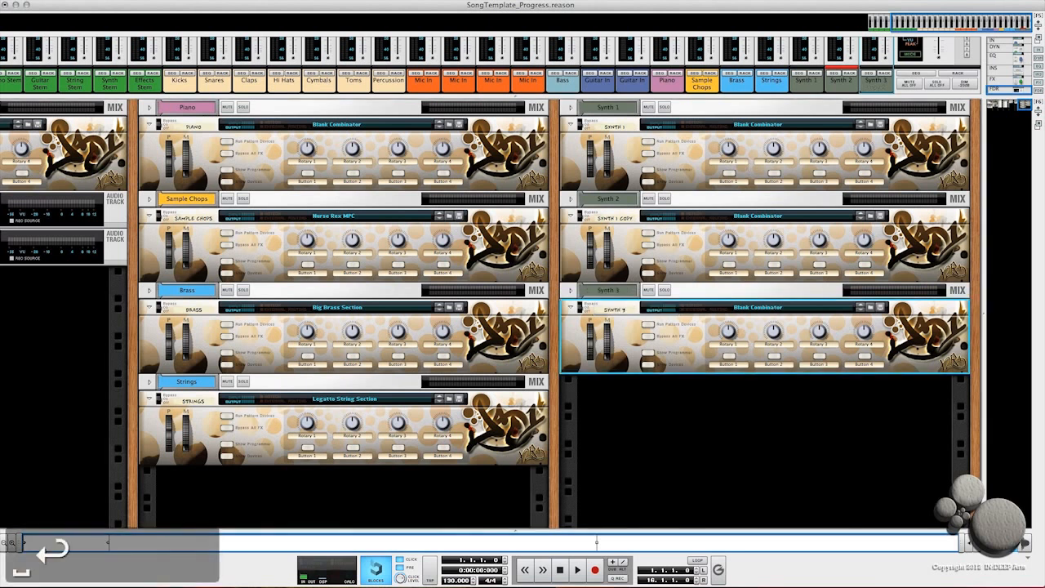
# Step: Unfold the three Synth mix channels and, on the rack's back, route Synth 1's output to the Synth Stem mix channel
pyautogui.click(570, 107)
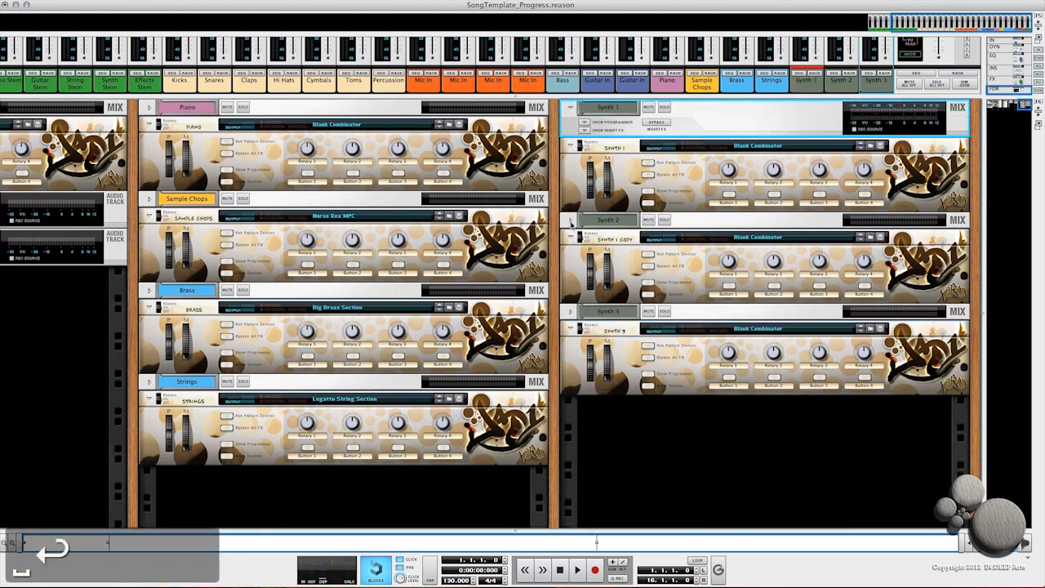
pyautogui.click(570, 220)
pyautogui.click(569, 332)
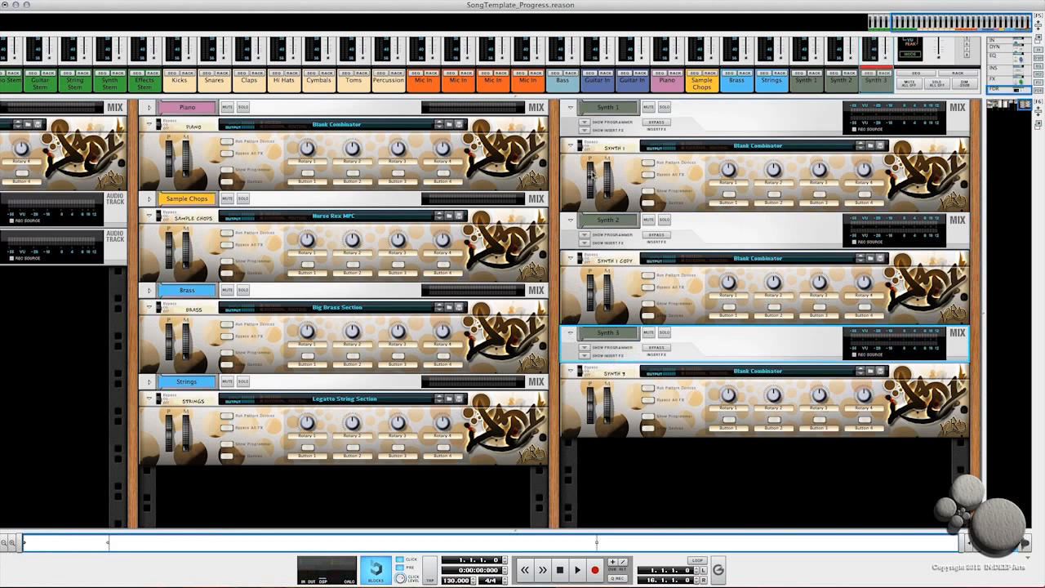
pyautogui.press('Tab')
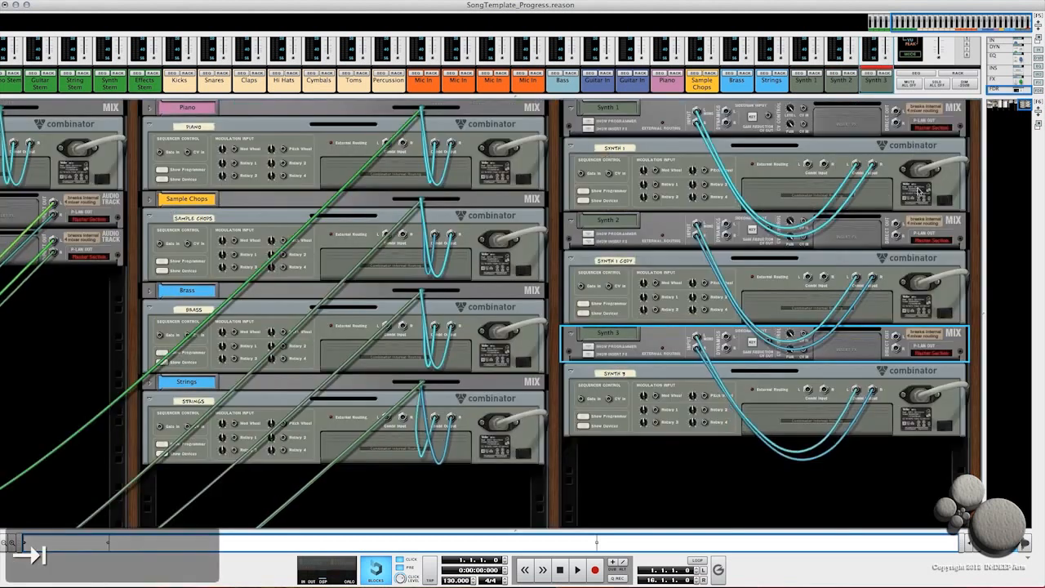
pyautogui.click(896, 113)
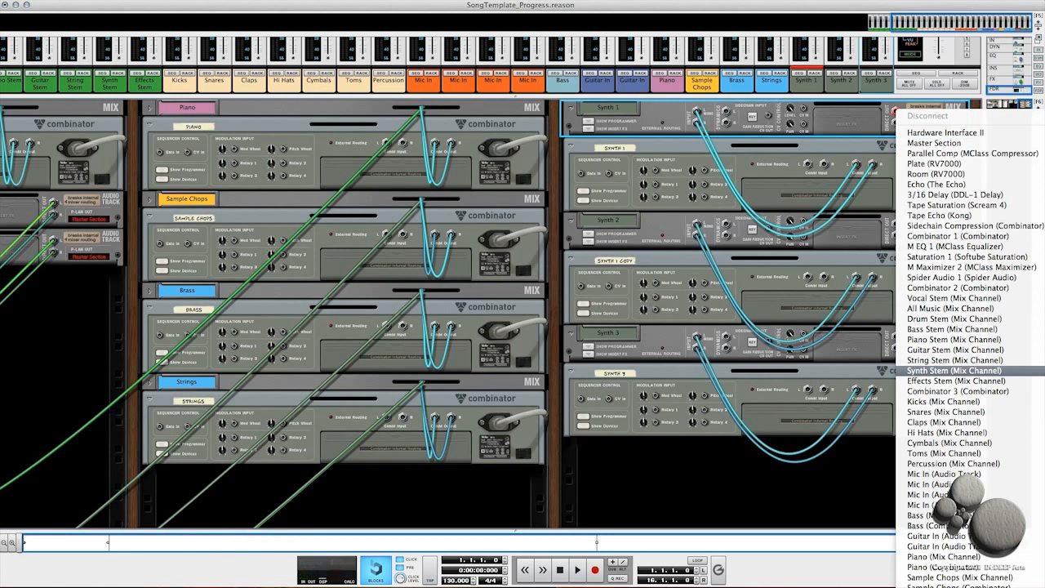
pyautogui.click(953, 370)
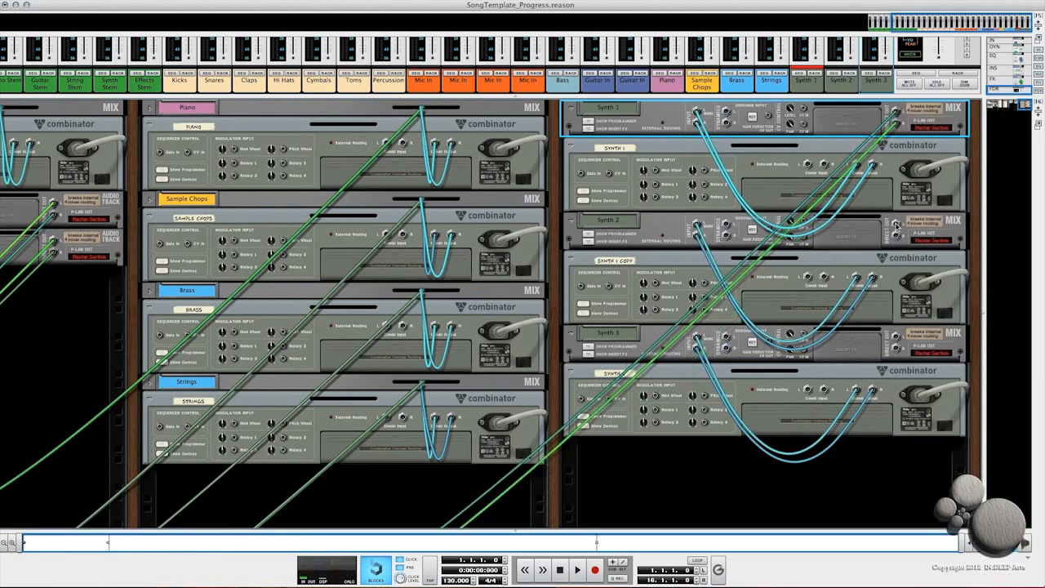
# Step: Route the Synth 2 and Synth 3 mix channel outputs to the Synth Stem mix channel as well
pyautogui.click(896, 228)
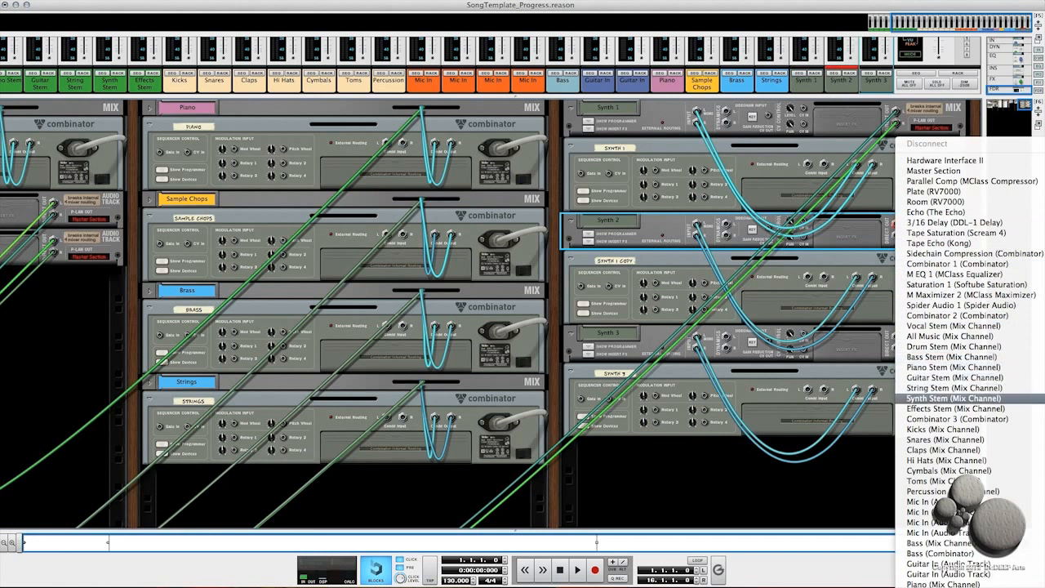
pyautogui.click(953, 397)
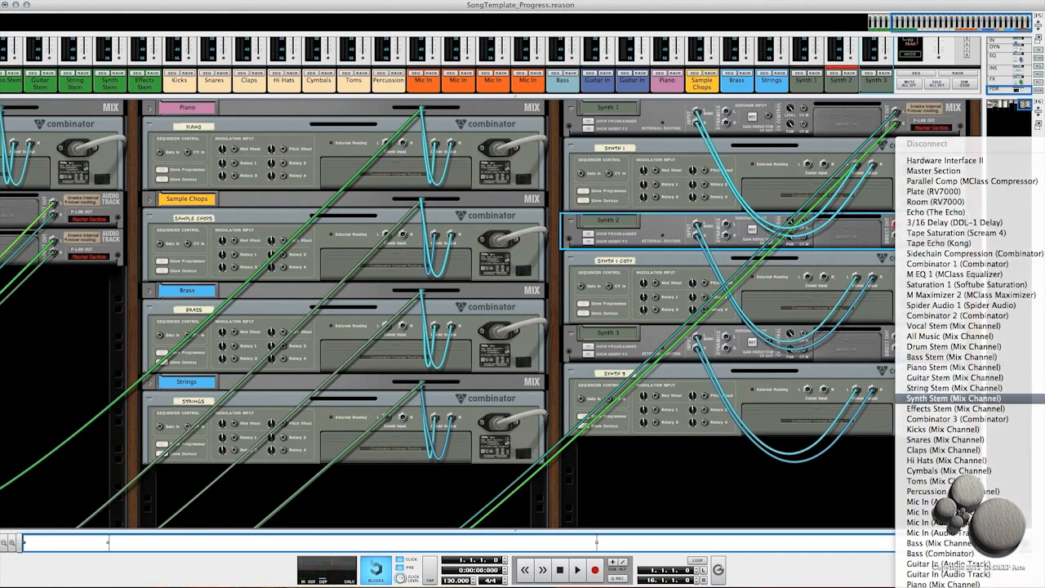
pyautogui.click(896, 341)
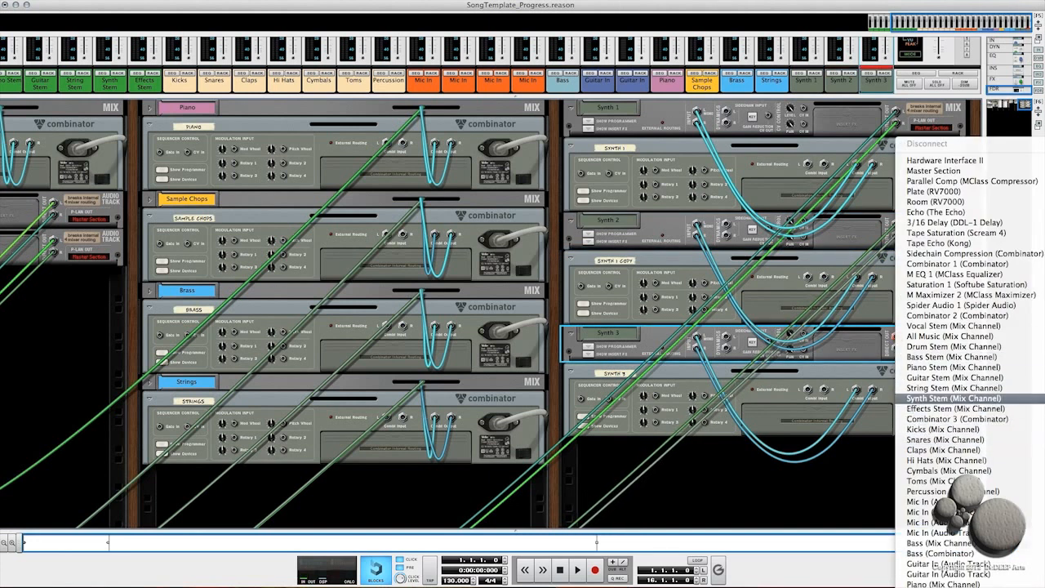
pyautogui.click(954, 397)
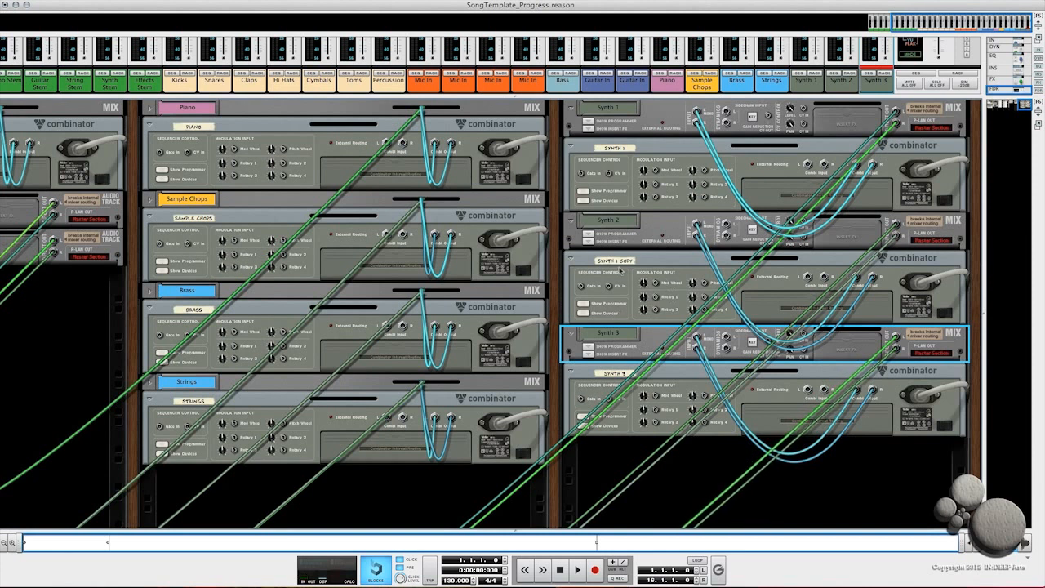
# Step: Return to the rack front and fold the three Synth mix channels
pyautogui.press('Tab')
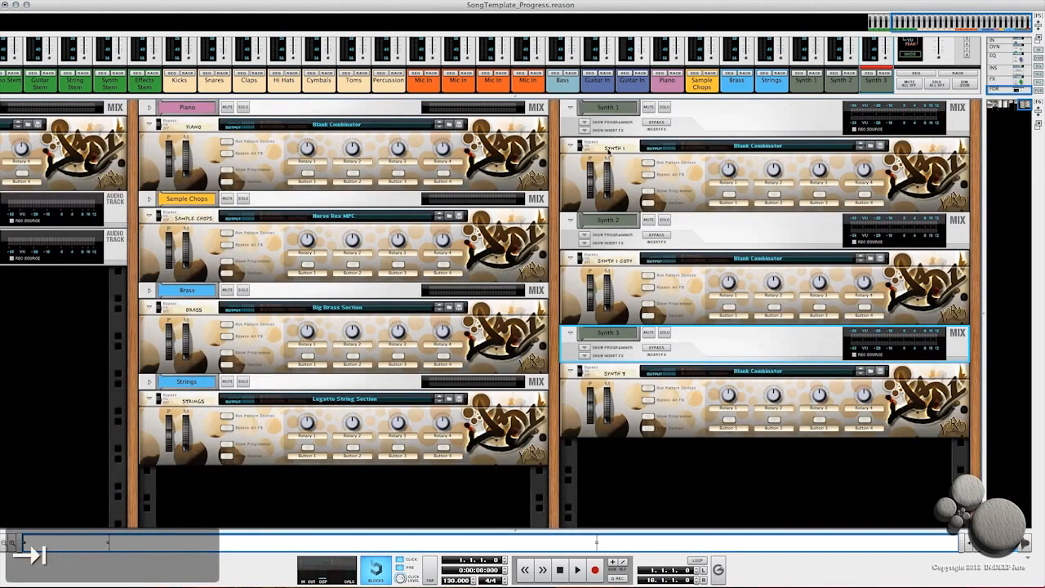
pyautogui.click(569, 111)
pyautogui.click(569, 200)
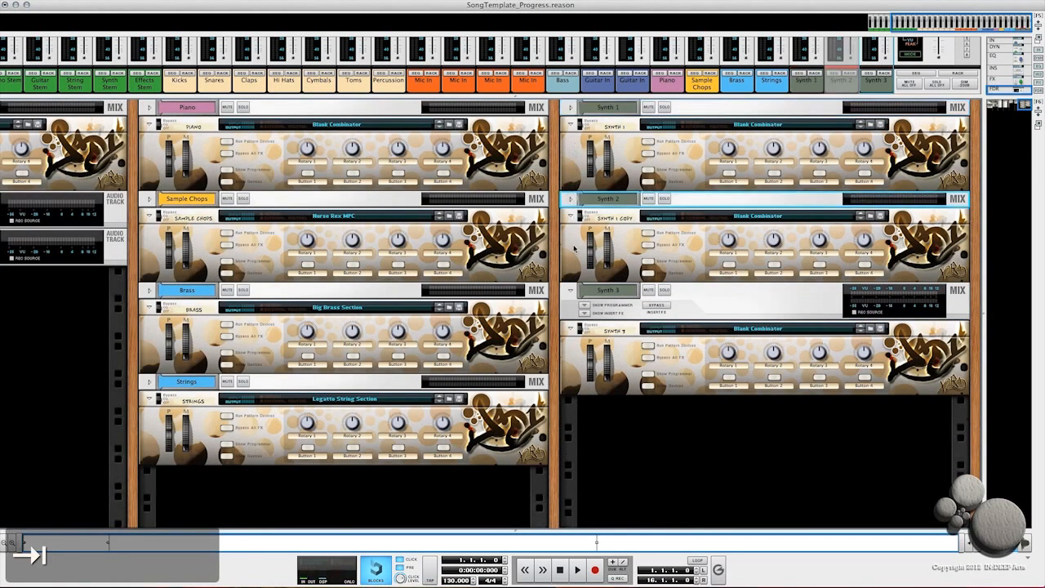
pyautogui.click(571, 291)
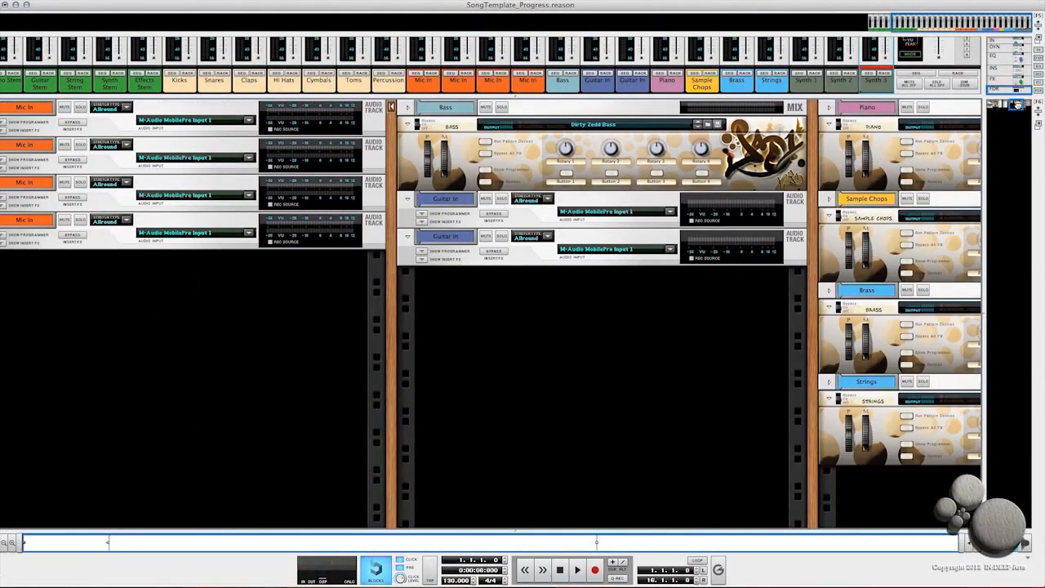
# Step: Open the sequencer and set the Strings track colour to Light Blue
pyautogui.moveTo(1018, 104); pyautogui.dragTo(1009, 104)
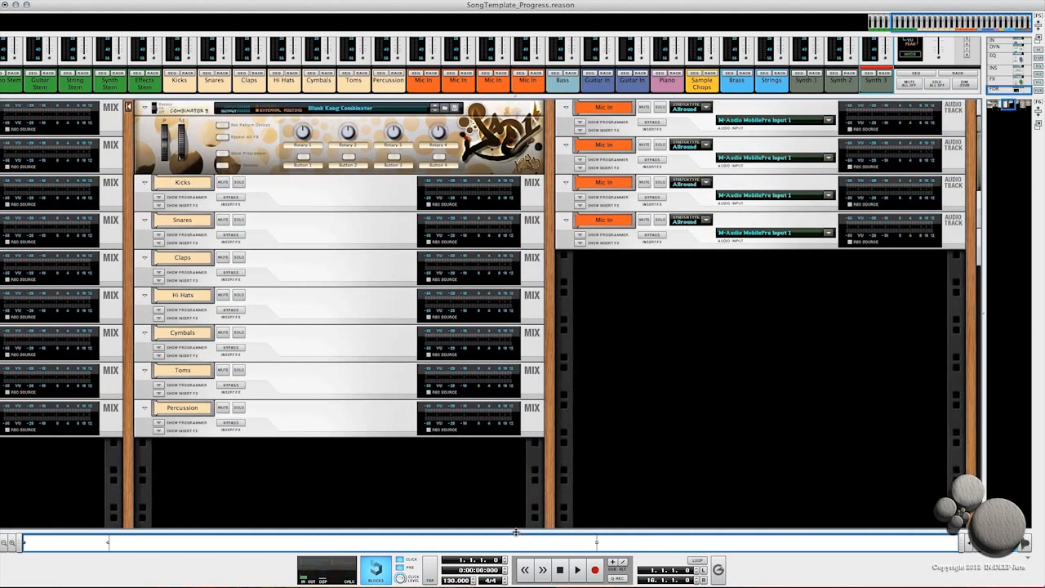
pyautogui.moveTo(515, 531); pyautogui.dragTo(535, 148)
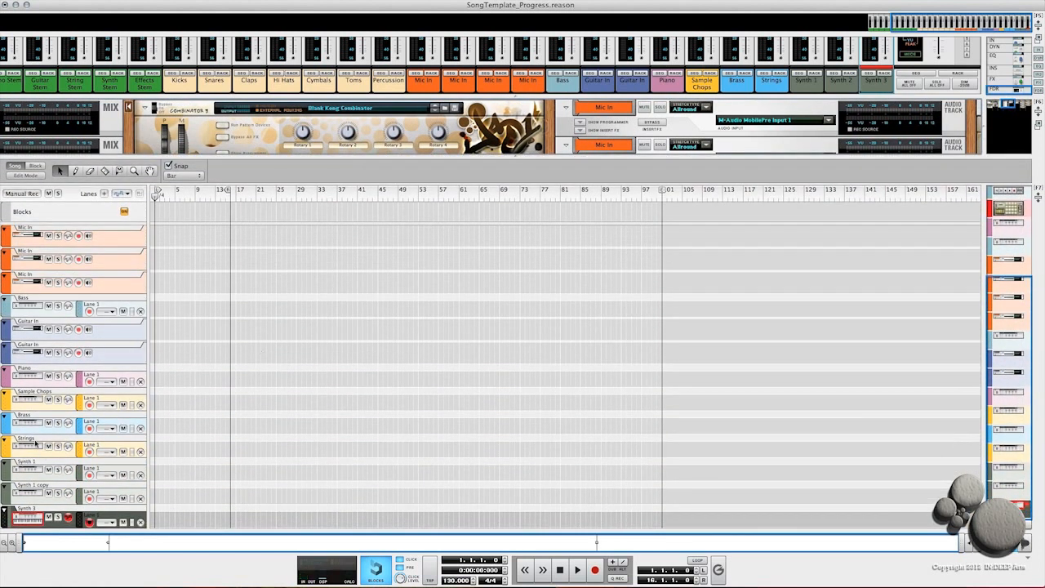
pyautogui.rightClick(9, 451)
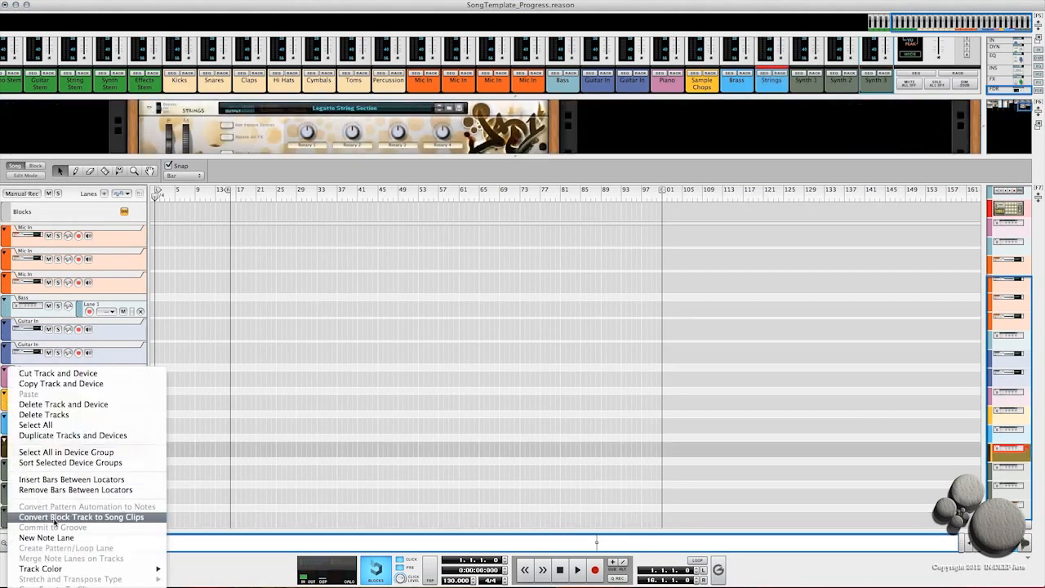
pyautogui.moveTo(43, 569)
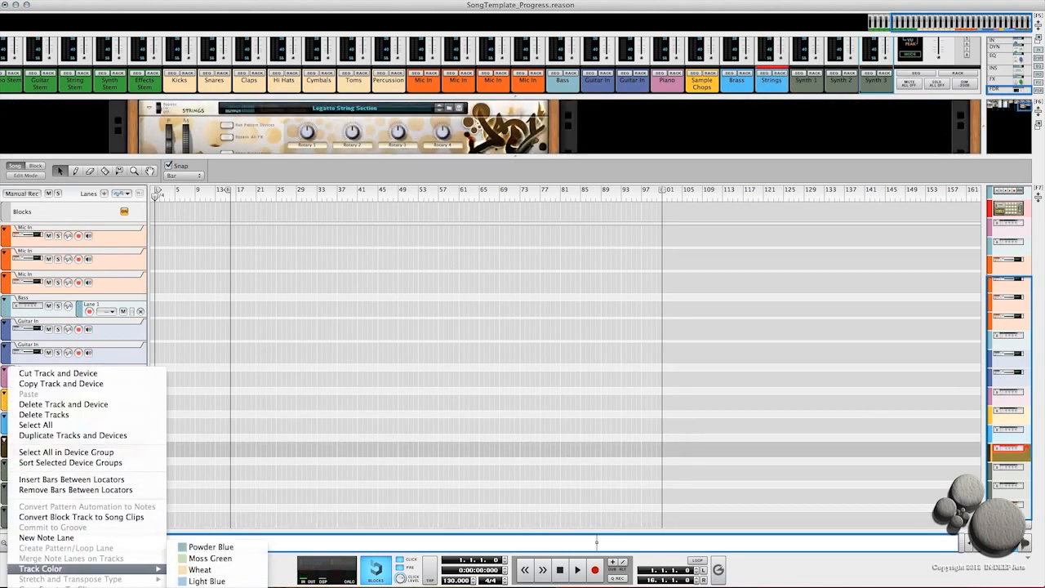
pyautogui.click(208, 586)
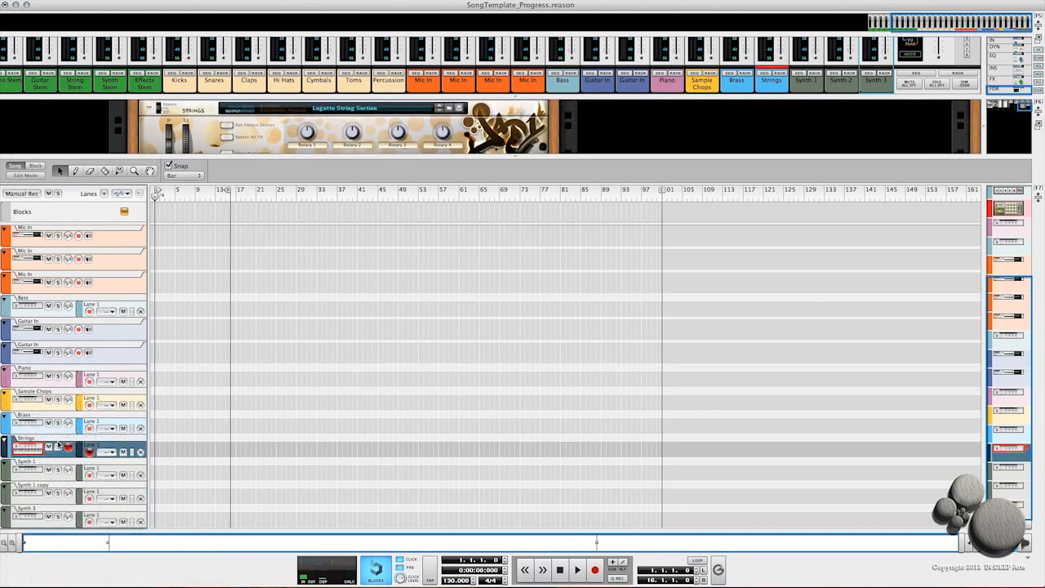
# Step: Rename the copied Synth track to Synth 2
pyautogui.doubleClick(37, 485)
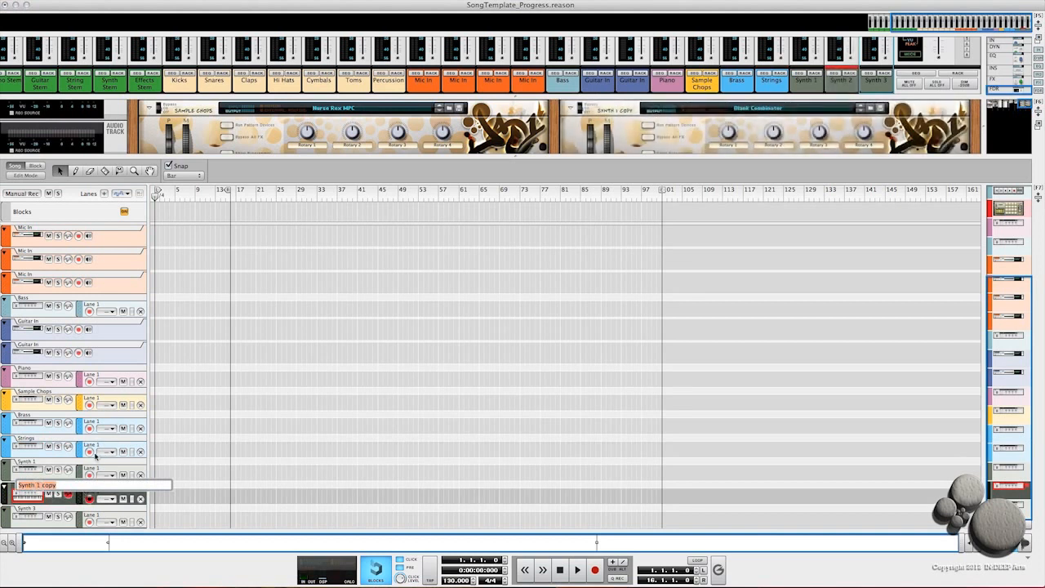
pyautogui.press('Right')
pyautogui.press('Right')
pyautogui.press('BackSpace')
pyautogui.press('BackSpace')
pyautogui.press('BackSpace')
pyautogui.press('BackSpace')
pyautogui.press('BackSpace')
pyautogui.press('BackSpace')
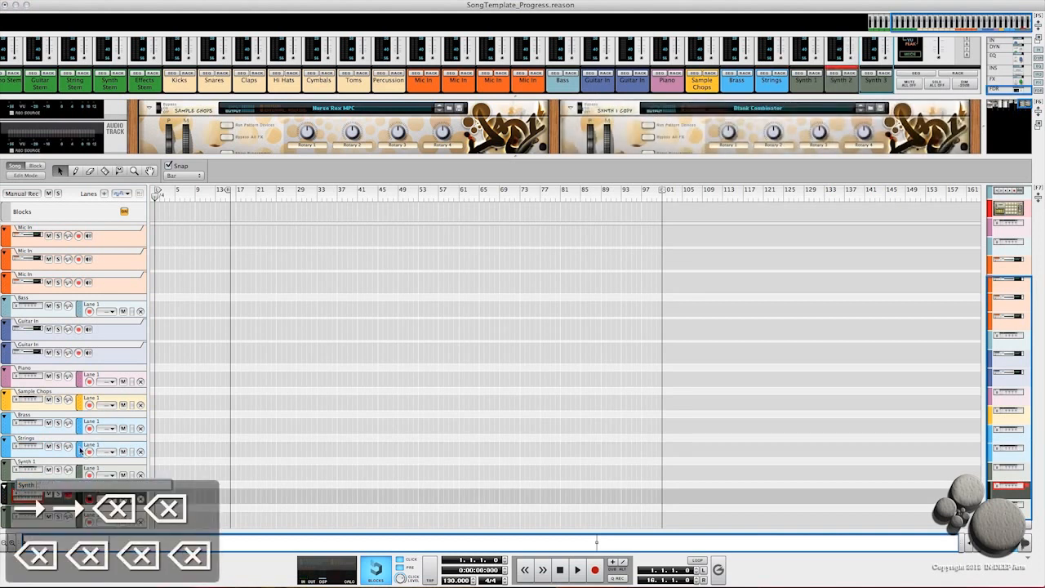
pyautogui.write('2')
pyautogui.press('Return')
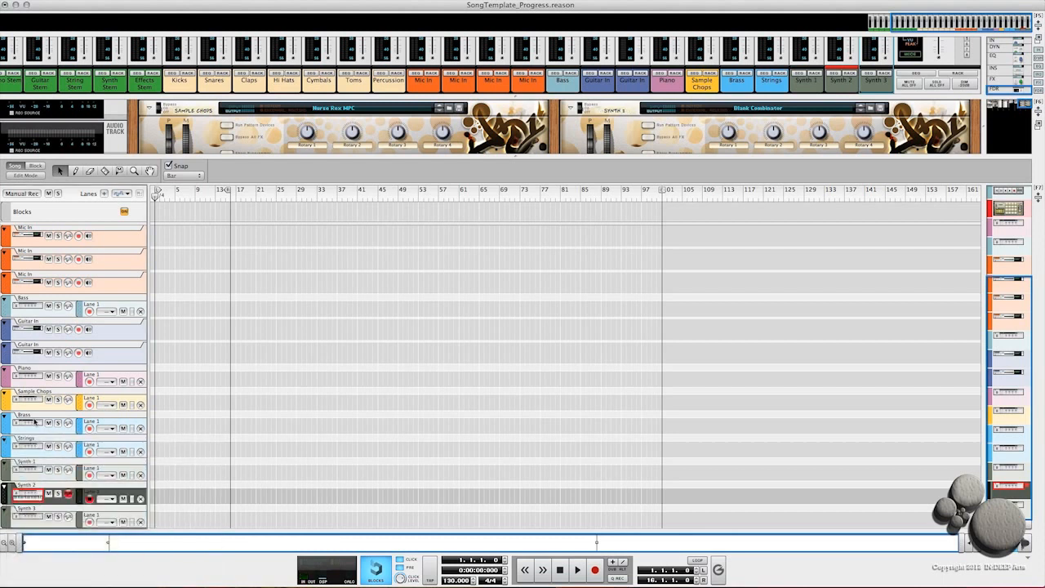
# Step: Turn on loop playback and enlarge the rack area above the sequencer
pyautogui.click(697, 561)
pyautogui.moveTo(1003, 408); pyautogui.dragTo(985, 302)
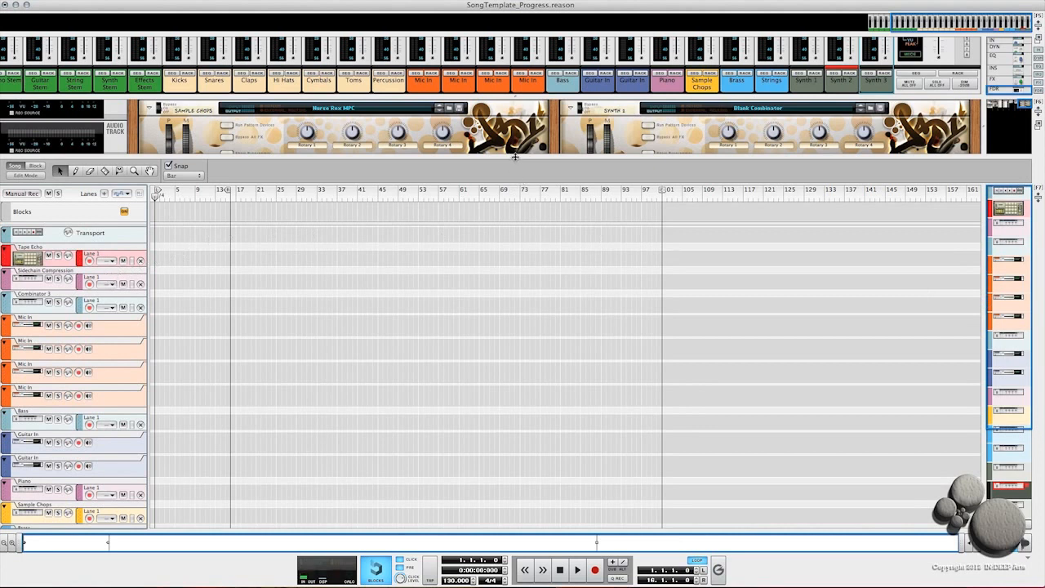
pyautogui.moveTo(514, 156); pyautogui.dragTo(522, 390)
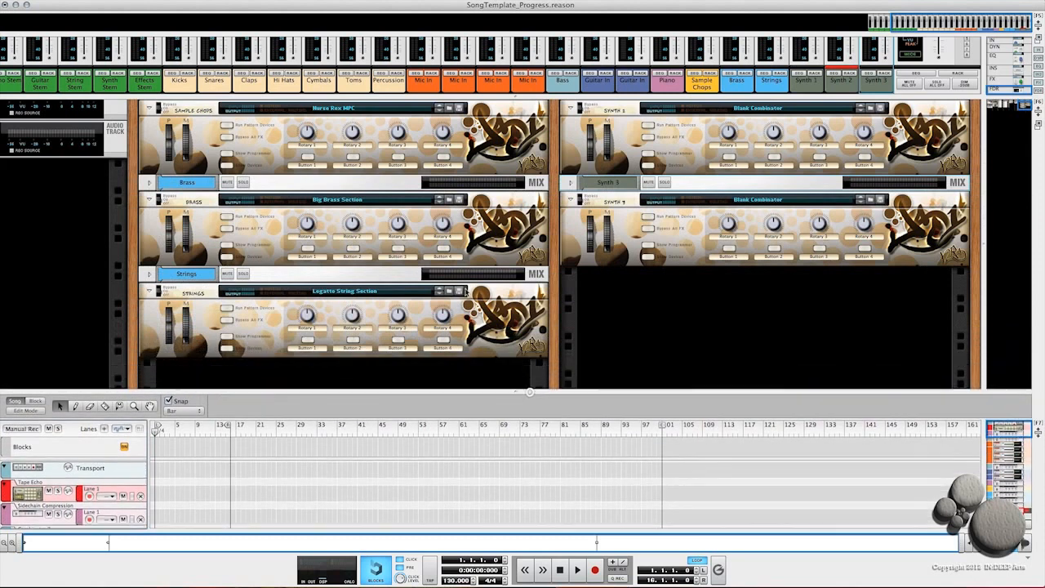
# Step: Rename the drum Combinator 3 device to Drumkit
pyautogui.hscroll(-5, 188, 192)
pyautogui.hscroll(-5, 188, 192)
pyautogui.scroll(1, 188, 192)
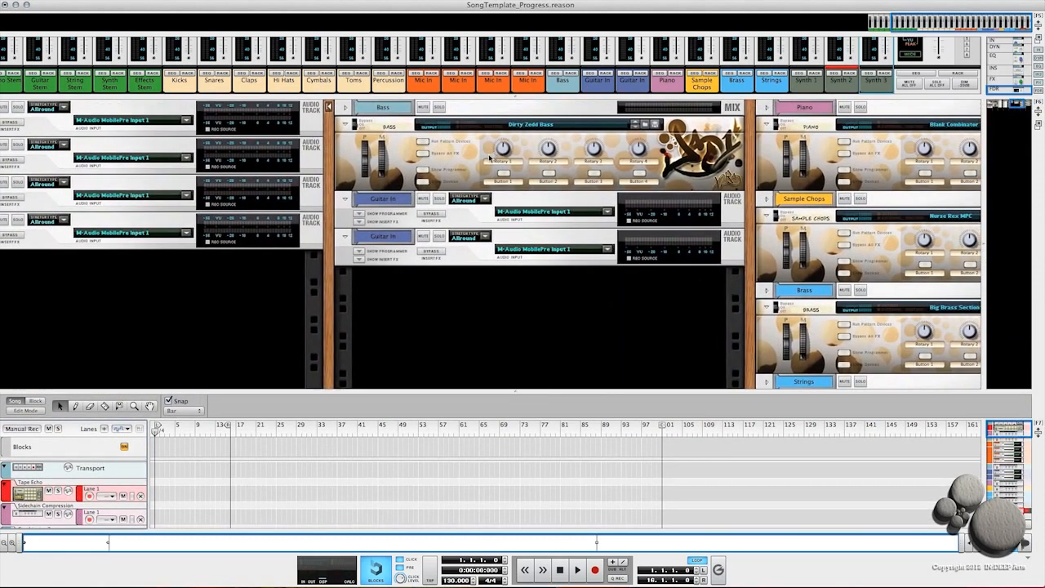
pyautogui.hscroll(-10, 571, 191)
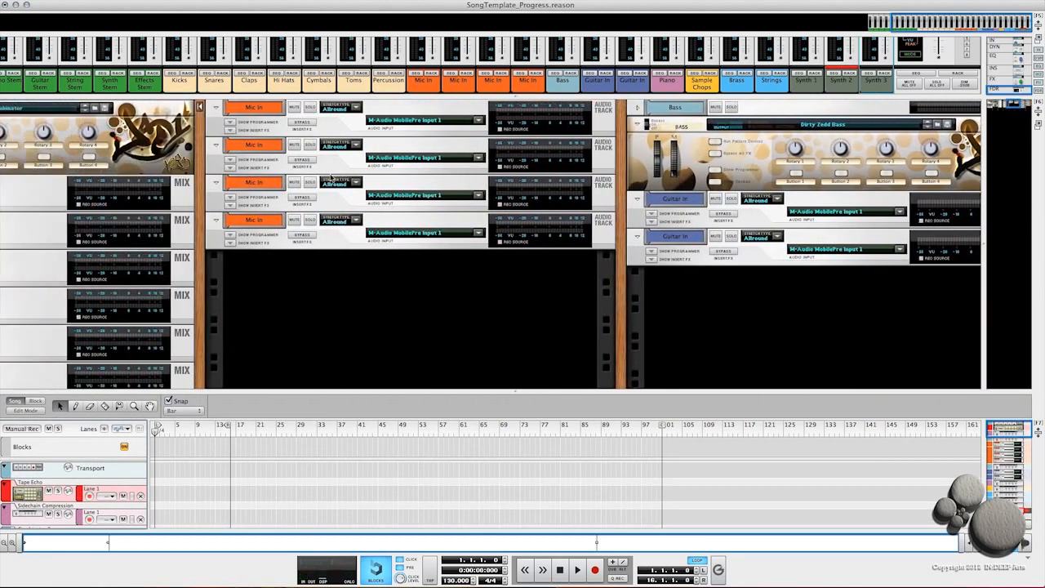
pyautogui.hscroll(-5, 311, 175)
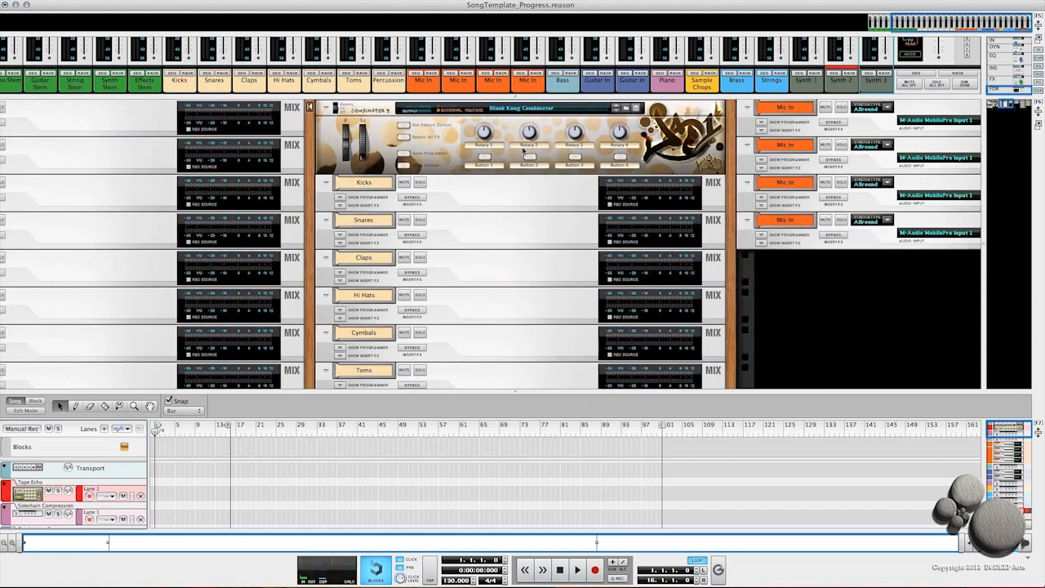
pyautogui.doubleClick(368, 111)
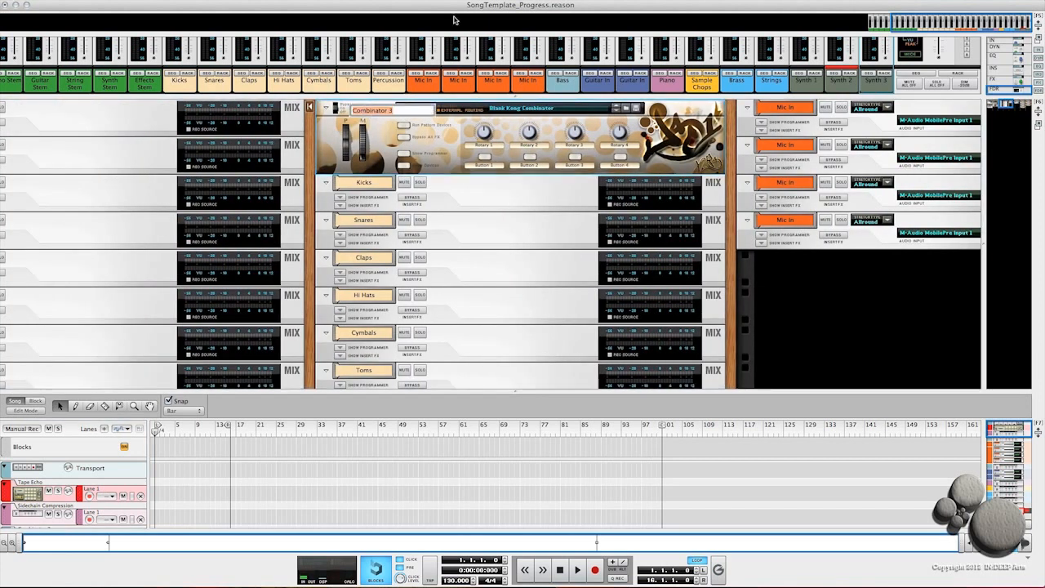
pyautogui.write('Drumkit')
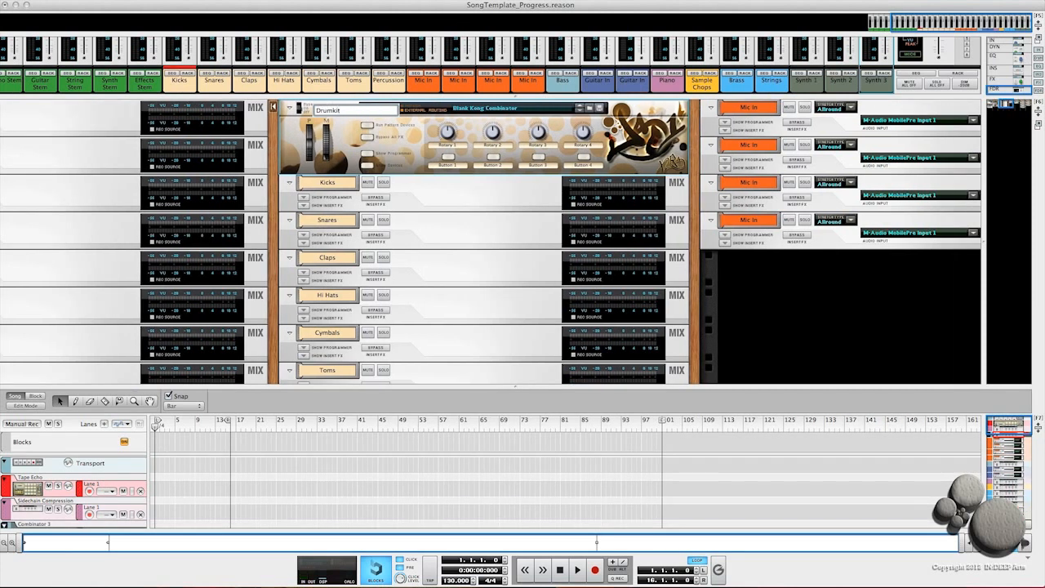
pyautogui.press('Return')
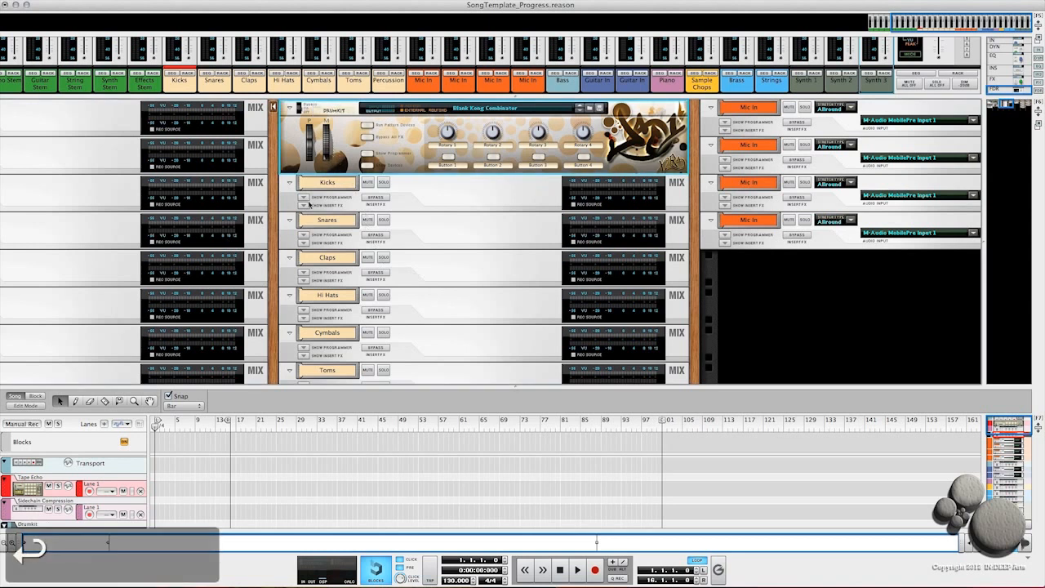
# Step: Set the Drumkit track colour to Wheat
pyautogui.scroll(-3, 55, 510)
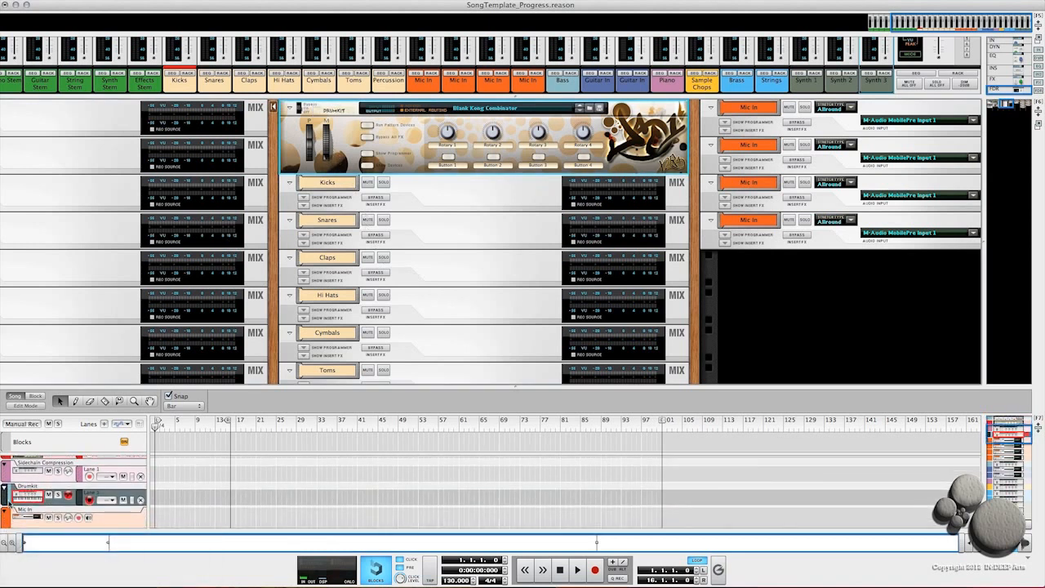
pyautogui.rightClick(7, 499)
pyautogui.moveTo(39, 569)
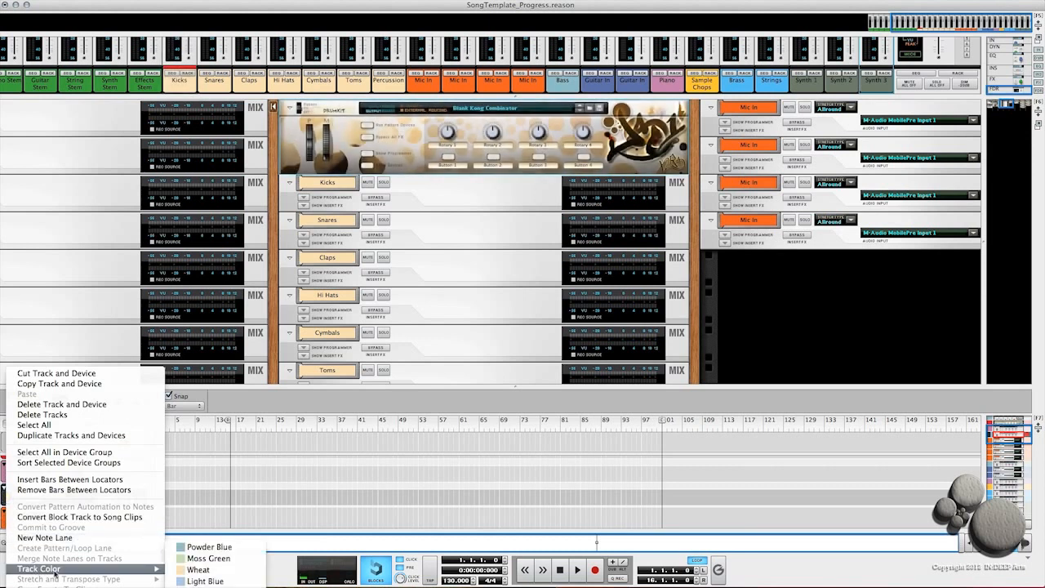
pyautogui.click(196, 570)
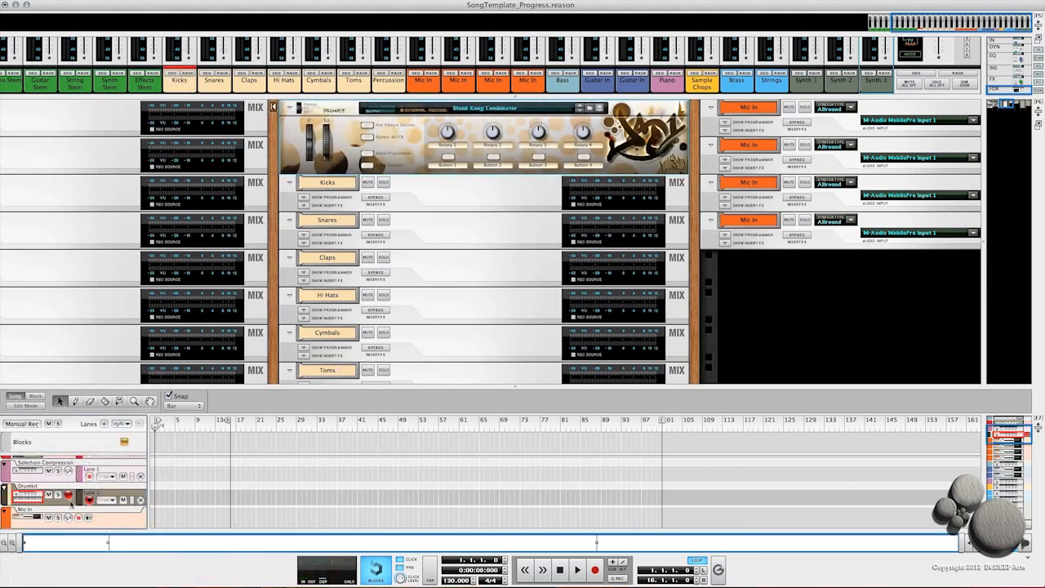
# Step: Remove the note lane from the Tape Echo track
pyautogui.scroll(2, 88, 480)
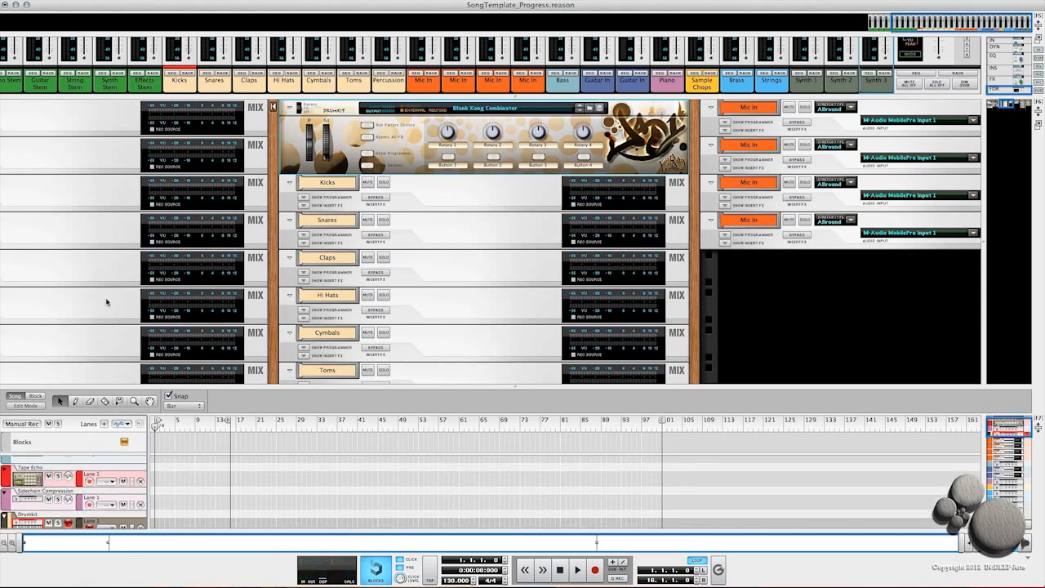
pyautogui.hscroll(-10, 70, 275)
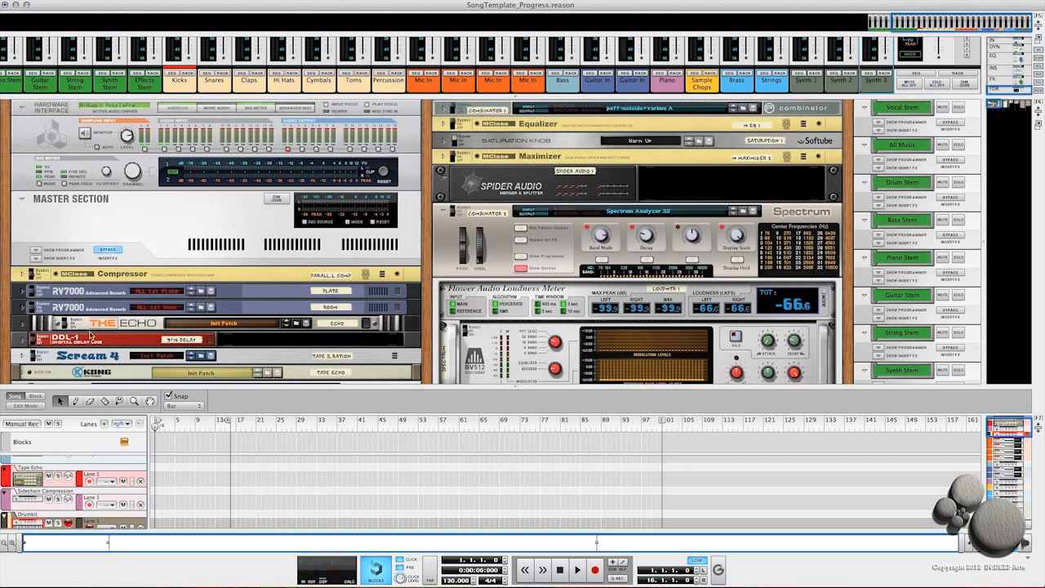
pyautogui.scroll(-5, 87, 337)
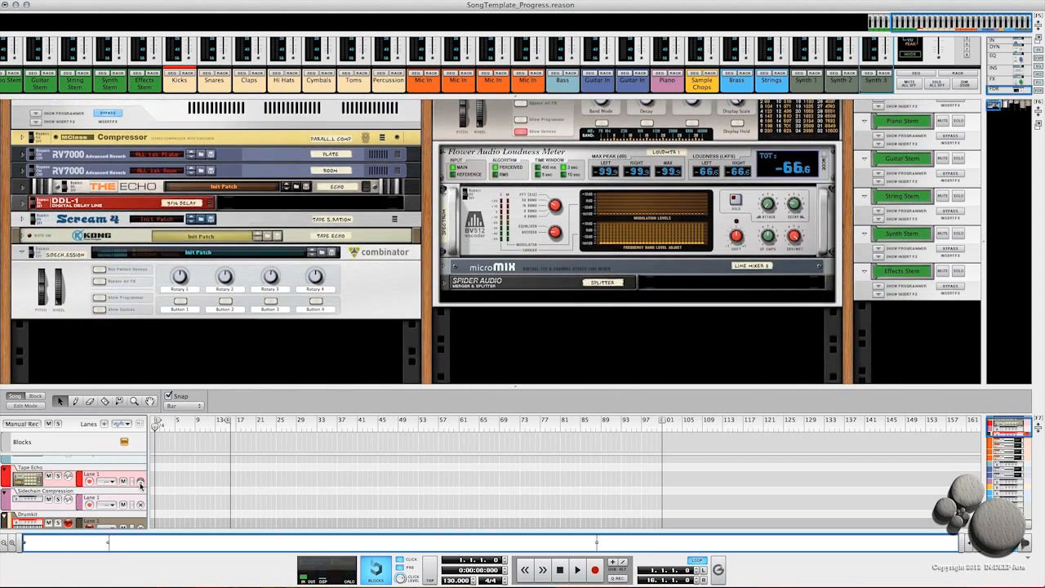
pyautogui.click(141, 481)
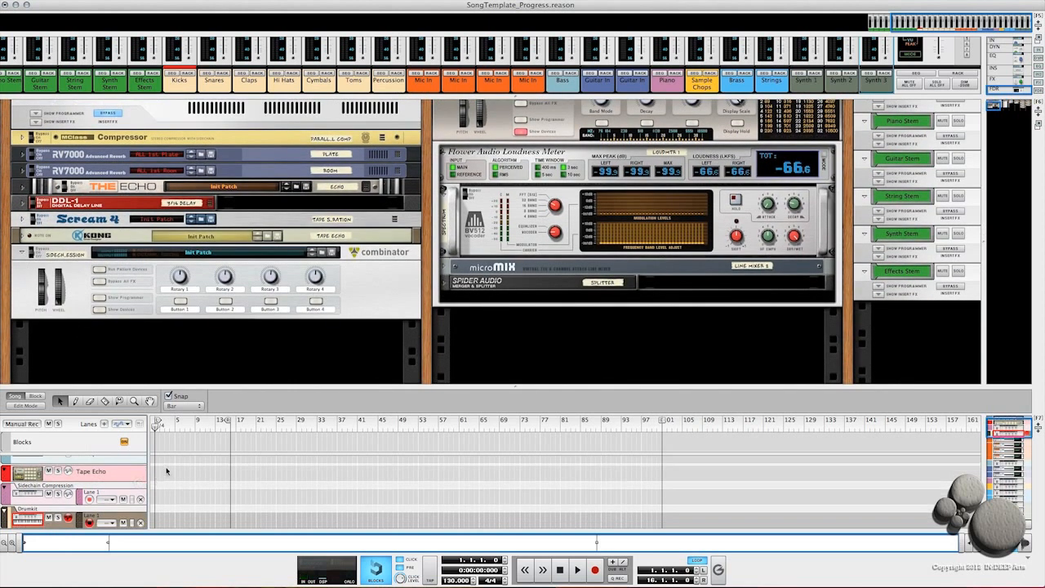
pyautogui.click(116, 477)
pyautogui.press('BackSpace')
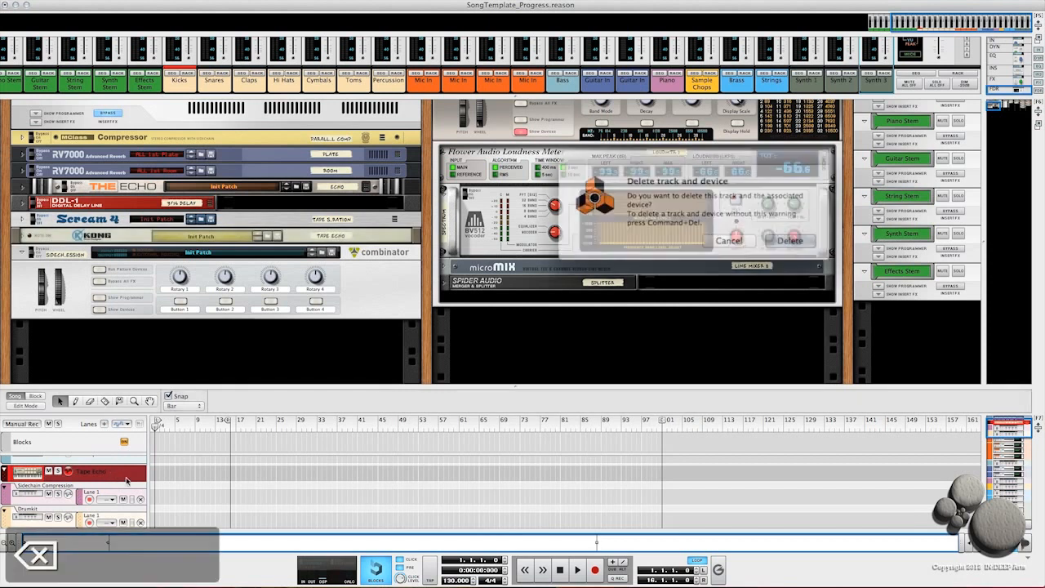
pyautogui.click(728, 240)
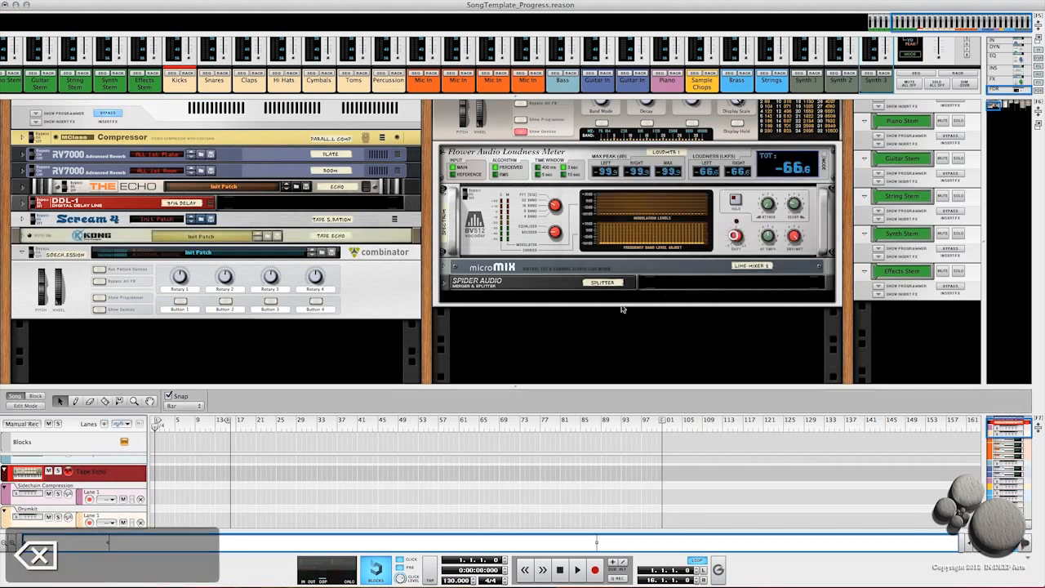
# Step: Remove the note lane from the Sidechain Compression track
pyautogui.click(6, 472)
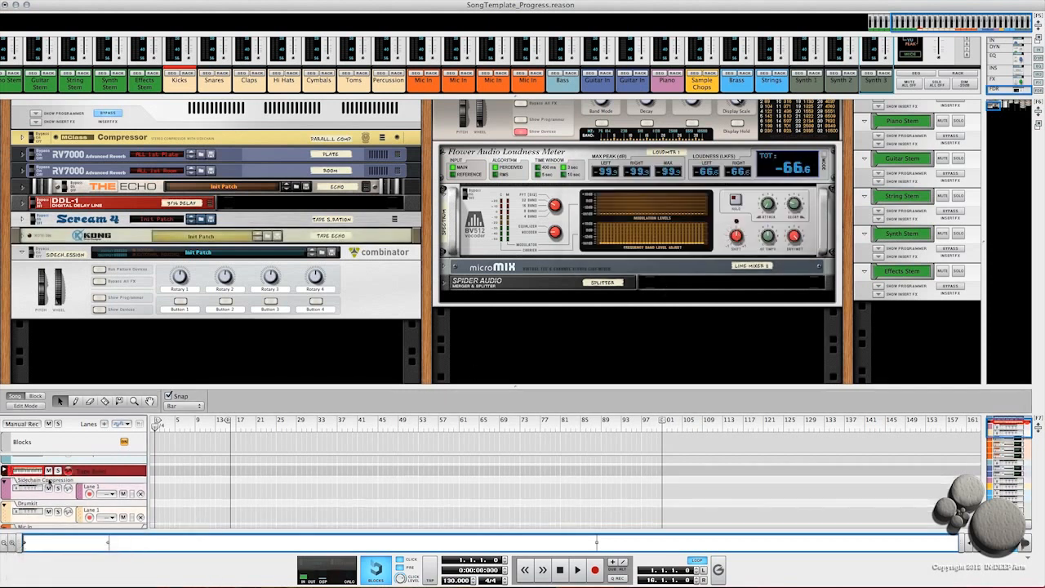
pyautogui.scroll(-1, 86, 493)
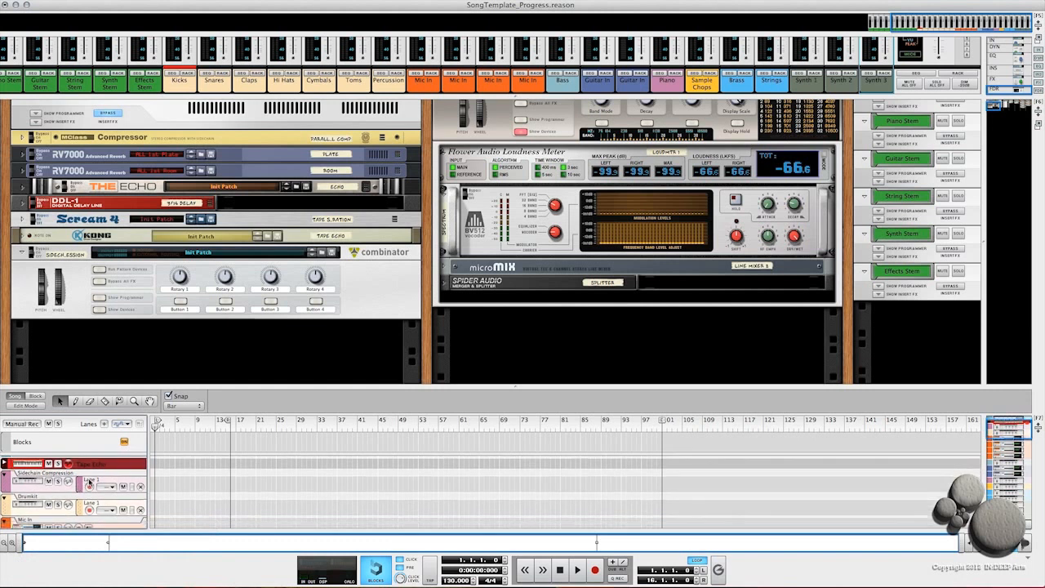
pyautogui.click(141, 488)
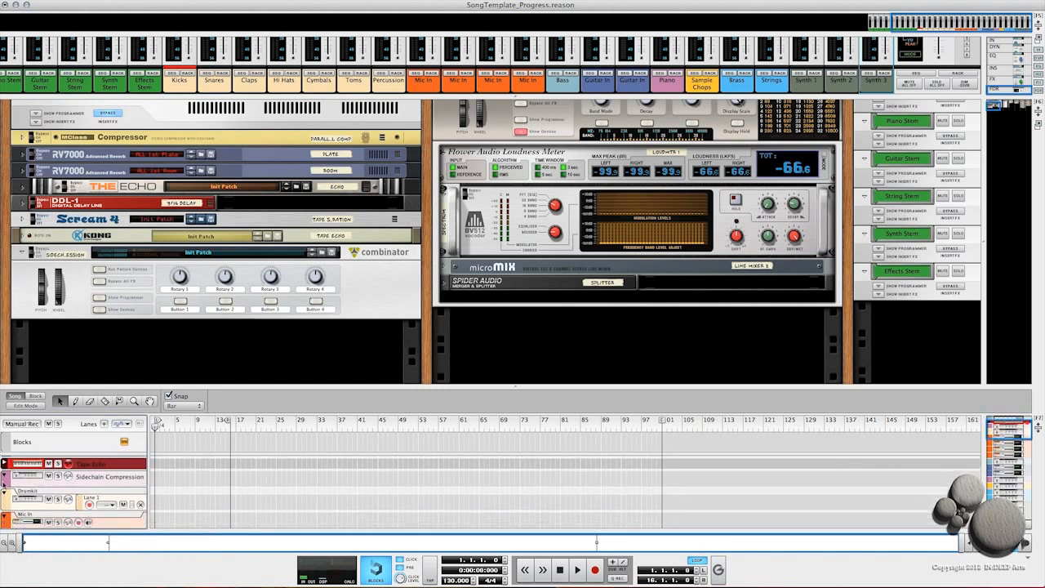
# Step: Add two new note lanes to the Drumkit track
pyautogui.scroll(2, 57, 481)
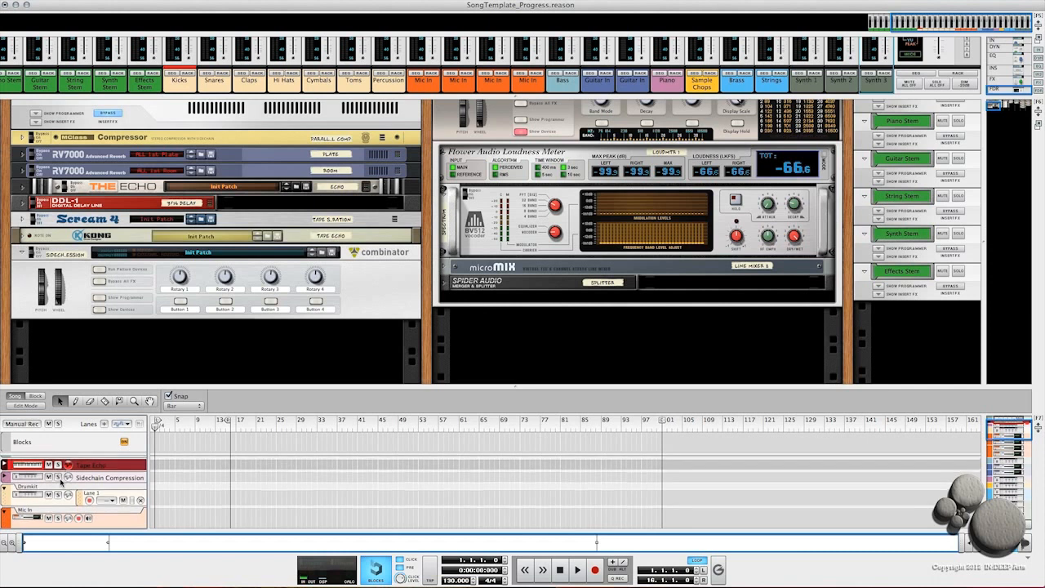
pyautogui.scroll(-4, 57, 482)
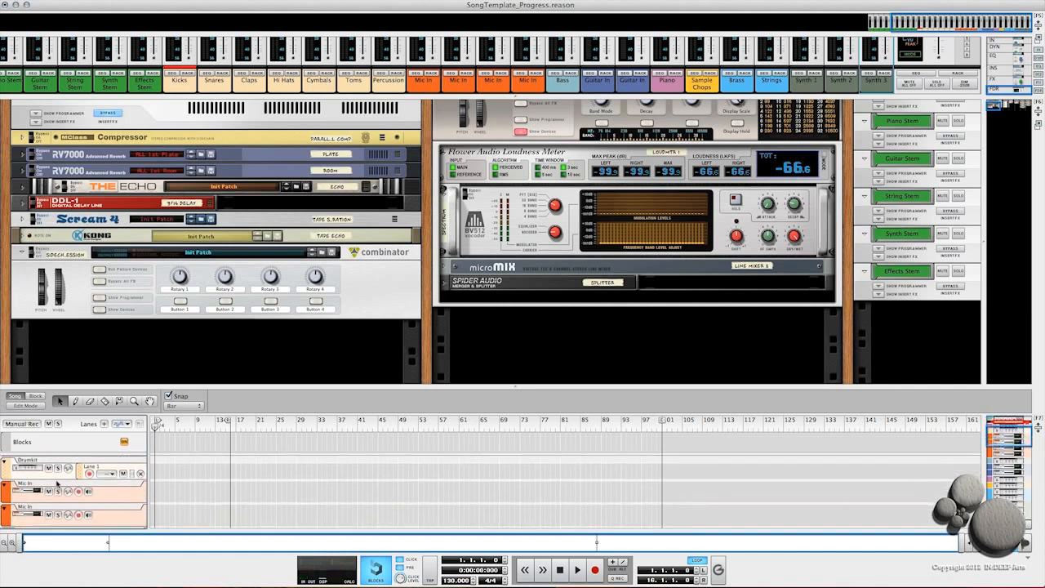
pyautogui.click(12, 480)
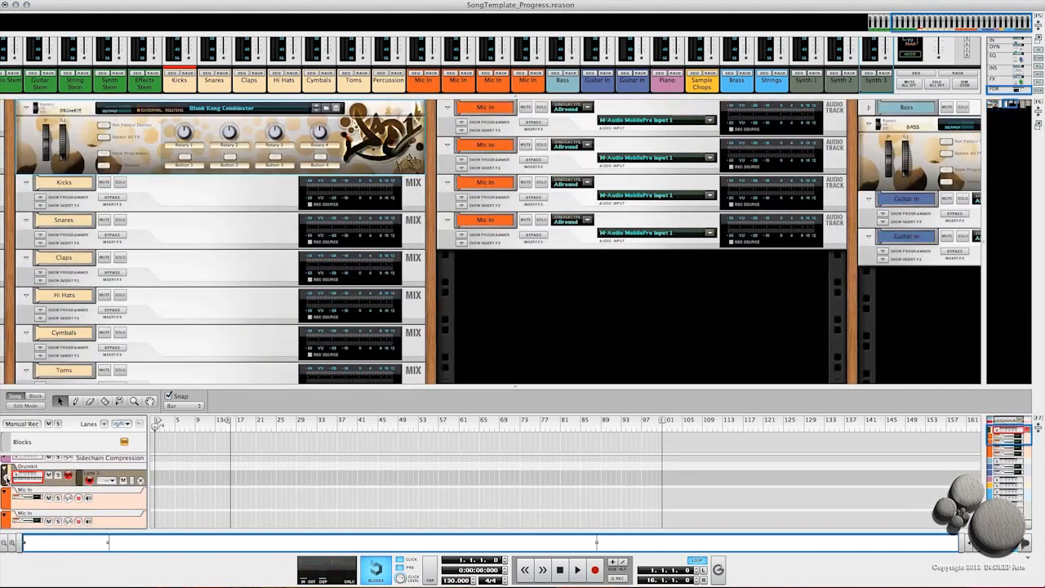
pyautogui.rightClick(80, 479)
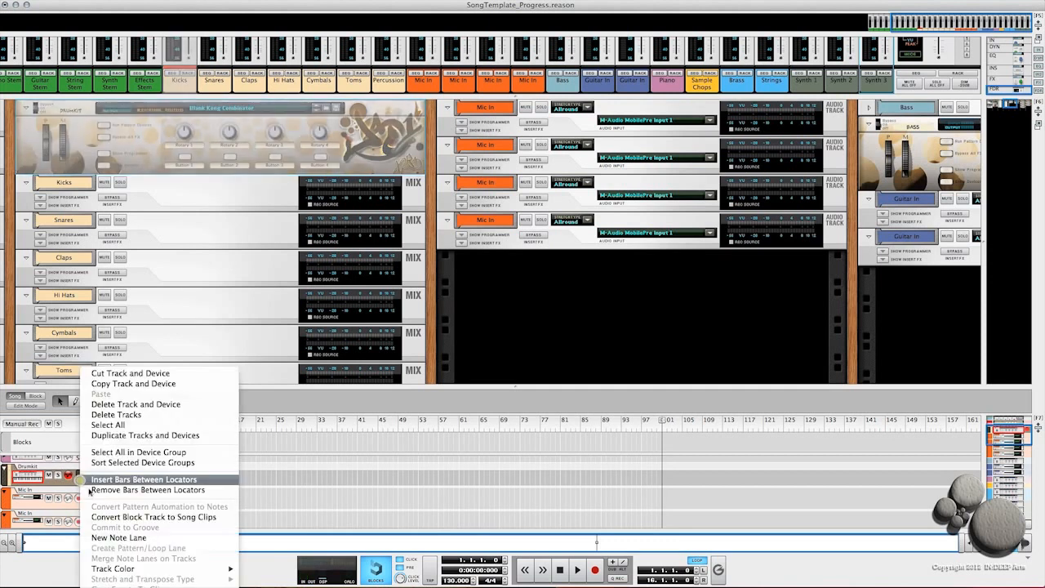
pyautogui.click(102, 536)
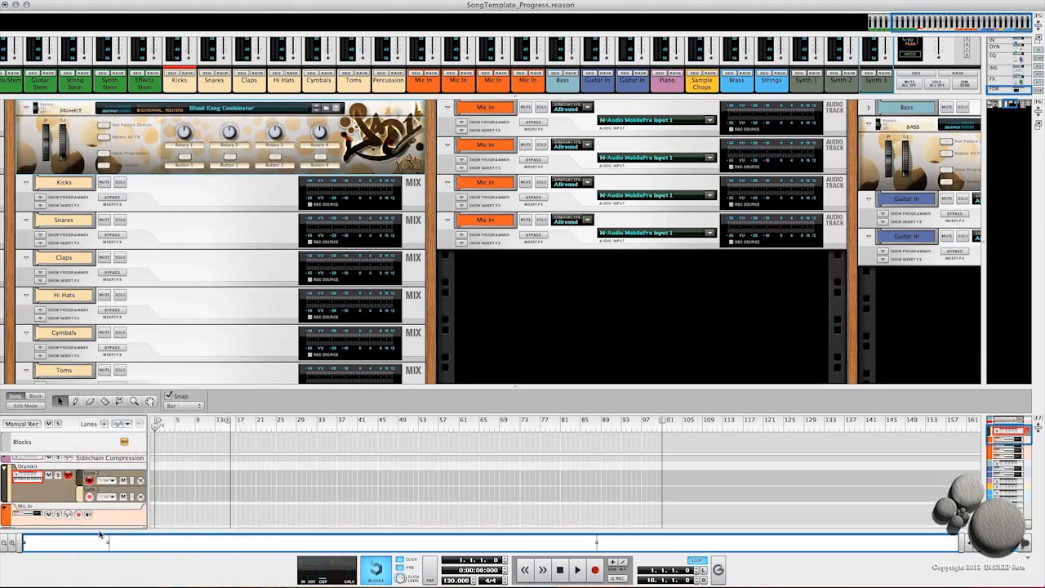
pyautogui.rightClick(79, 485)
pyautogui.click(102, 536)
# Step: Add three more note lanes to the Drumkit track
pyautogui.moveTo(516, 386); pyautogui.dragTo(515, 241)
pyautogui.rightClick(77, 365)
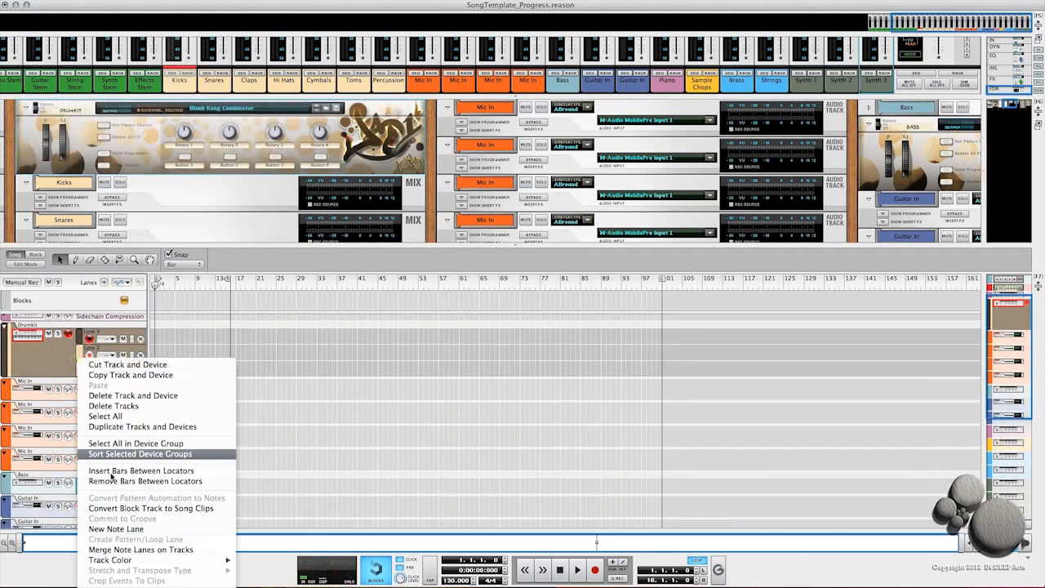
pyautogui.click(116, 531)
pyautogui.rightClick(83, 371)
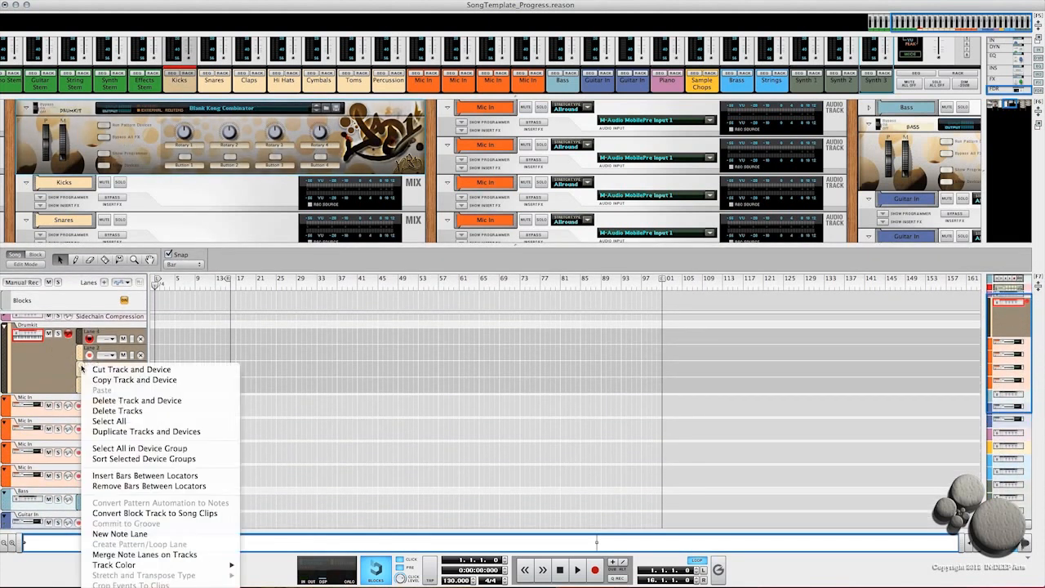
pyautogui.click(128, 535)
pyautogui.rightClick(78, 368)
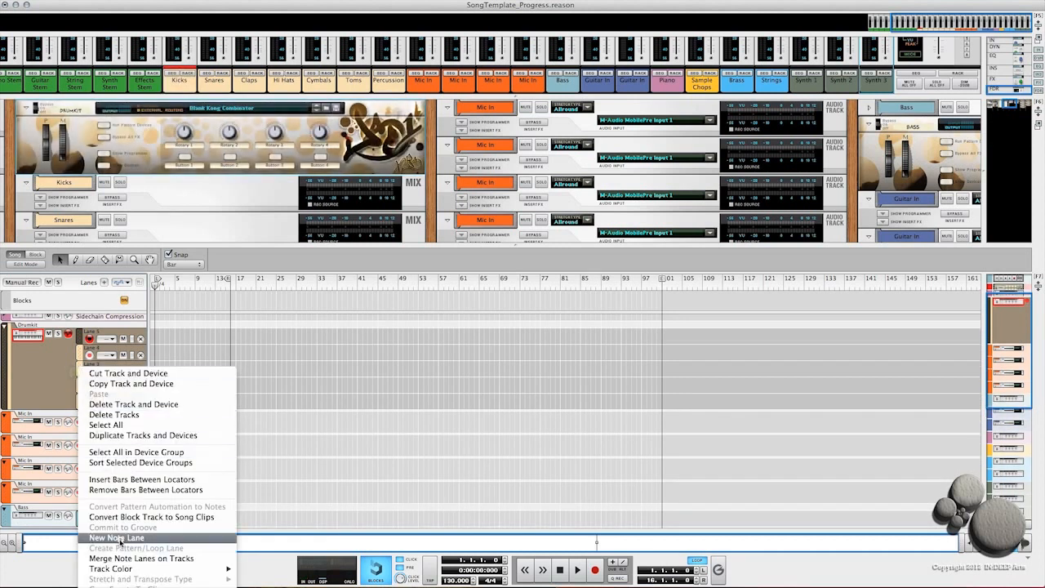
pyautogui.click(121, 539)
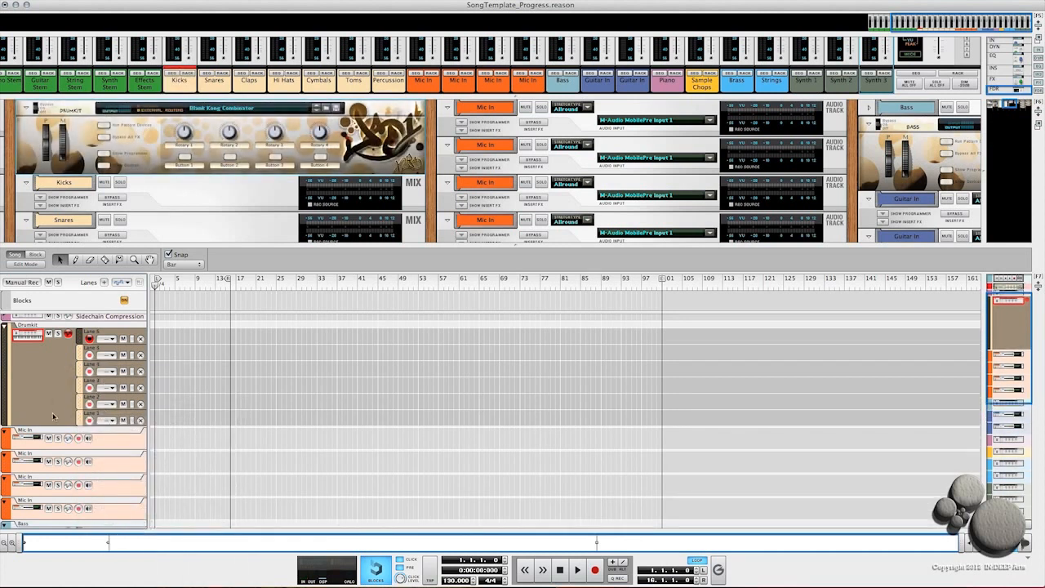
# Step: Rename the bottom Drumkit note lane to Kicks
pyautogui.doubleClick(88, 416)
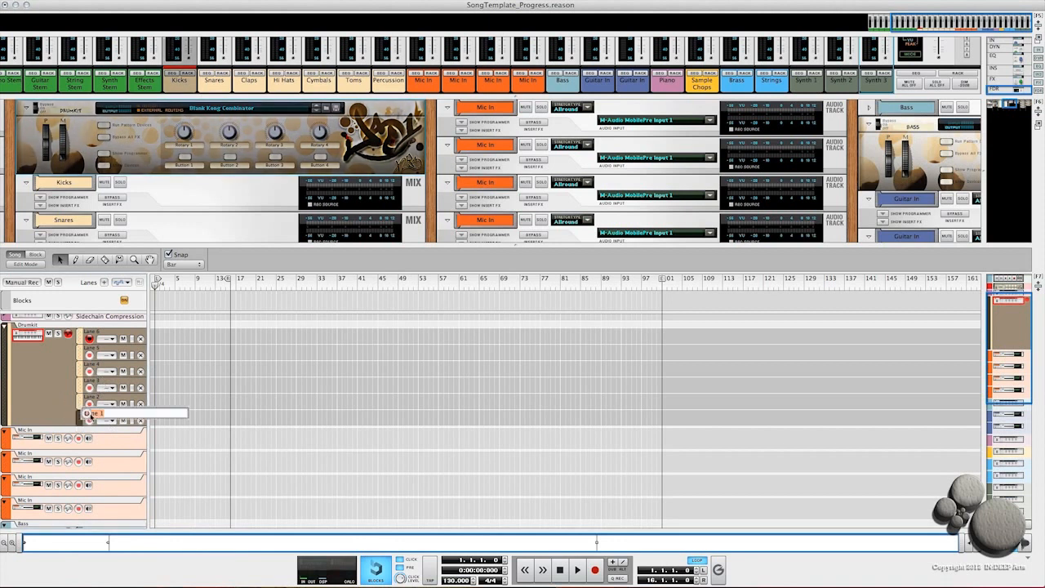
pyautogui.write('Kick')
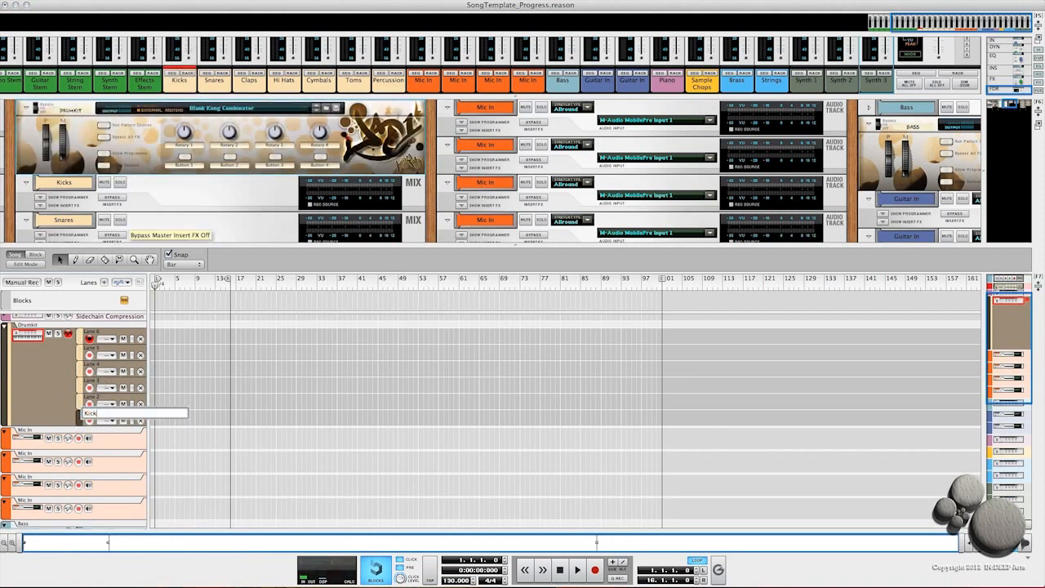
pyautogui.write('s')
pyautogui.press('Return')
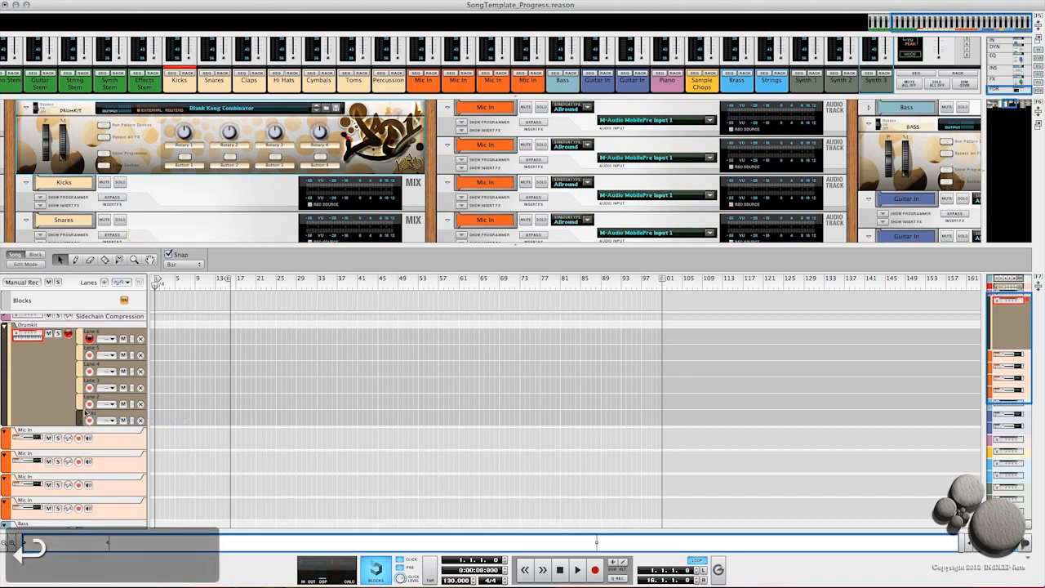
# Step: Rename the Drumkit note lane just above Kicks to Snares
pyautogui.write('S')
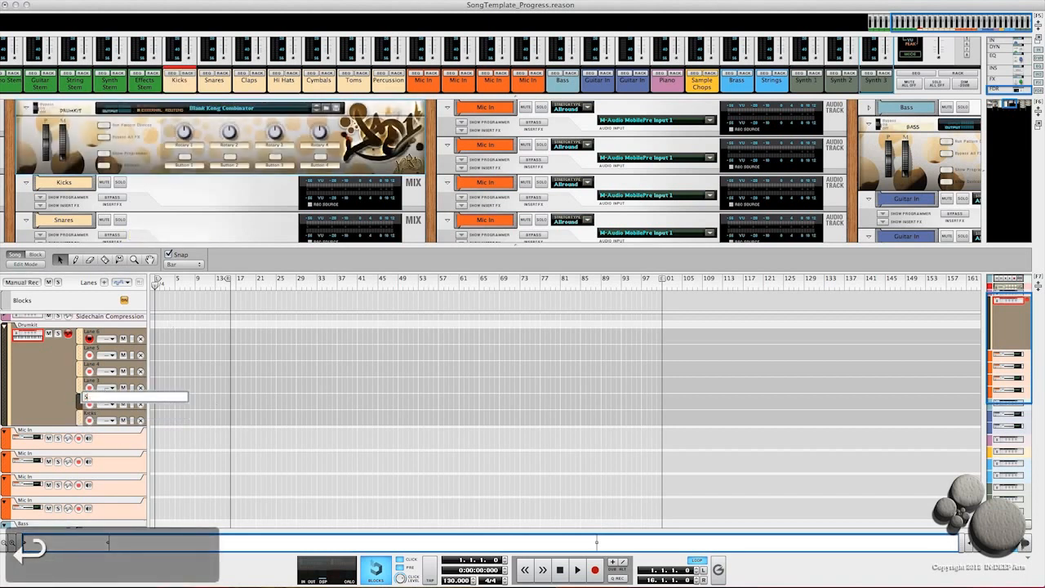
pyautogui.write('nares')
pyautogui.press('Return')
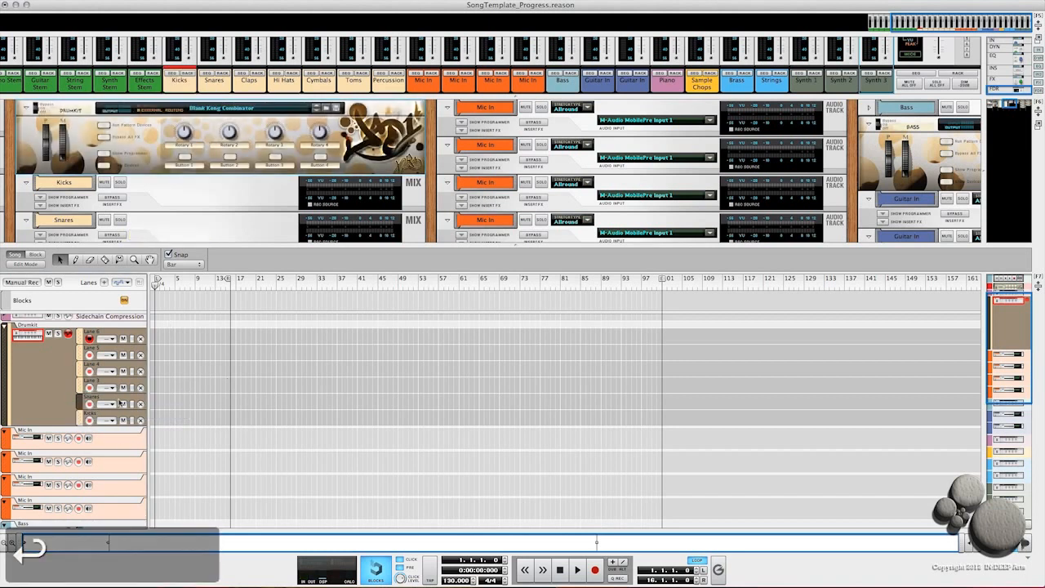
# Step: Rename the next Drumkit note lane up, Lane 3, to Claps
pyautogui.doubleClick(88, 382)
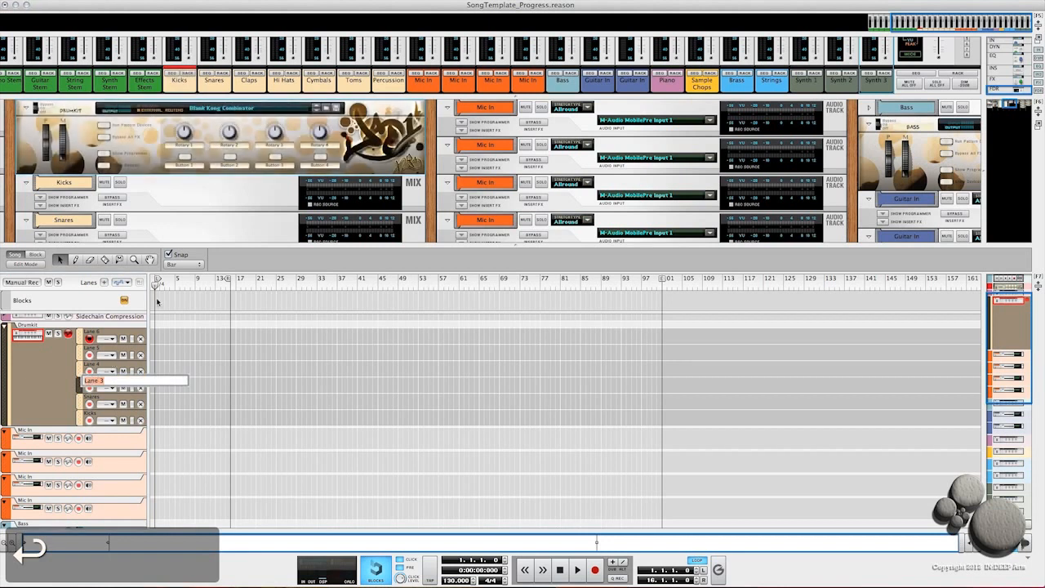
pyautogui.write('Claps')
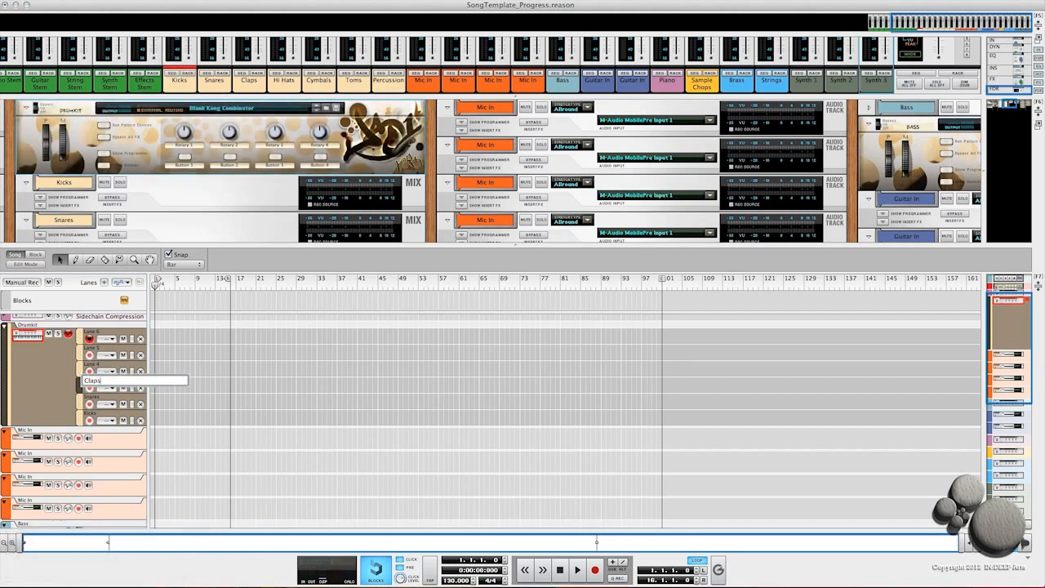
pyautogui.press('Return')
# Step: Rename the Drumkit note lane above Claps to Straight Hats
pyautogui.doubleClick(91, 367)
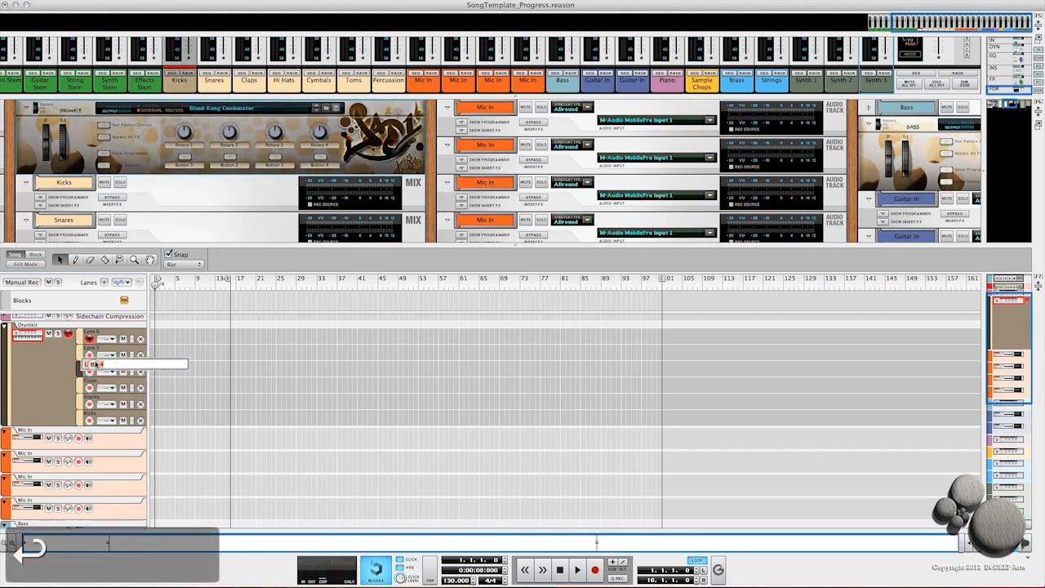
pyautogui.write('Strai')
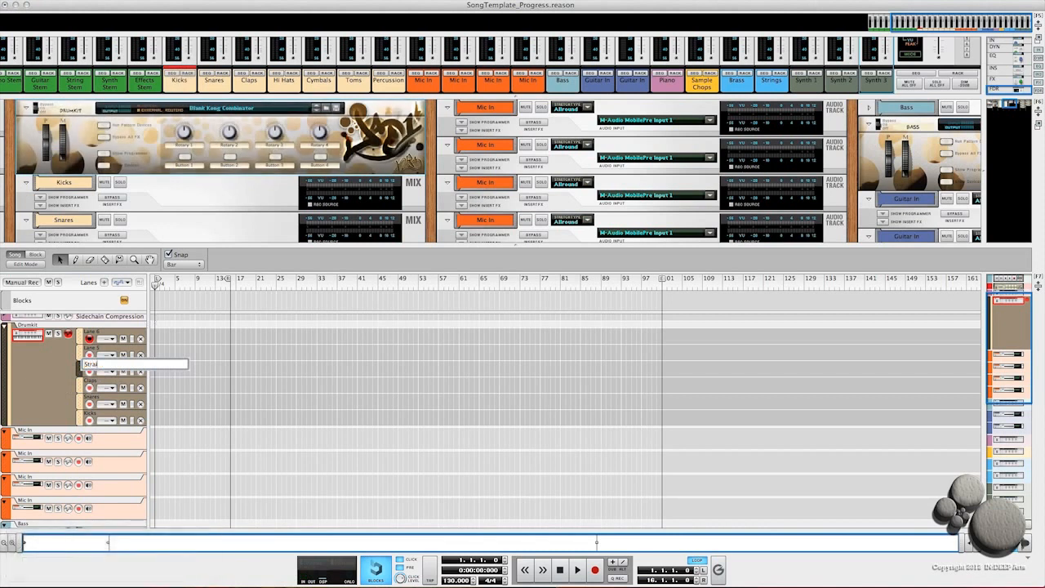
pyautogui.write('ght ')
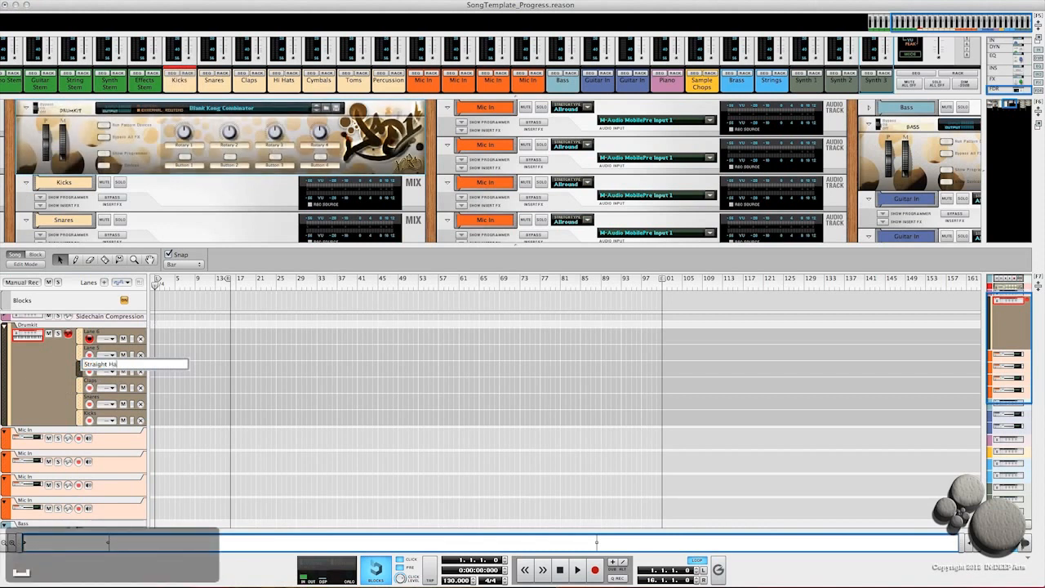
pyautogui.write('Hats')
pyautogui.press('Return')
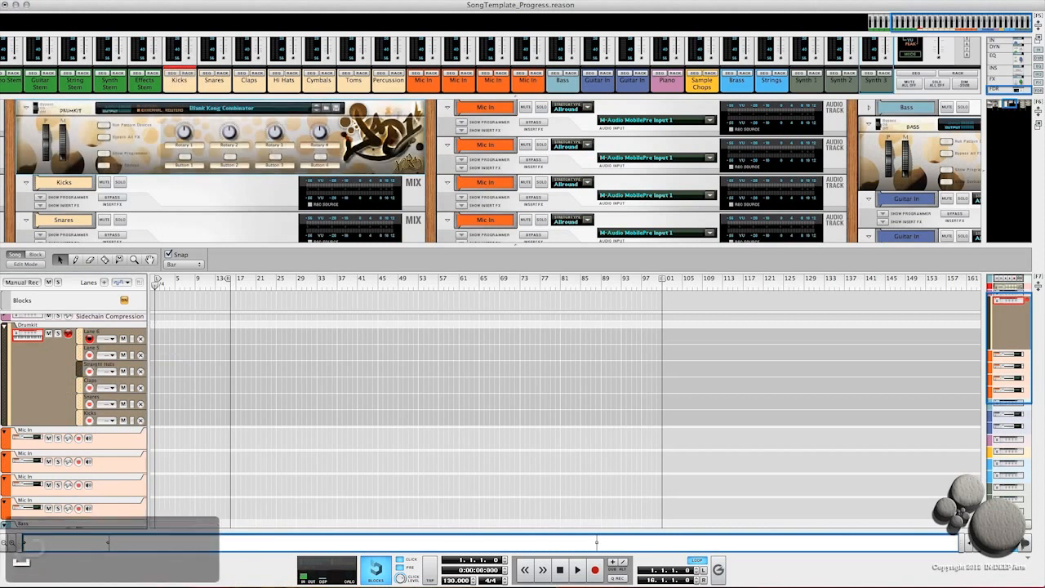
# Step: Rename the Drumkit note lane above Straight Hats to Funk Hats
pyautogui.click(92, 347)
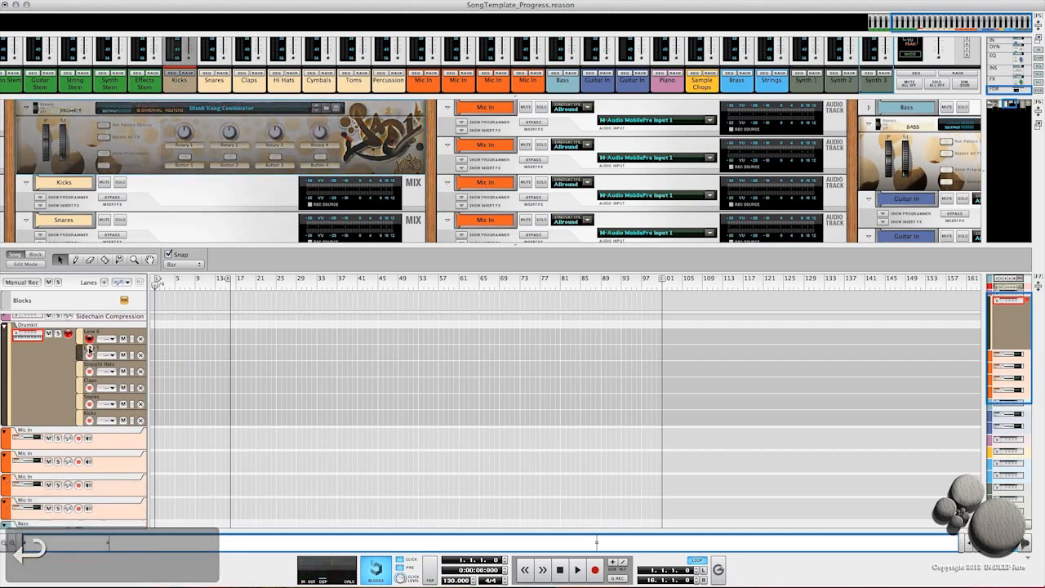
pyautogui.doubleClick(90, 347)
pyautogui.write('Fun')
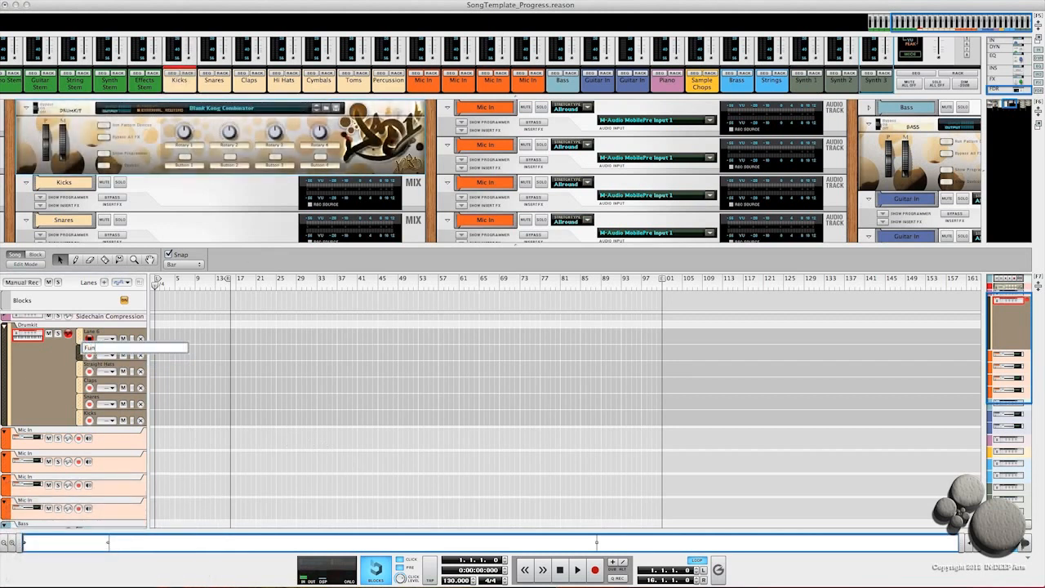
pyautogui.write('k Hats')
pyautogui.press('Return')
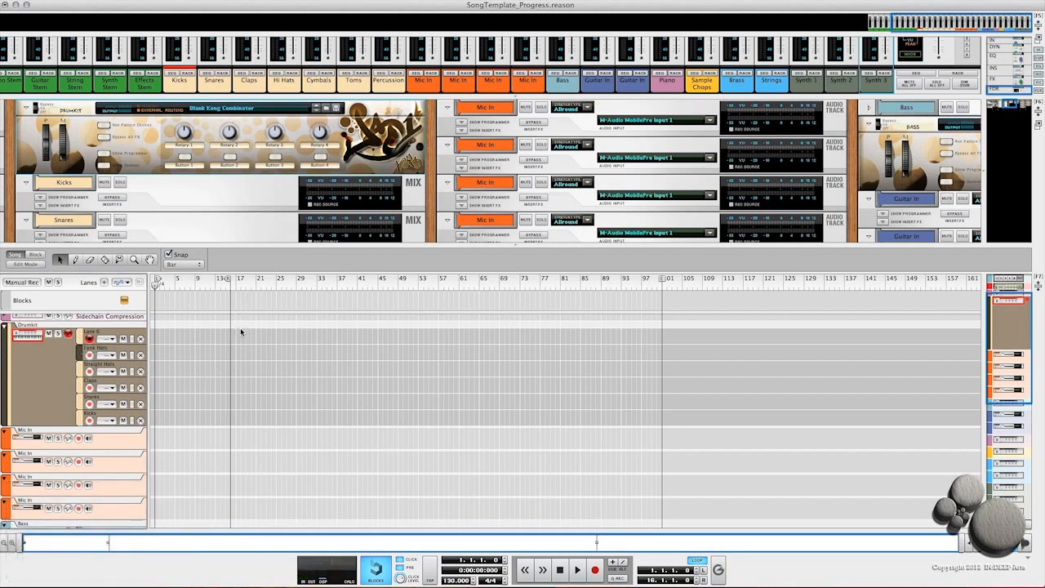
# Step: Move the right locator to bar 17 and rename the top Drumkit note lane, Lane 6, to Cymbals
pyautogui.moveTo(228, 280); pyautogui.dragTo(233, 281)
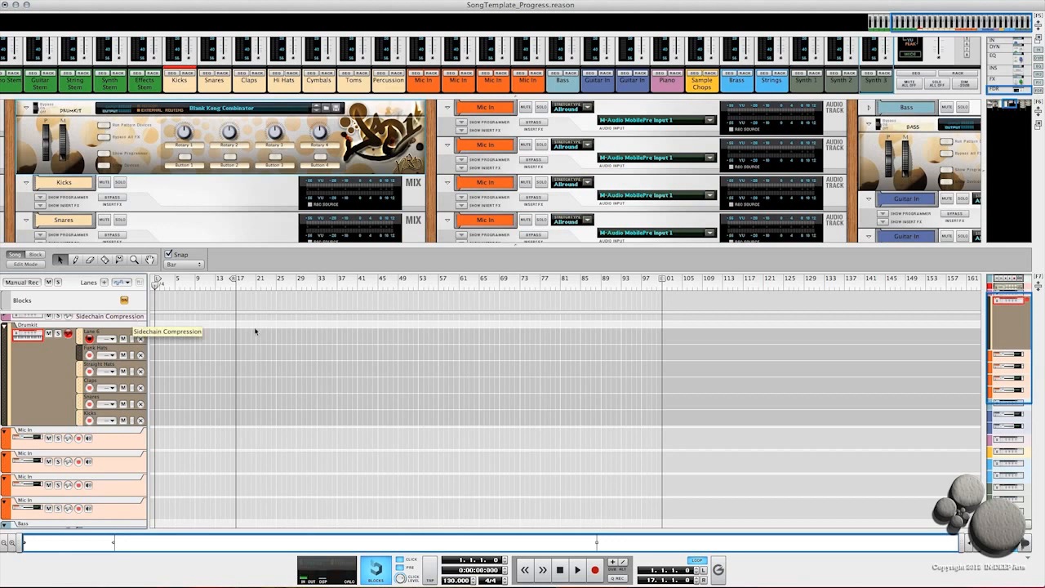
pyautogui.doubleClick(89, 335)
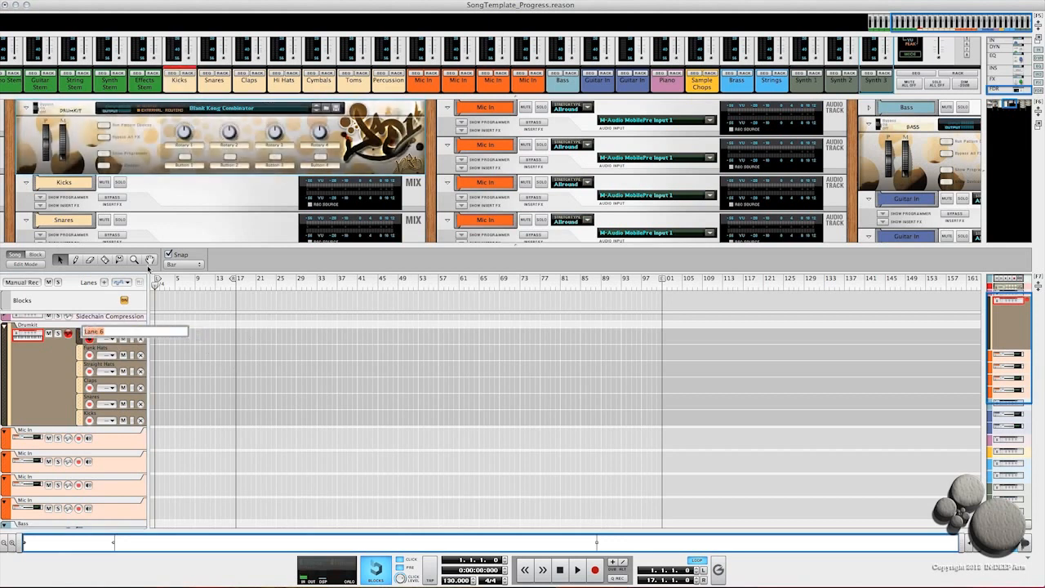
pyautogui.write('T')
pyautogui.press('BackSpace')
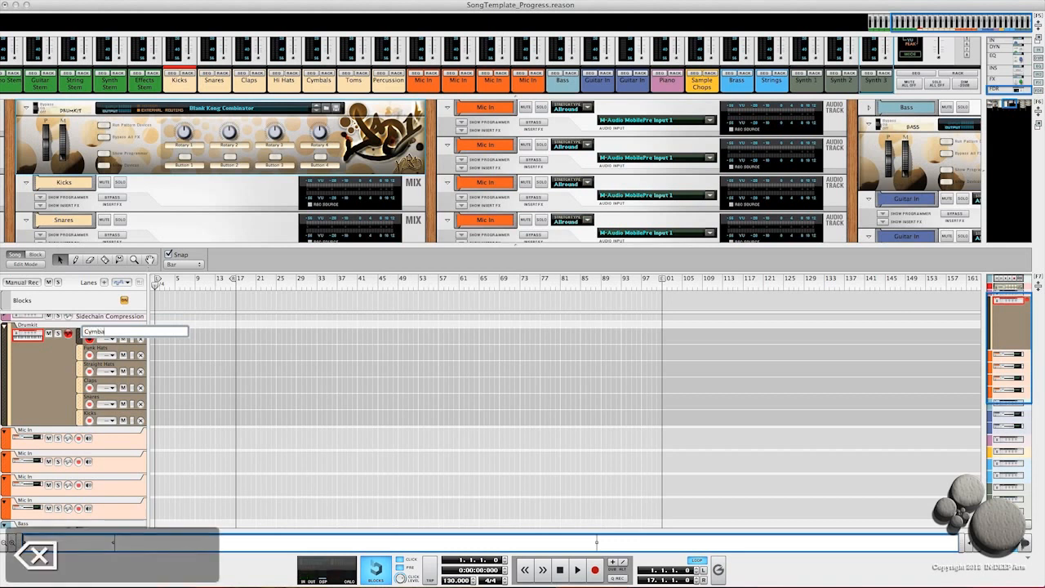
pyautogui.write('Cymbals')
pyautogui.press('Return')
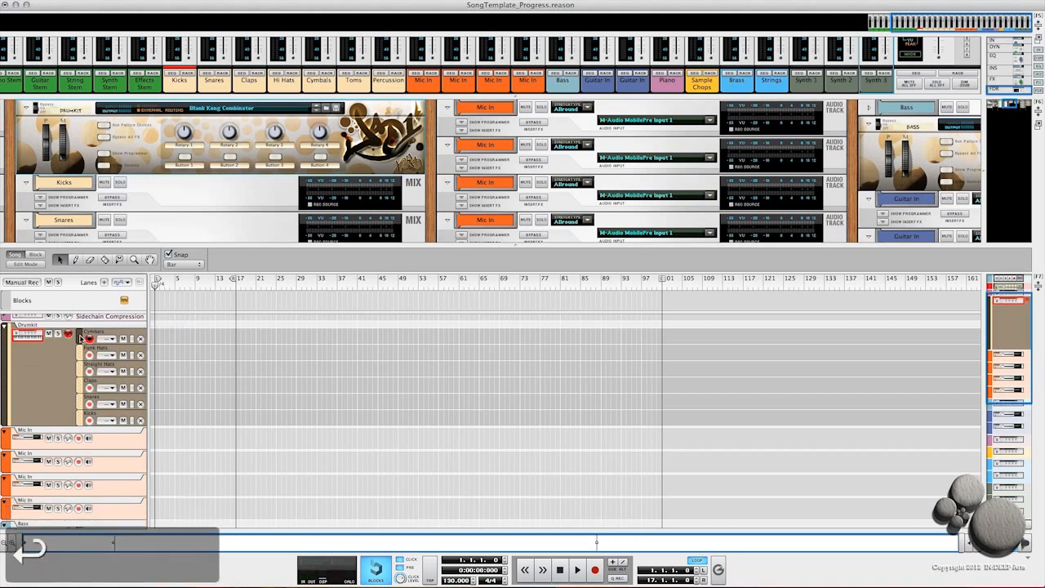
# Step: Add another new note lane to the Drumkit track
pyautogui.rightClick(80, 336)
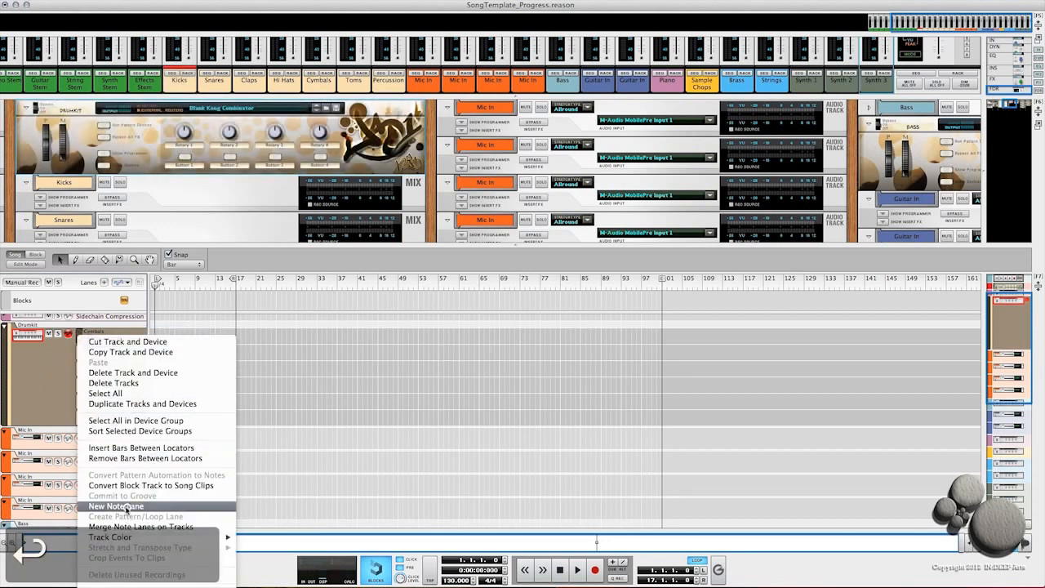
pyautogui.click(127, 508)
pyautogui.doubleClick(88, 335)
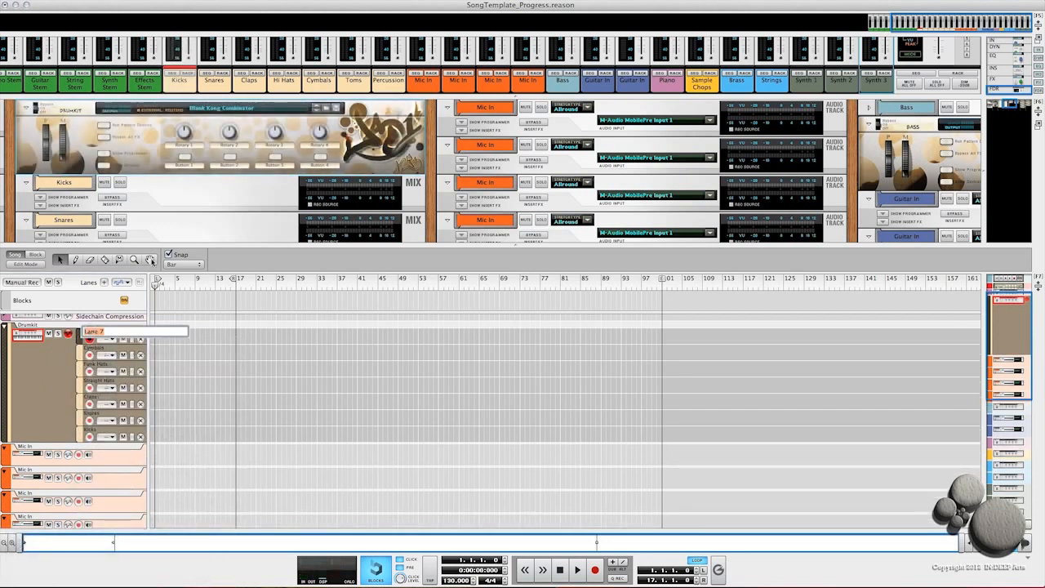
pyautogui.press('Return')
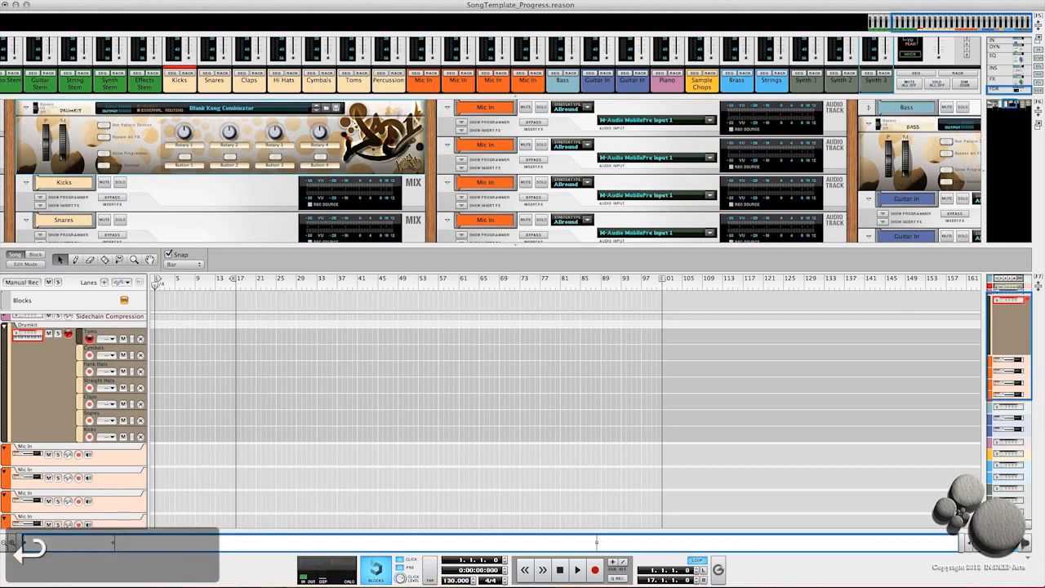
# Step: Add one more note lane to the Drumkit track and name it Percussion
pyautogui.rightClick(79, 351)
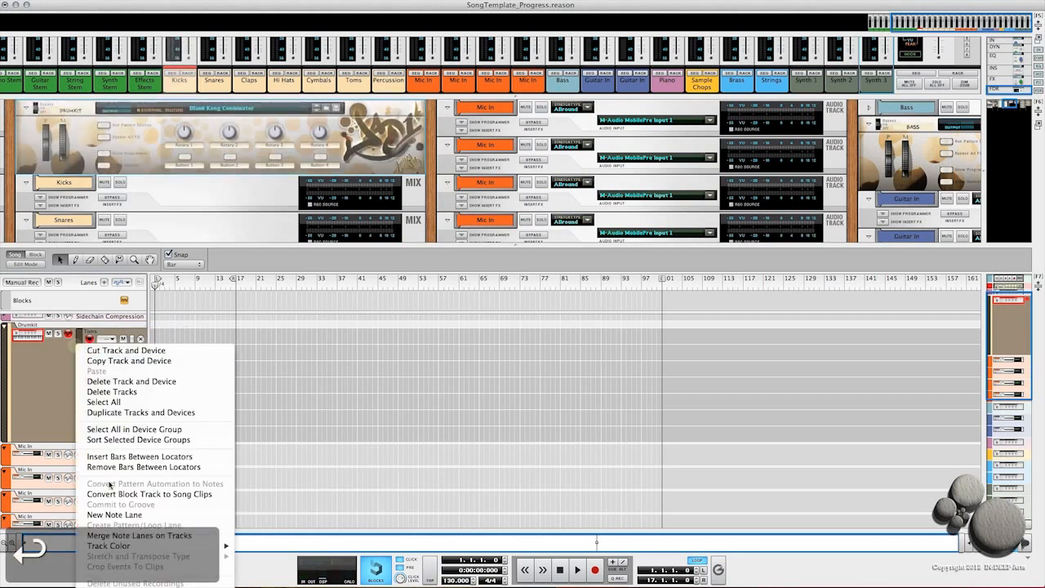
pyautogui.click(114, 515)
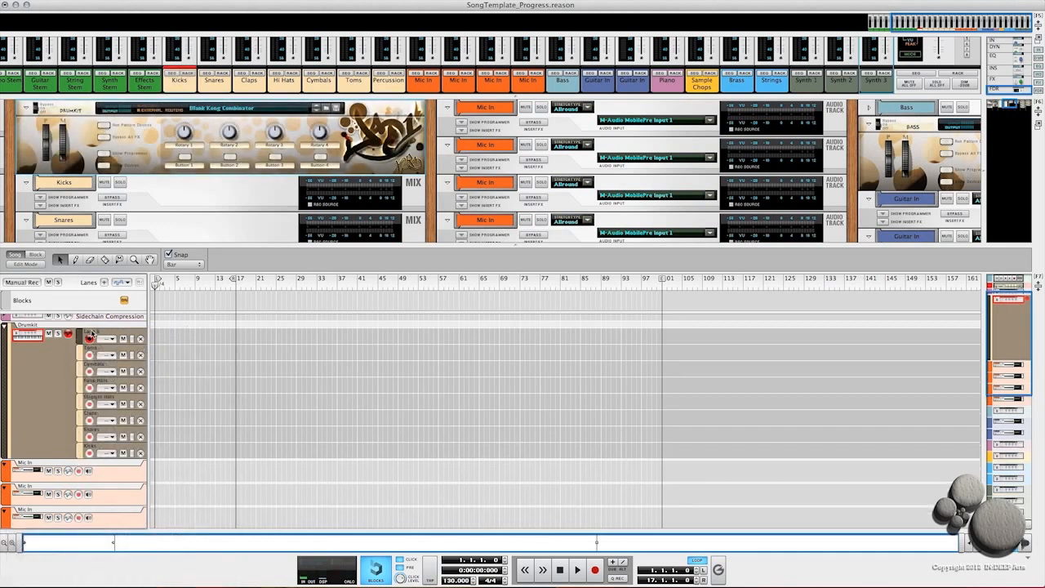
pyautogui.doubleClick(91, 333)
pyautogui.write('H')
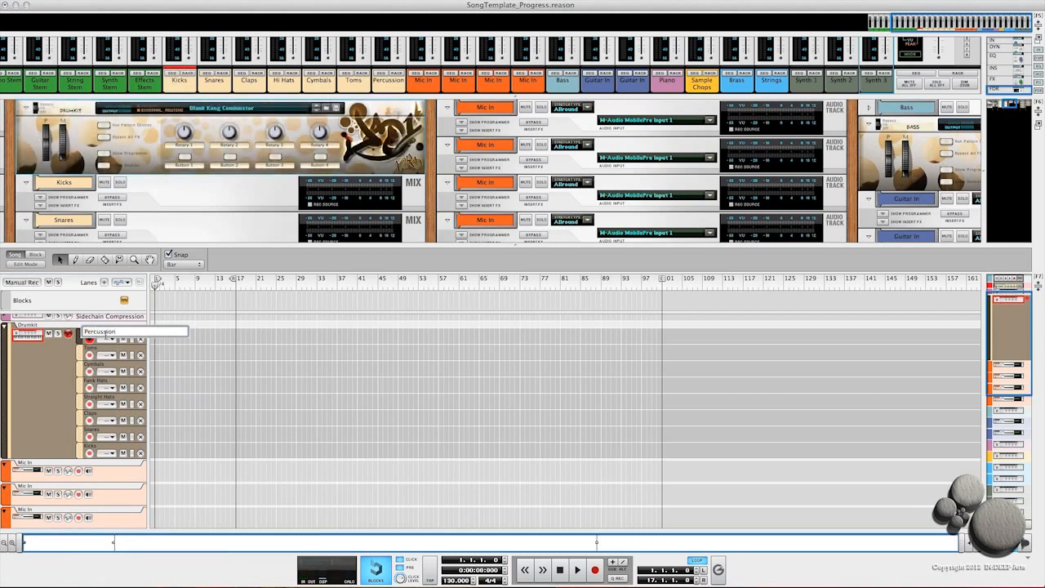
pyautogui.press('Return')
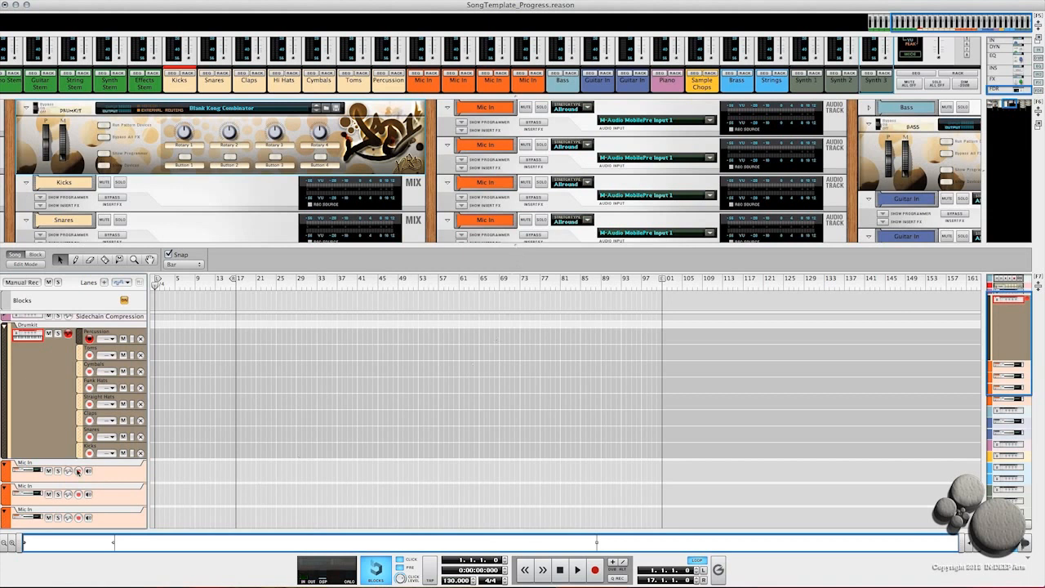
# Step: Review the sequencer tracks, the rack devices and the mixer channels of the finished template
pyautogui.scroll(-6, 53, 480)
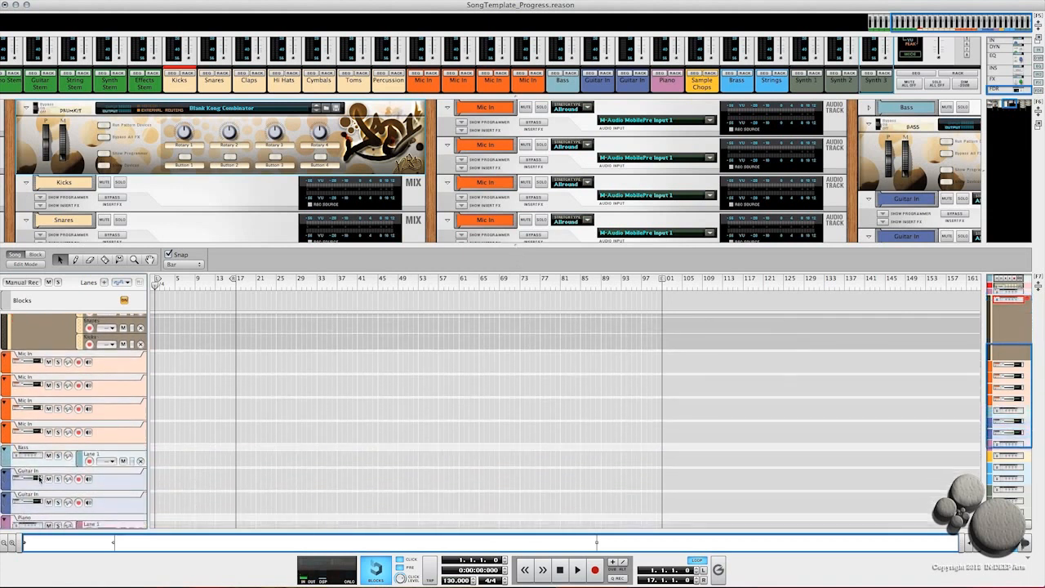
pyautogui.scroll(-4, 45, 490)
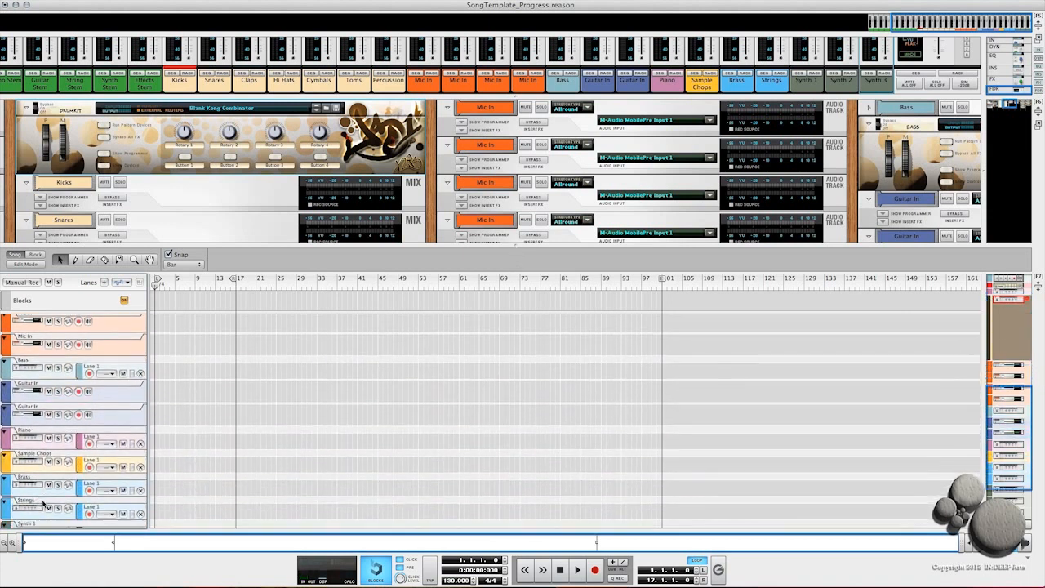
pyautogui.scroll(-3, 45, 506)
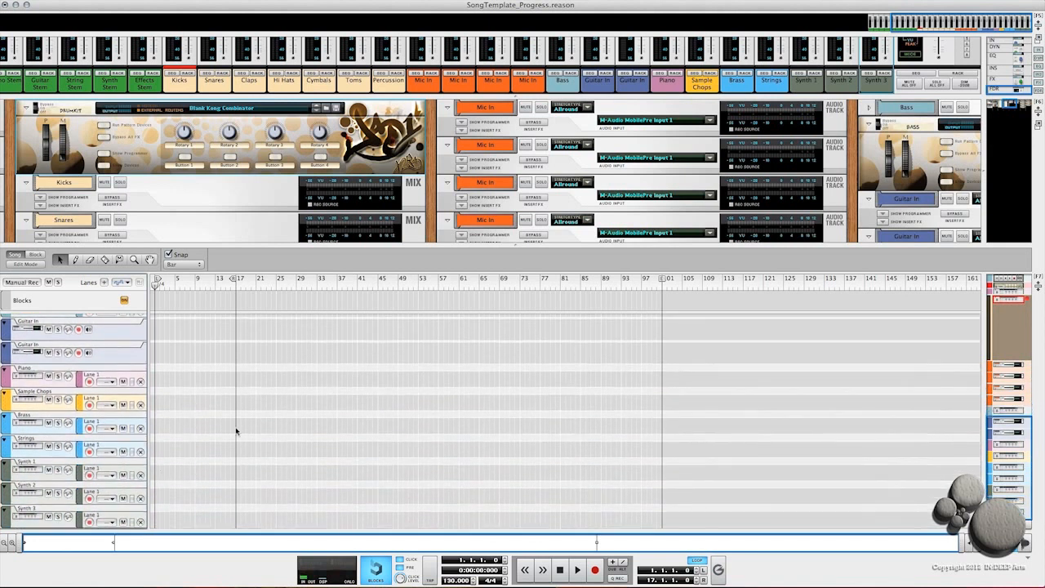
pyautogui.moveTo(514, 243); pyautogui.dragTo(487, 524)
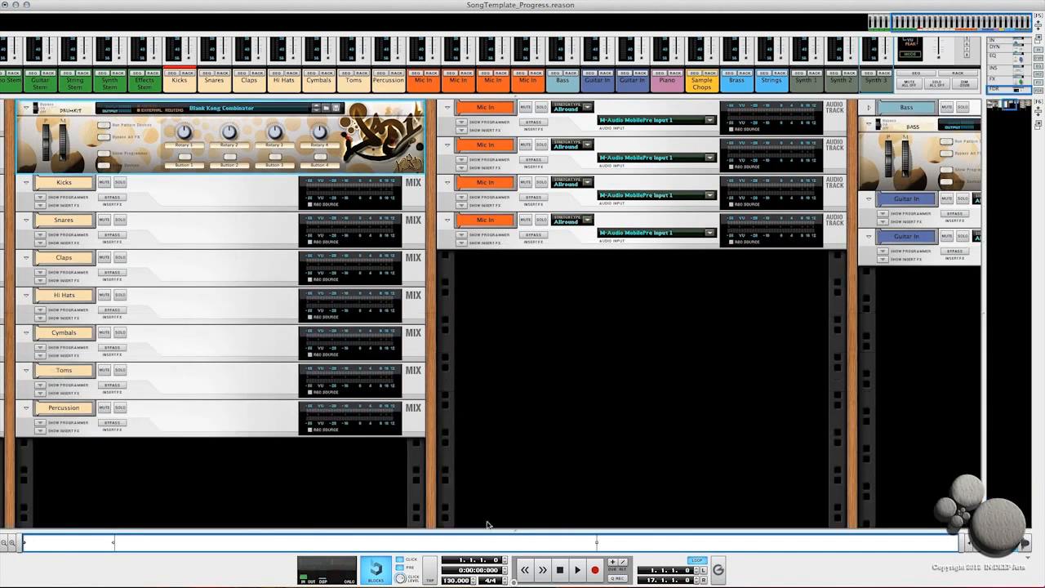
pyautogui.moveTo(515, 96); pyautogui.dragTo(530, 410)
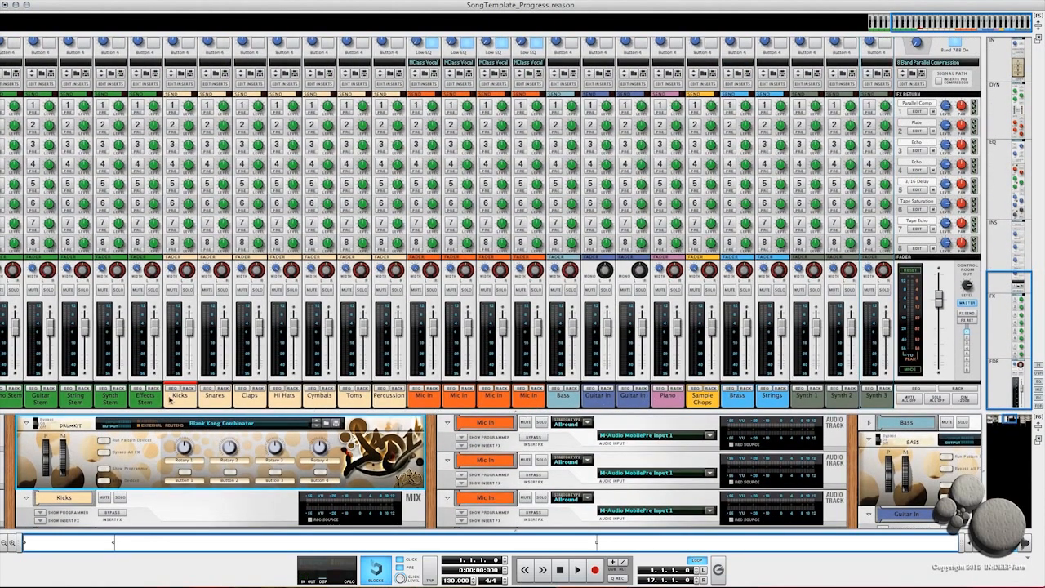
pyautogui.hscroll(-5, 166, 392)
pyautogui.scroll(-1, 151, 348)
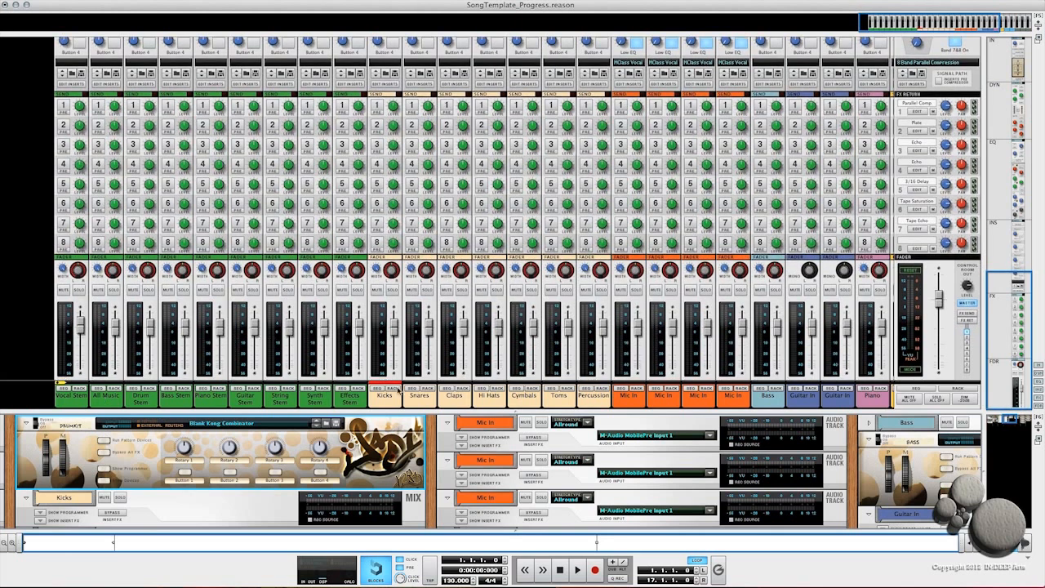
pyautogui.moveTo(515, 410); pyautogui.dragTo(515, 119)
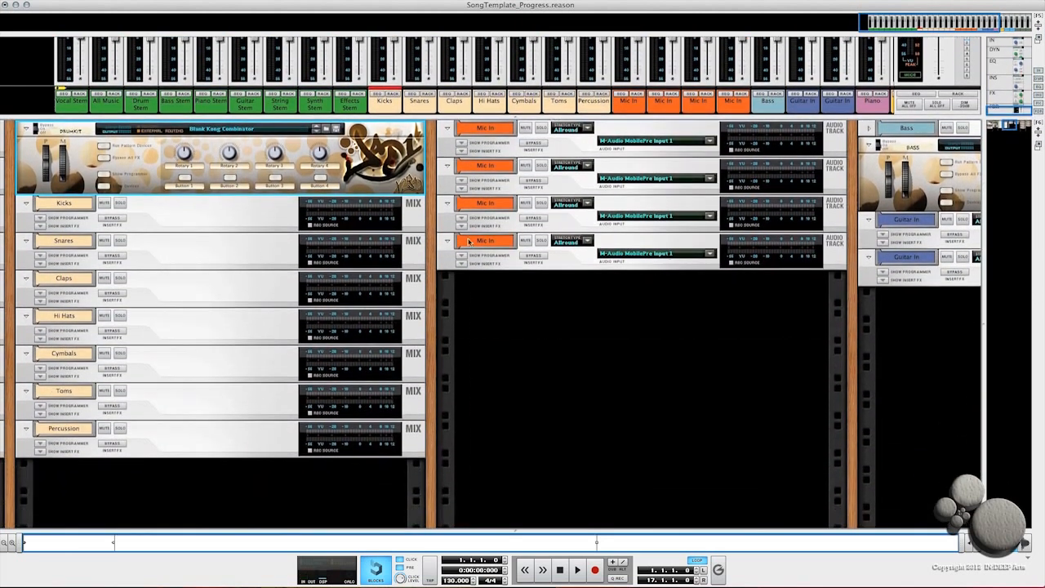
pyautogui.moveTo(1011, 124)
pyautogui.mouseDown()
pyautogui.moveTo(990, 122)
pyautogui.moveTo(1027, 121)
pyautogui.moveTo(993, 124)
pyautogui.mouseUp()
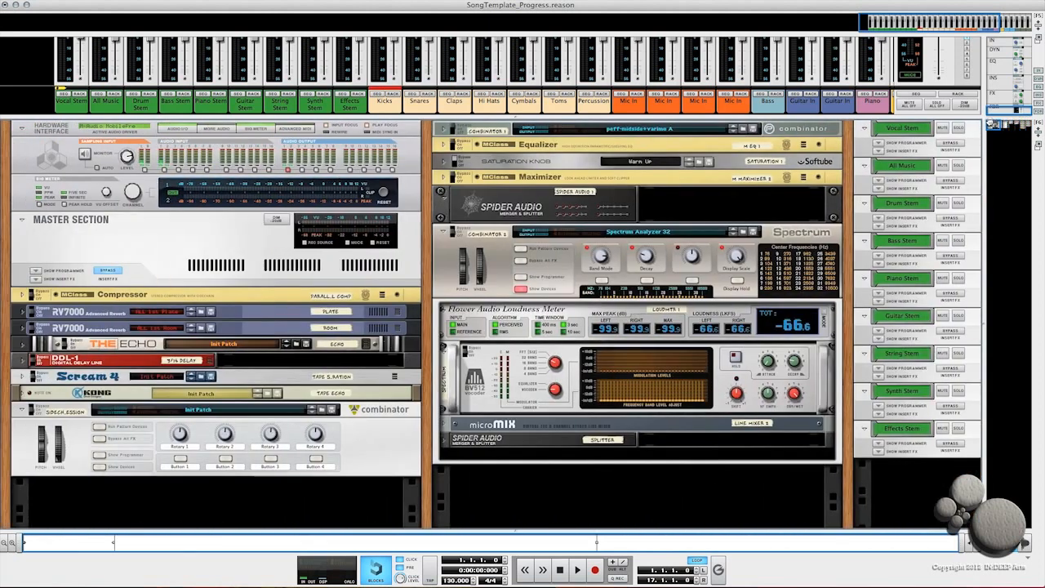
# Step: Save the song as MasterTemplate in the Templates folder, replacing the existing MasterTemplate file
pyautogui.click(72, 1)
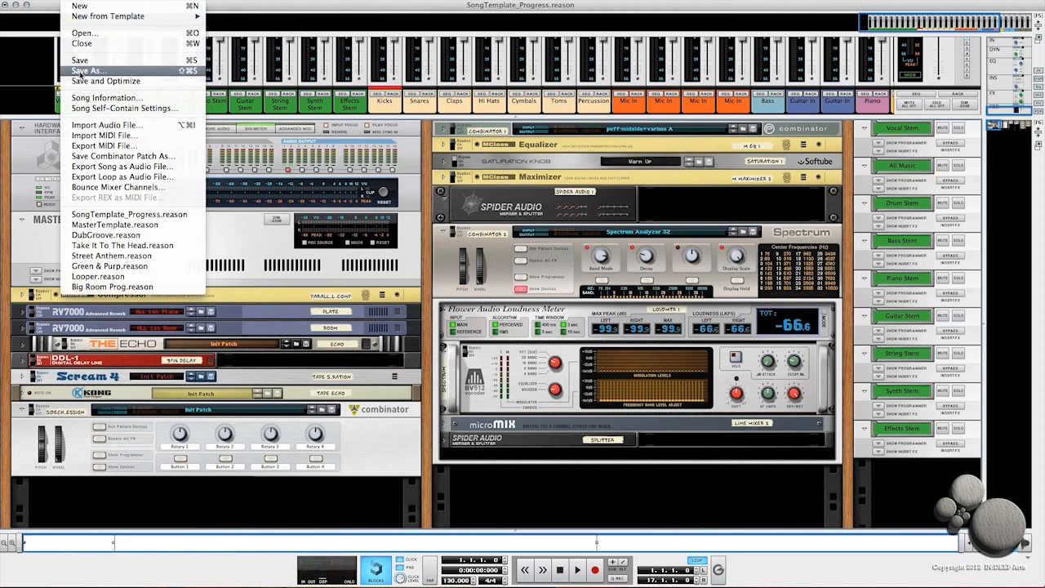
pyautogui.click(80, 72)
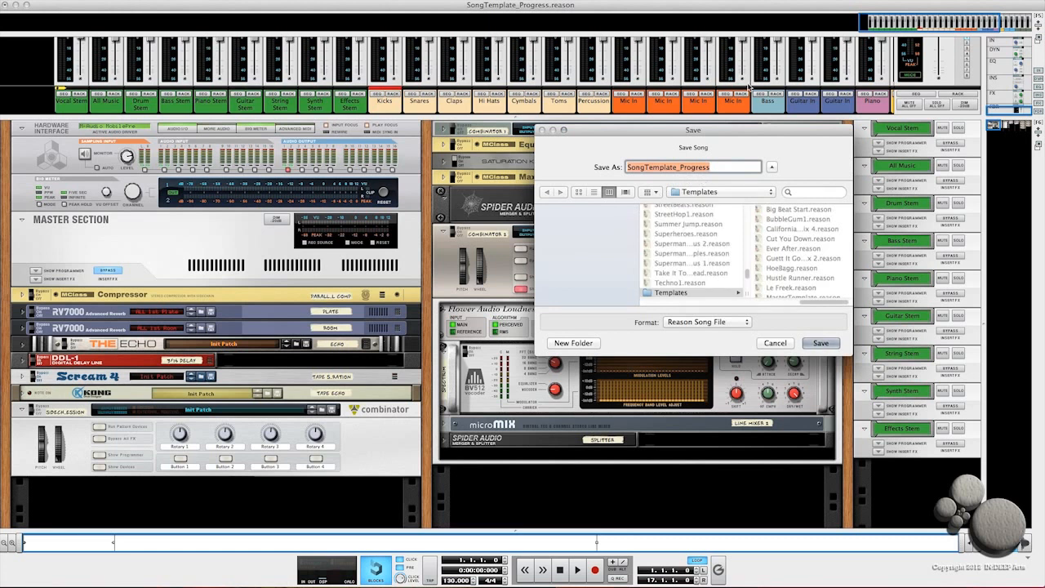
pyautogui.scroll(-2, 766, 259)
pyautogui.click(775, 262)
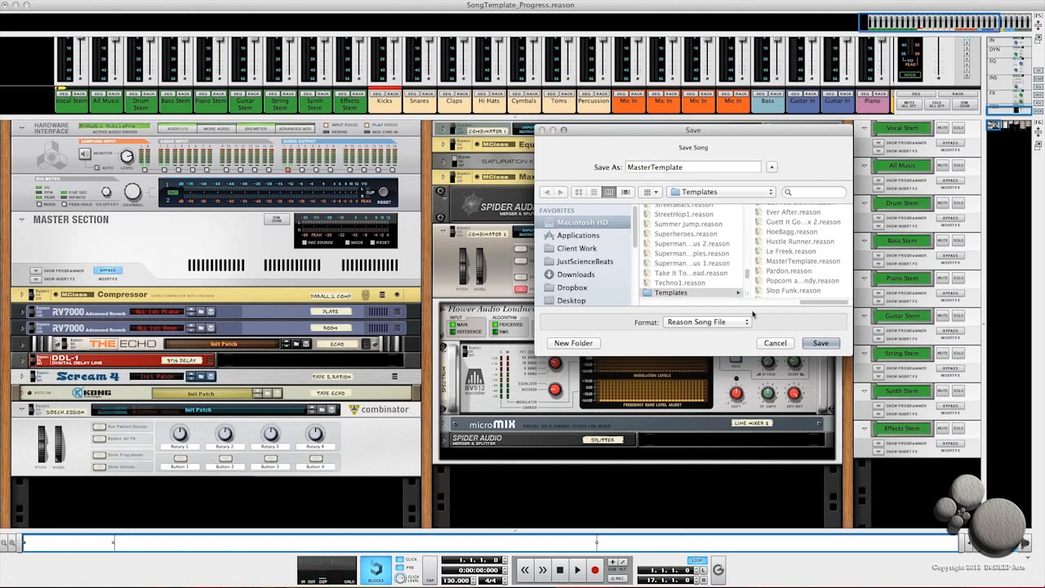
pyautogui.click(775, 343)
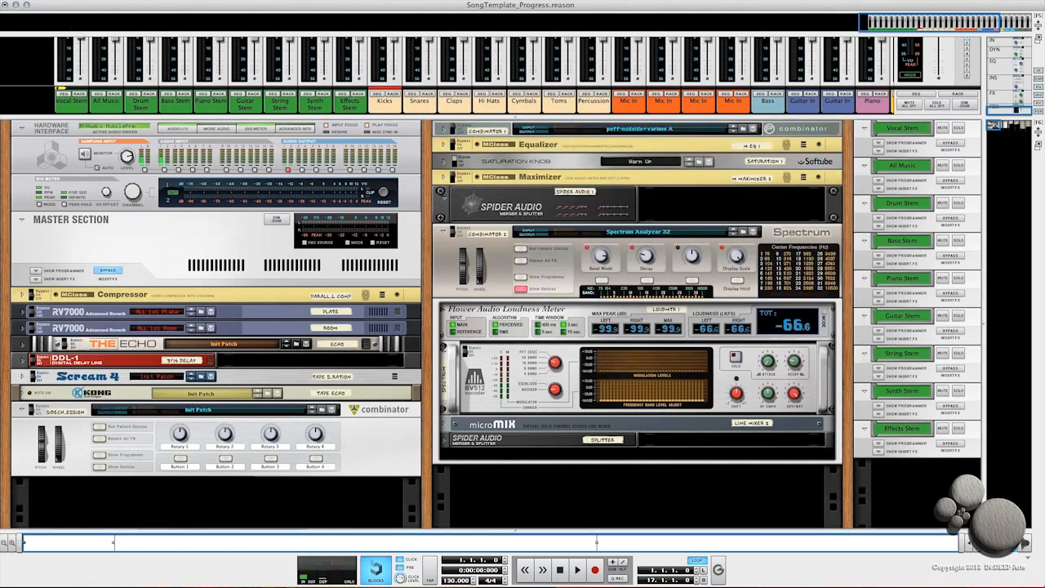
# Step: In General preferences, set the default song template to MasterTemplate.reason from the Reason Projects Templates folder
pyautogui.click(45, 9)
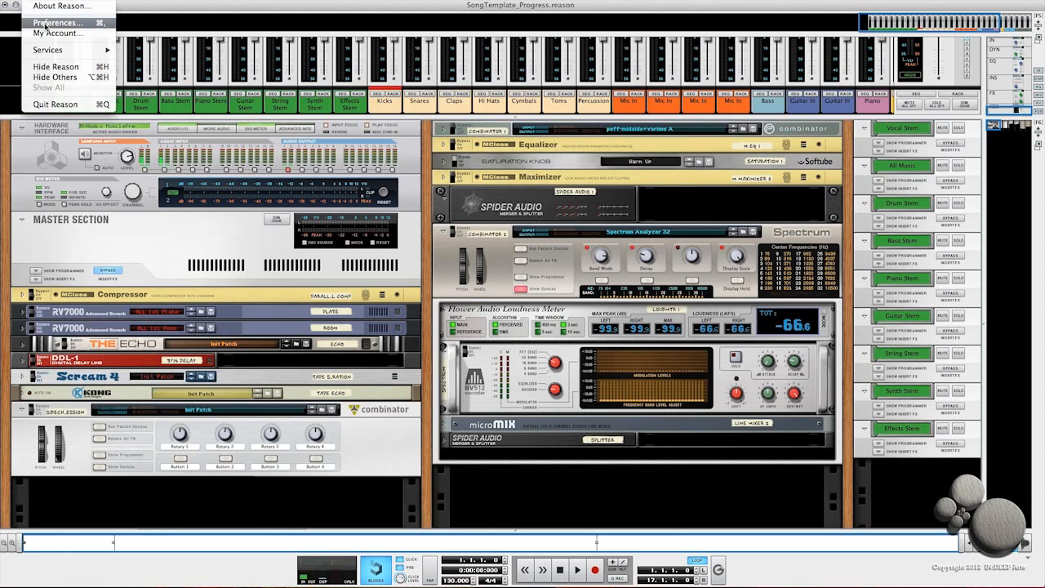
pyautogui.click(45, 23)
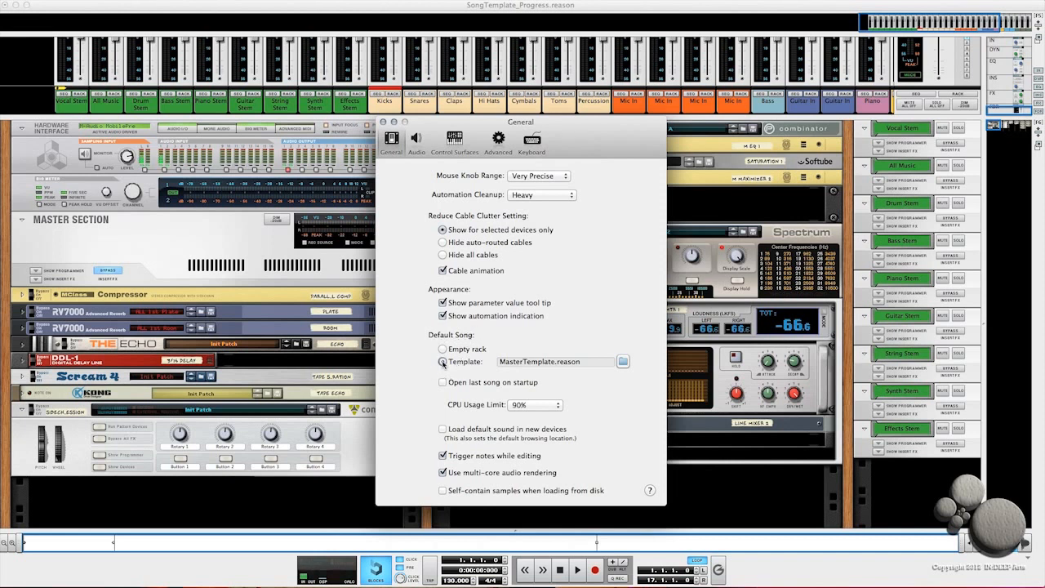
pyautogui.click(622, 361)
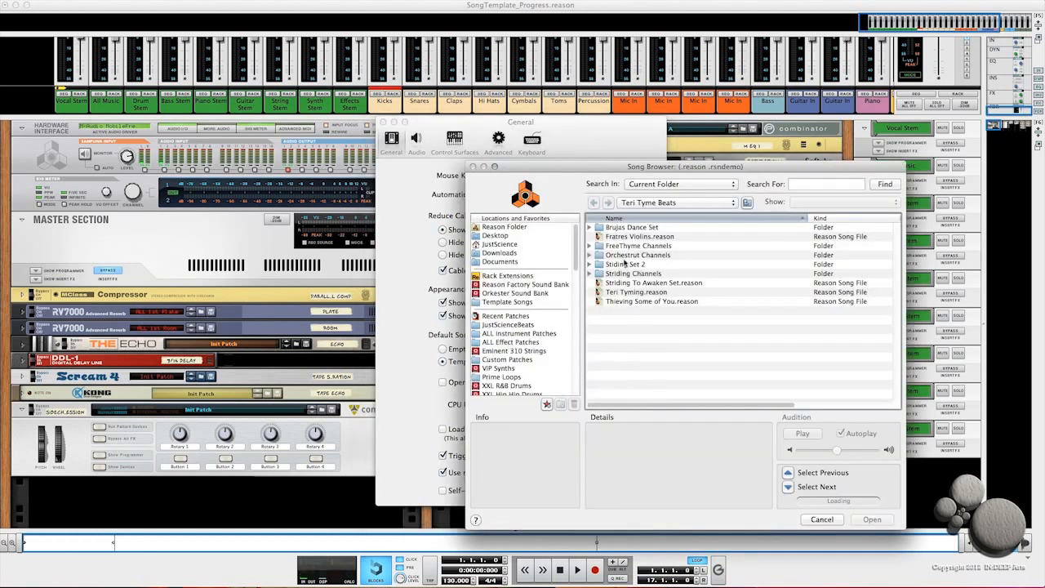
pyautogui.click(507, 325)
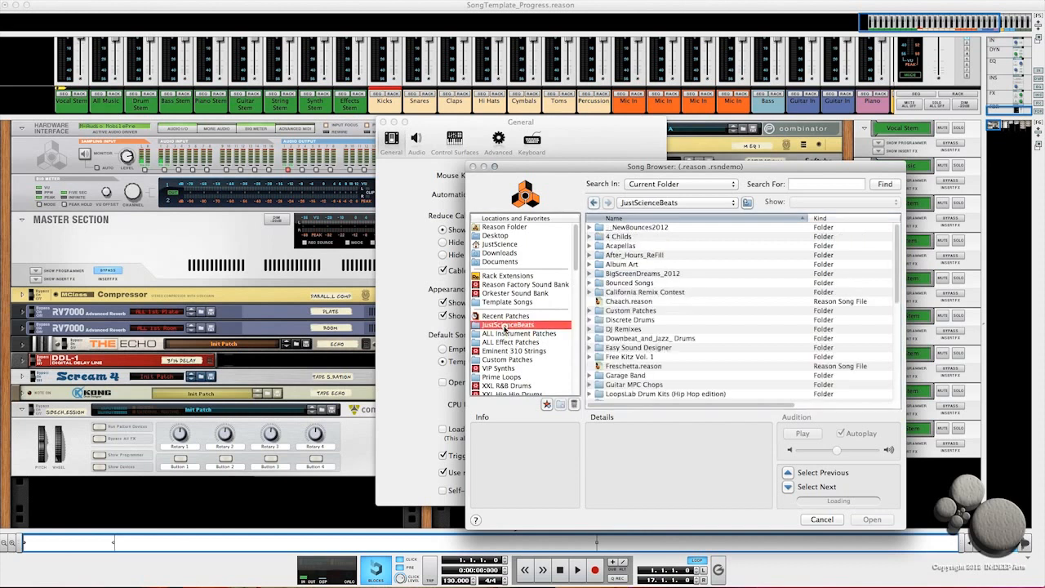
pyautogui.doubleClick(622, 311)
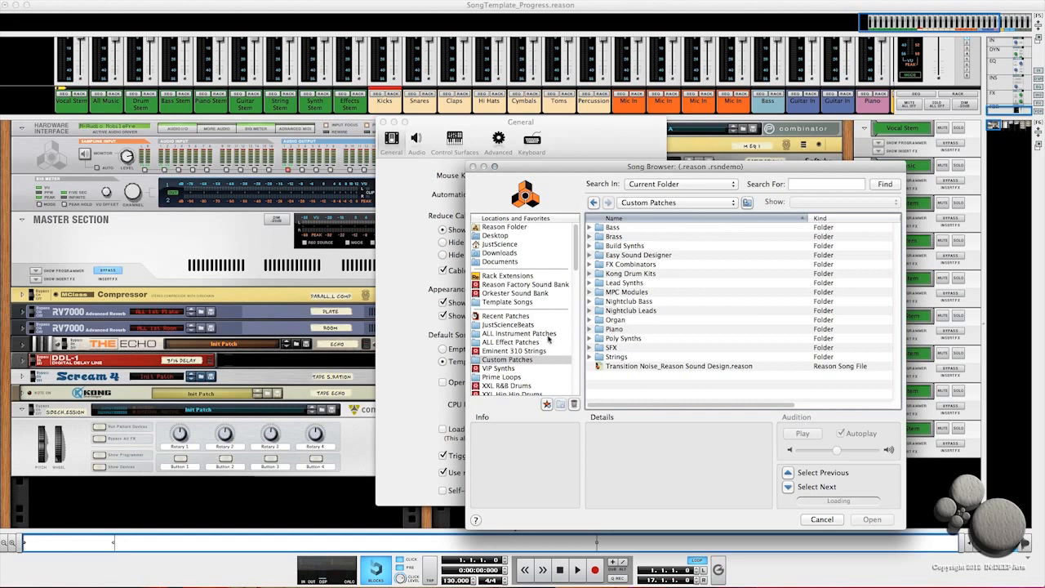
pyautogui.click(508, 325)
pyautogui.scroll(-8, 620, 351)
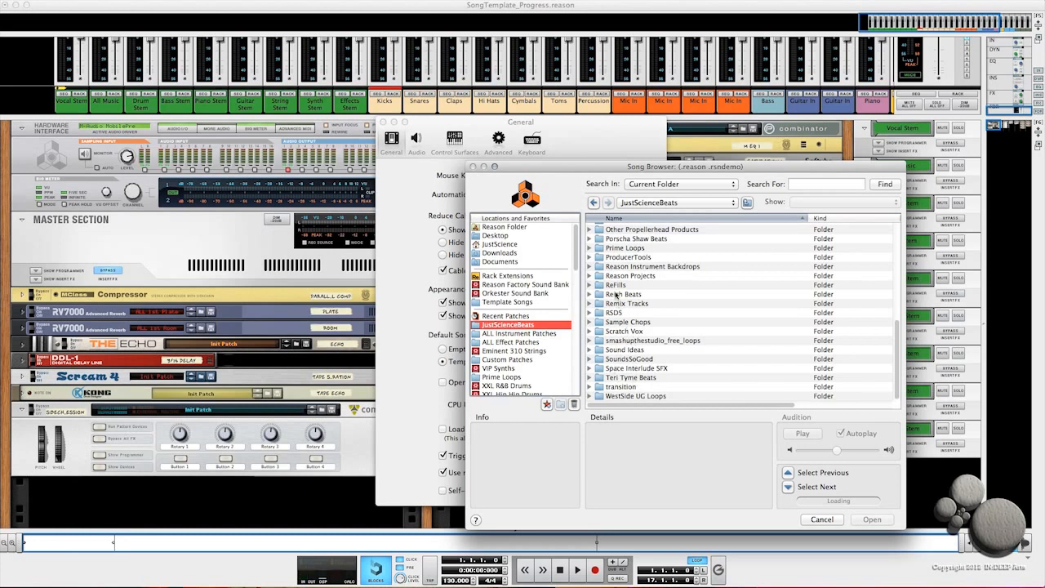
pyautogui.doubleClick(616, 279)
pyautogui.scroll(-15, 633, 355)
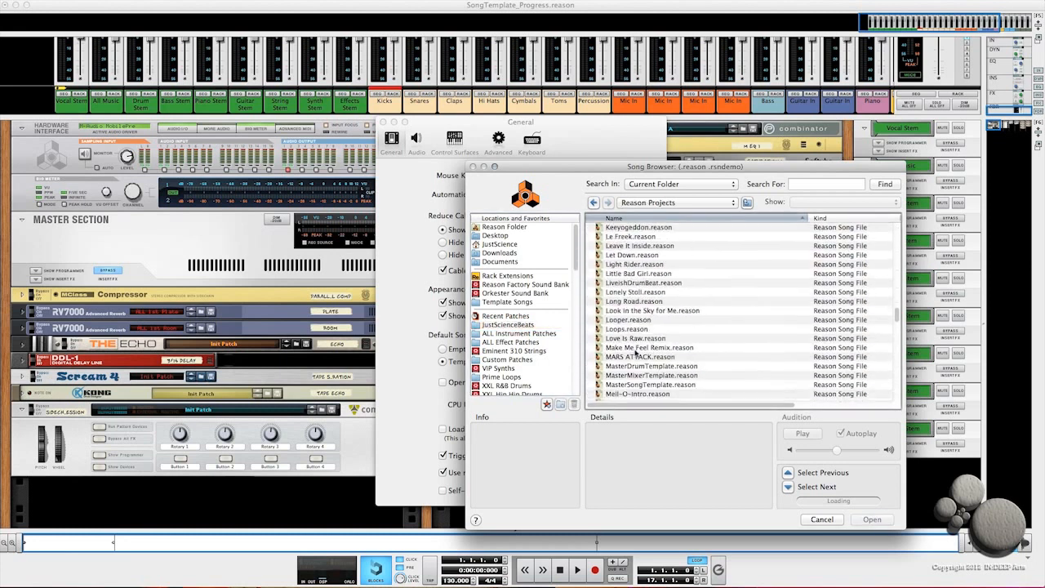
pyautogui.scroll(-3, 633, 356)
pyautogui.scroll(4, 626, 294)
pyautogui.doubleClick(624, 281)
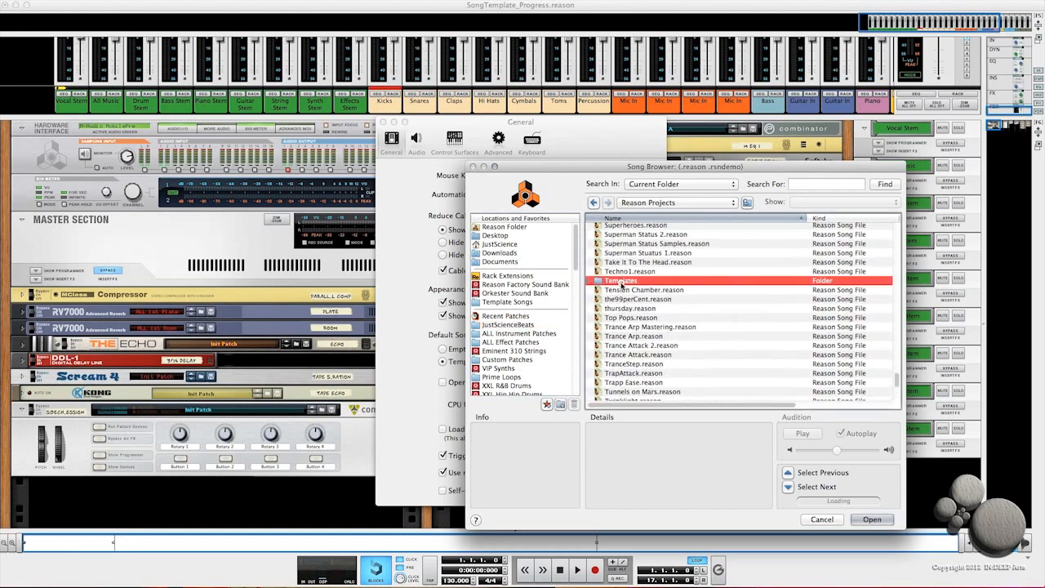
pyautogui.doubleClick(641, 311)
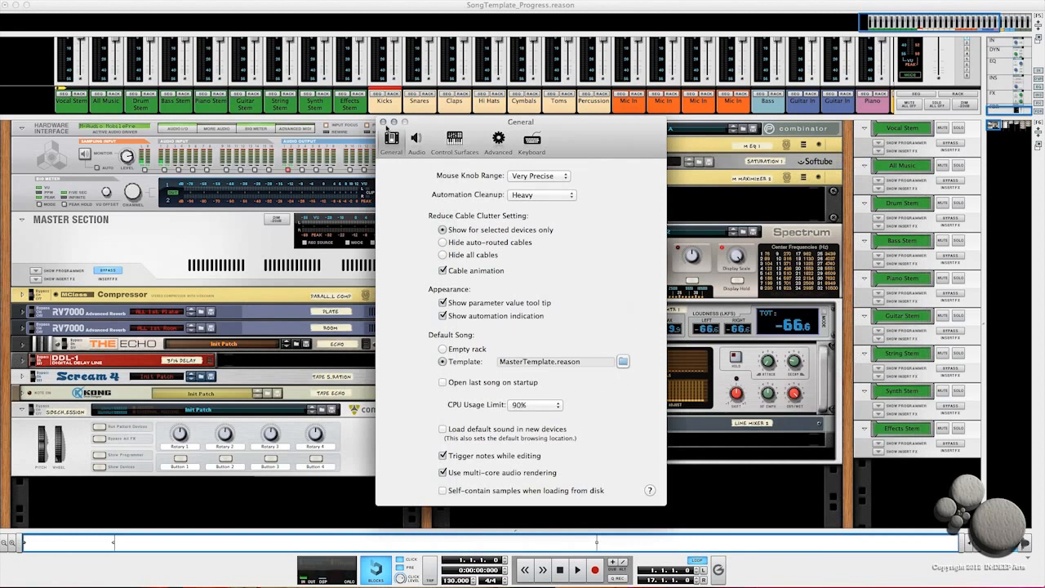
pyautogui.click(384, 122)
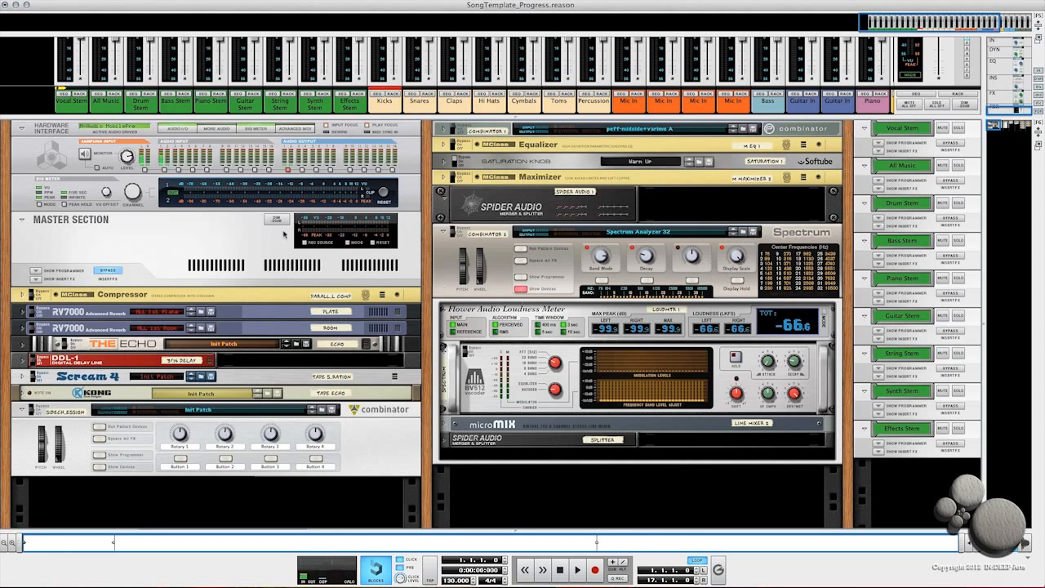
# Step: Create a new song, browse its rack to check the default template loaded, and close it
pyautogui.click(75, 2)
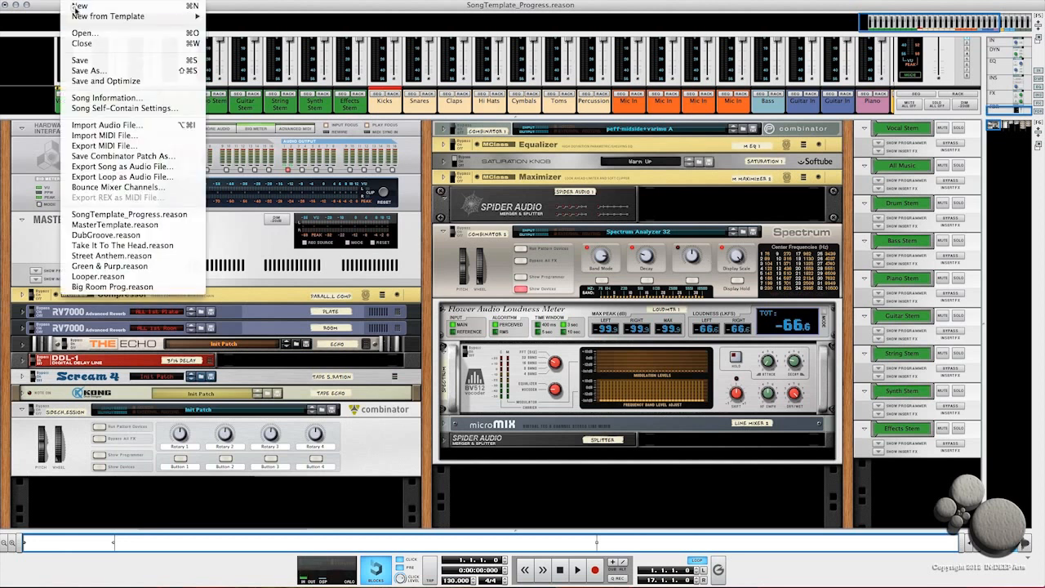
pyautogui.click(75, 5)
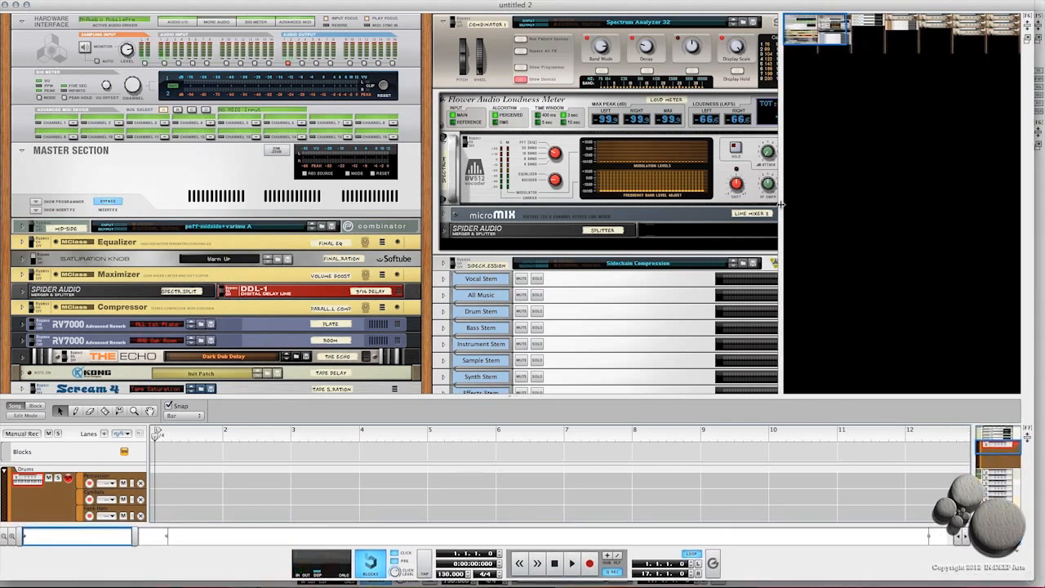
pyautogui.moveTo(781, 203); pyautogui.dragTo(899, 214)
pyautogui.hscroll(10, 645, 160)
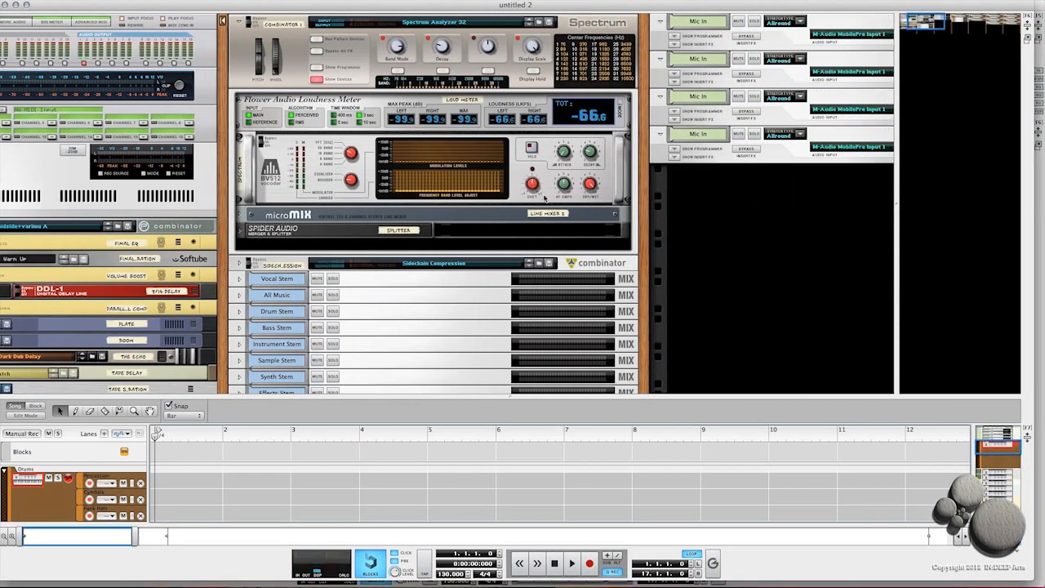
pyautogui.hscroll(10, 660, 194)
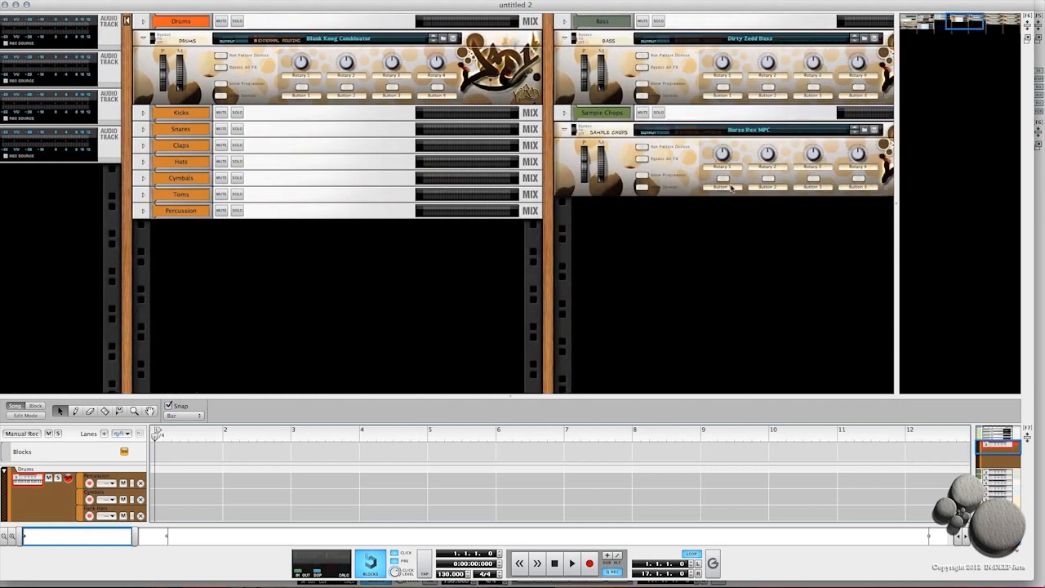
pyautogui.hscroll(6, 35, 21)
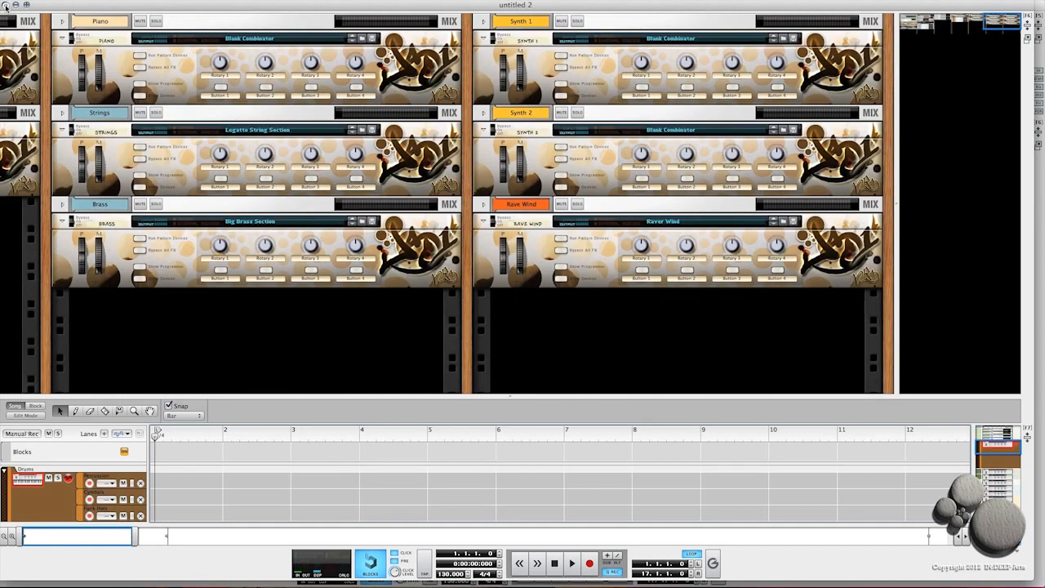
pyautogui.click(6, 6)
# Step: Scroll across the rack of the template song to review all of its devices
pyautogui.hscroll(5, 804, 288)
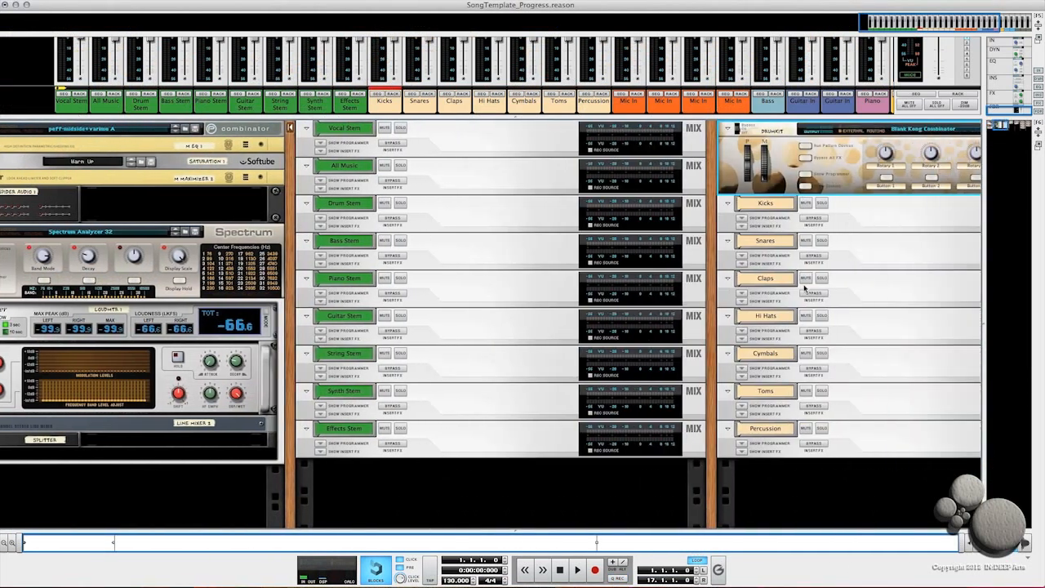
pyautogui.hscroll(8, 804, 287)
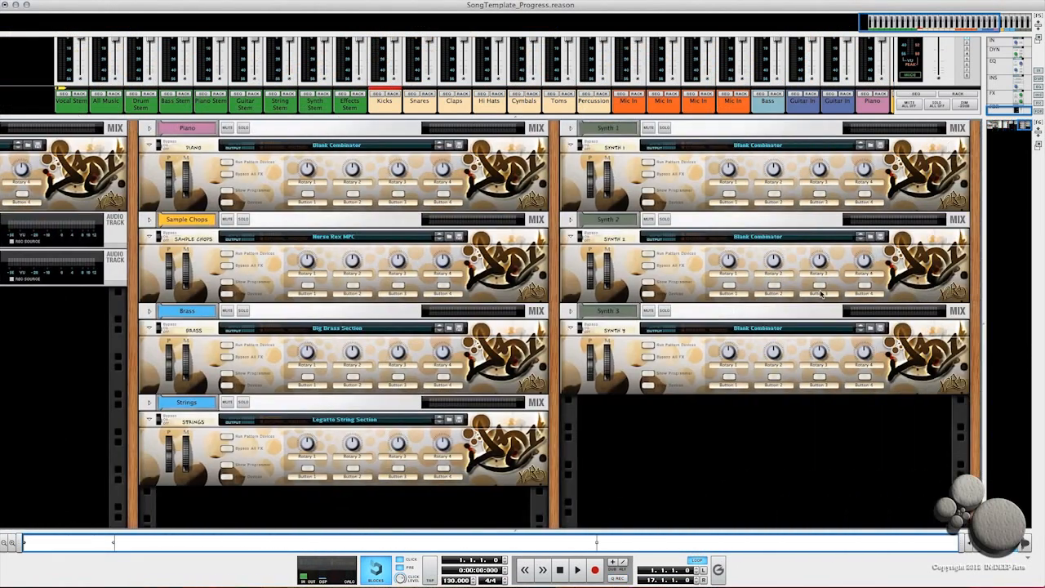
pyautogui.hscroll(-10, 565, 173)
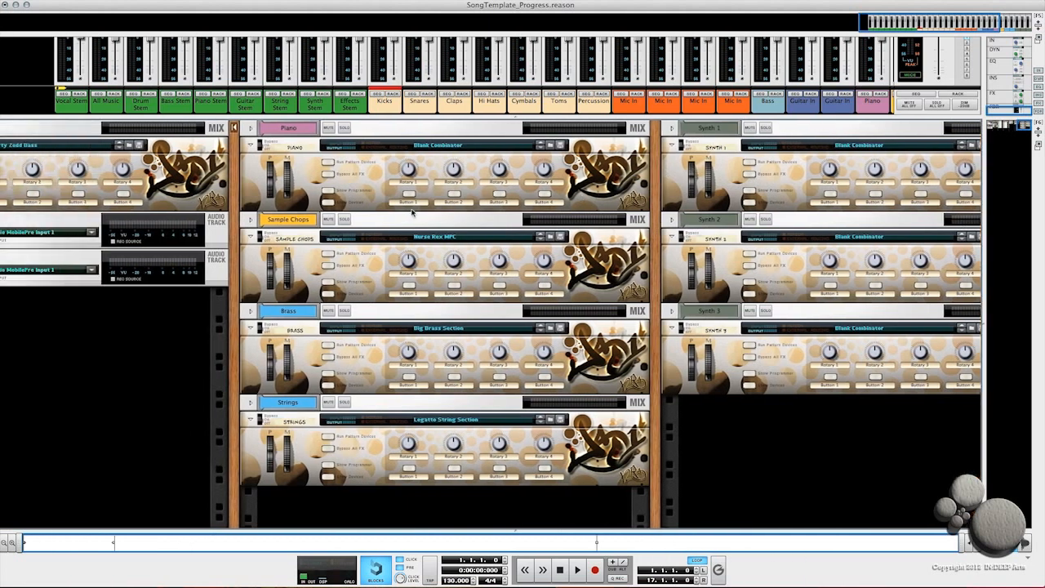
pyautogui.hscroll(-10, 411, 229)
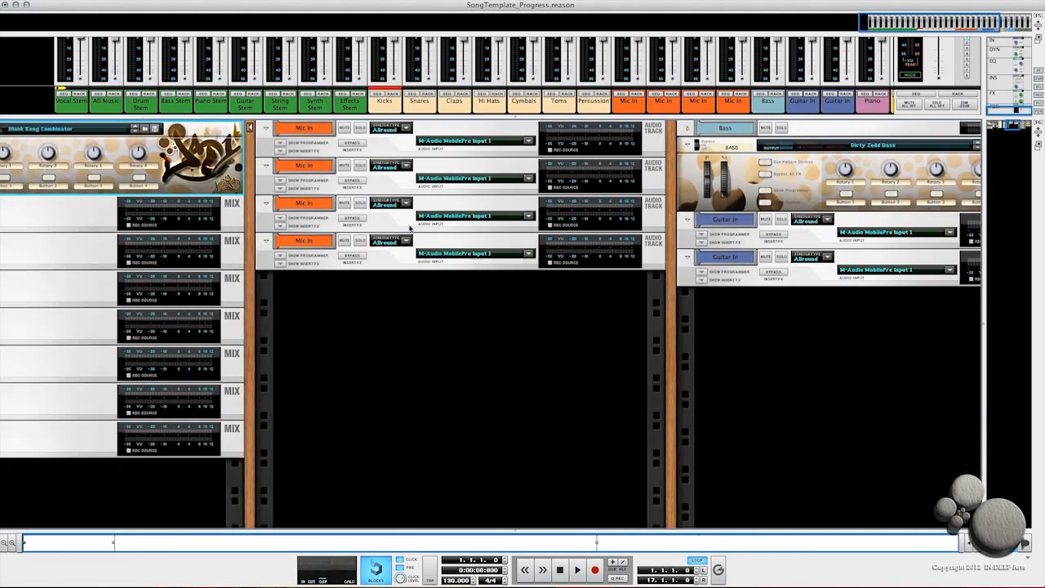
pyautogui.hscroll(-4, 413, 244)
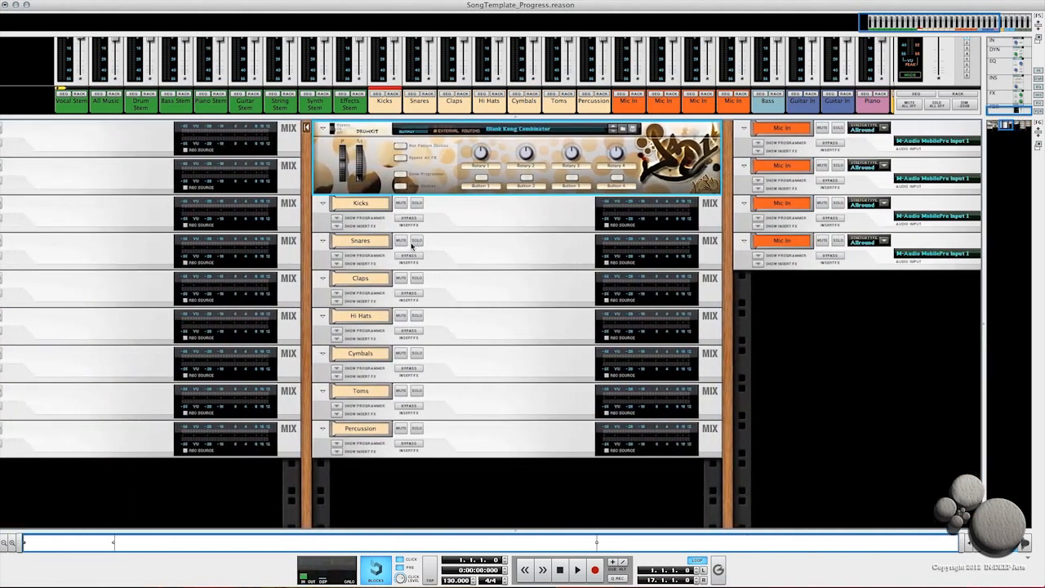
pyautogui.hscroll(-15, 414, 244)
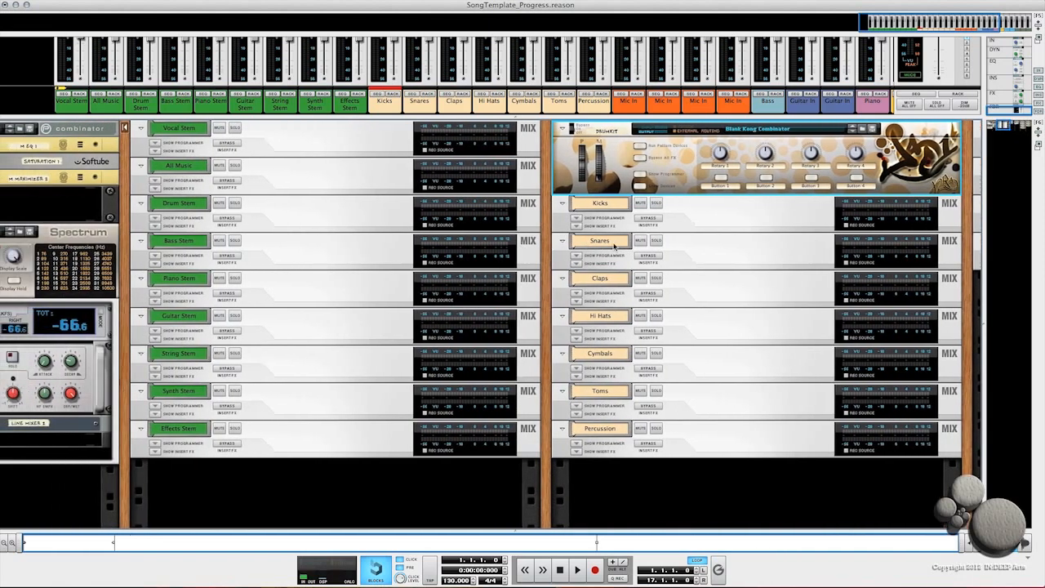
pyautogui.hscroll(-20, 230, 329)
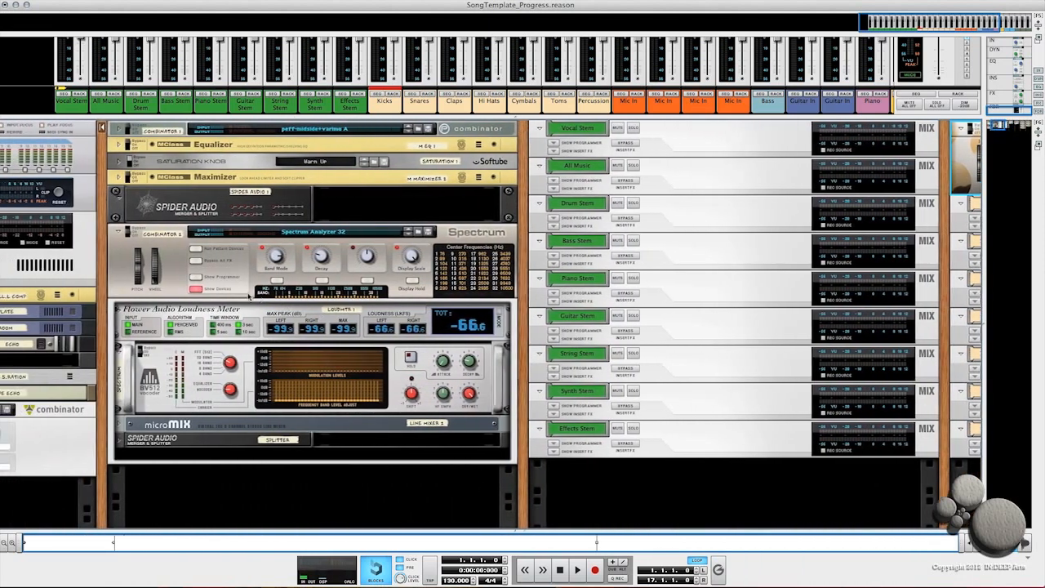
pyautogui.hscroll(-4, 364, 275)
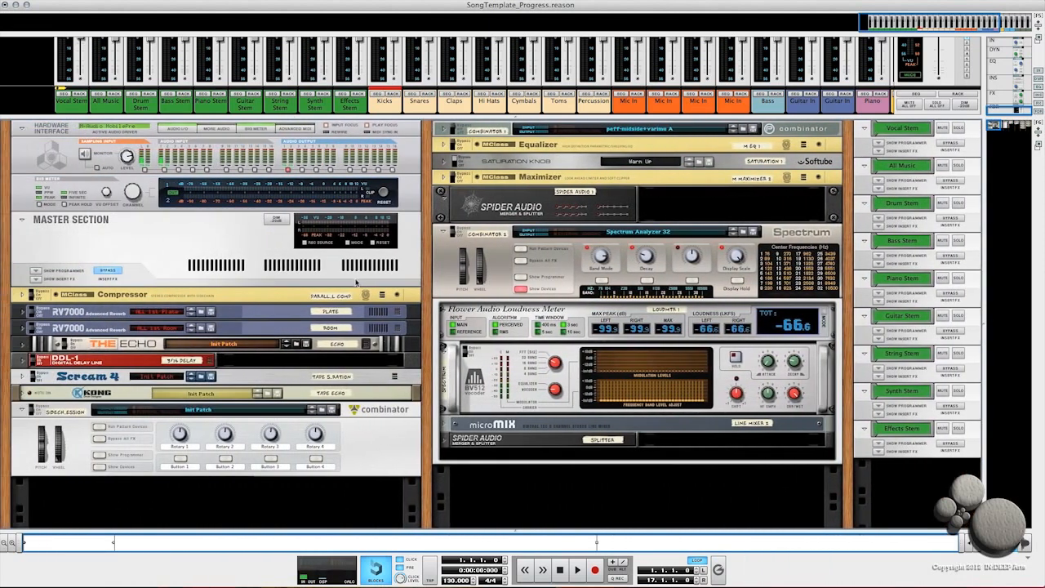